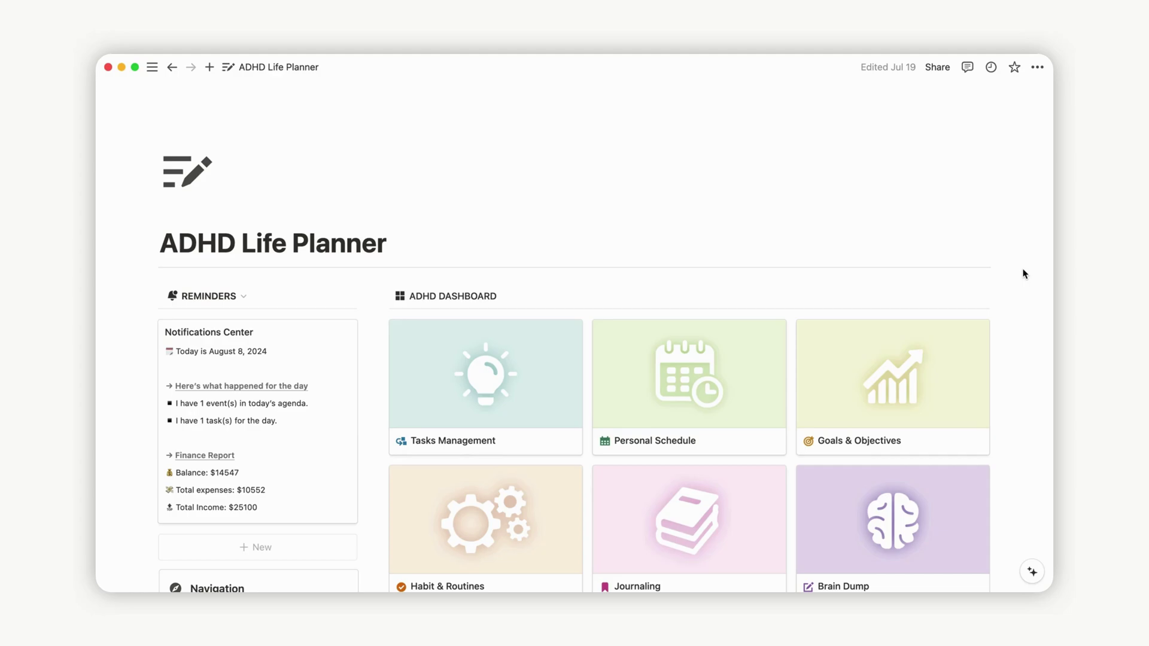
Expand the Task(s) for the day and Upcoming Tasks for the week sections
{"action": "scroll", "coordinate": [1023, 274], "scroll_direction": "down", "scroll_amount": 5}
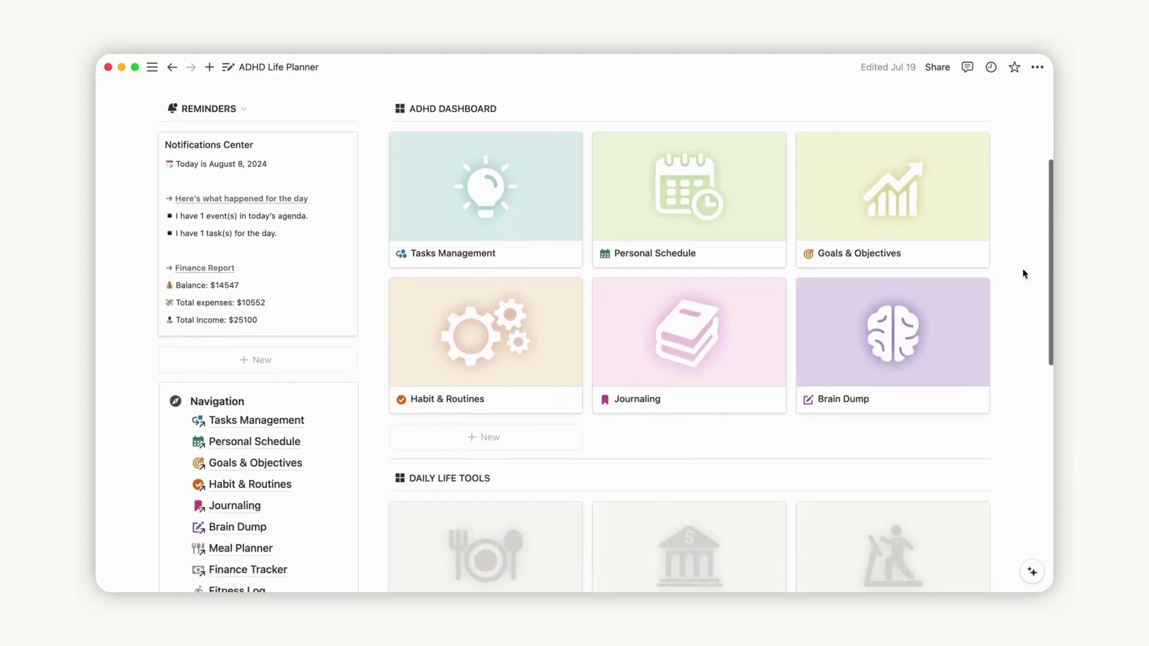
{"action": "scroll", "coordinate": [1023, 273], "scroll_direction": "down", "scroll_amount": 7}
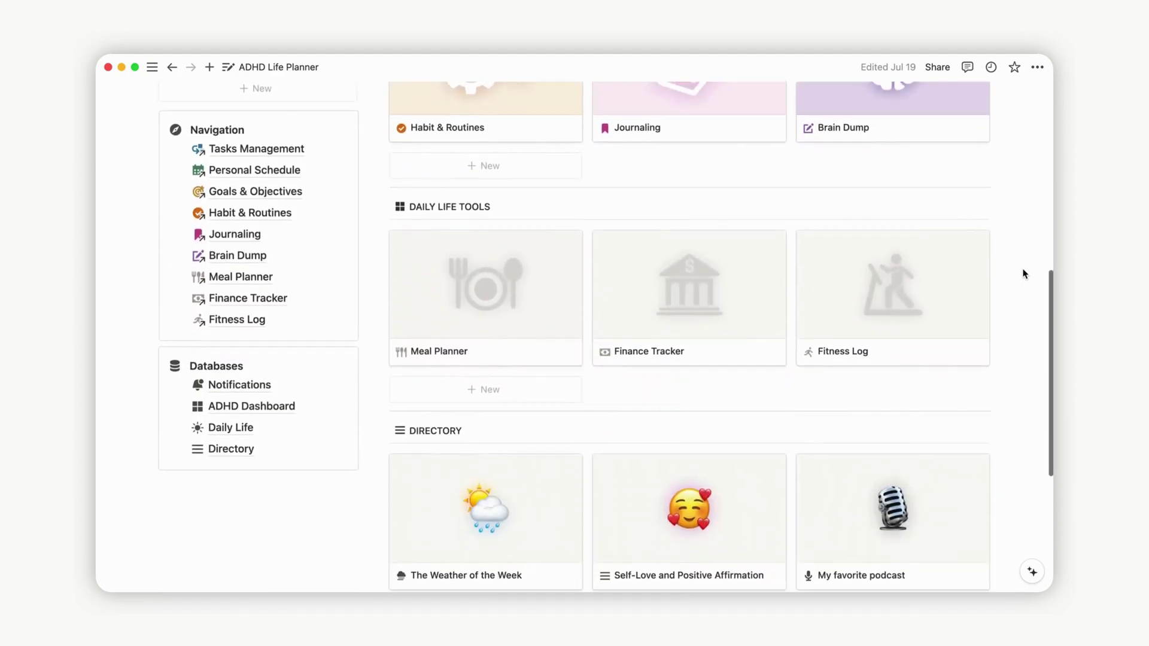
{"action": "scroll", "coordinate": [1023, 274], "scroll_direction": "down", "scroll_amount": 5}
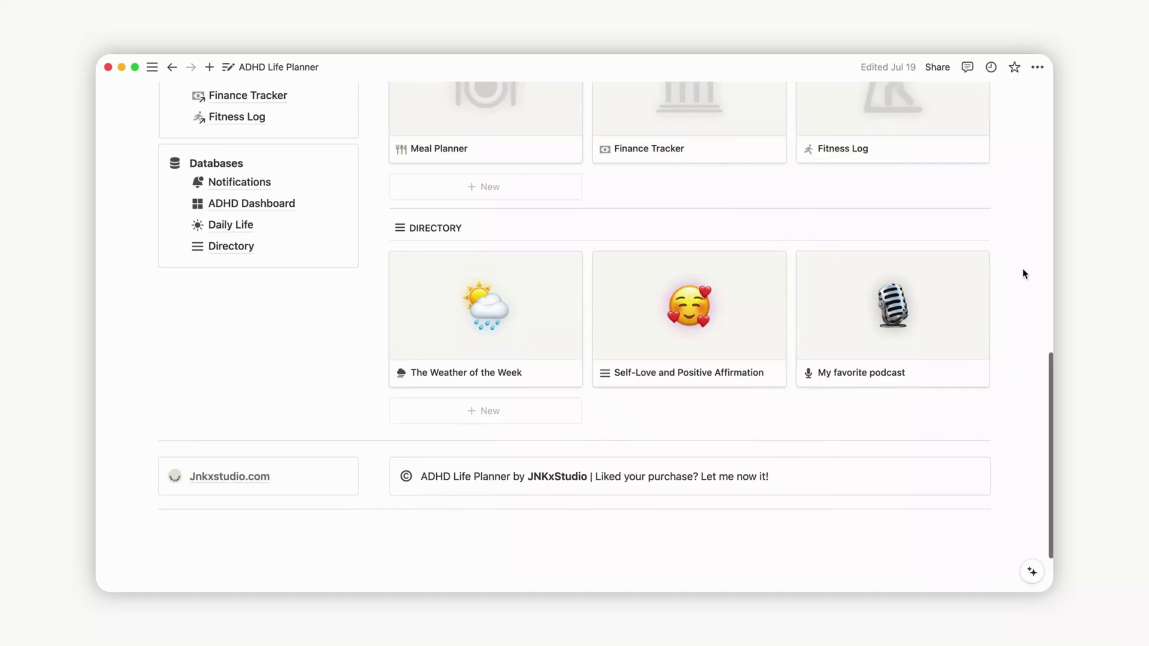
{"action": "scroll", "coordinate": [1023, 273], "scroll_direction": "down", "scroll_amount": 2}
{"action": "scroll", "coordinate": [1023, 274], "scroll_direction": "up", "scroll_amount": 8}
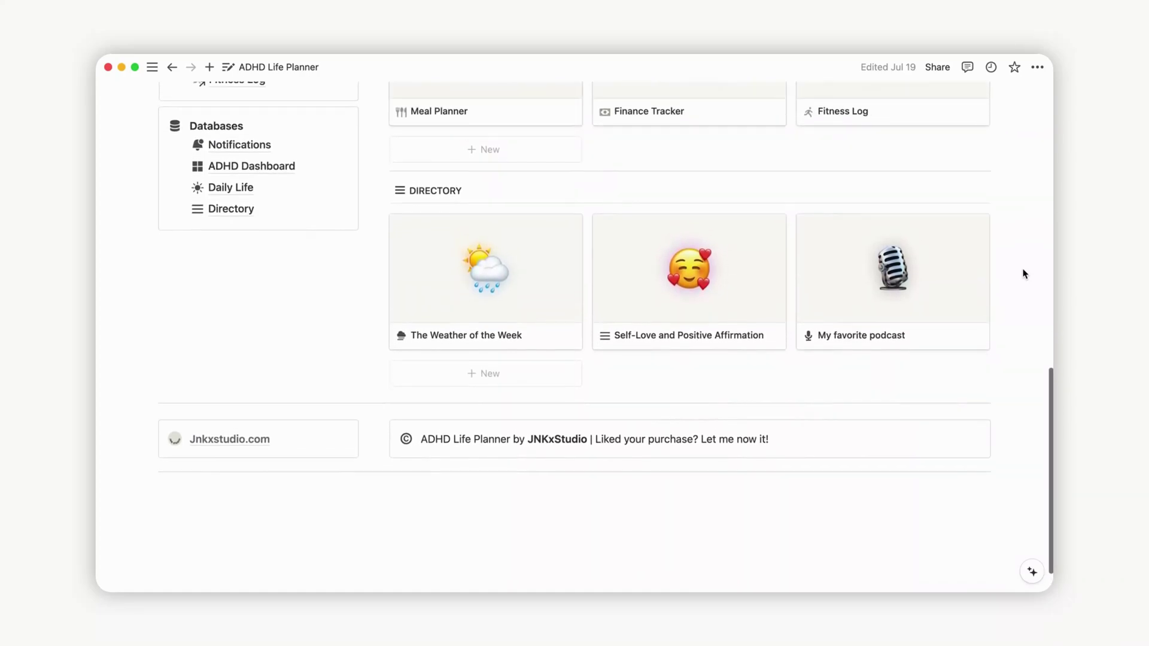
{"action": "scroll", "coordinate": [1022, 273], "scroll_direction": "up", "scroll_amount": 10}
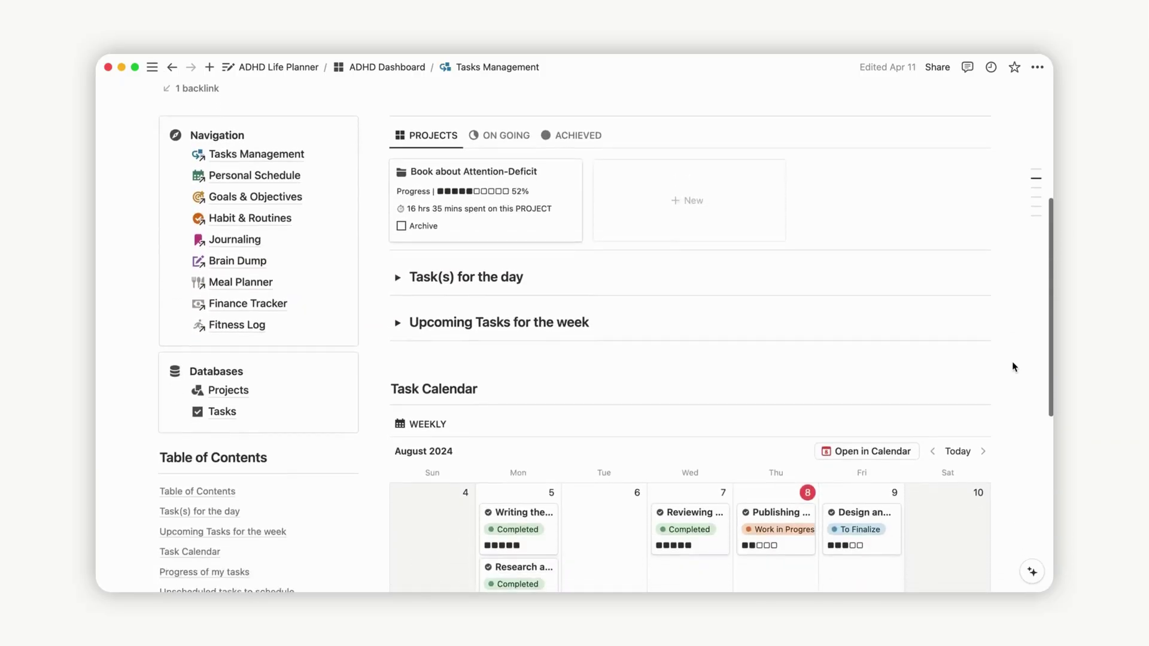
{"action": "left_click", "coordinate": [398, 241]}
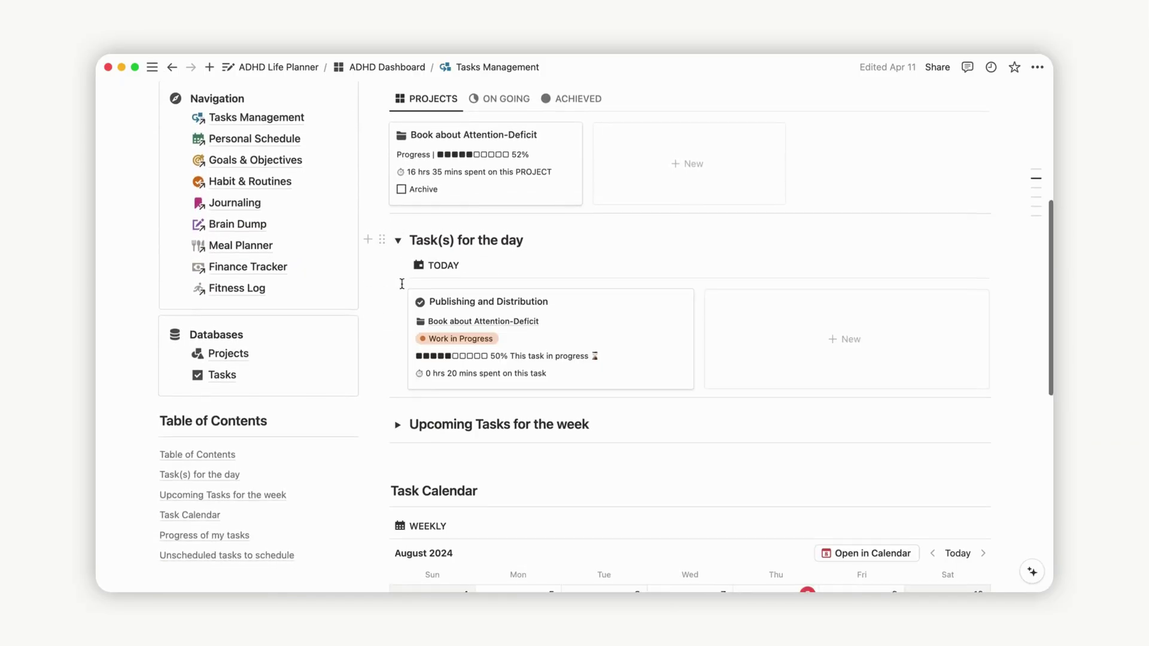
Expand the Progress of my tasks board and the Unscheduled tasks to schedule section
{"action": "scroll", "coordinate": [400, 264], "scroll_direction": "down", "scroll_amount": 3}
{"action": "left_click", "coordinate": [398, 269]}
{"action": "scroll", "coordinate": [400, 269], "scroll_direction": "down", "scroll_amount": 7}
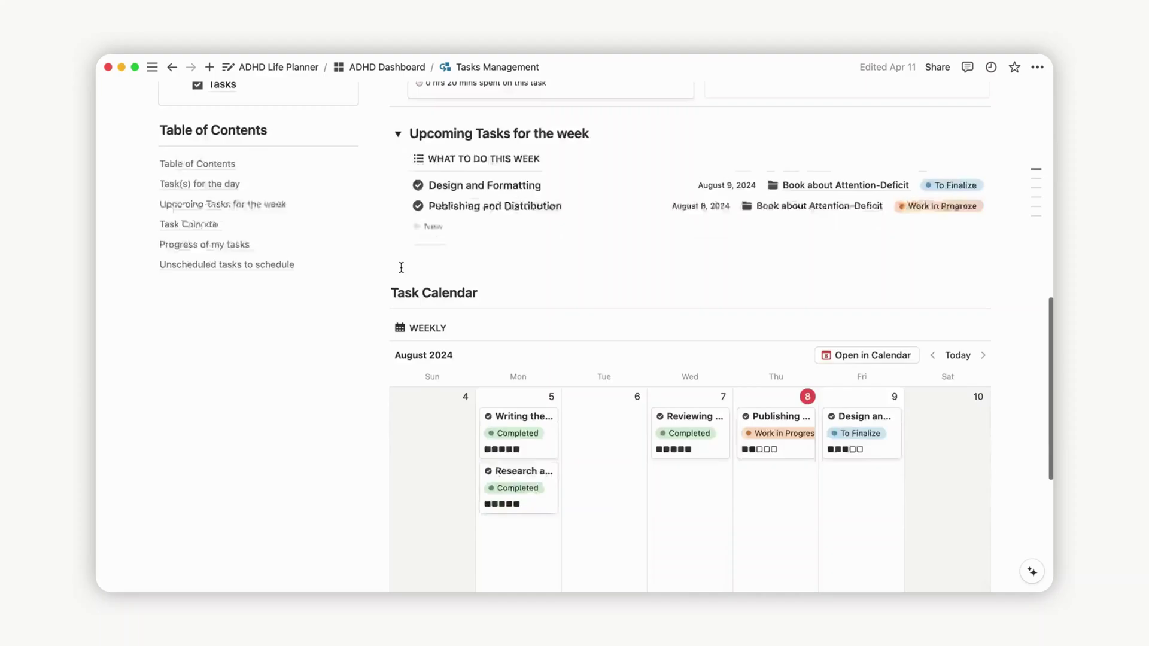
{"action": "left_click", "coordinate": [165, 363]}
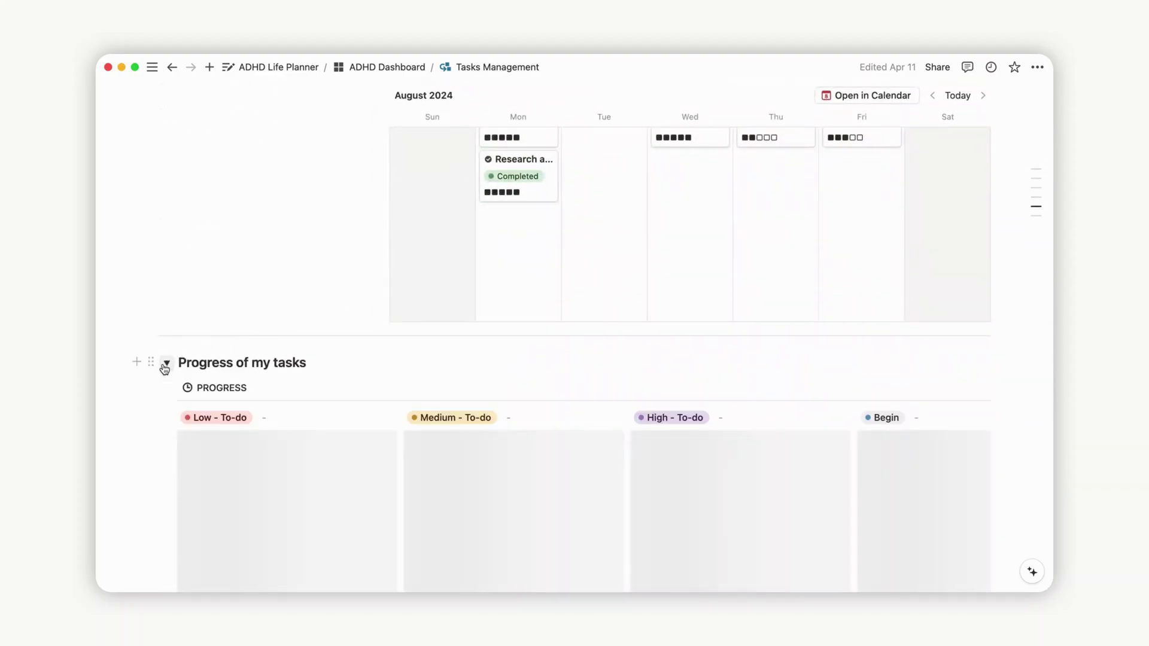
{"action": "scroll", "coordinate": [221, 400], "scroll_direction": "down", "scroll_amount": 4}
{"action": "scroll", "coordinate": [559, 311], "scroll_direction": "right", "scroll_amount": 4}
{"action": "scroll", "coordinate": [561, 310], "scroll_direction": "right", "scroll_amount": 6}
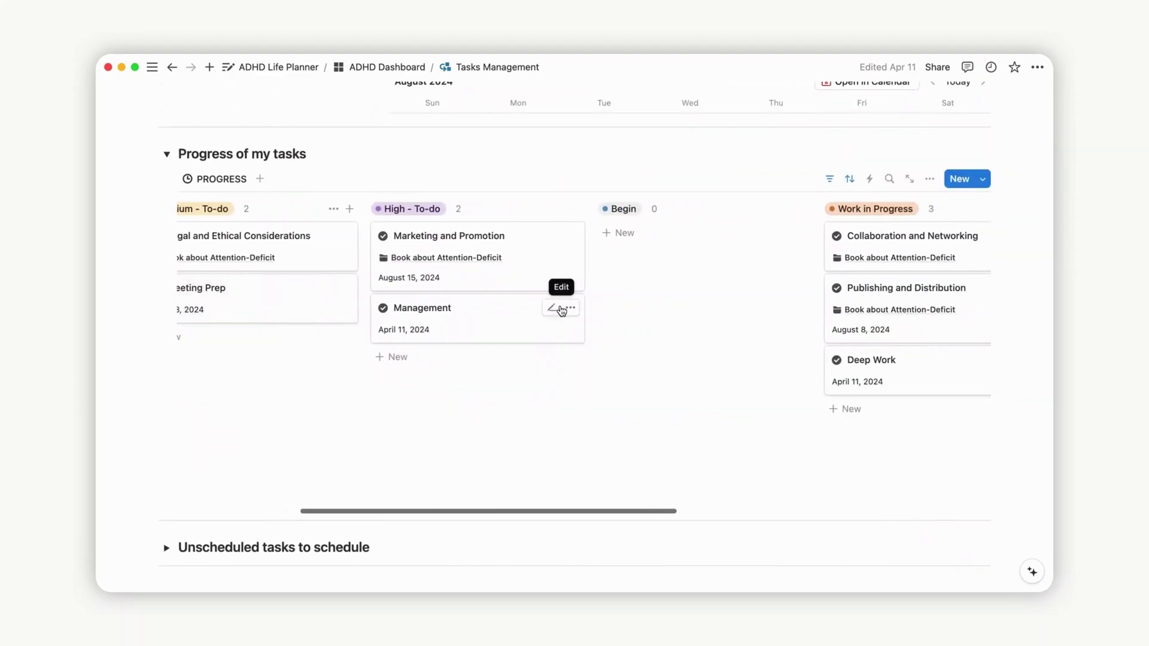
{"action": "scroll", "coordinate": [429, 425], "scroll_direction": "left", "scroll_amount": 10}
{"action": "scroll", "coordinate": [281, 529], "scroll_direction": "down", "scroll_amount": 2}
{"action": "scroll", "coordinate": [281, 529], "scroll_direction": "down", "scroll_amount": 1}
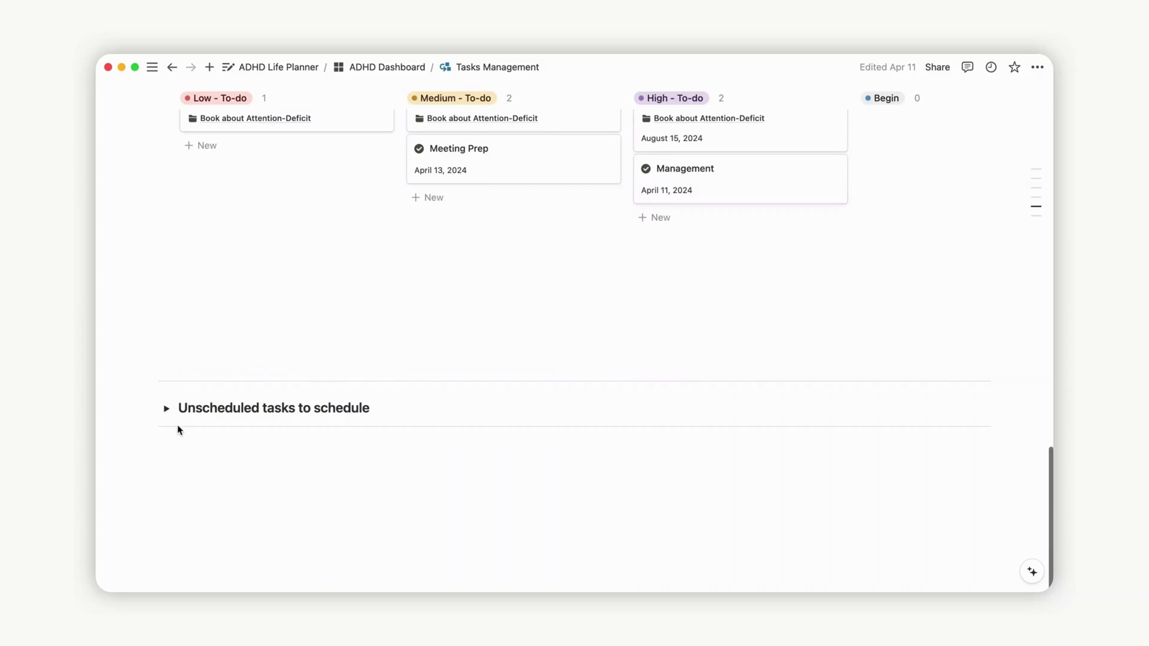
{"action": "left_click", "coordinate": [166, 408]}
{"action": "scroll", "coordinate": [1044, 319], "scroll_direction": "up", "scroll_amount": 20}
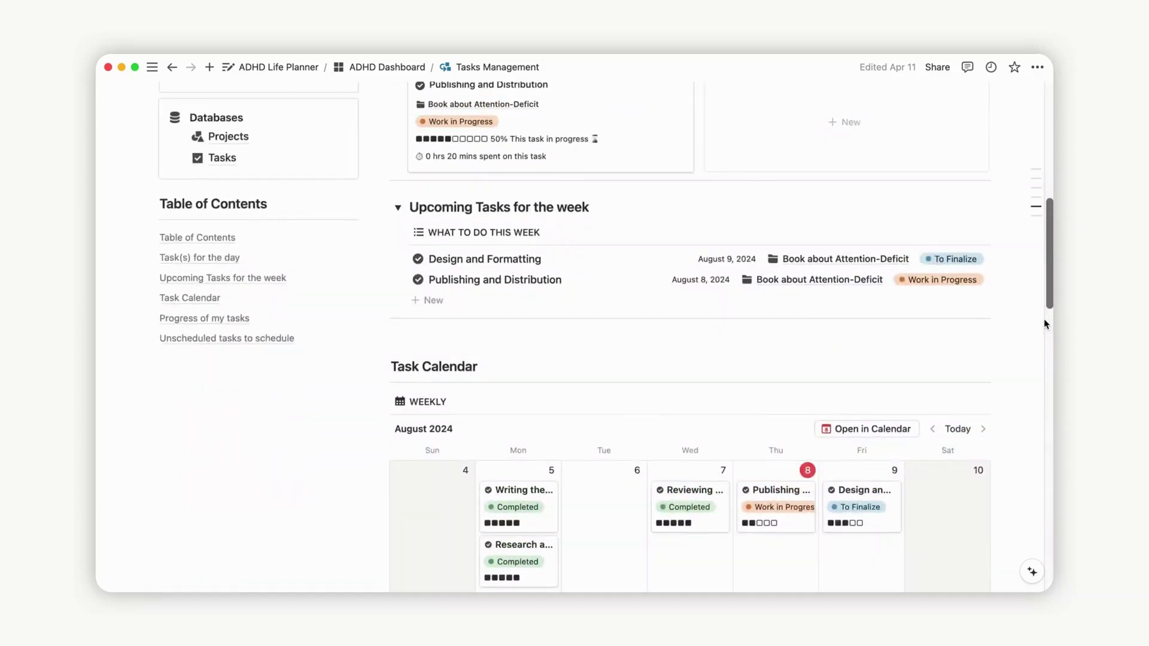
In the Book about Attention-Deficit project, drag Collaboration and Networking onto August 14
{"action": "left_click", "coordinate": [504, 494]}
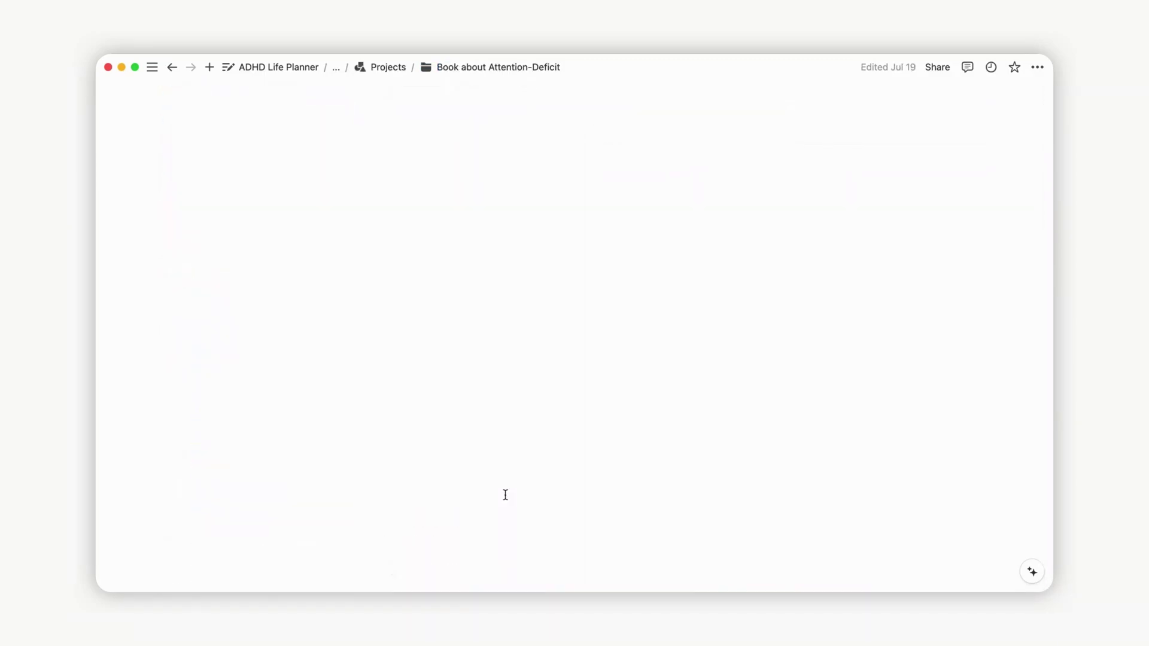
{"action": "scroll", "coordinate": [1009, 371], "scroll_direction": "down", "scroll_amount": 5}
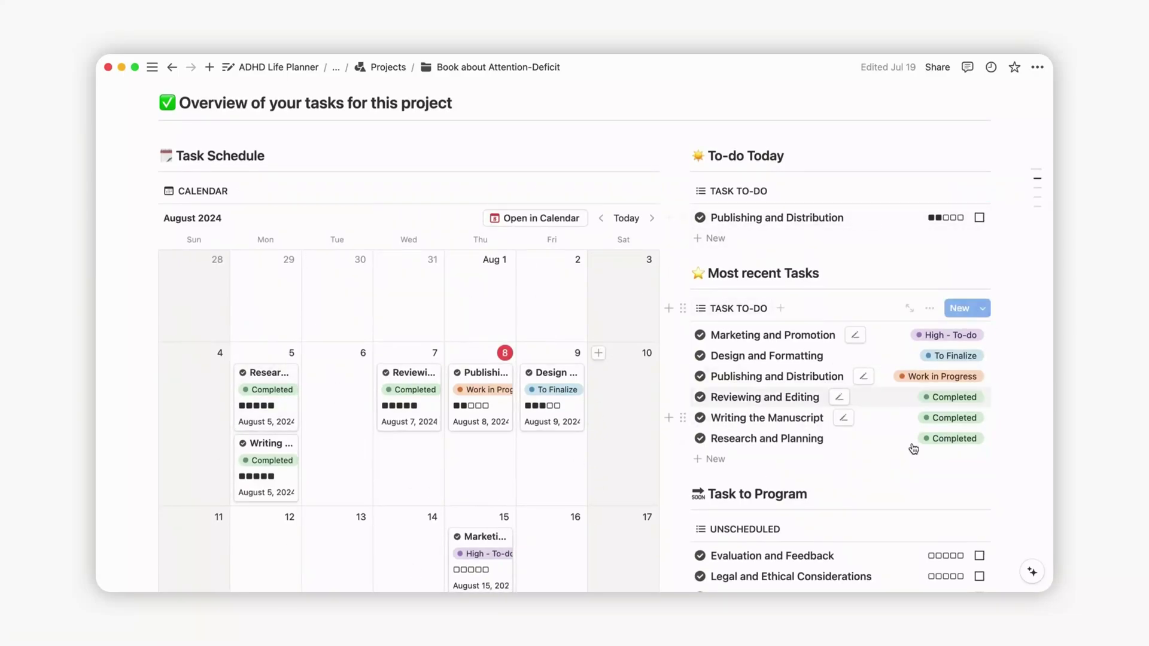
{"action": "scroll", "coordinate": [1027, 345], "scroll_direction": "down", "scroll_amount": 5}
{"action": "scroll", "coordinate": [1028, 346], "scroll_direction": "down", "scroll_amount": 2}
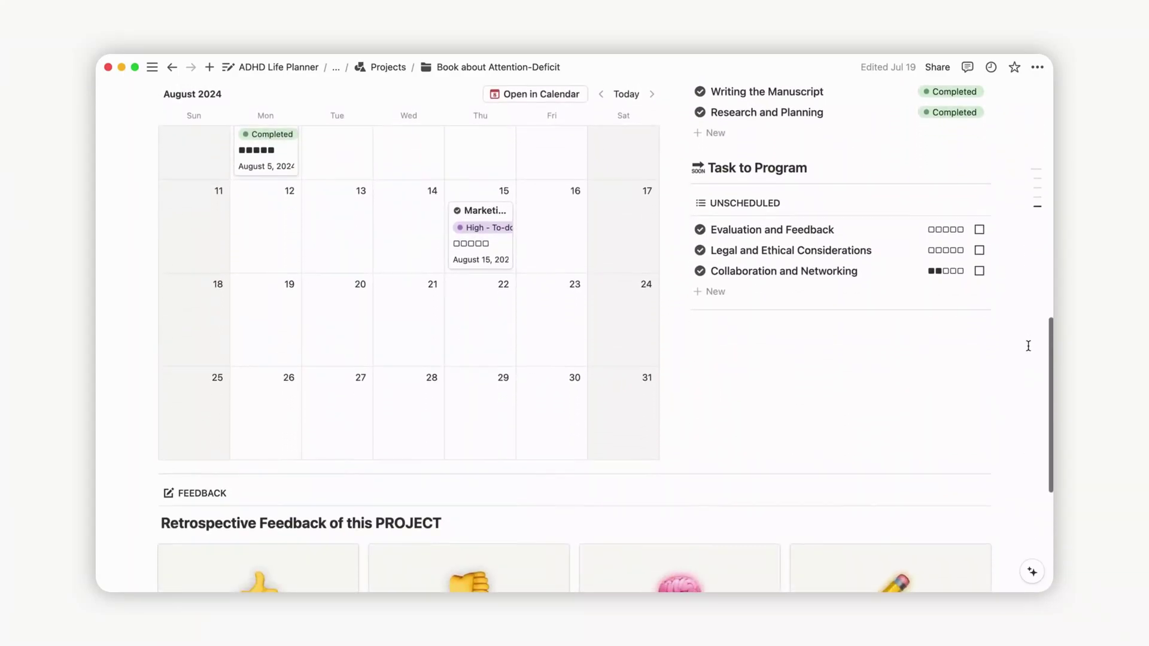
{"action": "scroll", "coordinate": [1028, 345], "scroll_direction": "up", "scroll_amount": 2}
{"action": "scroll", "coordinate": [1028, 346], "scroll_direction": "down", "scroll_amount": 1}
{"action": "scroll", "coordinate": [1028, 346], "scroll_direction": "down", "scroll_amount": 1}
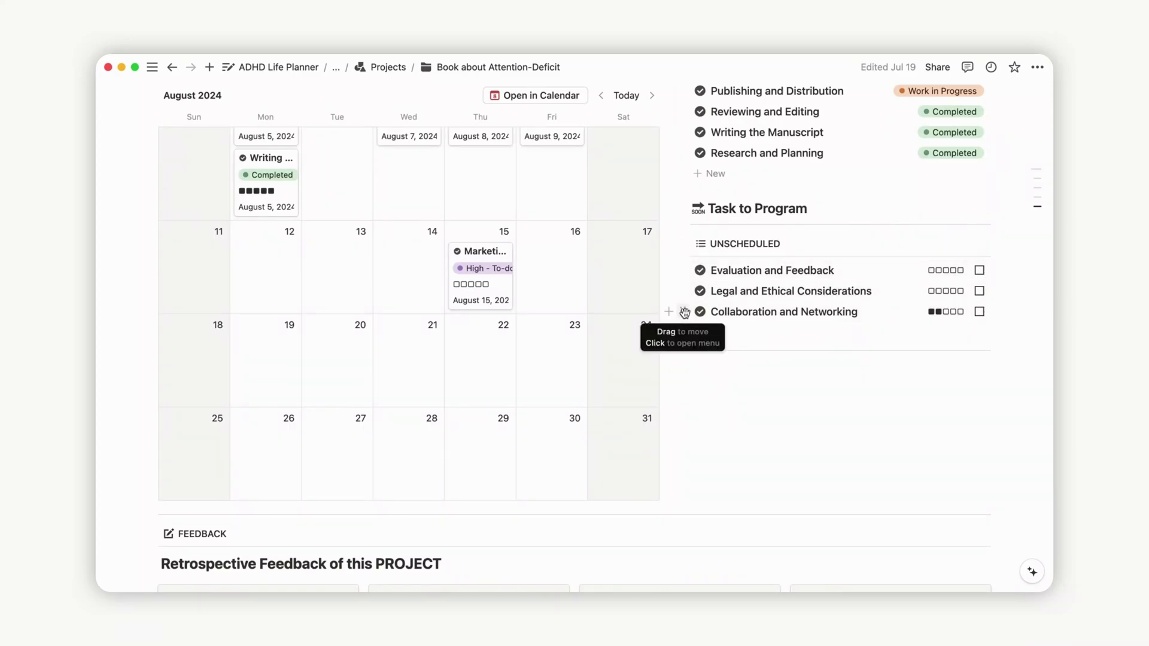
{"action": "left_click_drag", "start_coordinate": [684, 312], "coordinate": [406, 266]}
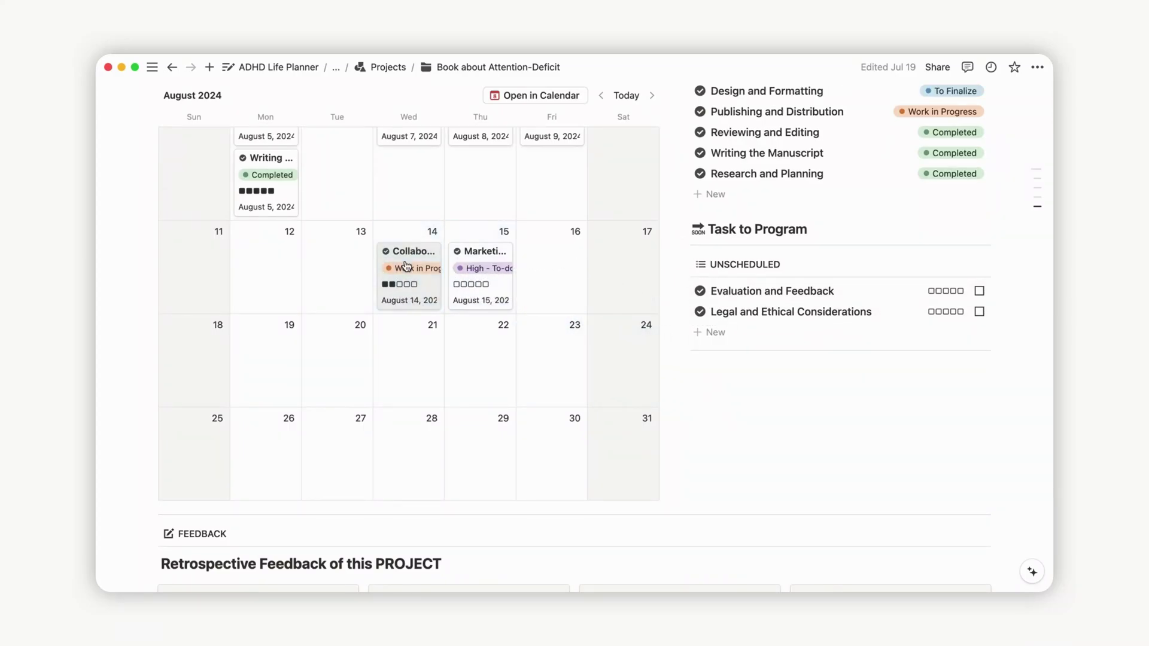
Open and close the Collaboration and Networking task details
{"action": "left_click", "coordinate": [429, 287]}
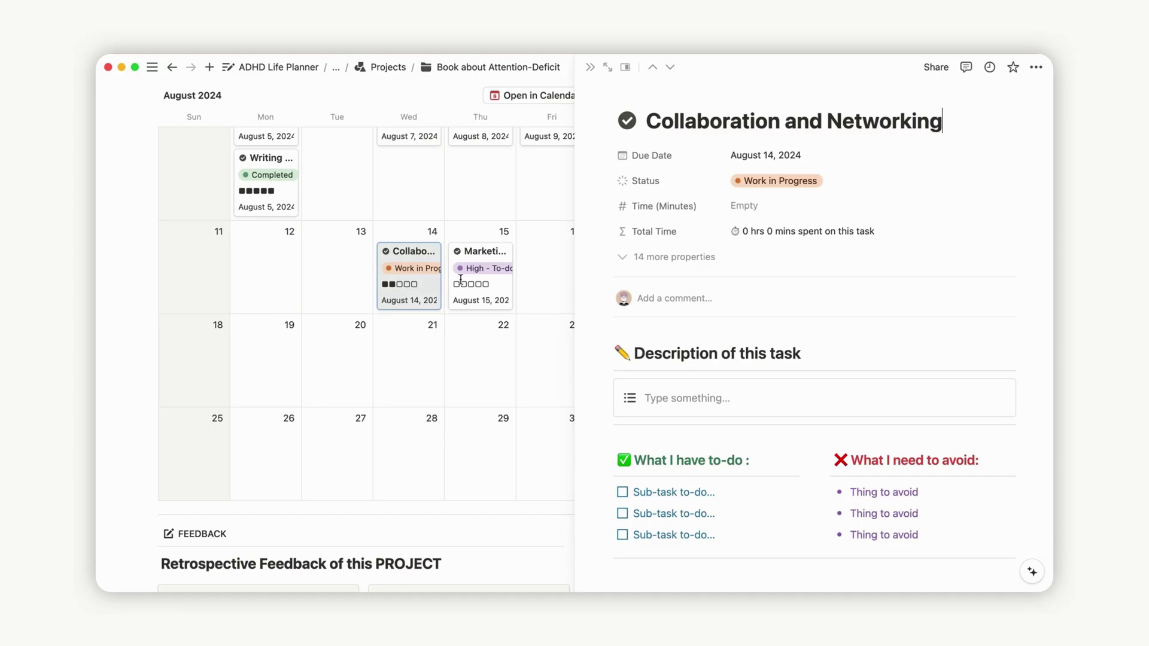
{"action": "left_click", "coordinate": [591, 67]}
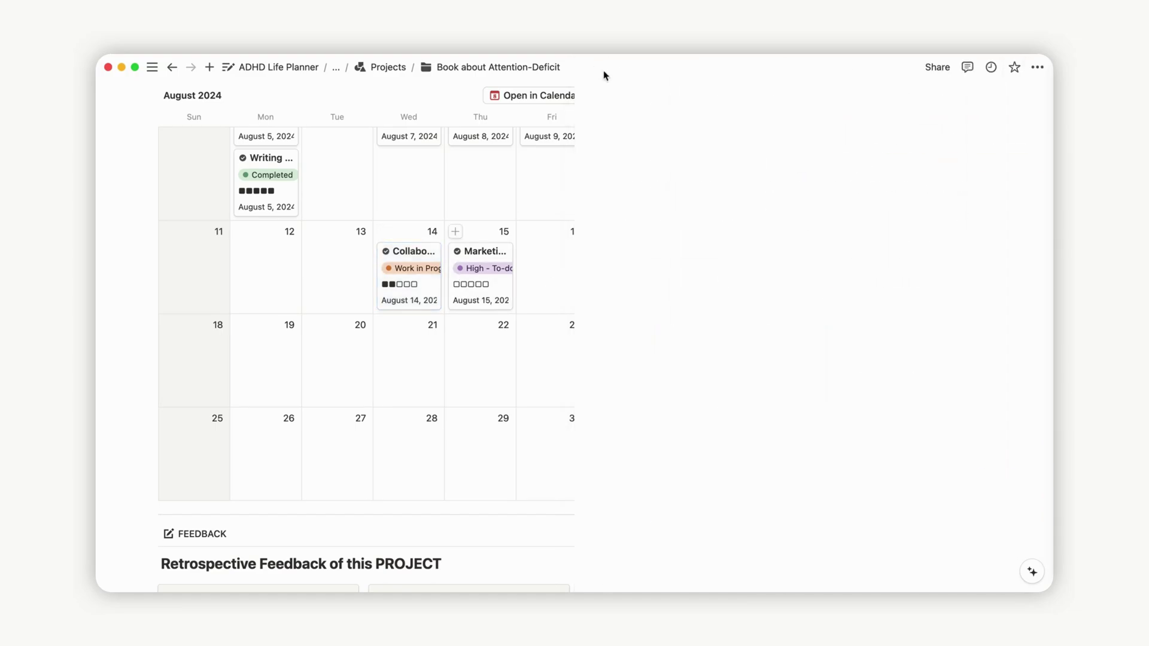
{"action": "scroll", "coordinate": [1037, 272], "scroll_direction": "up", "scroll_amount": 8}
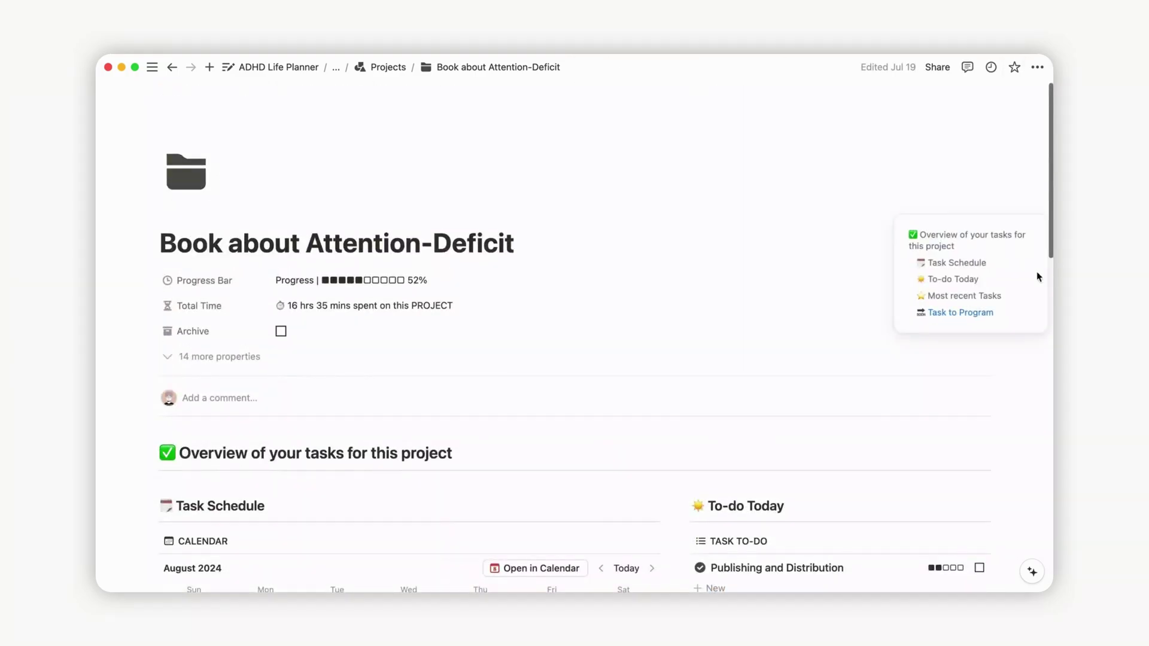
Create a new project page from the New Project template
{"action": "left_click", "coordinate": [381, 72]}
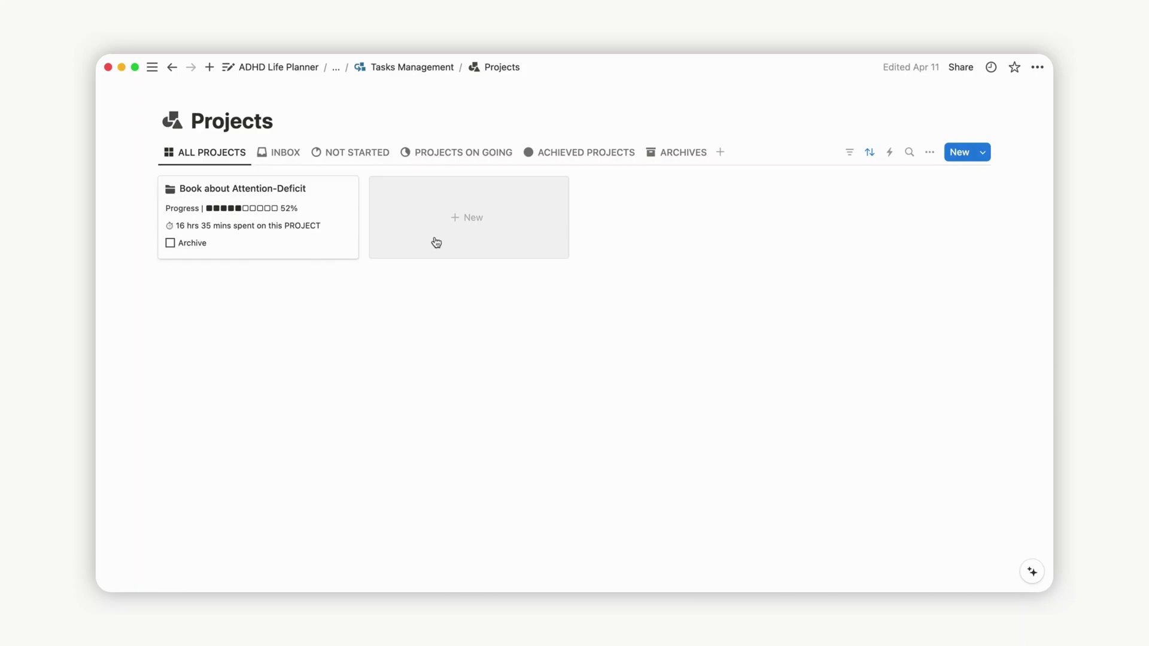
{"action": "left_click", "coordinate": [465, 227]}
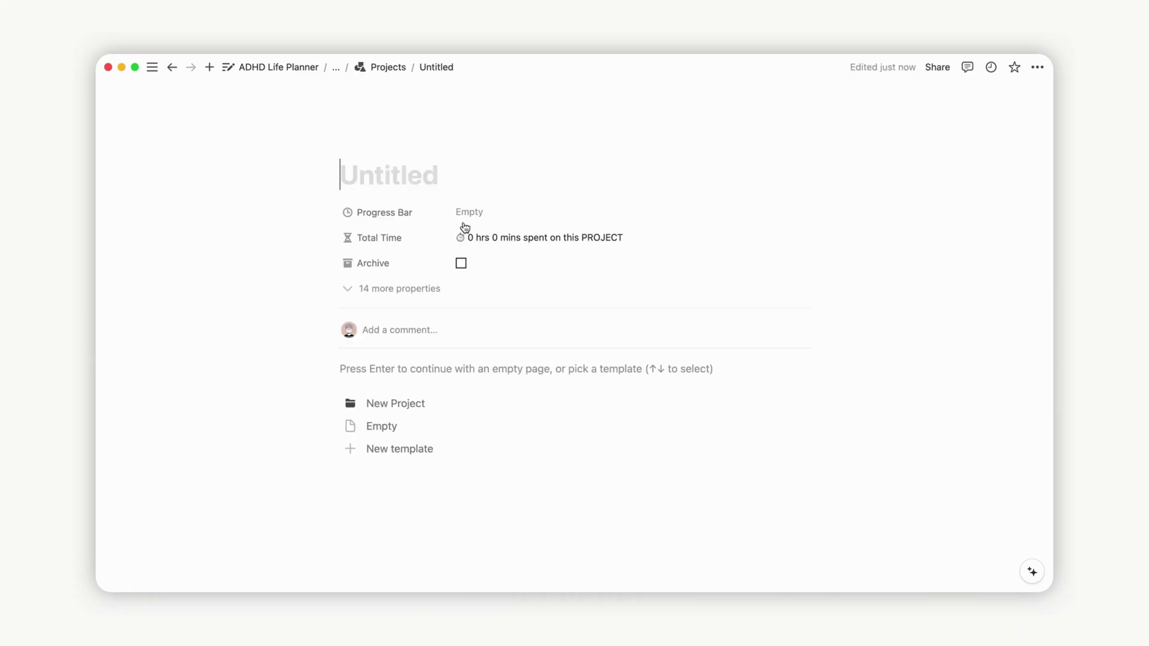
{"action": "left_click", "coordinate": [432, 404]}
{"action": "scroll", "coordinate": [452, 394], "scroll_direction": "down", "scroll_amount": 2}
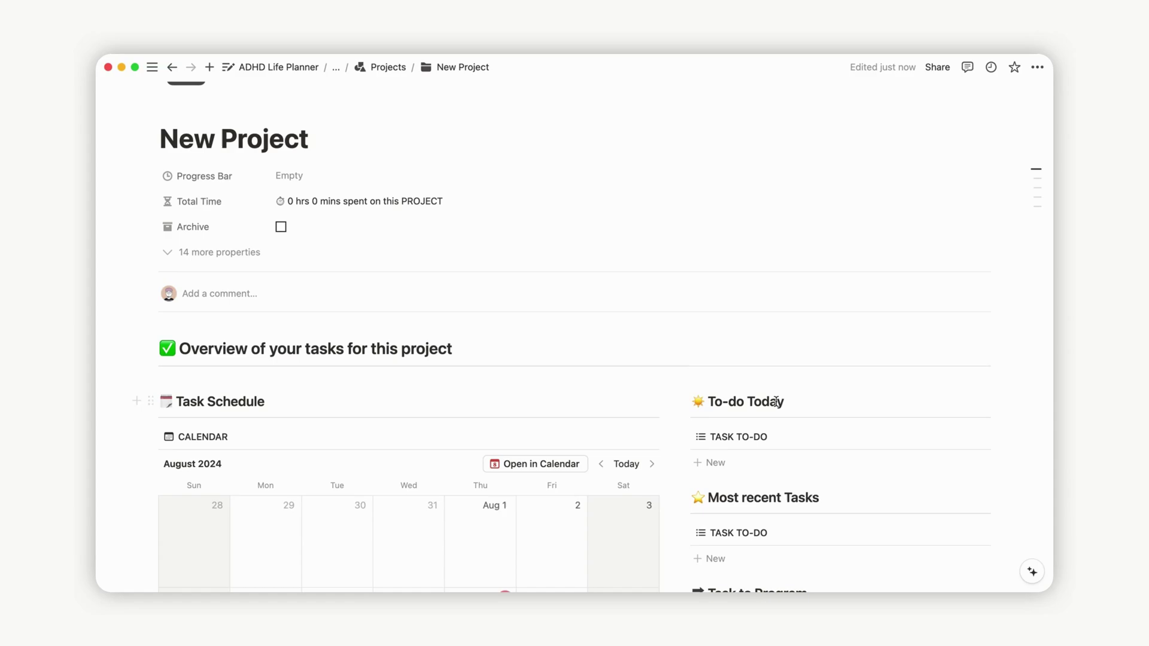
{"action": "scroll", "coordinate": [776, 401], "scroll_direction": "down", "scroll_amount": 7}
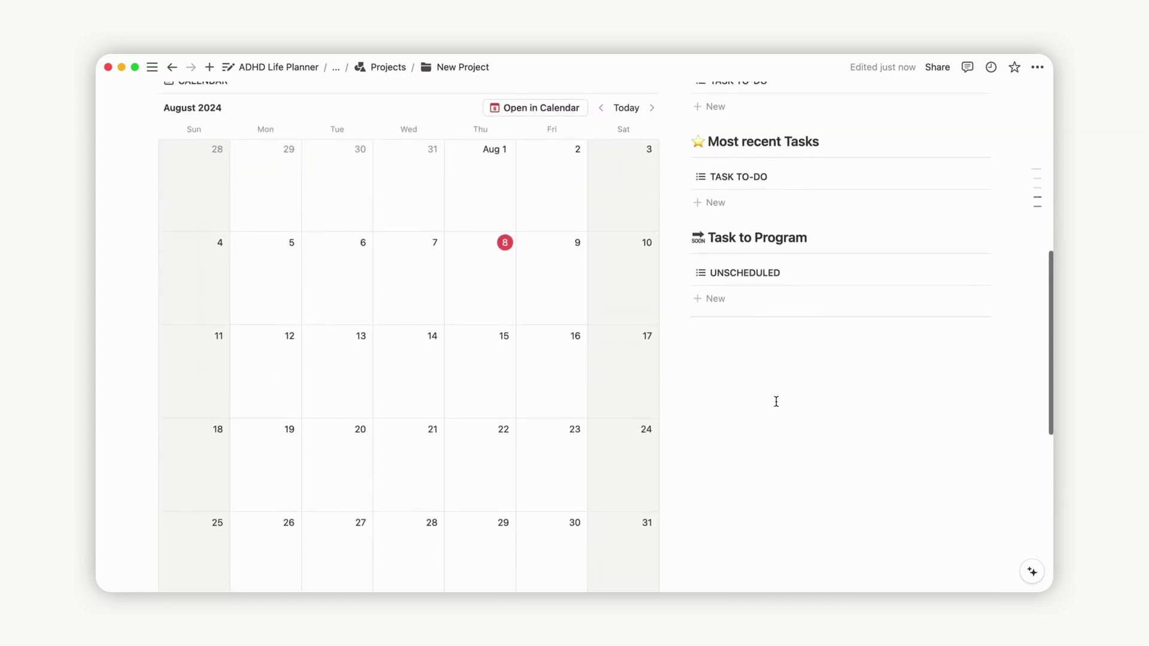
Add a New Task on August 7 with a day-of-event reminder on its due date
{"action": "left_click", "coordinate": [384, 245]}
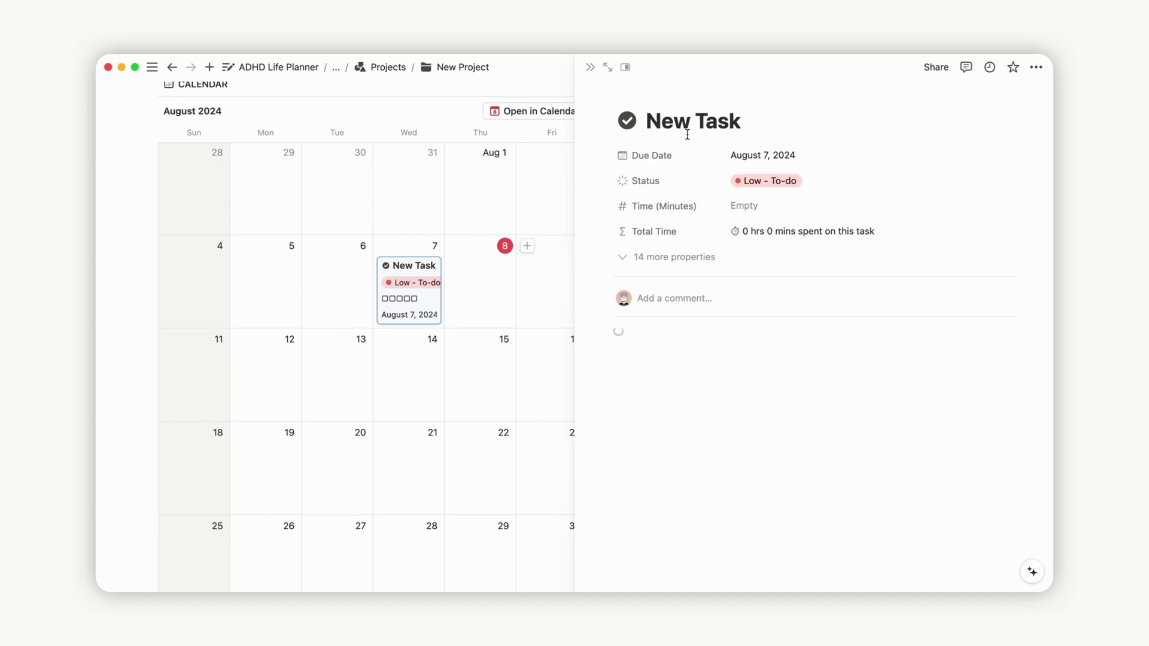
{"action": "left_click", "coordinate": [785, 157]}
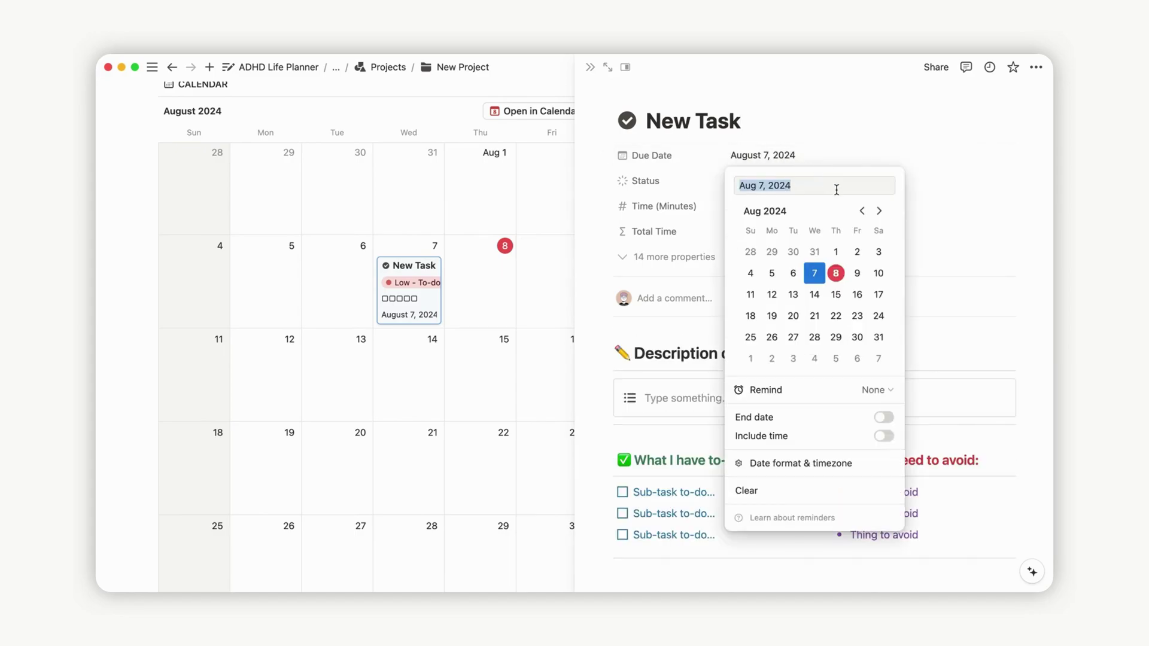
{"action": "left_click", "coordinate": [874, 389]}
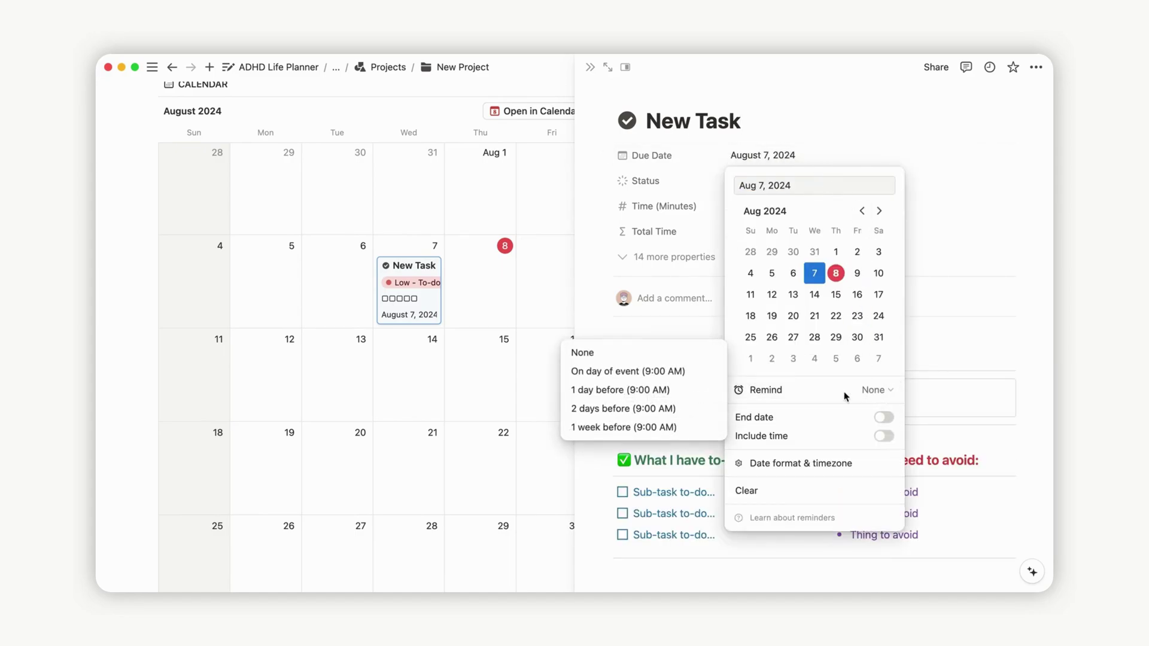
{"action": "left_click", "coordinate": [682, 374]}
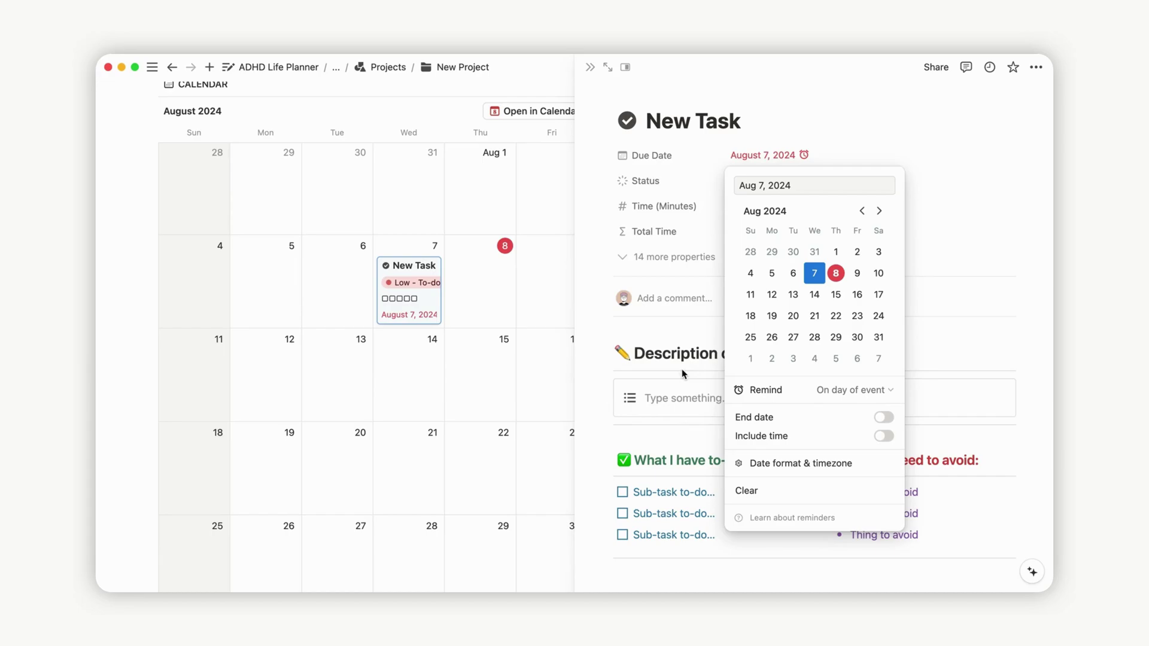
{"action": "left_click", "coordinate": [873, 141]}
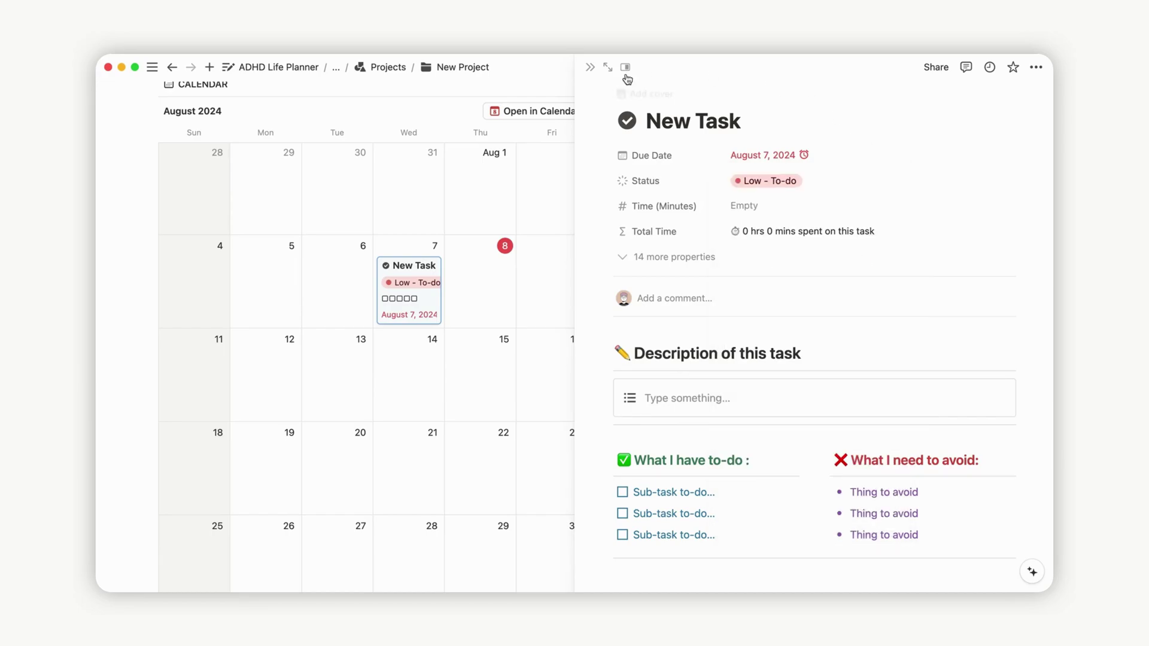
{"action": "left_click", "coordinate": [584, 70]}
Move New Task to August 9, log 45 minutes, and return to Projects
{"action": "left_click_drag", "start_coordinate": [418, 302], "coordinate": [562, 289]}
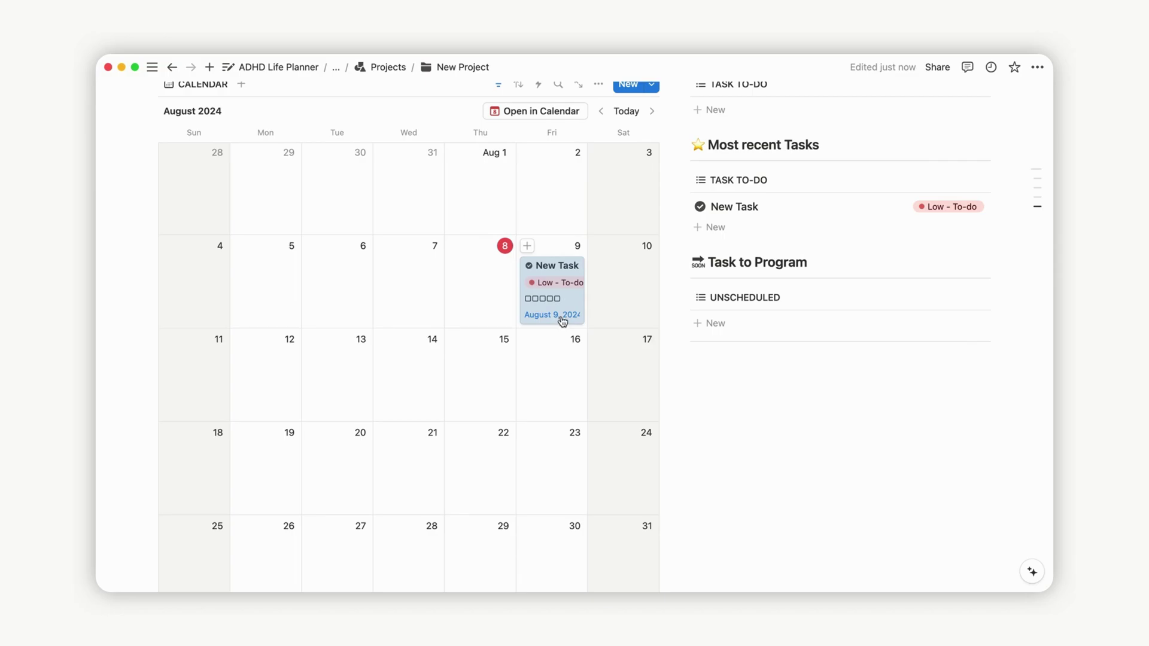
{"action": "left_click", "coordinate": [565, 305]}
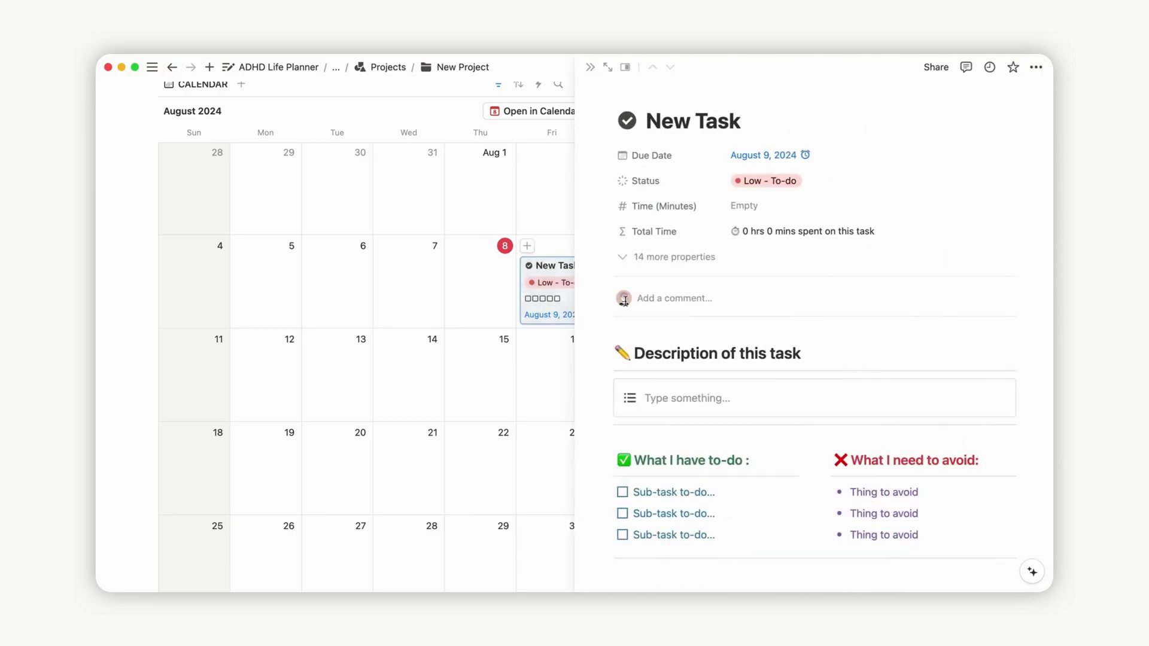
{"action": "left_click", "coordinate": [750, 207]}
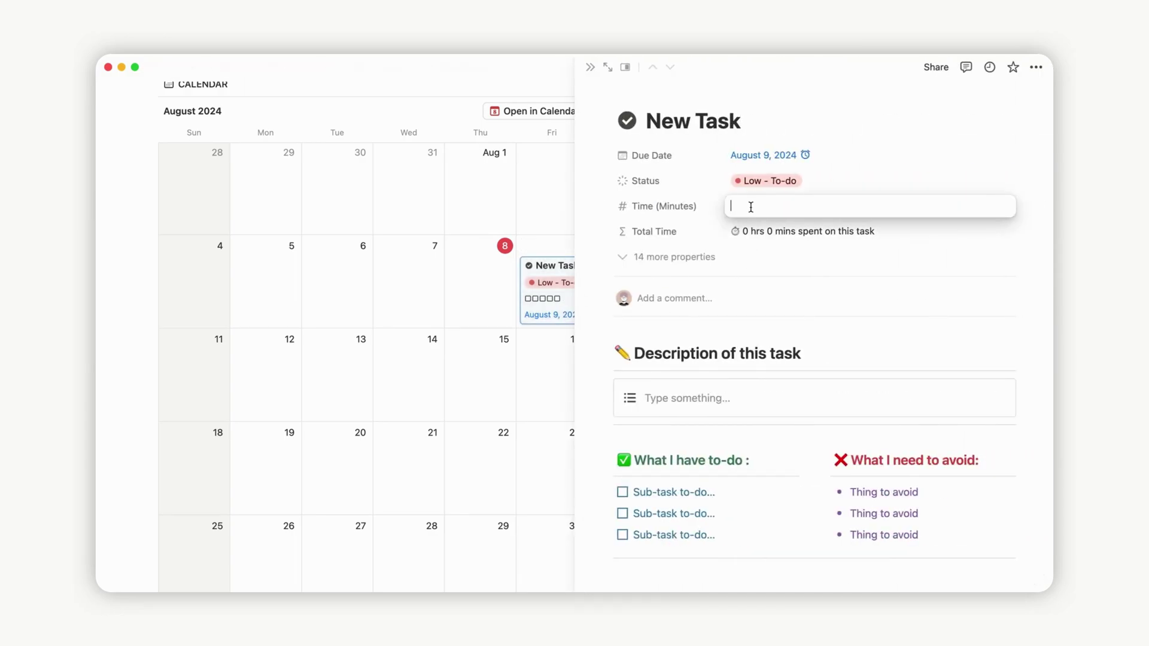
{"action": "key", "text": "Return"}
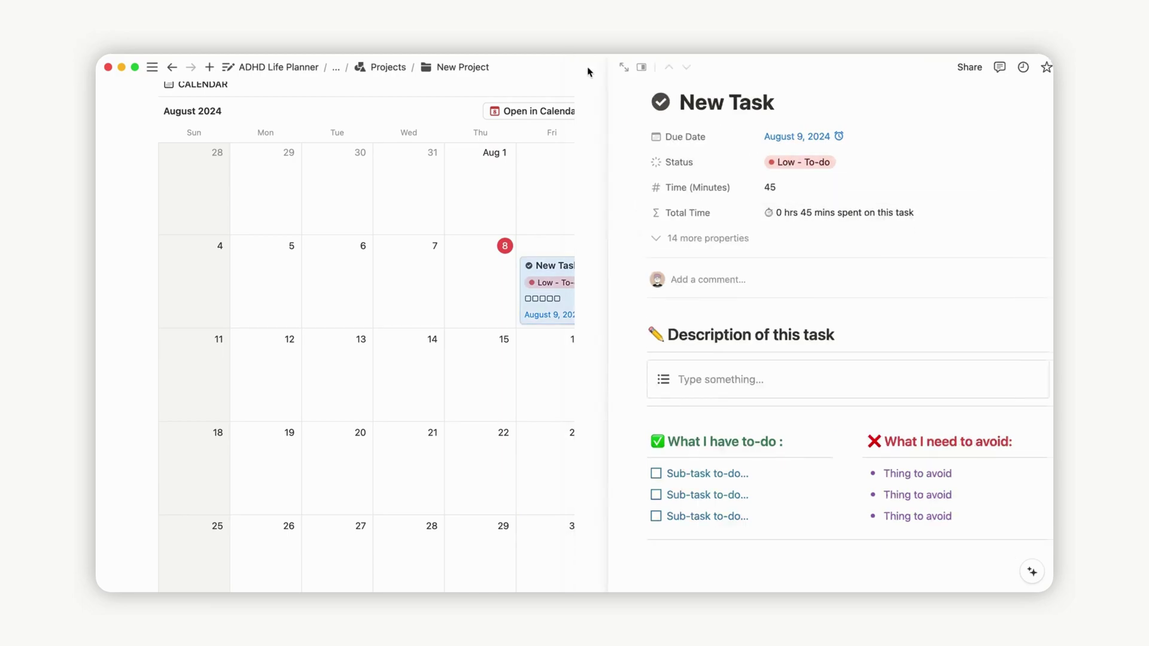
{"action": "left_click", "coordinate": [588, 68]}
{"action": "scroll", "coordinate": [776, 282], "scroll_direction": "up", "scroll_amount": 8}
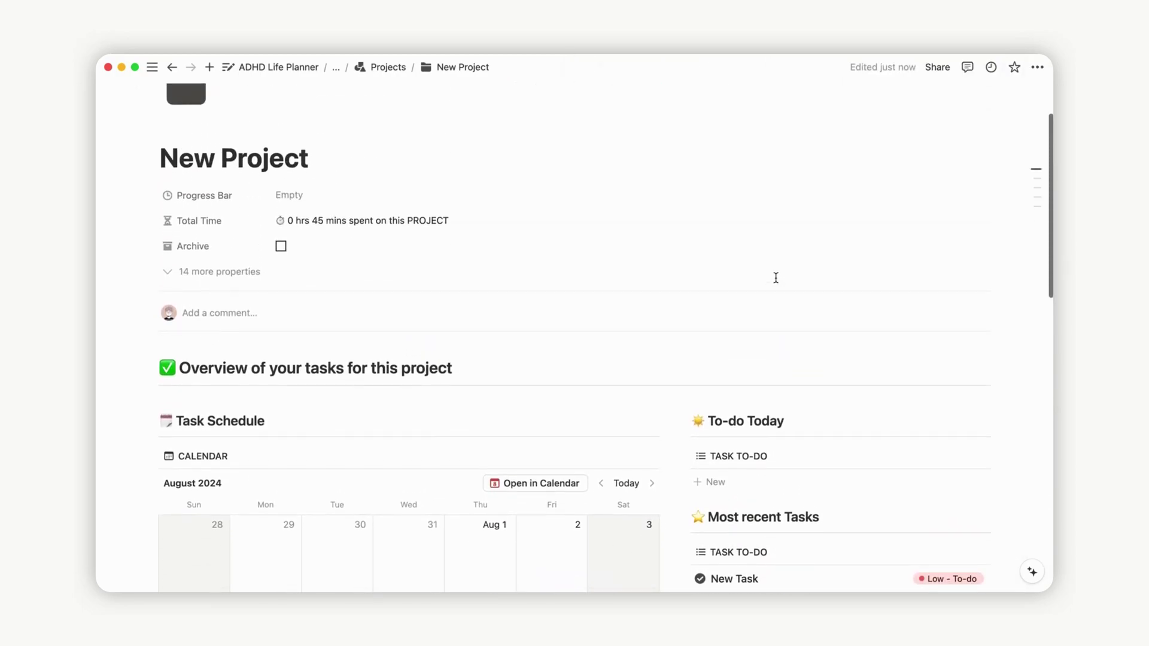
{"action": "left_click", "coordinate": [389, 68]}
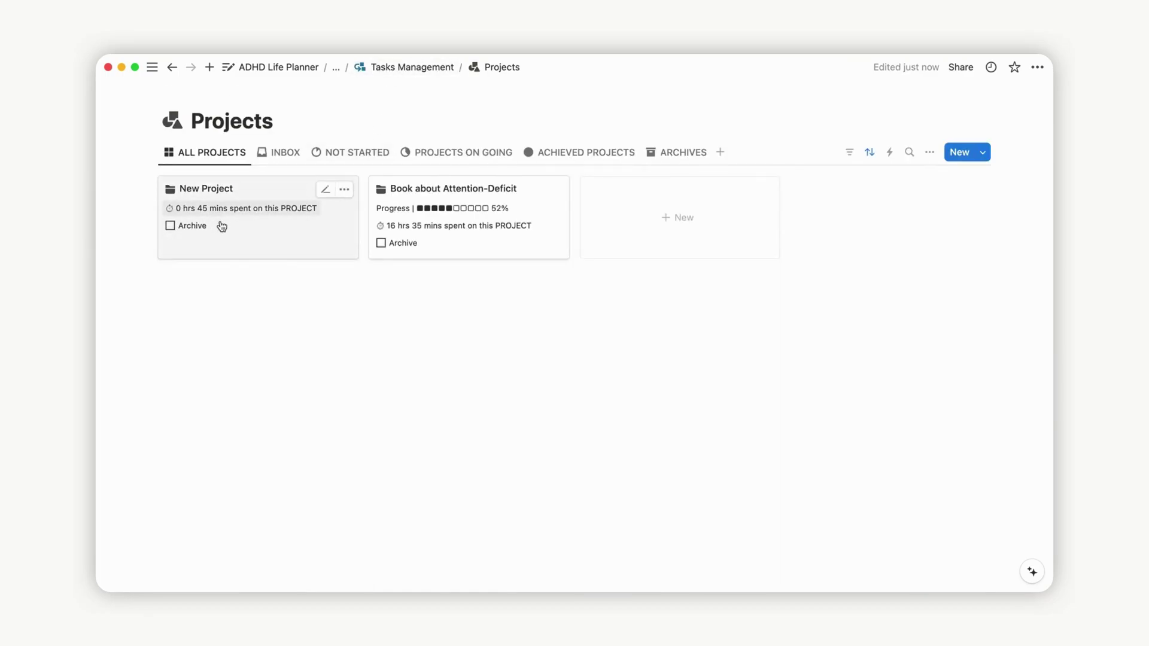
Return to Tasks Management and scroll through the Personal Schedule page
{"action": "left_click", "coordinate": [394, 69]}
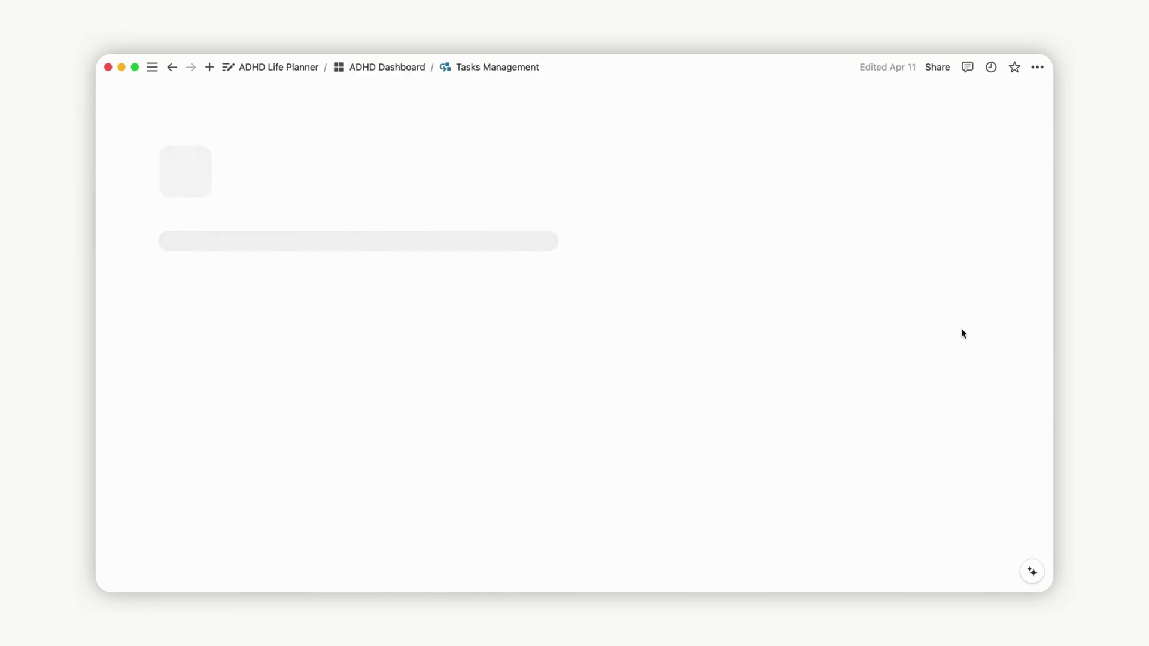
{"action": "scroll", "coordinate": [1005, 399], "scroll_direction": "down", "scroll_amount": 4}
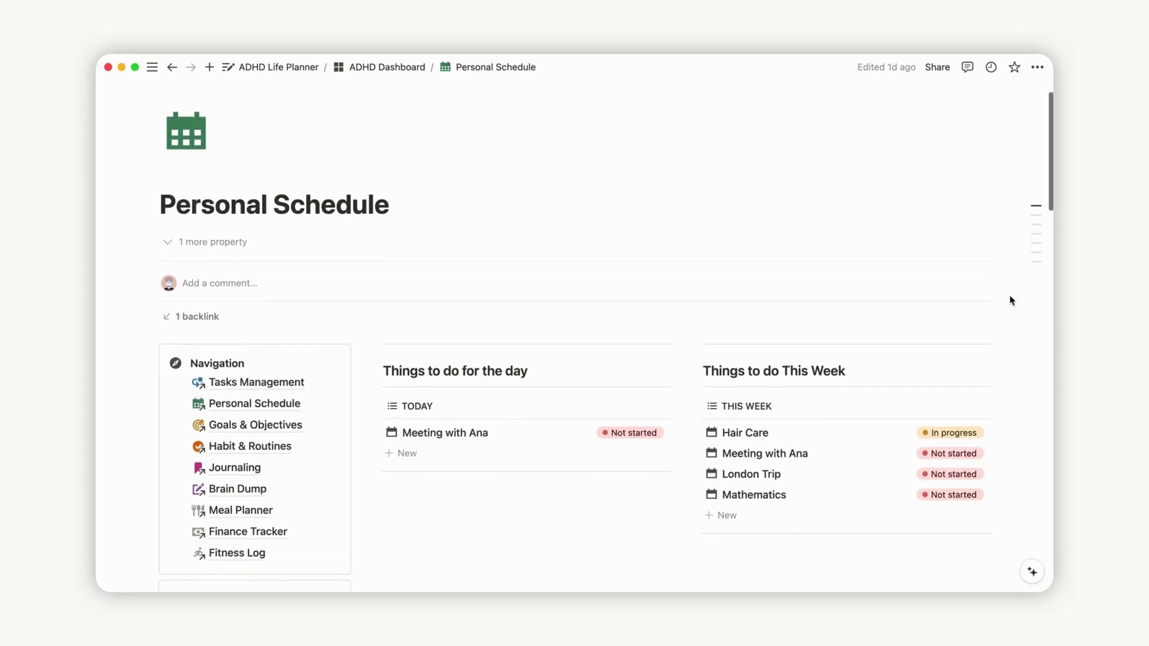
{"action": "scroll", "coordinate": [1009, 282], "scroll_direction": "down", "scroll_amount": 15}
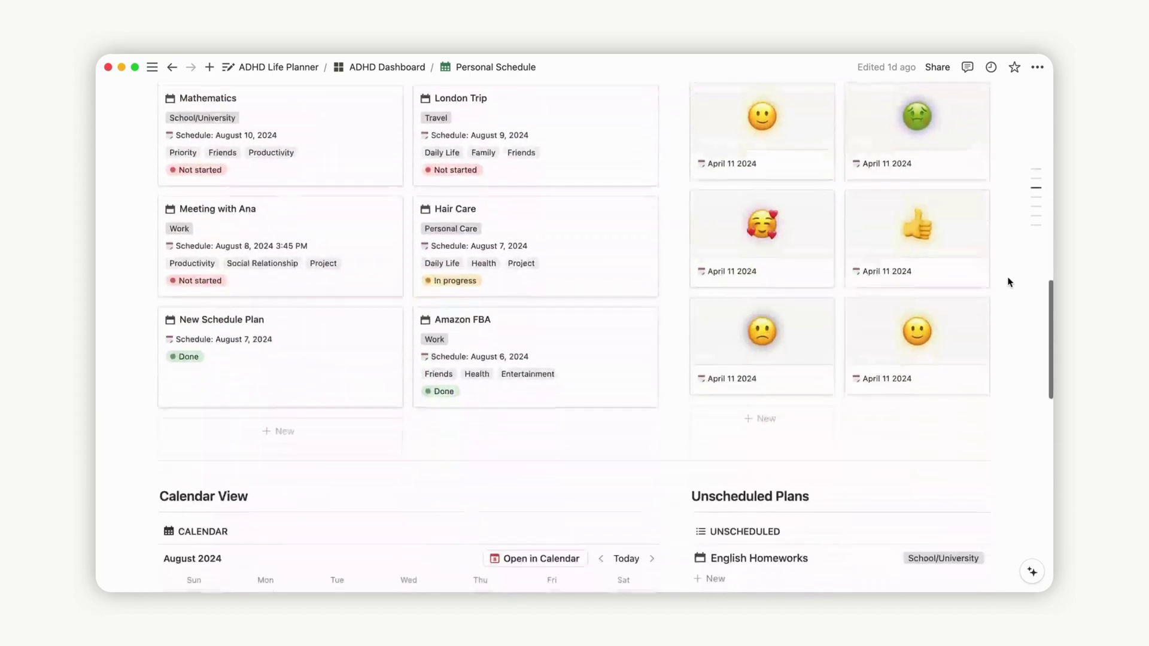
{"action": "scroll", "coordinate": [1008, 283], "scroll_direction": "down", "scroll_amount": 3}
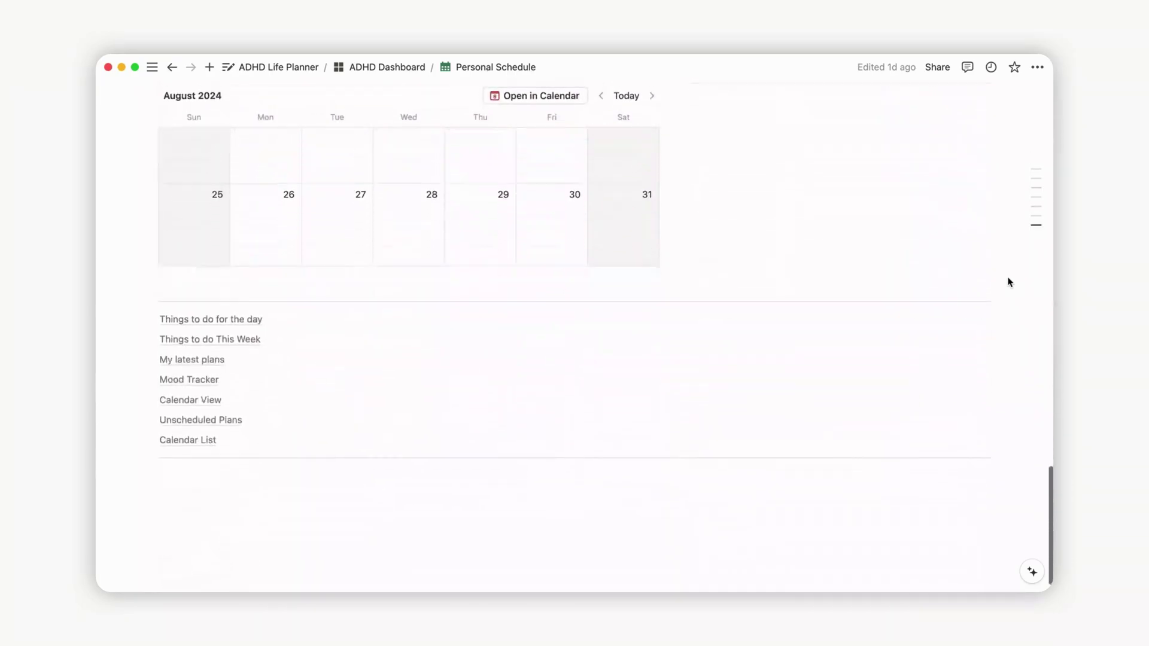
{"action": "scroll", "coordinate": [1009, 282], "scroll_direction": "up", "scroll_amount": 7}
{"action": "scroll", "coordinate": [1009, 282], "scroll_direction": "up", "scroll_amount": 1}
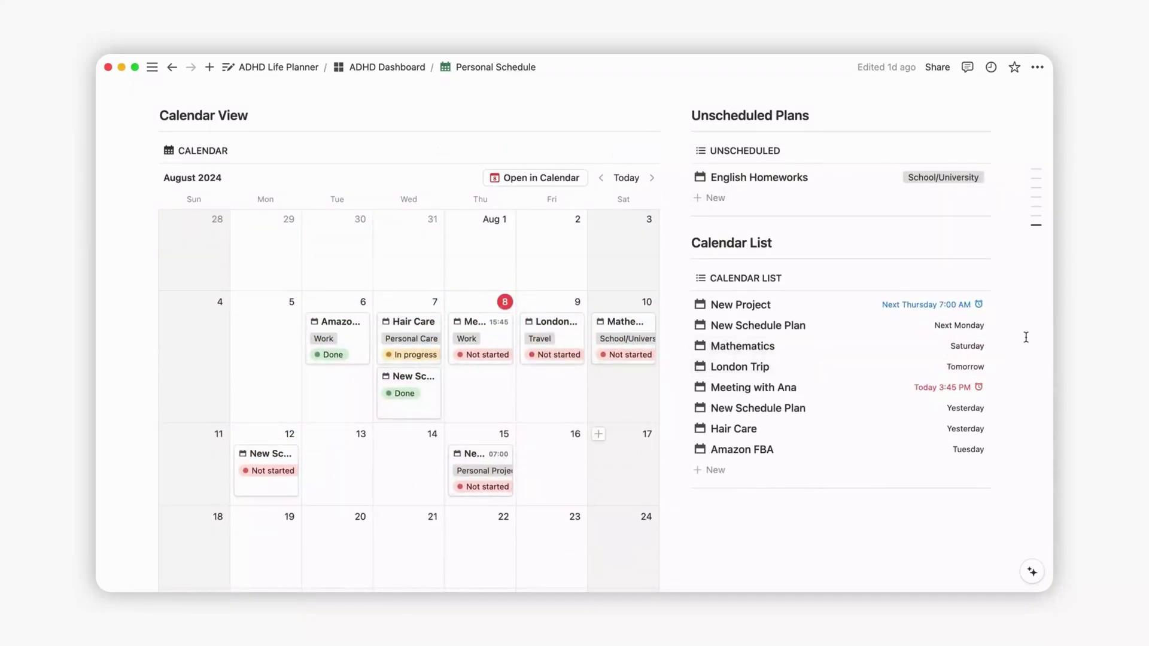
{"action": "scroll", "coordinate": [1025, 337], "scroll_direction": "up", "scroll_amount": 12}
{"action": "scroll", "coordinate": [1025, 337], "scroll_direction": "down", "scroll_amount": 3}
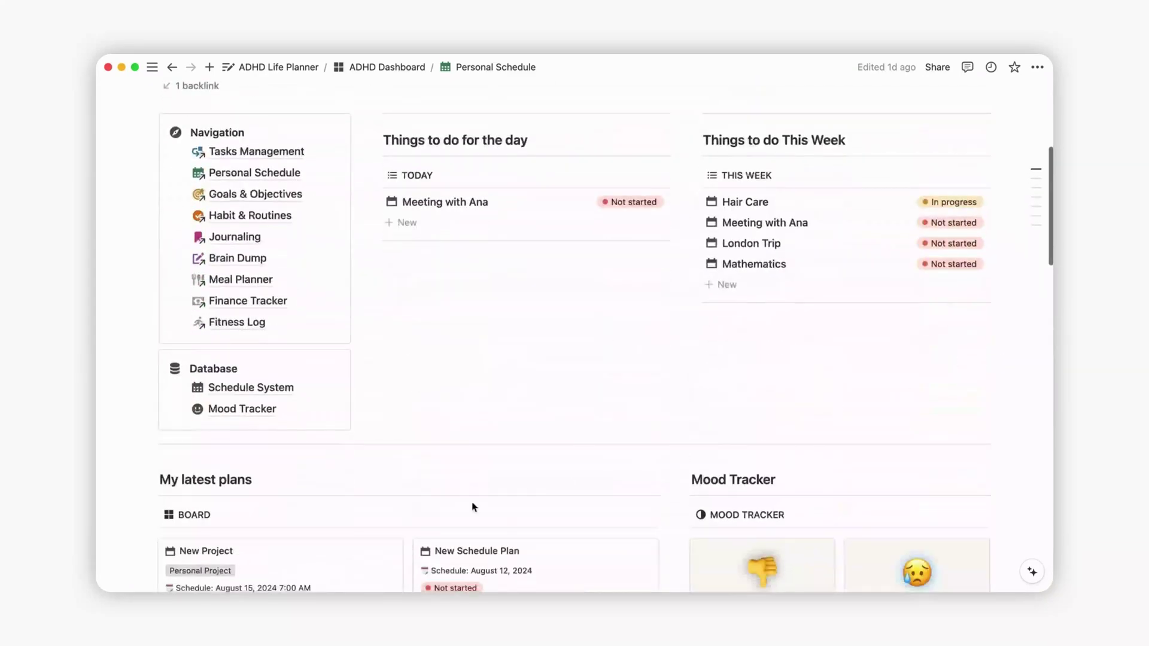
Look at the Schedule System database, then return and scroll to the August 2024 Calendar View
{"action": "left_click", "coordinate": [270, 390]}
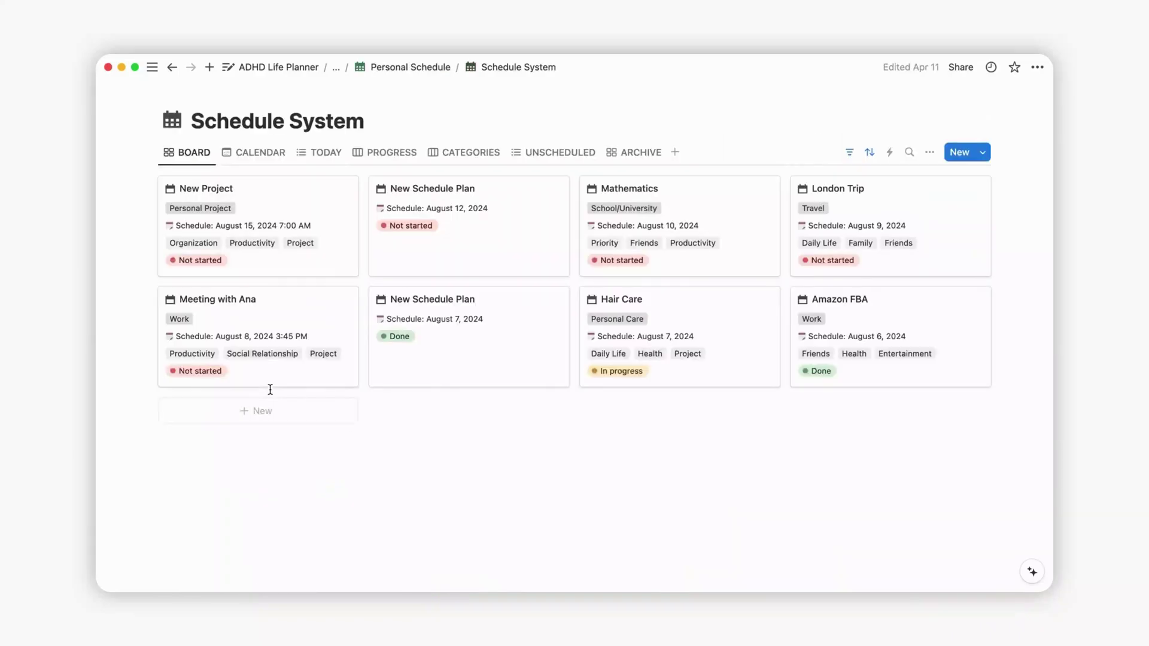
{"action": "left_click", "coordinate": [426, 67]}
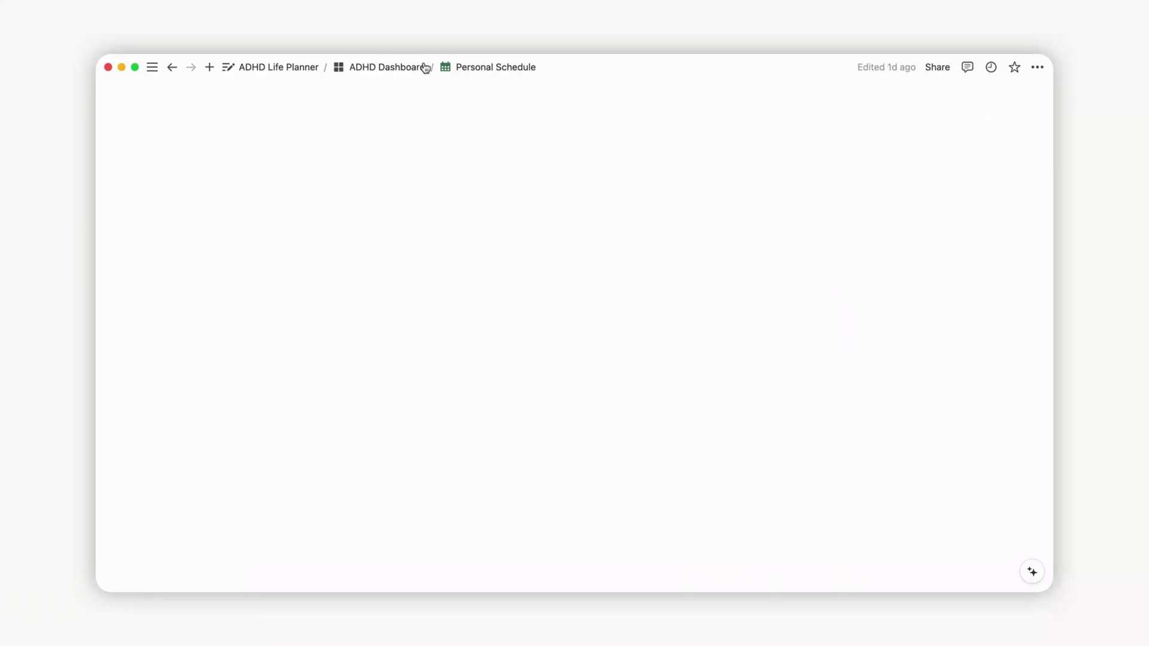
{"action": "scroll", "coordinate": [1043, 435], "scroll_direction": "down", "scroll_amount": 10}
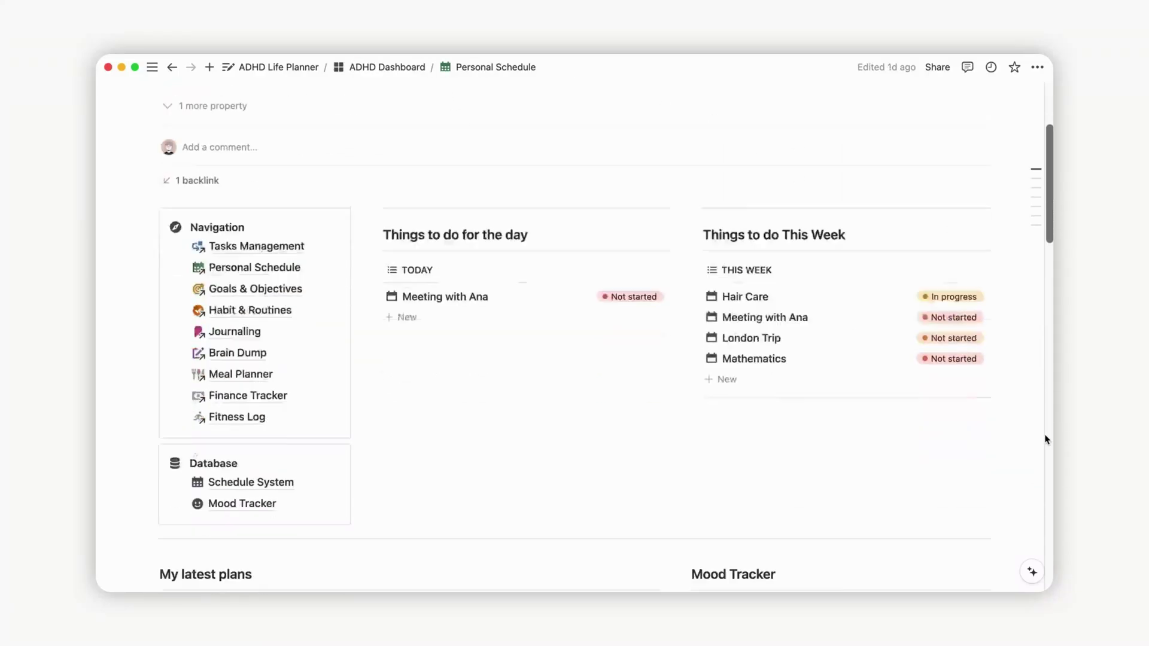
{"action": "scroll", "coordinate": [1015, 447], "scroll_direction": "down", "scroll_amount": 2}
{"action": "scroll", "coordinate": [1015, 447], "scroll_direction": "up", "scroll_amount": 3}
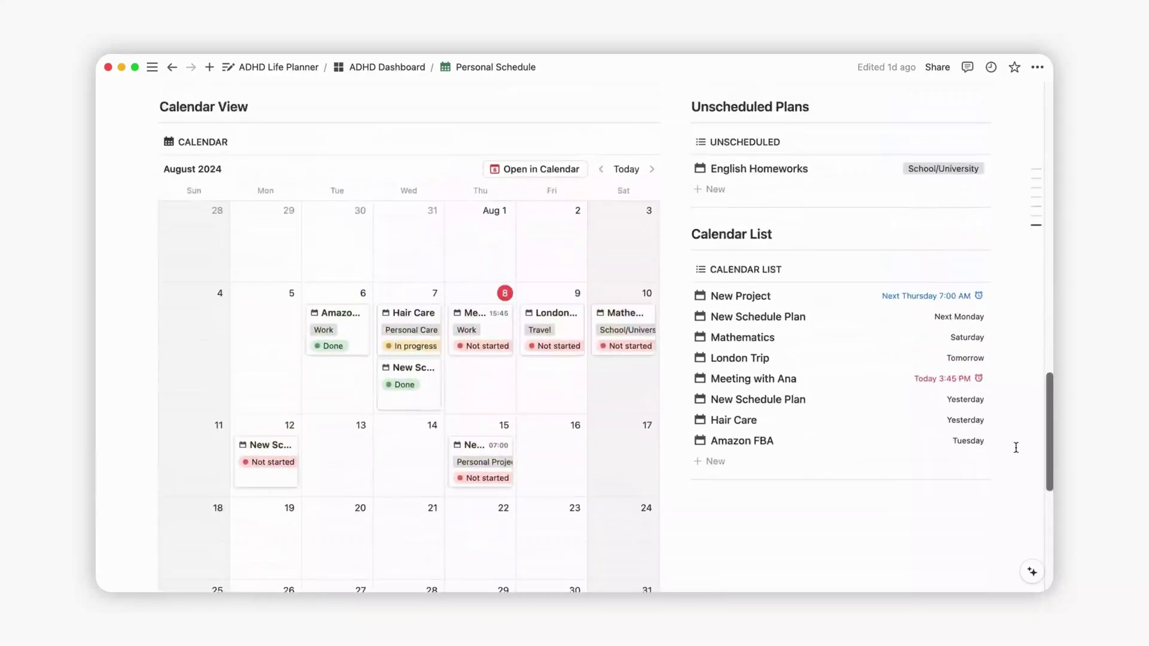
Add a New Schedule Plan from August 8 and set its date to August 10
{"action": "left_click", "coordinate": [456, 294]}
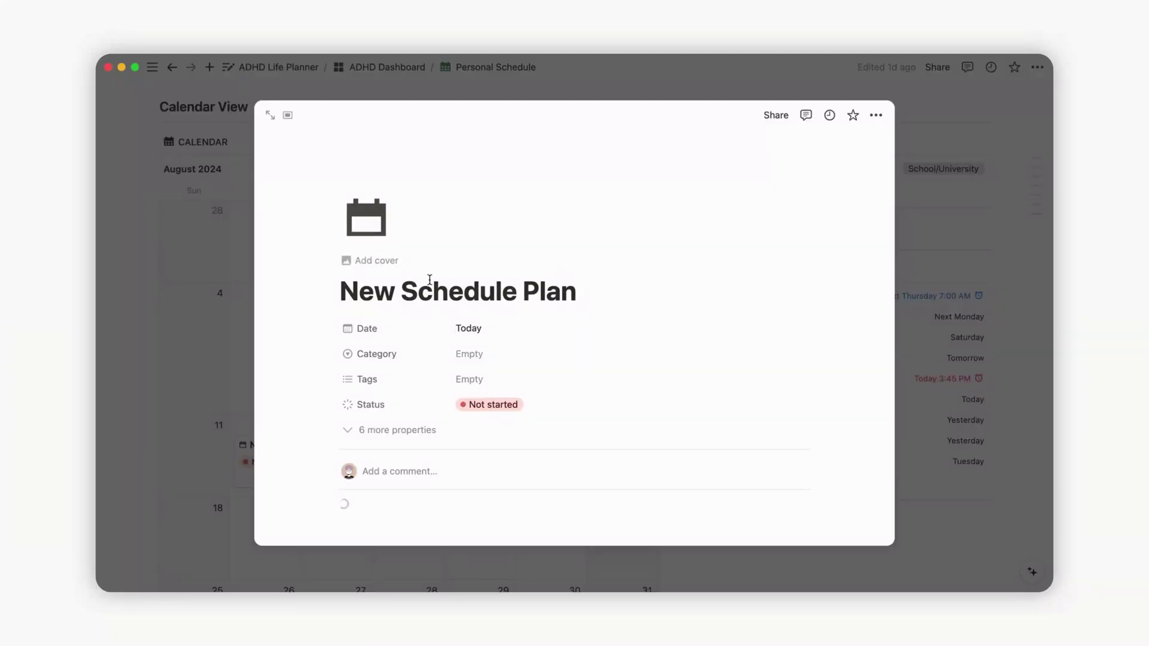
{"action": "left_click", "coordinate": [485, 333]}
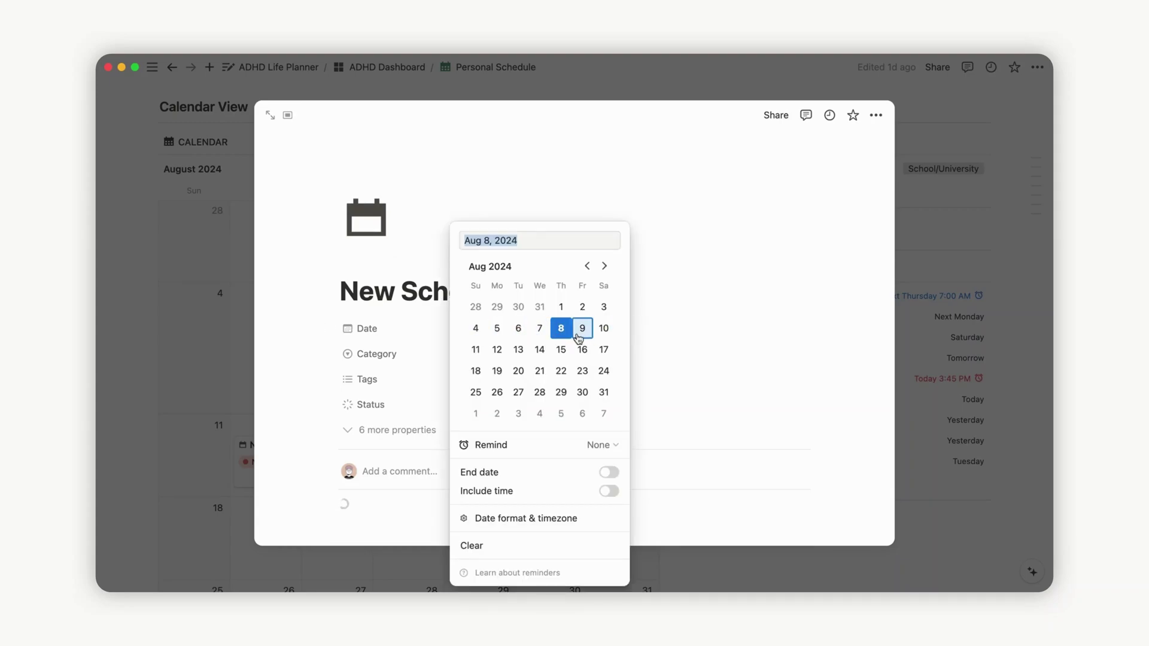
{"action": "left_click", "coordinate": [602, 329]}
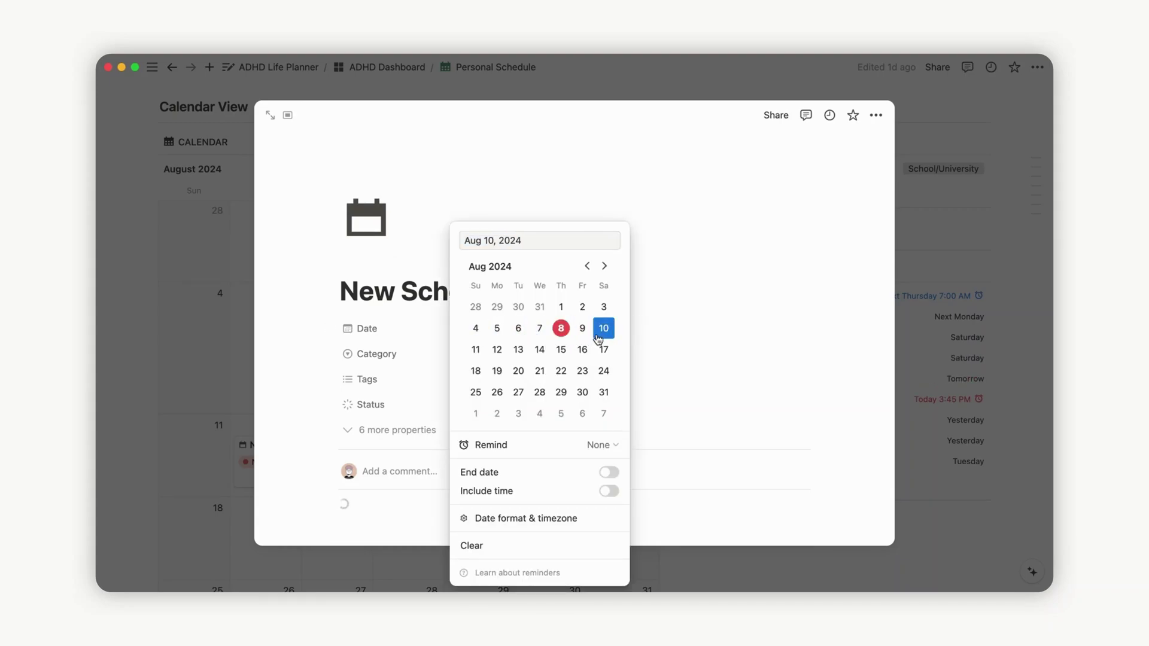
{"action": "left_click", "coordinate": [650, 335]}
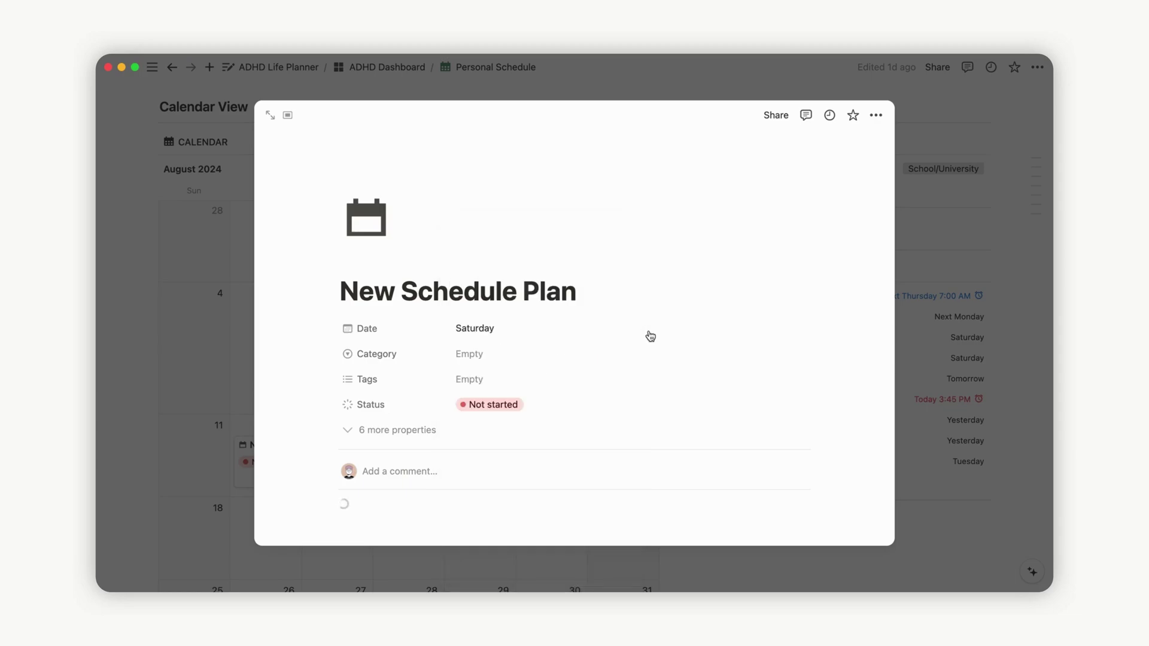
{"action": "scroll", "coordinate": [651, 335], "scroll_direction": "down", "scroll_amount": 2}
Add a day-of-event reminder to the plan, then enable End date and Include time
{"action": "left_click", "coordinate": [556, 281]}
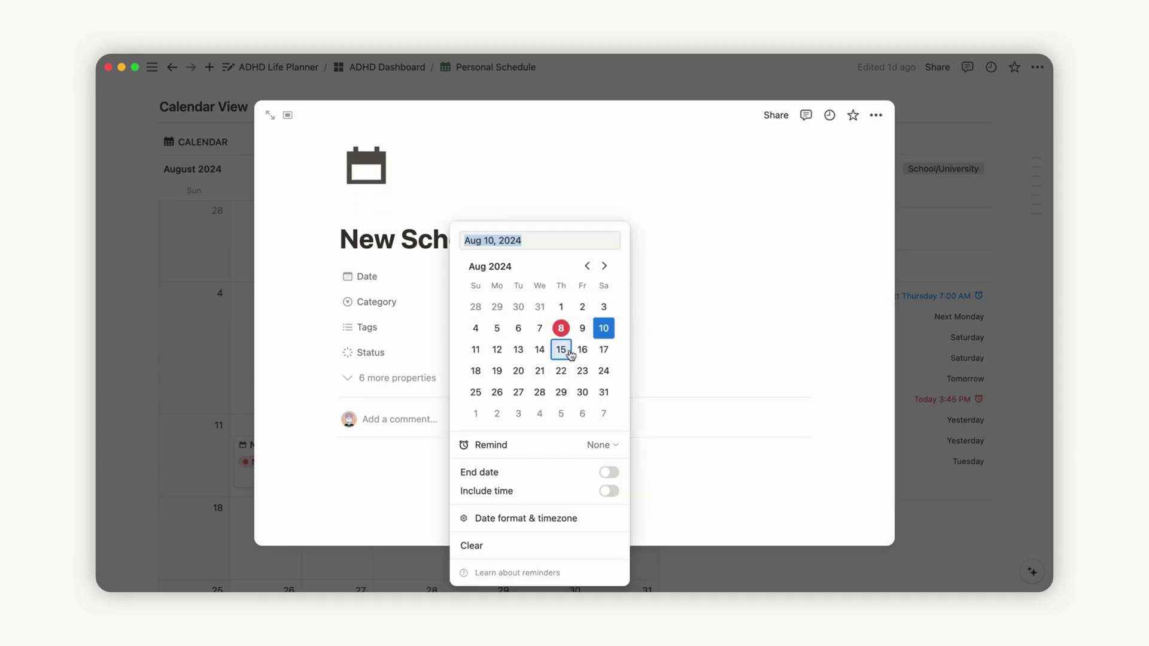
{"action": "left_click", "coordinate": [615, 446]}
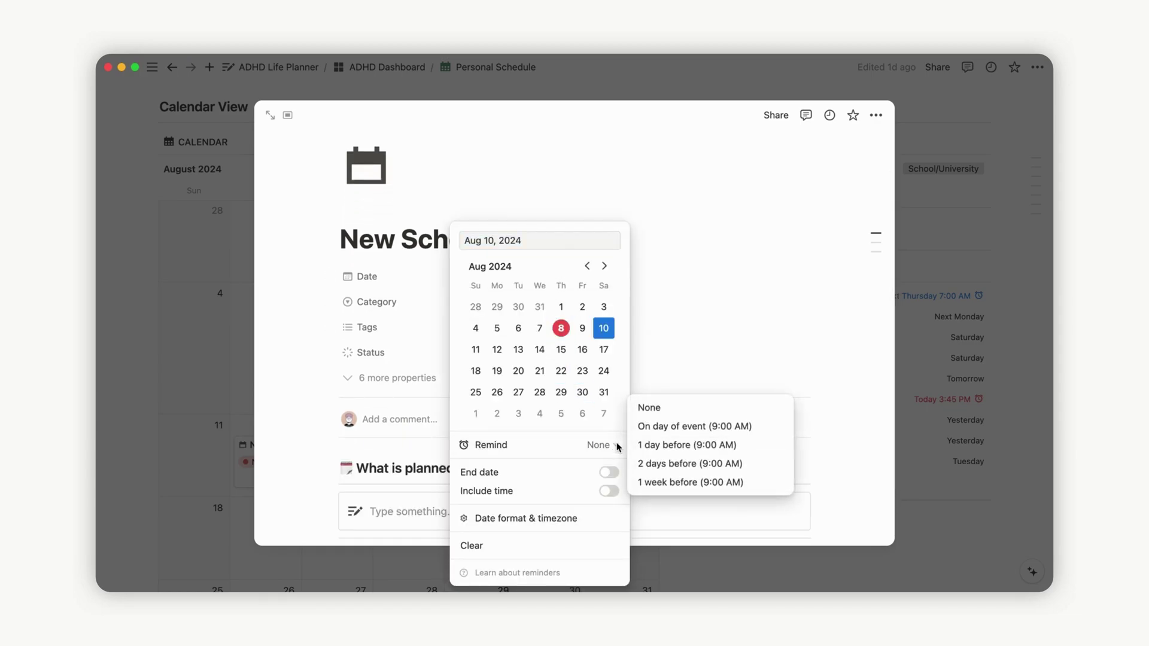
{"action": "left_click", "coordinate": [673, 435]}
{"action": "left_click", "coordinate": [670, 433]}
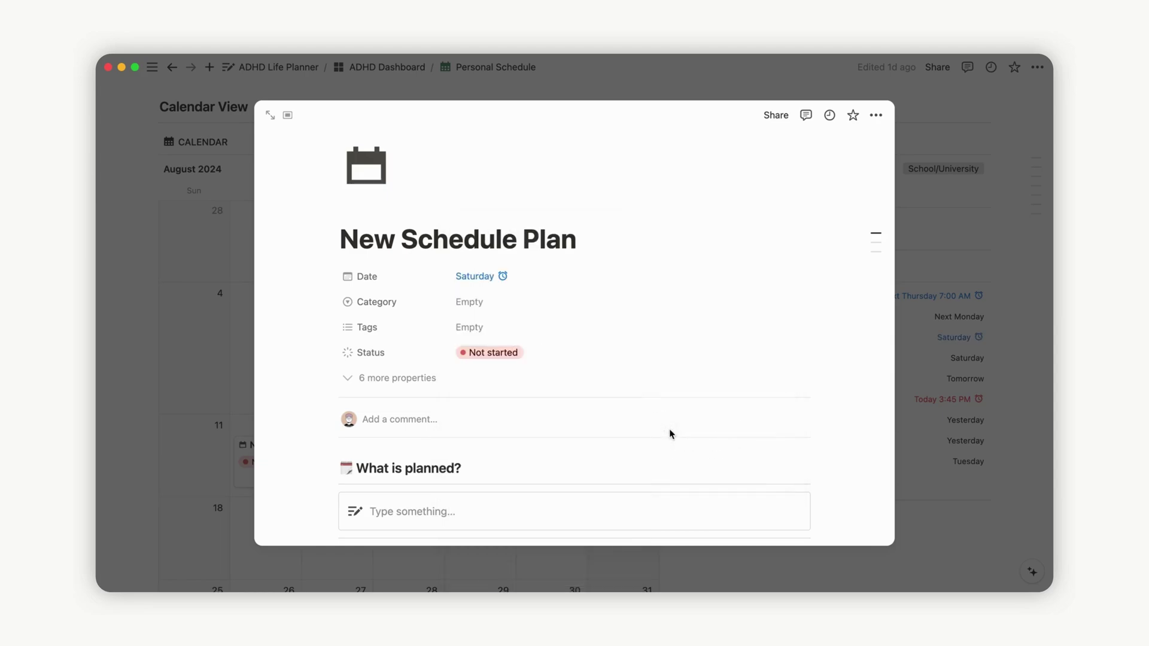
{"action": "left_click", "coordinate": [506, 287]}
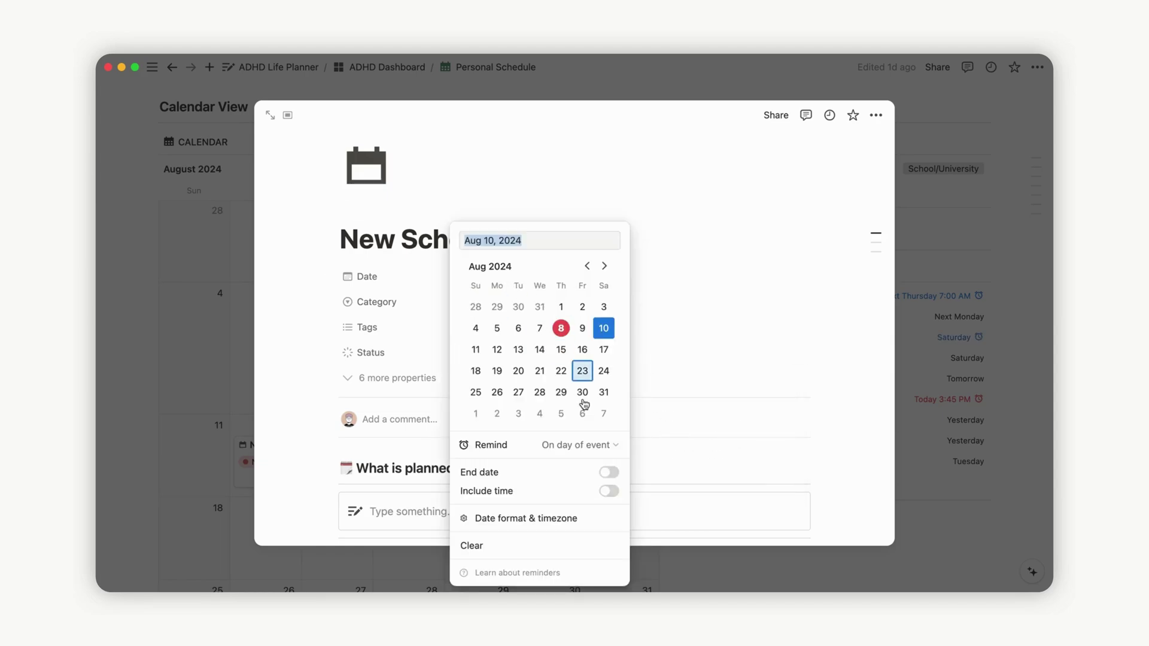
{"action": "left_click", "coordinate": [608, 473]}
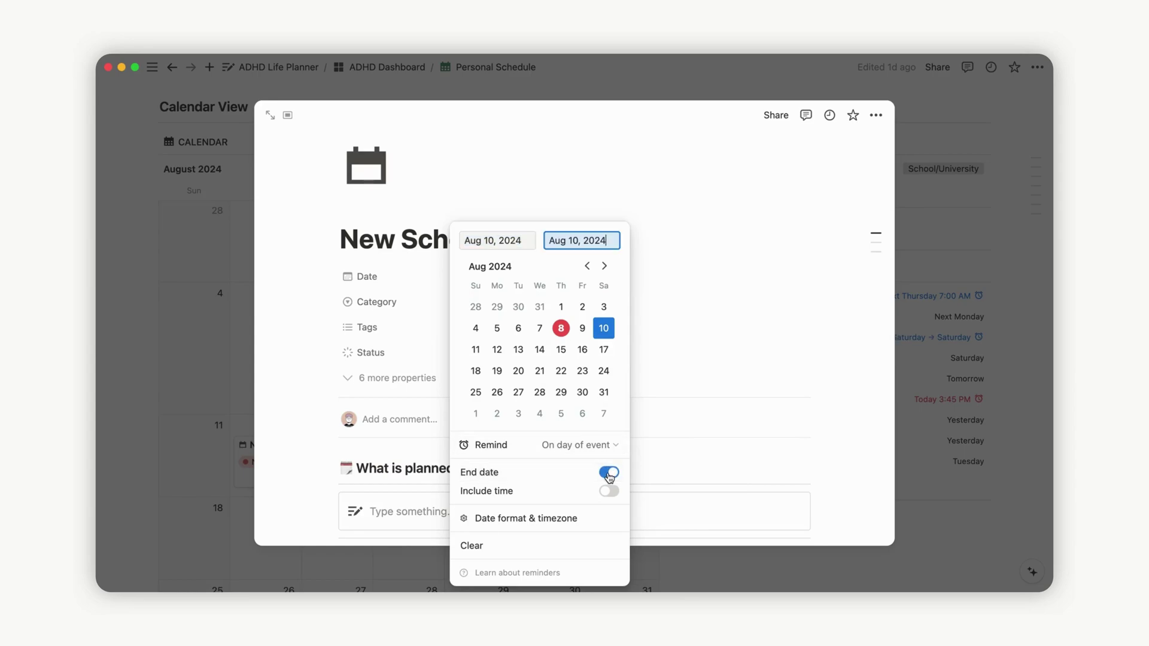
{"action": "left_click", "coordinate": [608, 491]}
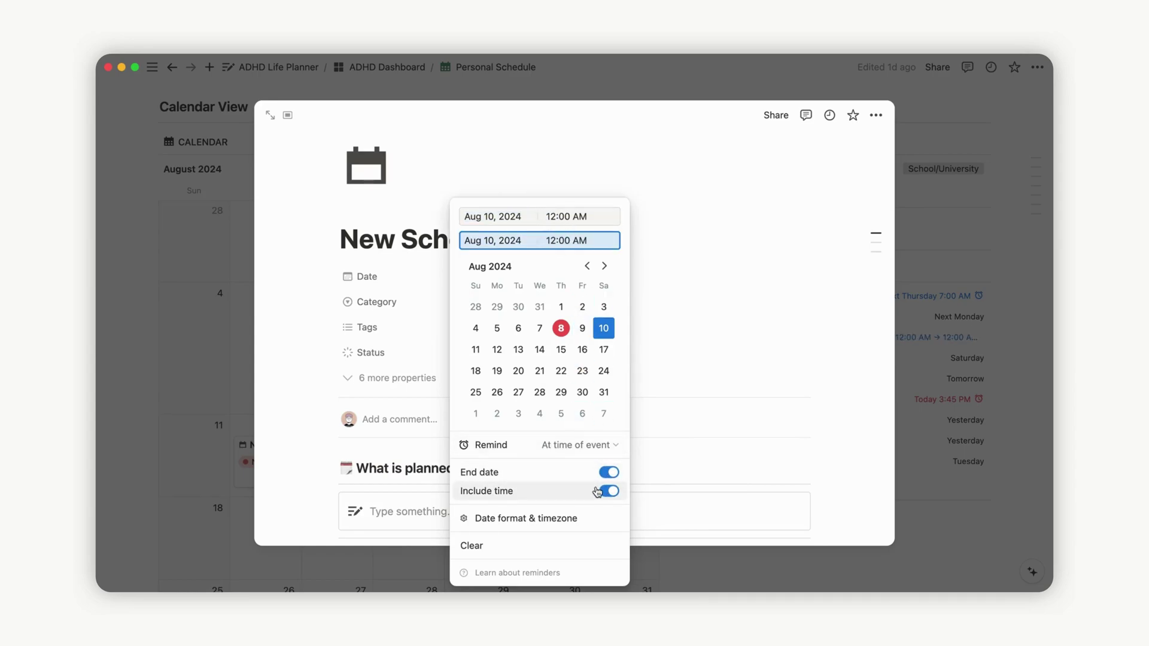
Clear the plan's date and set its category to Deep Work Session
{"action": "left_click", "coordinate": [486, 548]}
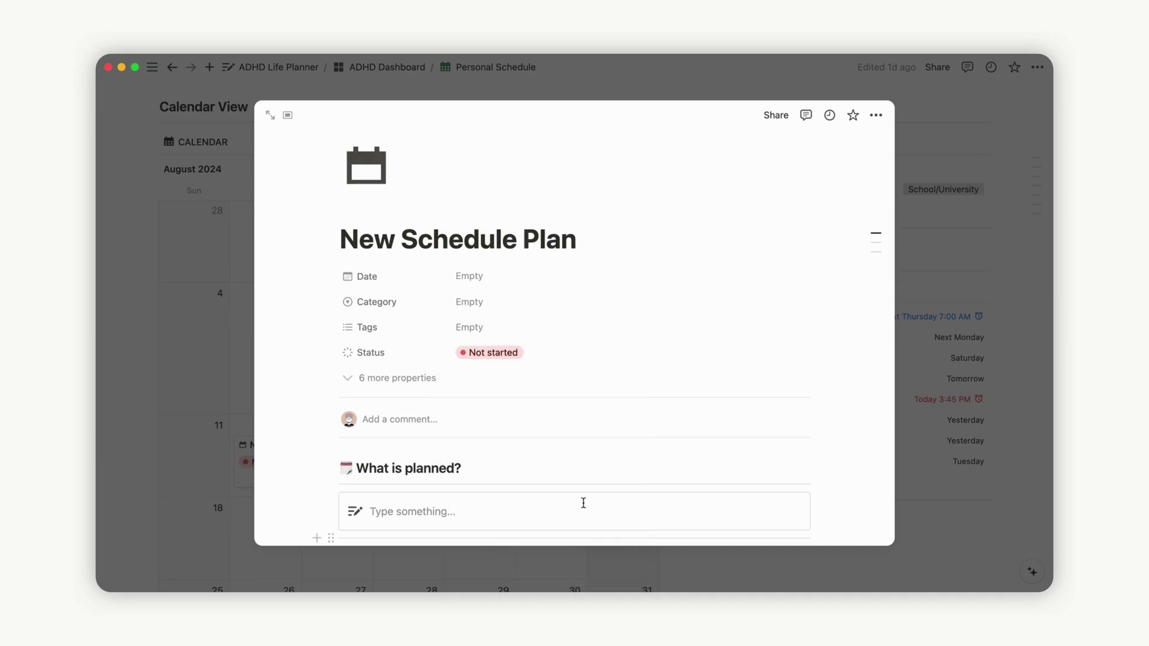
{"action": "left_click", "coordinate": [482, 303]}
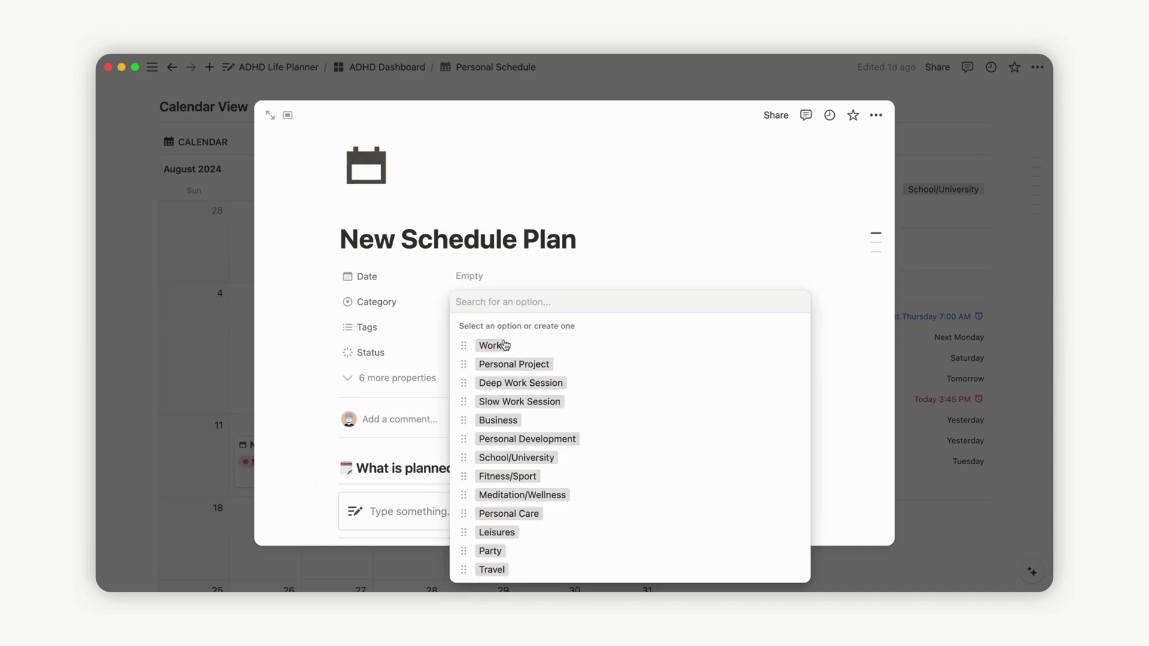
{"action": "left_click", "coordinate": [513, 383]}
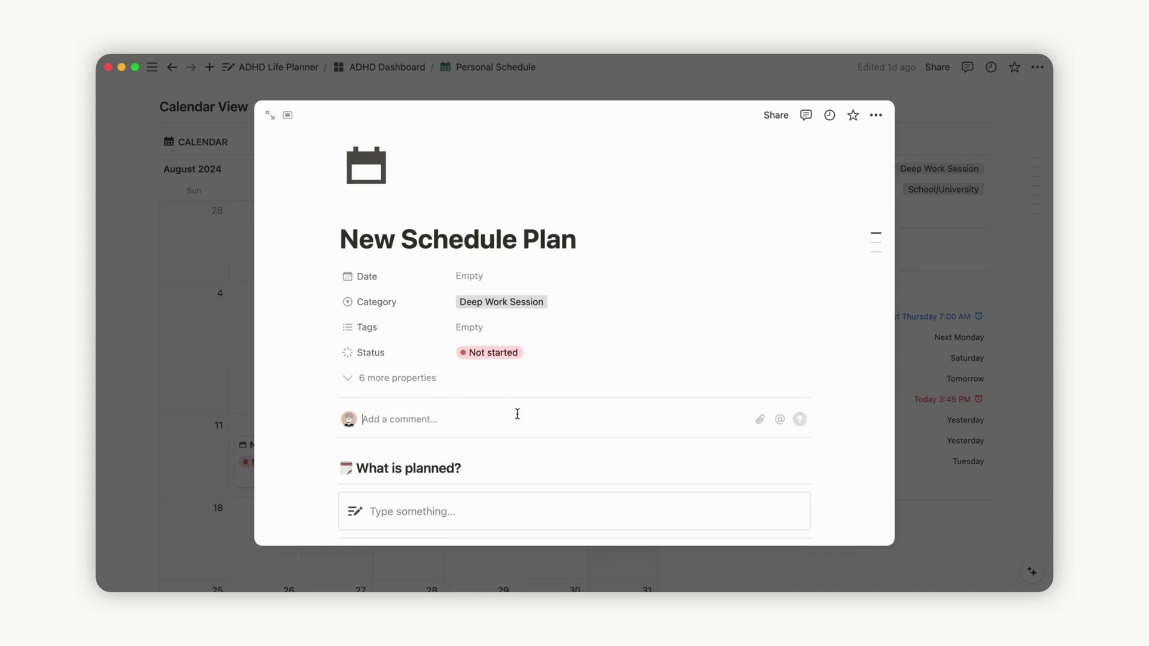
Tag the plan Daily Life, Family and Entertainment, and set status to In progress
{"action": "left_click", "coordinate": [494, 330]}
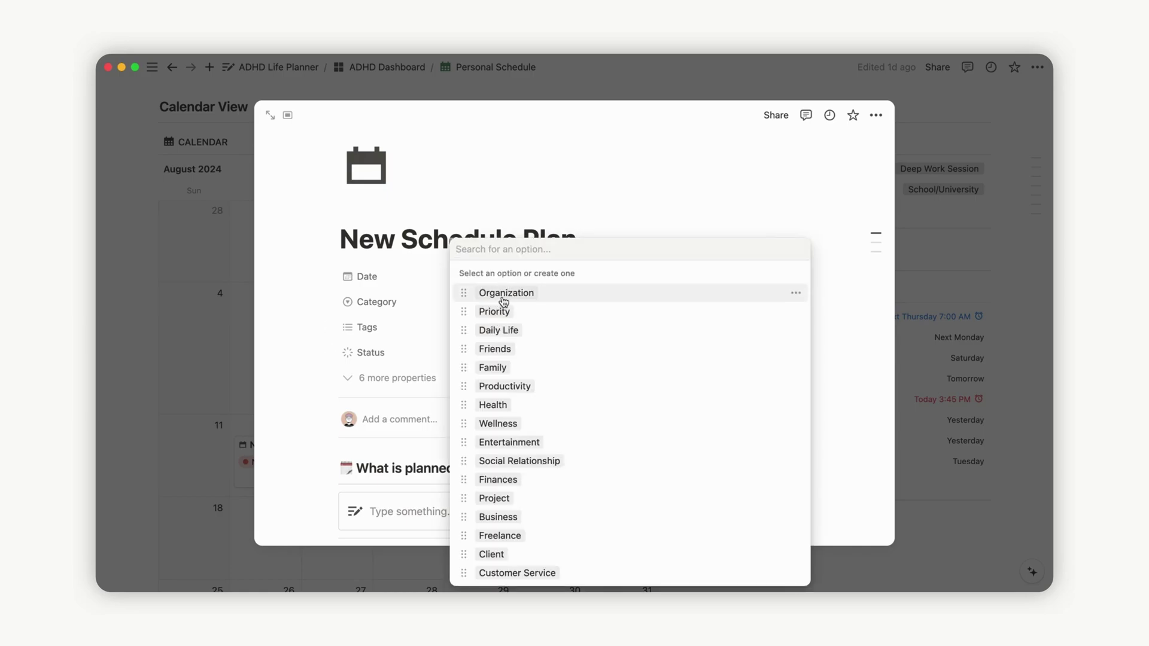
{"action": "left_click", "coordinate": [498, 330]}
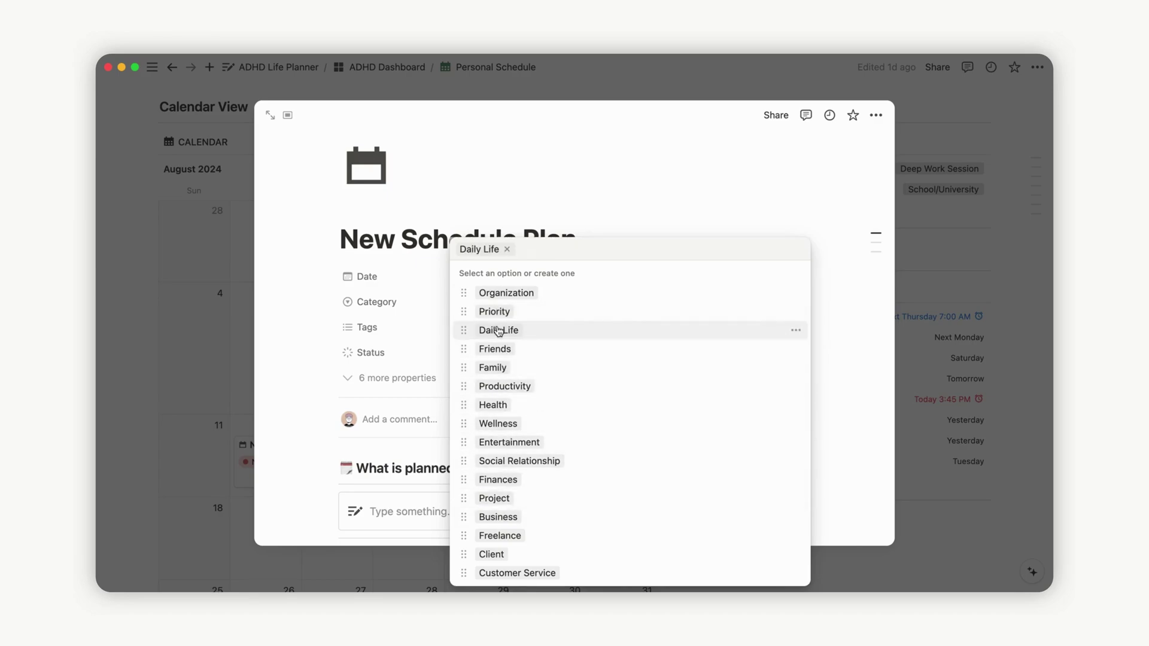
{"action": "left_click", "coordinate": [494, 368]}
{"action": "left_click", "coordinate": [496, 442]}
{"action": "left_click", "coordinate": [561, 212]}
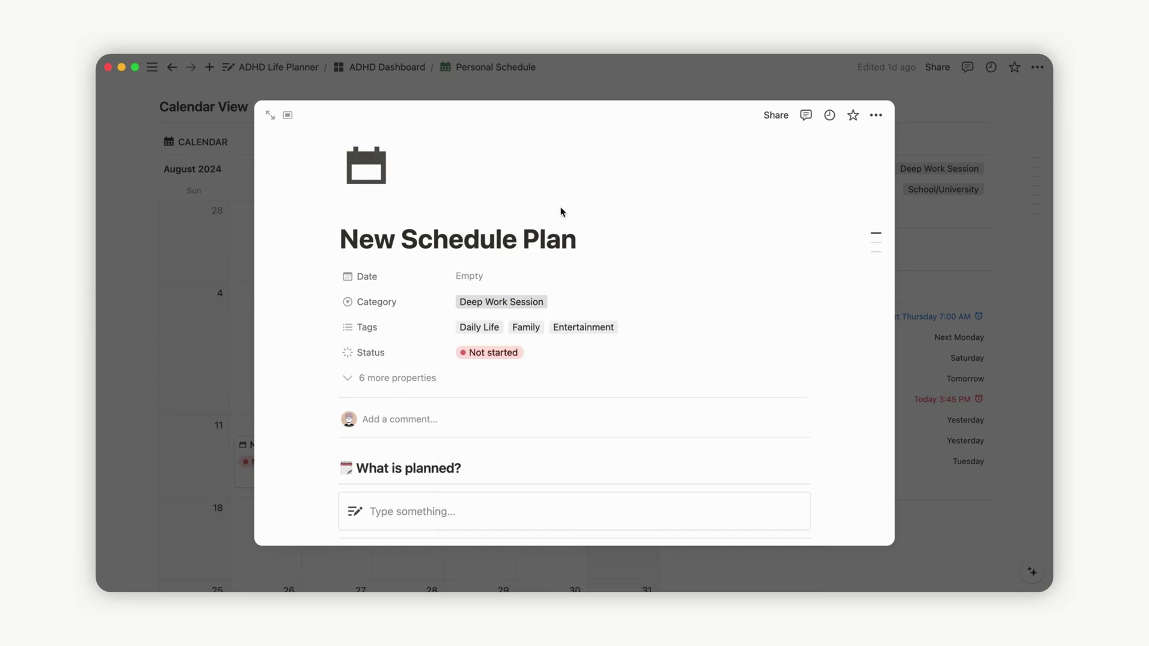
{"action": "left_click", "coordinate": [504, 352]}
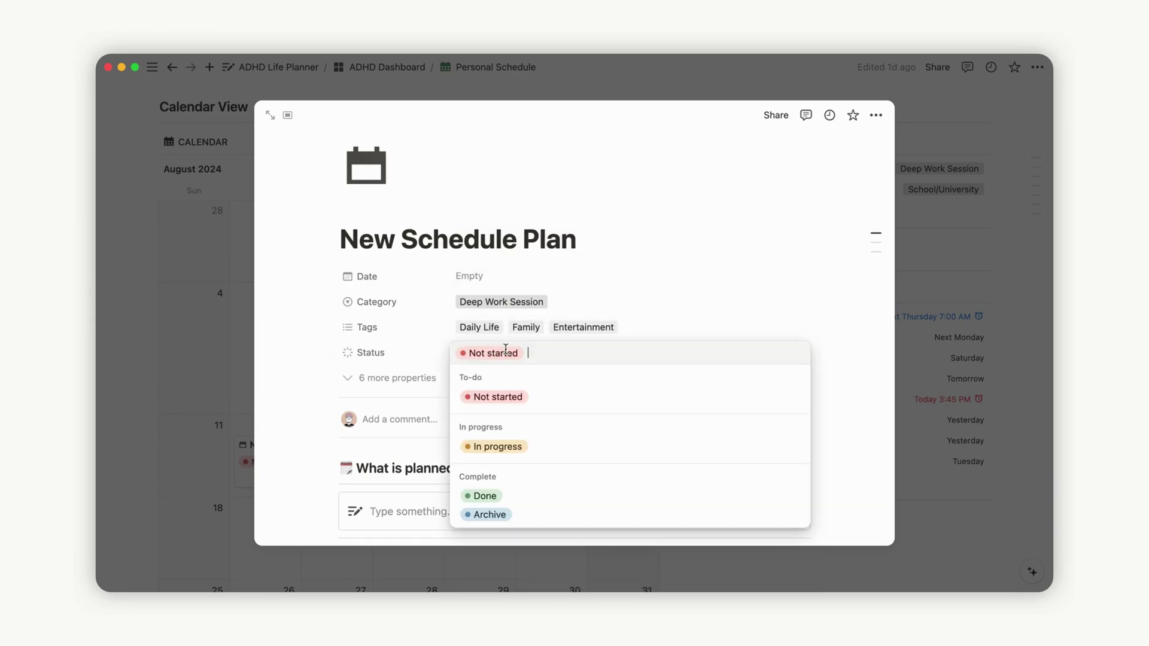
{"action": "left_click", "coordinate": [508, 450]}
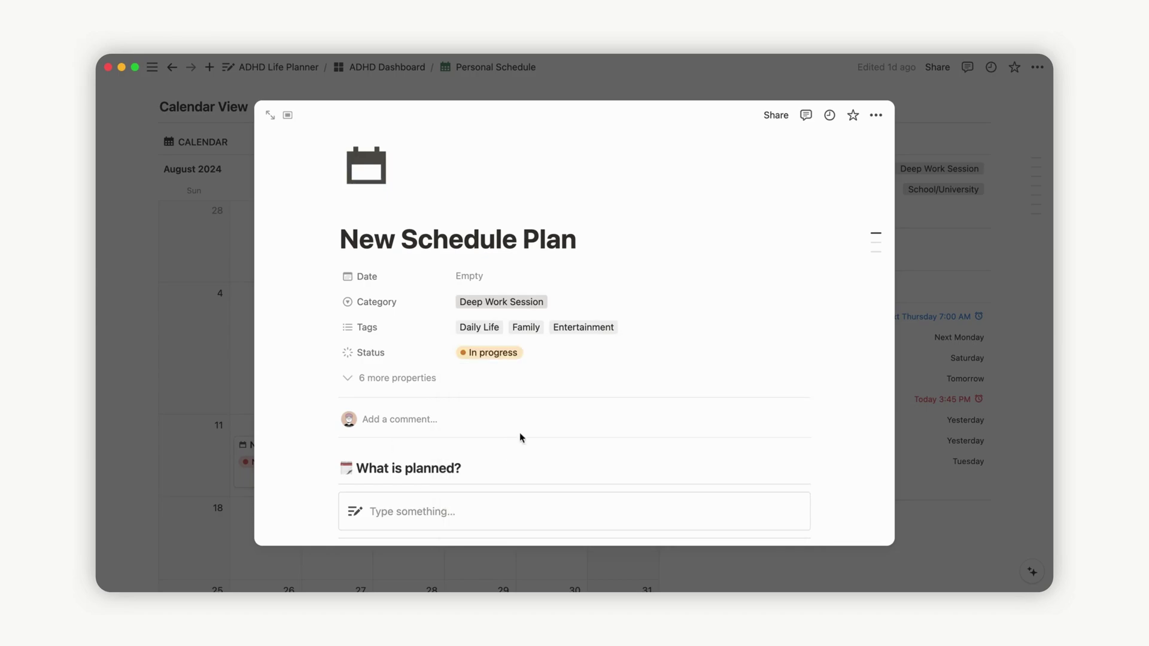
Close the plan page and drag New Schedule Plan from Unscheduled onto Saturday, August 10
{"action": "left_click", "coordinate": [984, 295]}
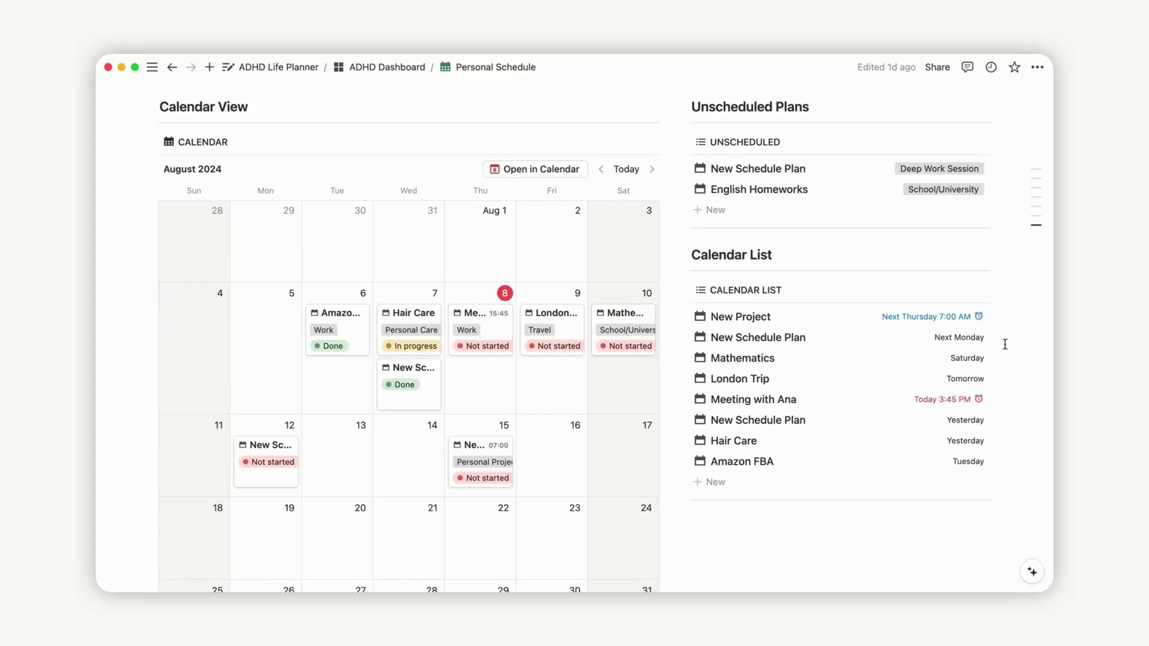
{"action": "scroll", "coordinate": [957, 311], "scroll_direction": "up", "scroll_amount": 1}
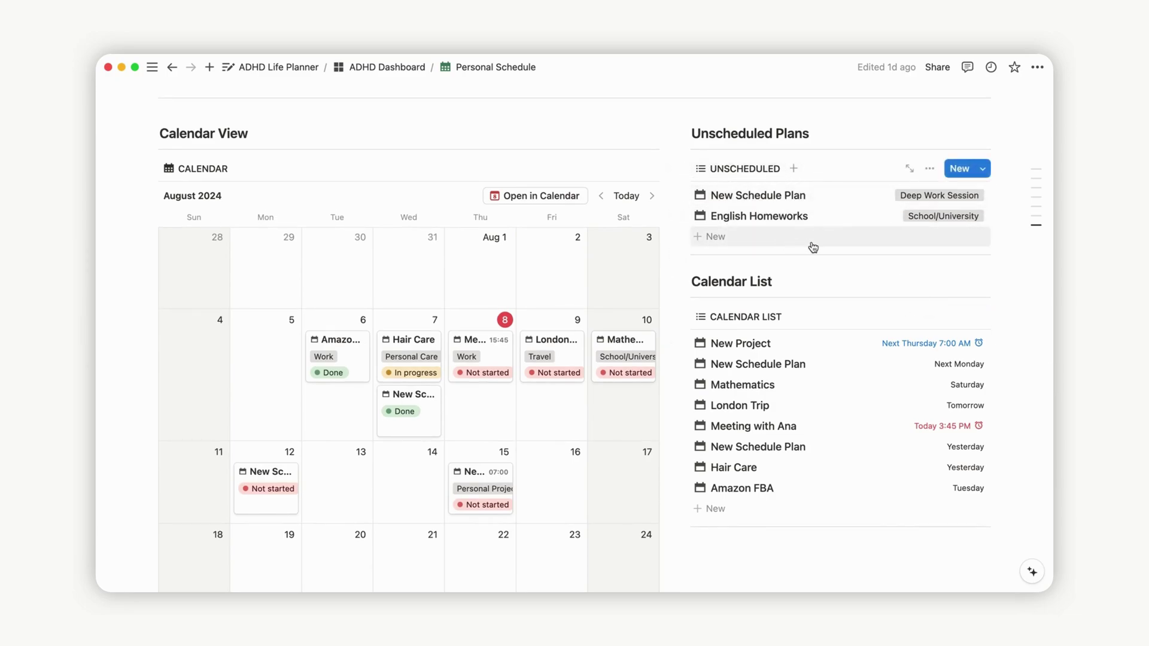
{"action": "scroll", "coordinate": [812, 247], "scroll_direction": "down", "scroll_amount": 1}
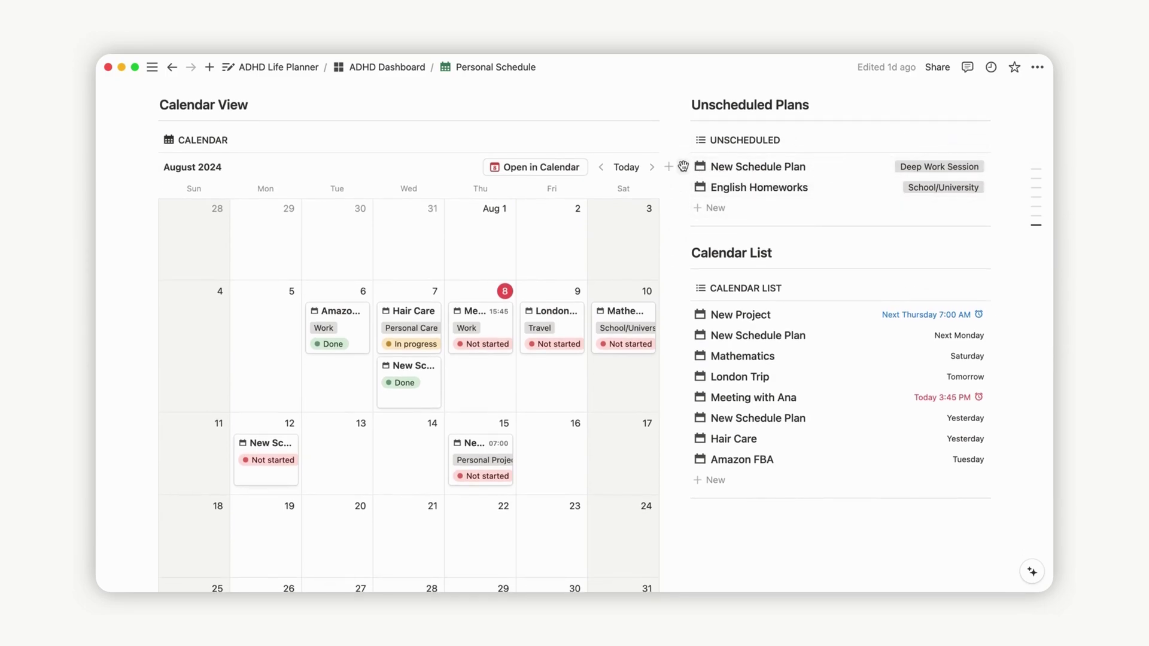
{"action": "left_click_drag", "start_coordinate": [683, 166], "coordinate": [606, 374]}
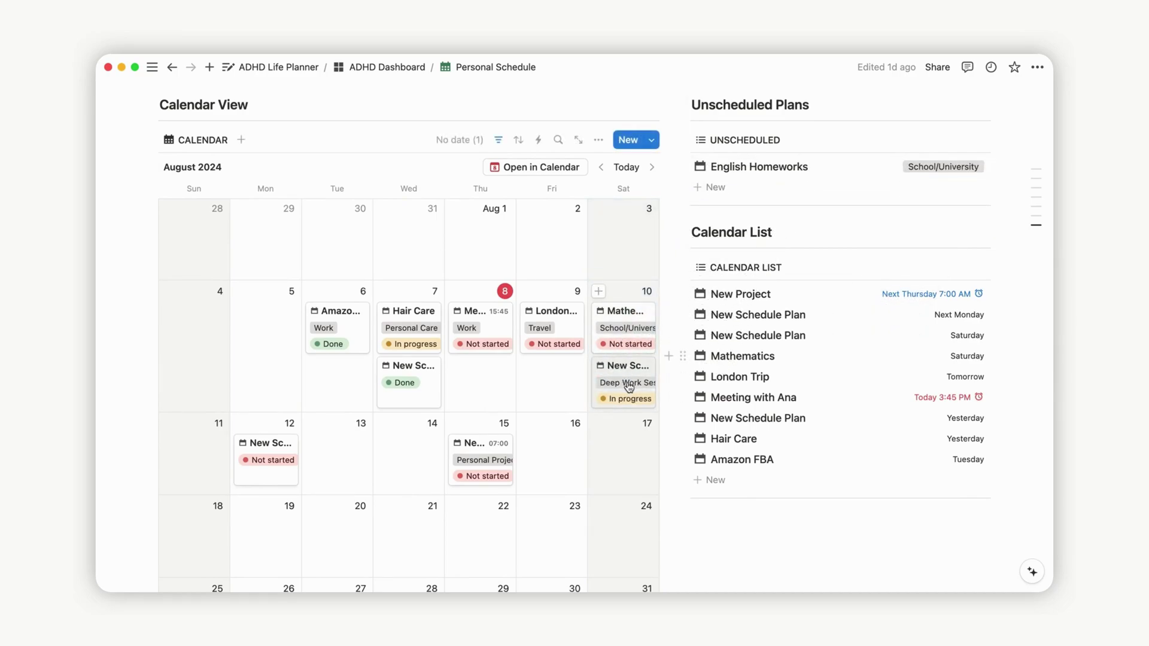
{"action": "scroll", "coordinate": [636, 388], "scroll_direction": "up", "scroll_amount": 15}
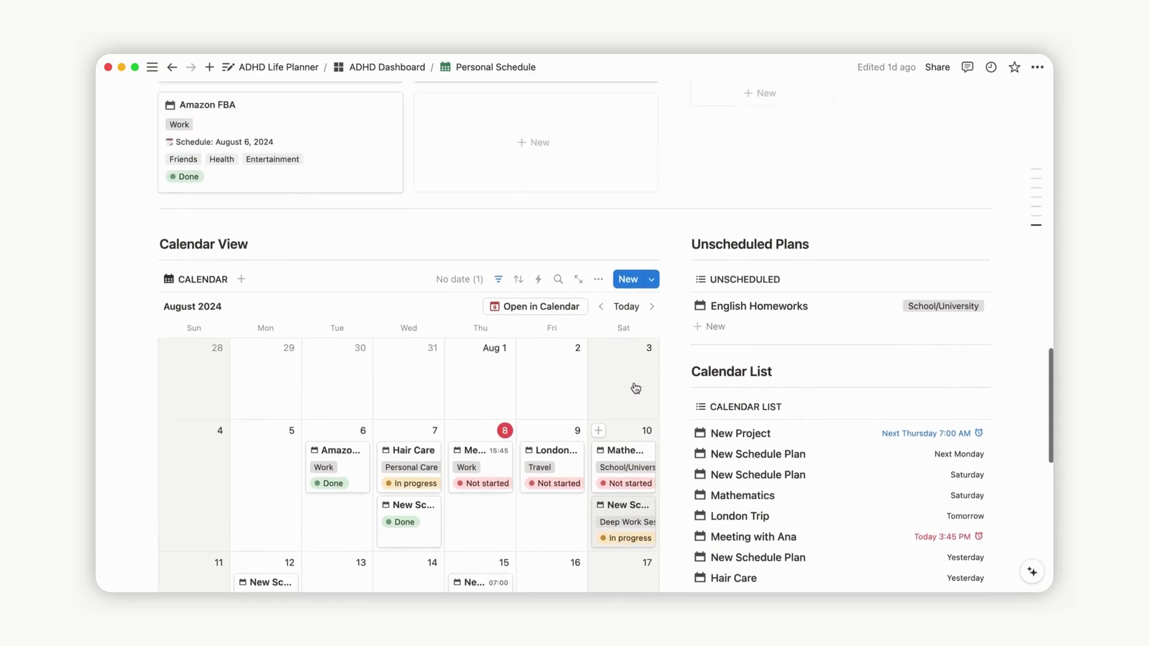
{"action": "scroll", "coordinate": [635, 388], "scroll_direction": "up", "scroll_amount": 5}
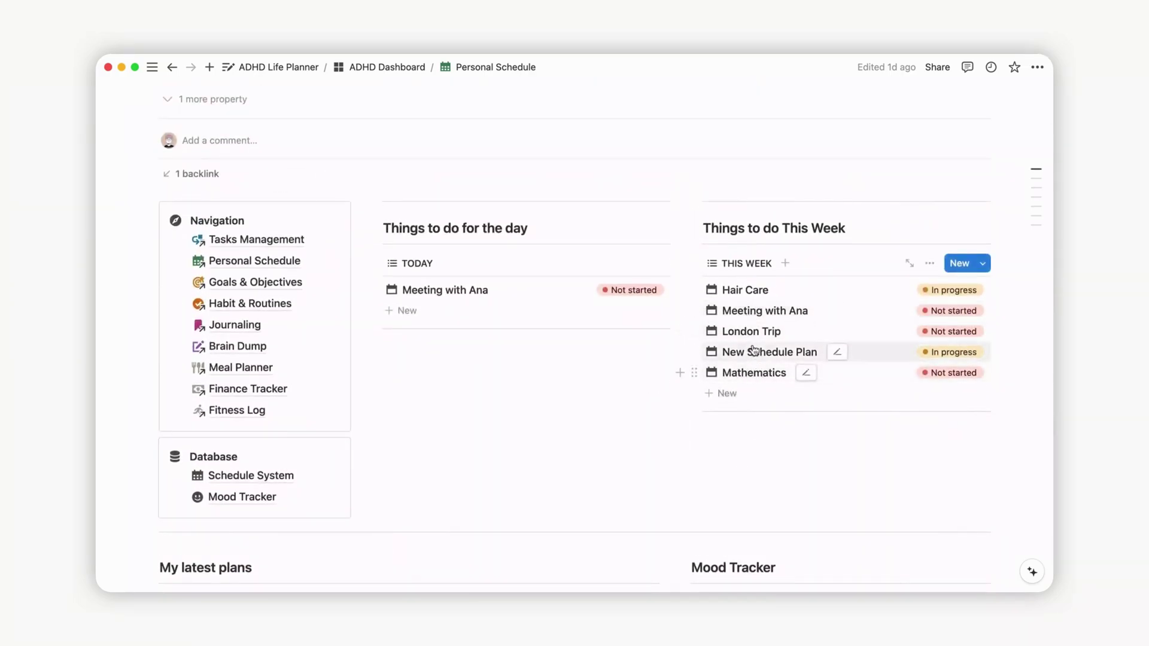
Create a Mood Tracker entry with the 'Today, I feel lovely!' template, then close it
{"action": "scroll", "coordinate": [748, 359], "scroll_direction": "down", "scroll_amount": 5}
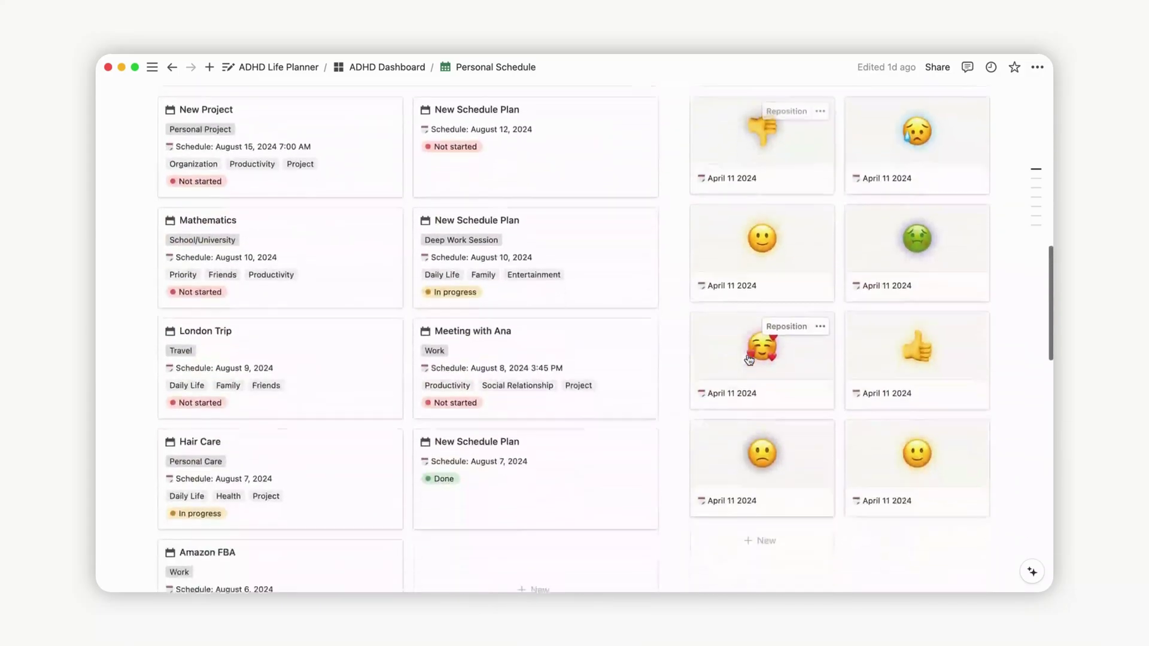
{"action": "scroll", "coordinate": [749, 359], "scroll_direction": "down", "scroll_amount": 1}
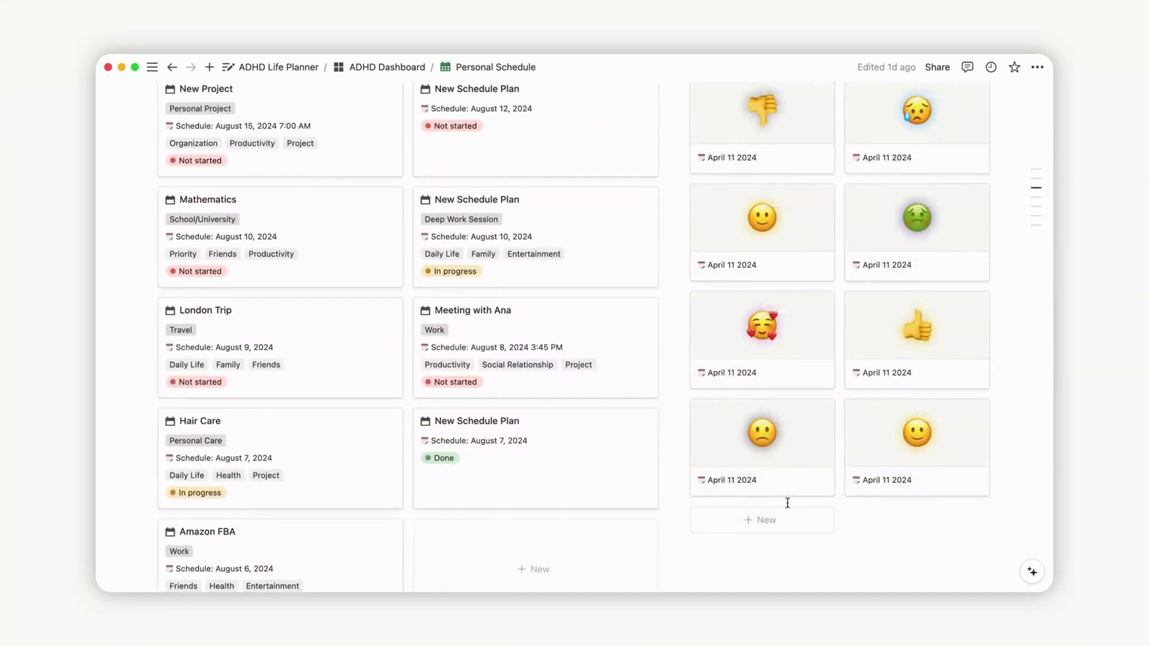
{"action": "left_click", "coordinate": [781, 525]}
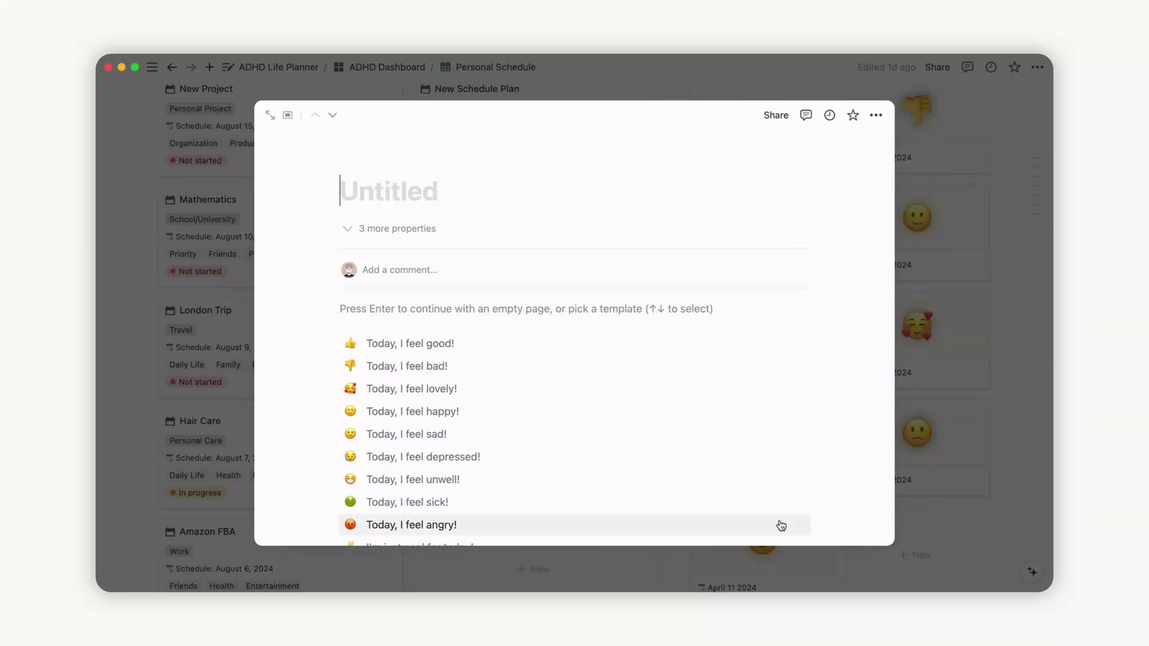
{"action": "scroll", "coordinate": [777, 523], "scroll_direction": "down", "scroll_amount": 3}
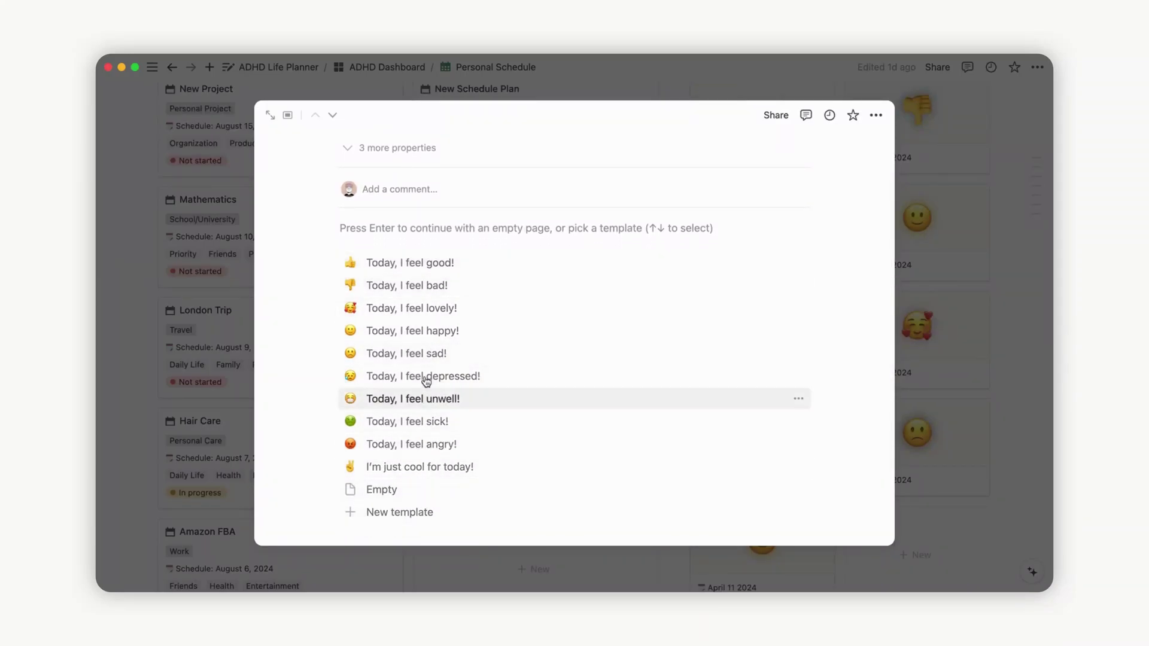
{"action": "left_click", "coordinate": [428, 309]}
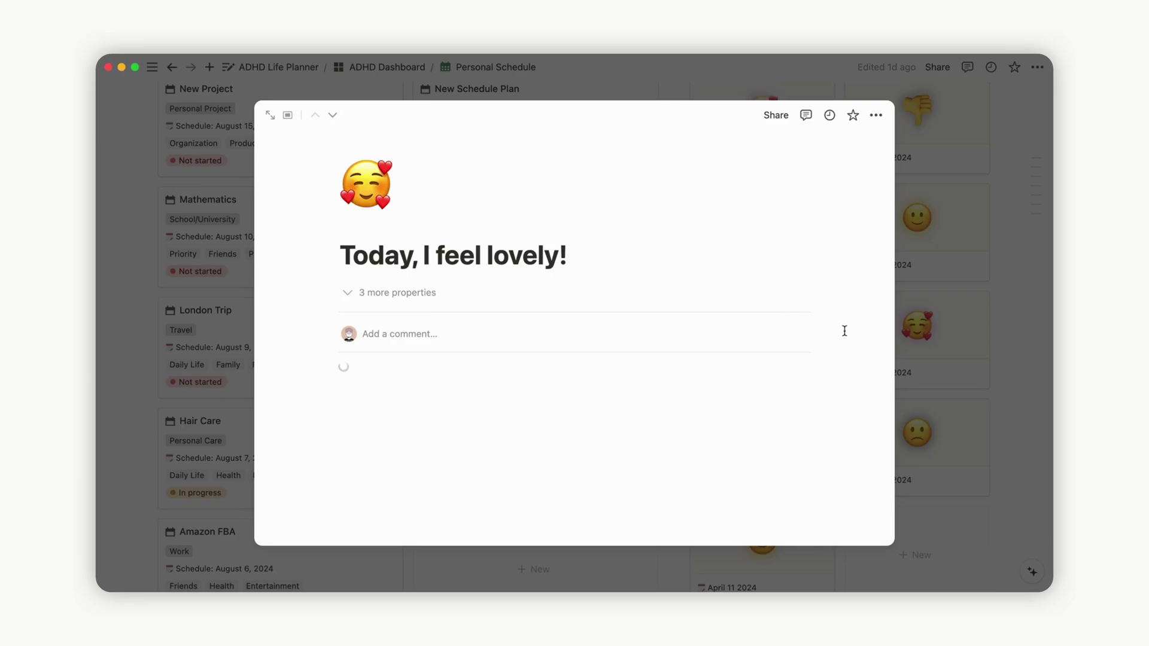
{"action": "scroll", "coordinate": [584, 216], "scroll_direction": "down", "scroll_amount": 3}
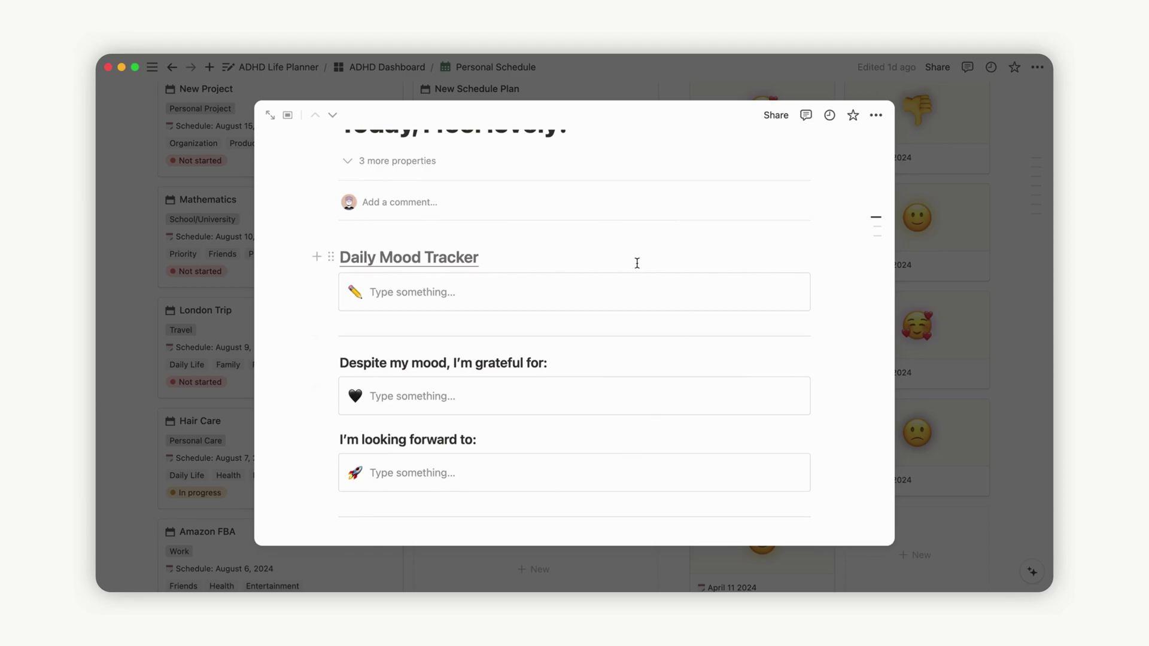
{"action": "scroll", "coordinate": [637, 263], "scroll_direction": "up", "scroll_amount": 5}
{"action": "left_click", "coordinate": [1008, 249]}
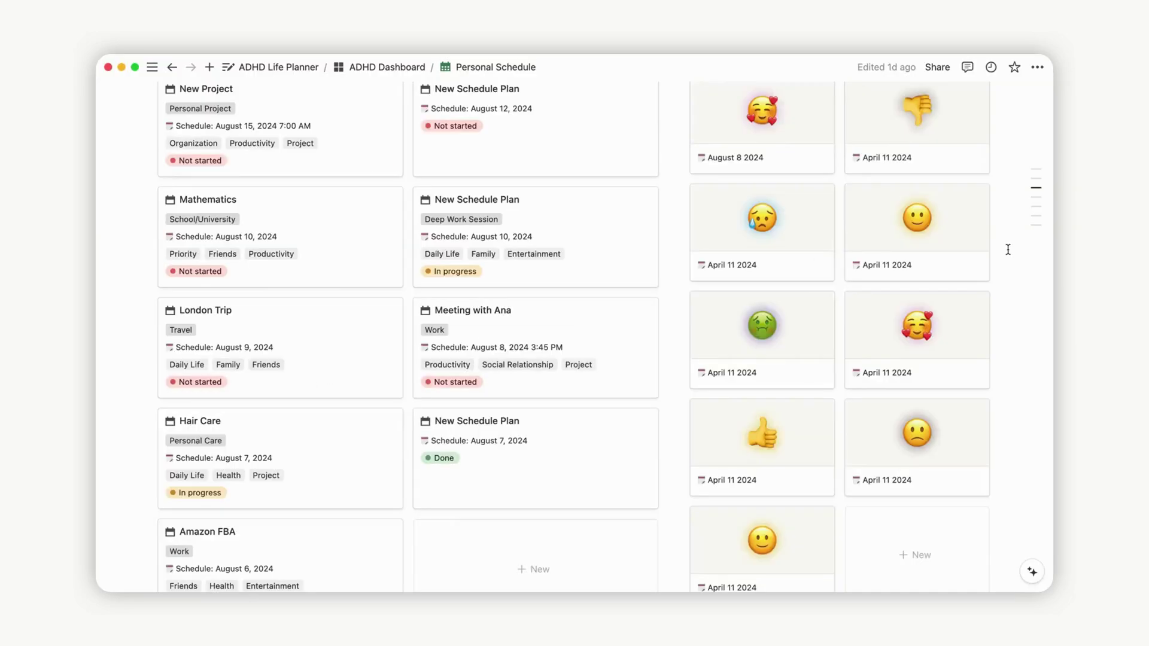
{"action": "scroll", "coordinate": [1007, 248], "scroll_direction": "up", "scroll_amount": 3}
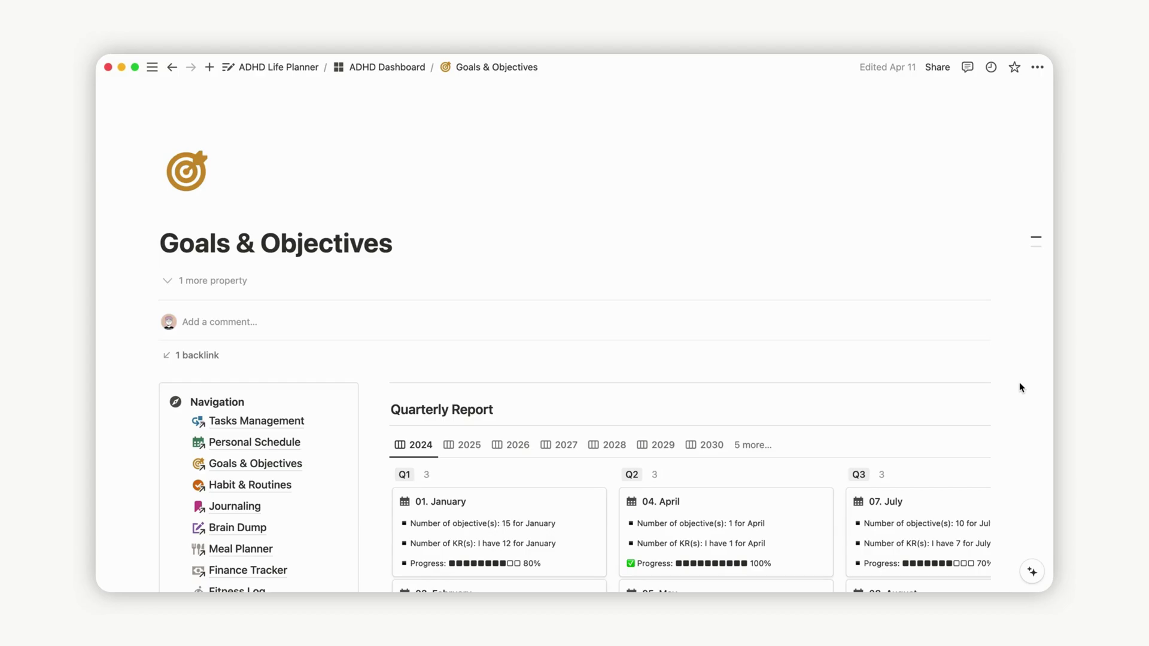
Scroll to the Objective & Key Result table and view its 2025, 2026, then 2024 tabs
{"action": "scroll", "coordinate": [1019, 386], "scroll_direction": "down", "scroll_amount": 5}
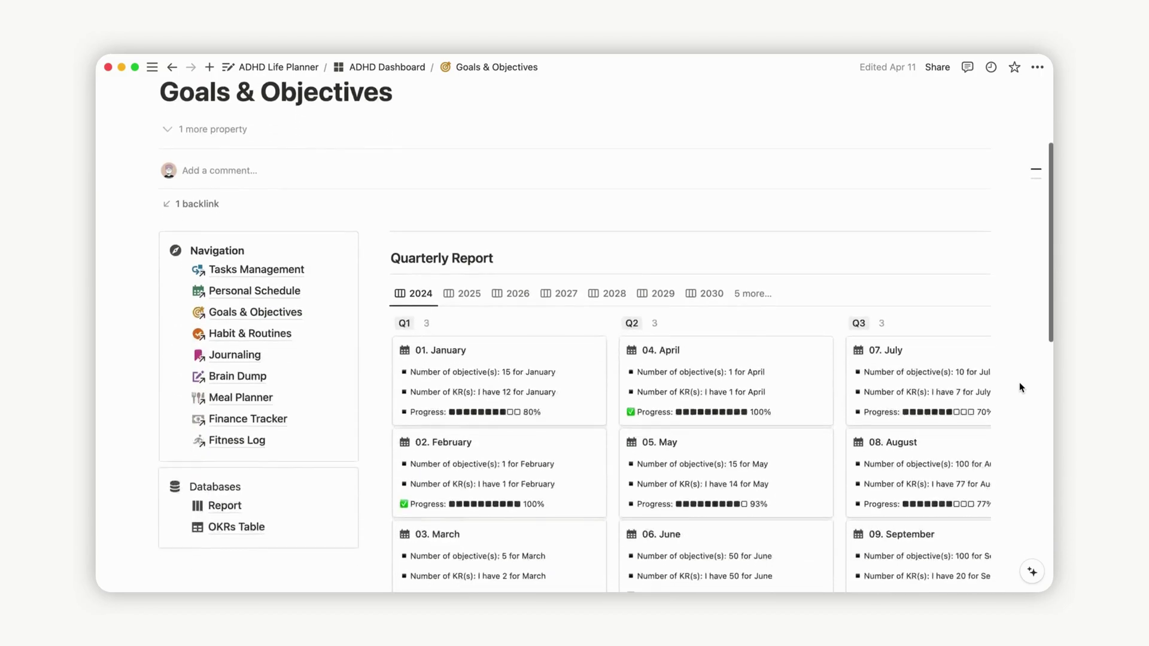
{"action": "scroll", "coordinate": [1018, 382], "scroll_direction": "down", "scroll_amount": 5}
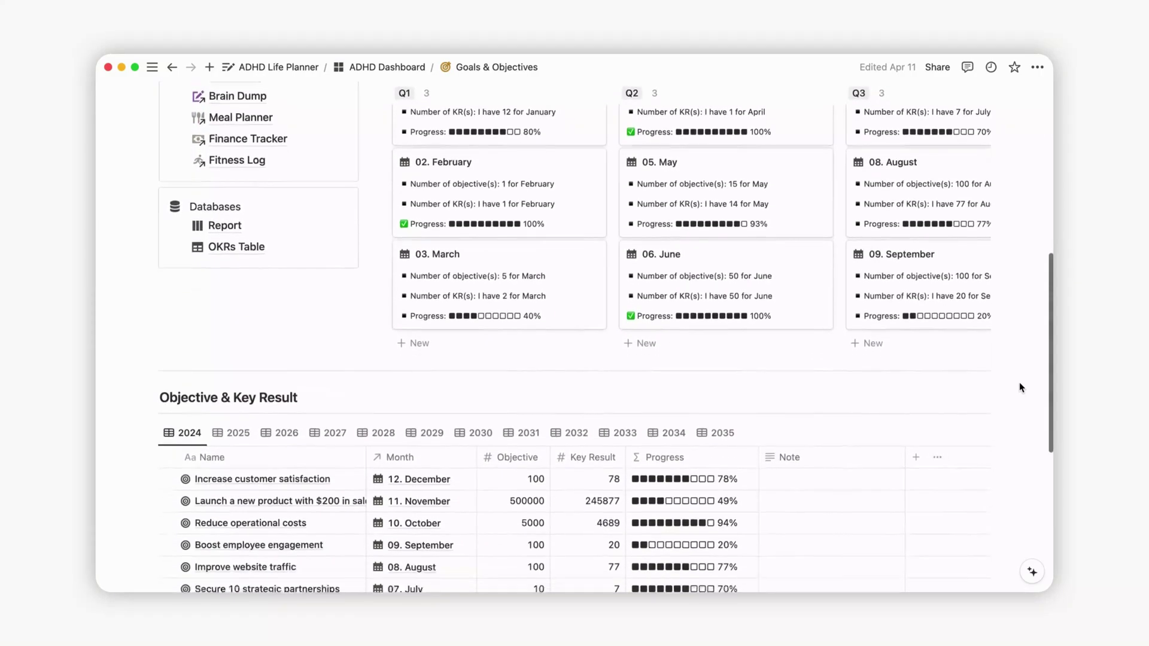
{"action": "scroll", "coordinate": [1018, 380], "scroll_direction": "down", "scroll_amount": 2}
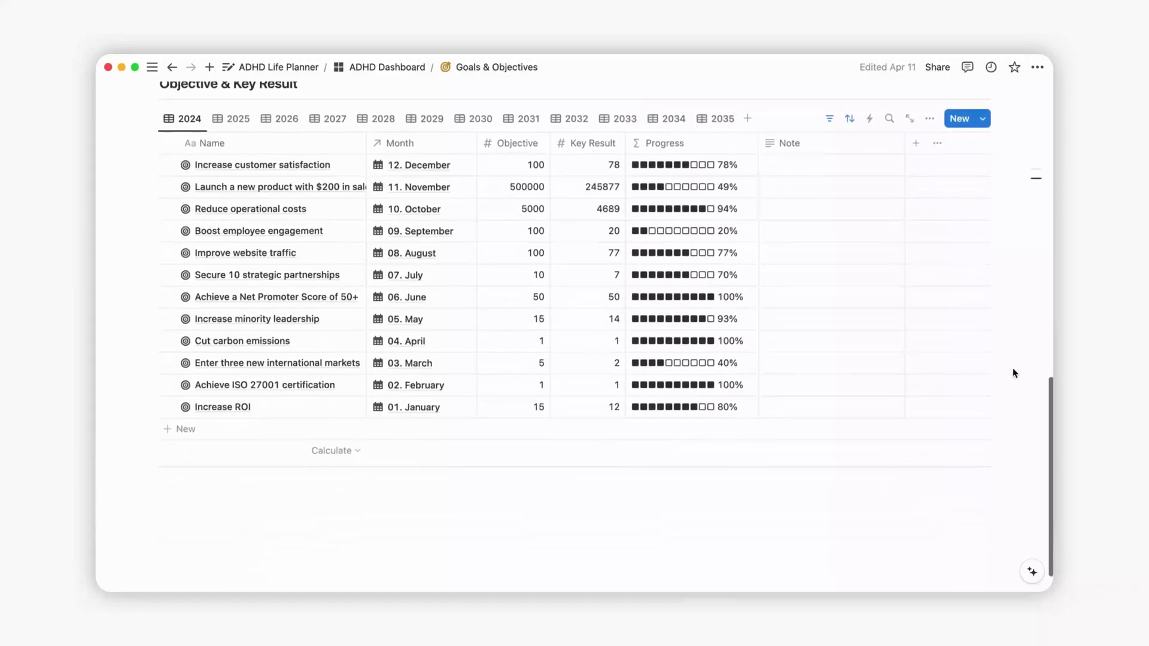
{"action": "scroll", "coordinate": [981, 443], "scroll_direction": "up", "scroll_amount": 2}
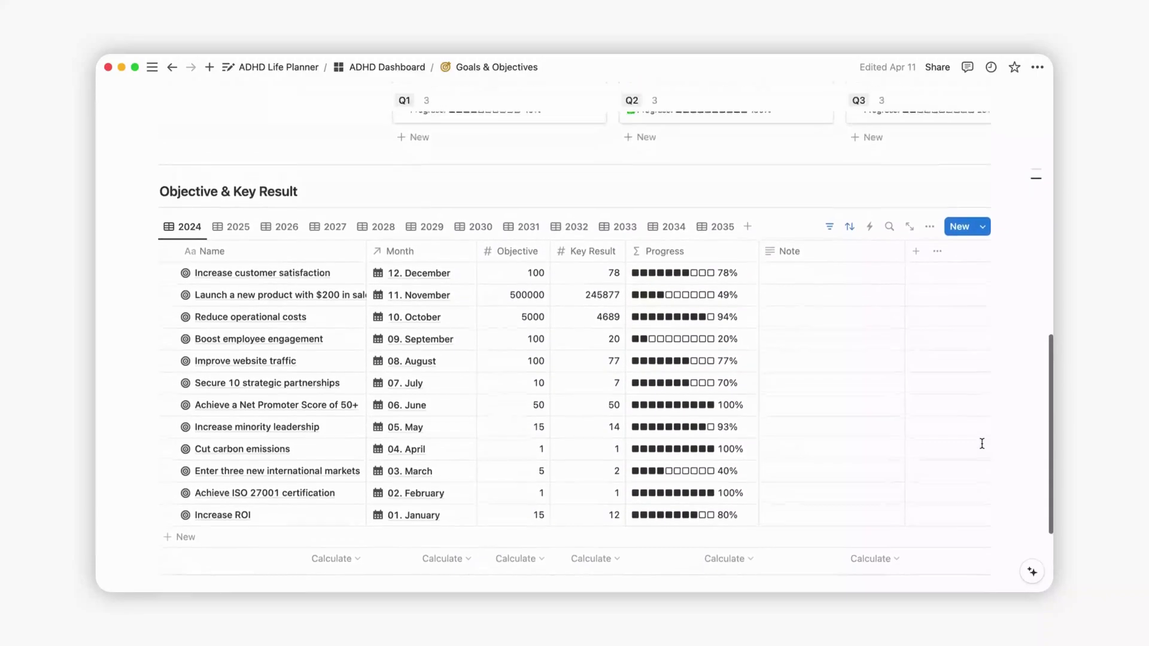
{"action": "scroll", "coordinate": [981, 443], "scroll_direction": "down", "scroll_amount": 1}
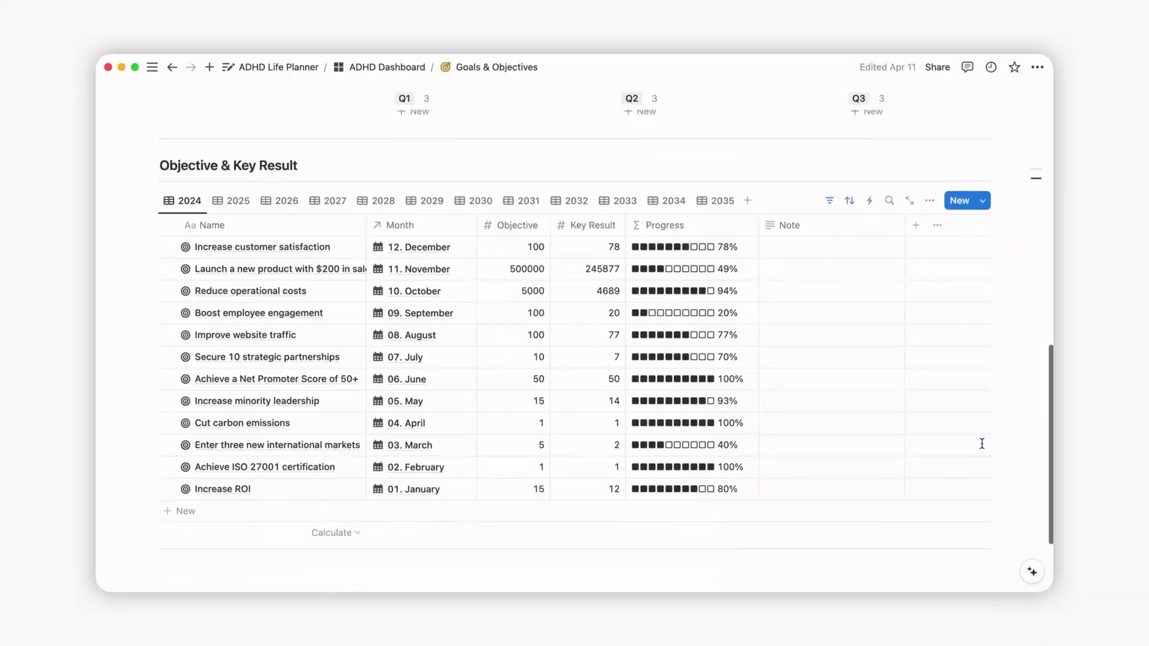
{"action": "left_click", "coordinate": [240, 204]}
{"action": "left_click", "coordinate": [287, 321]}
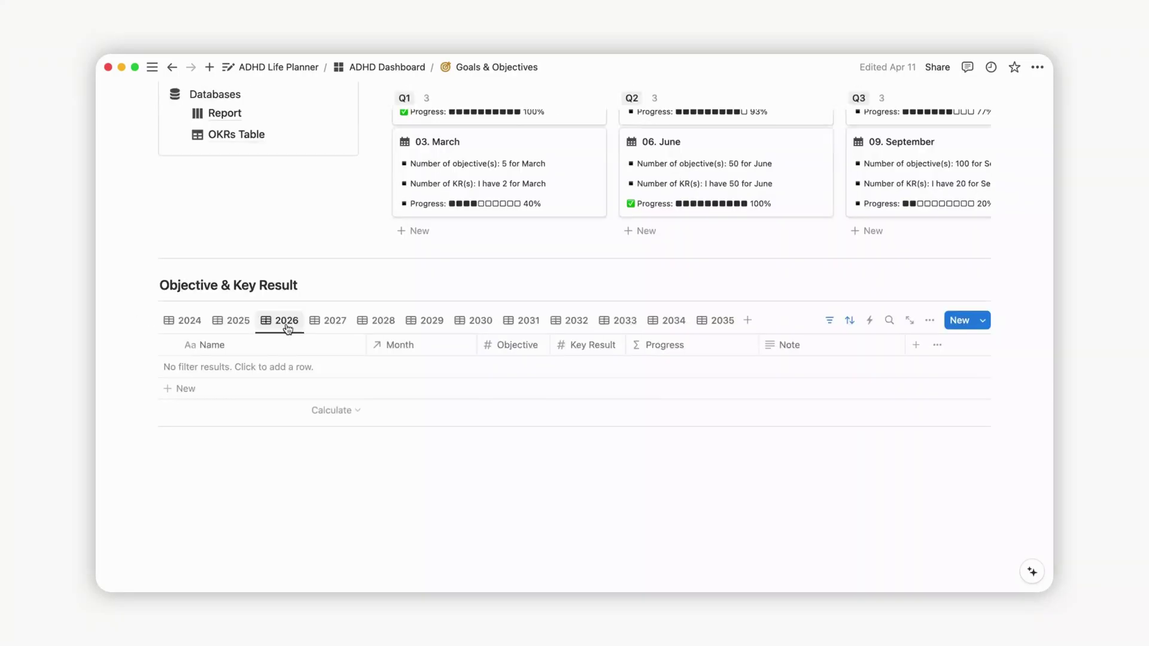
{"action": "left_click", "coordinate": [191, 321]}
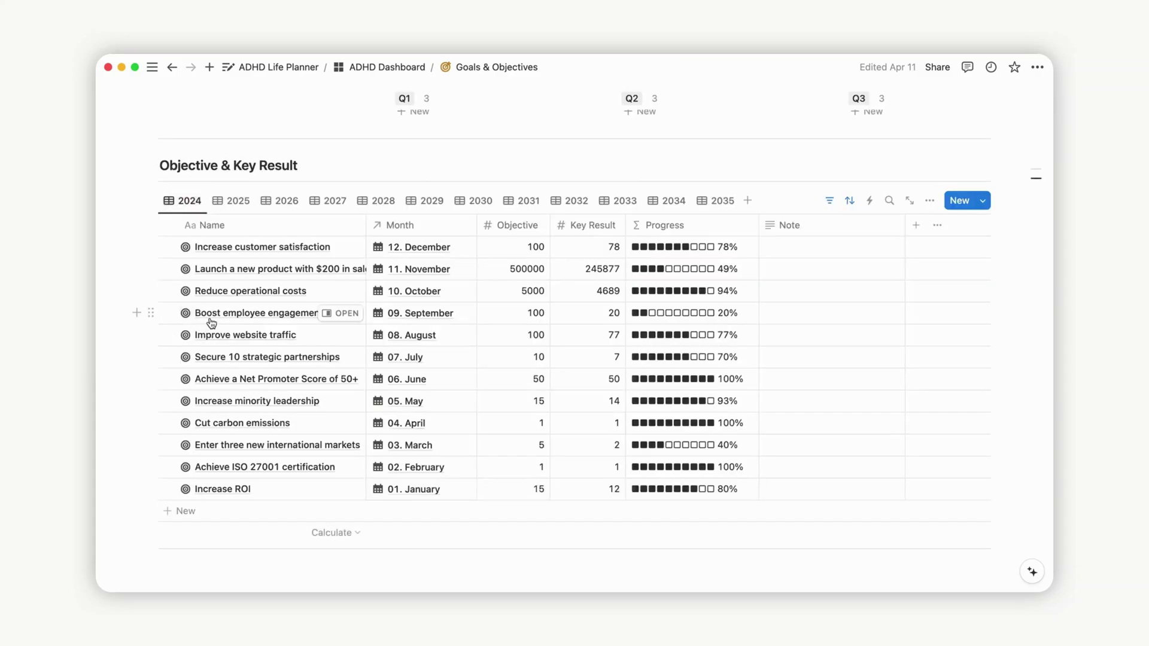
{"action": "scroll", "coordinate": [437, 306], "scroll_direction": "up", "scroll_amount": 5}
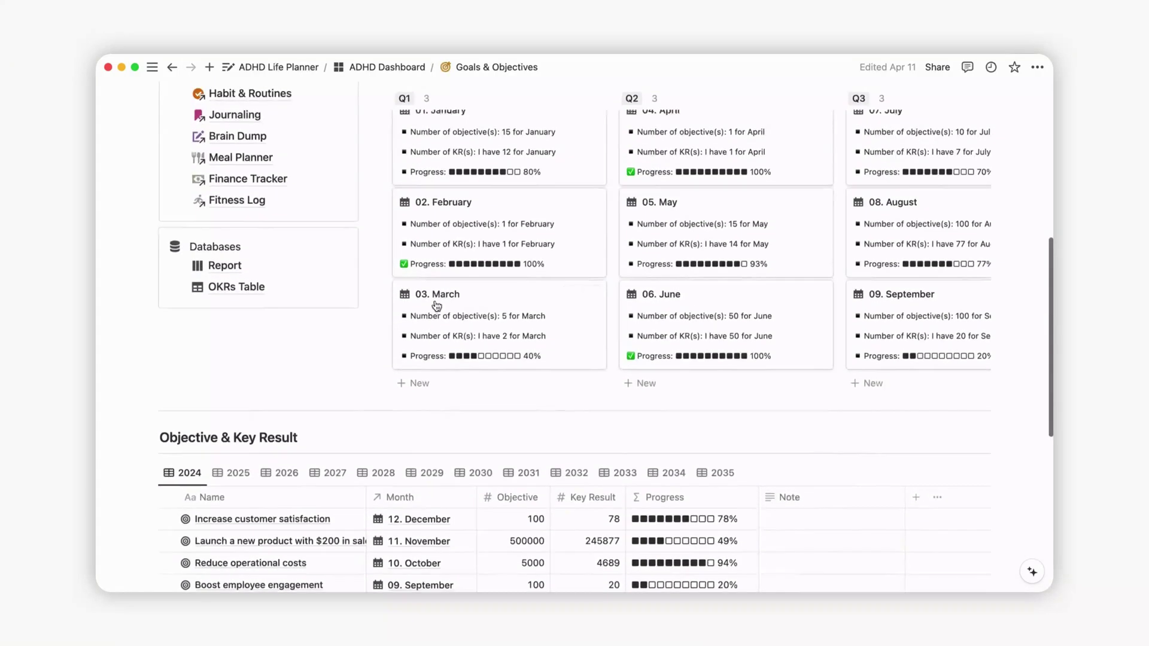
{"action": "scroll", "coordinate": [436, 305], "scroll_direction": "up", "scroll_amount": 2}
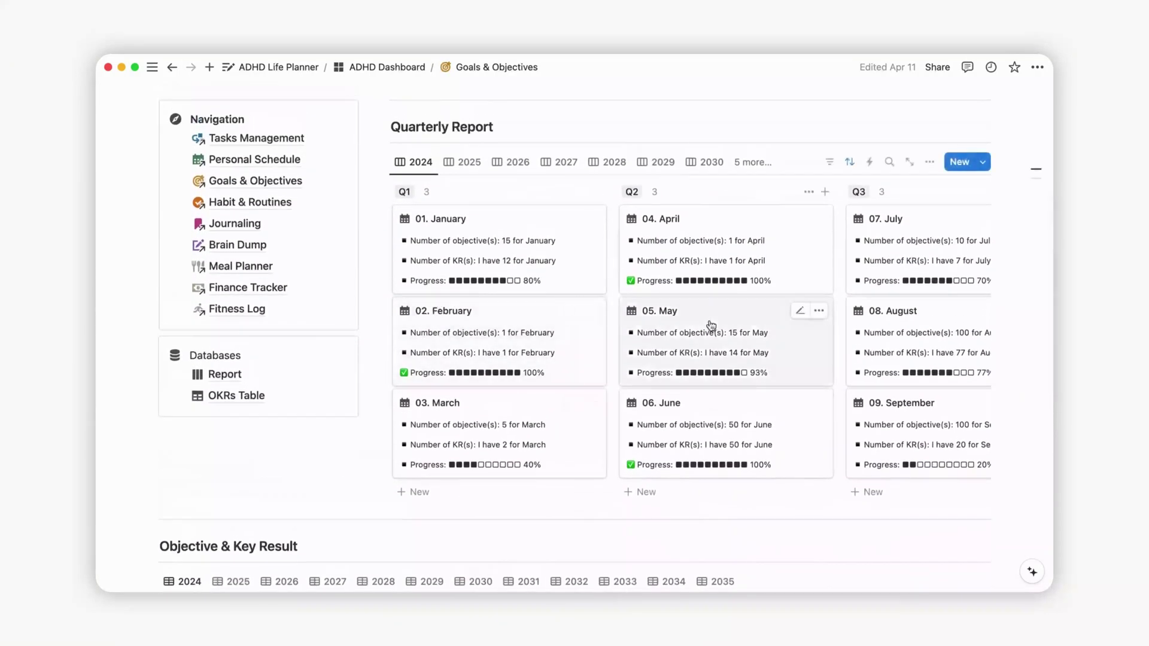
{"action": "scroll", "coordinate": [943, 332], "scroll_direction": "right", "scroll_amount": 3}
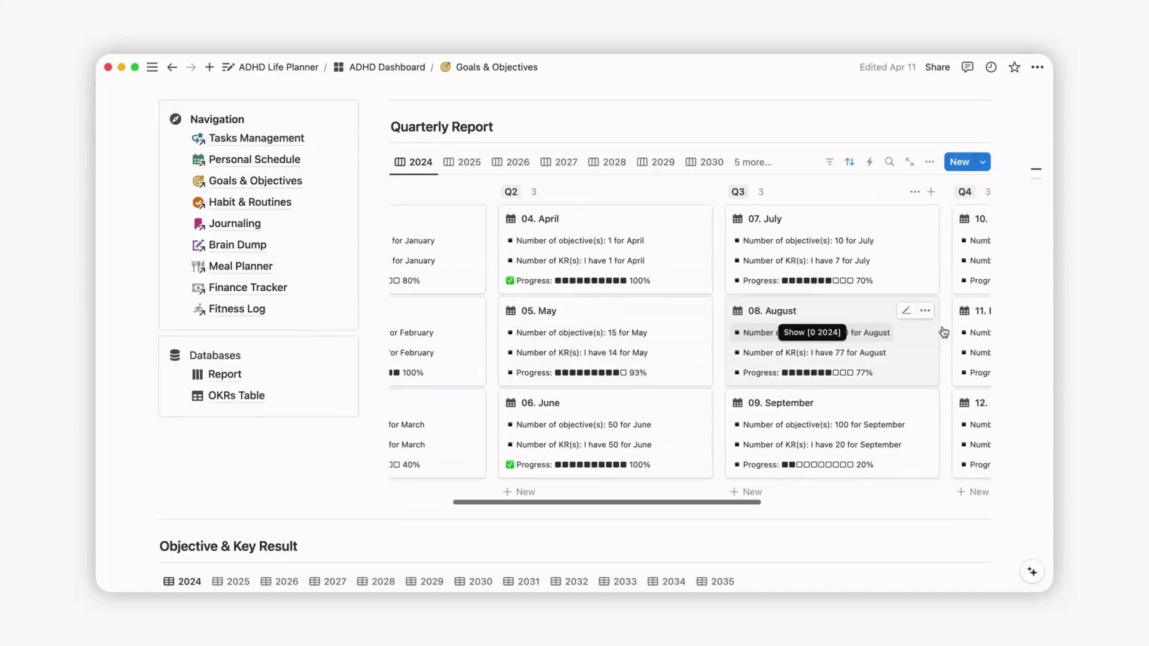
{"action": "scroll", "coordinate": [943, 332], "scroll_direction": "down", "scroll_amount": 8}
{"action": "scroll", "coordinate": [995, 274], "scroll_direction": "up", "scroll_amount": 2}
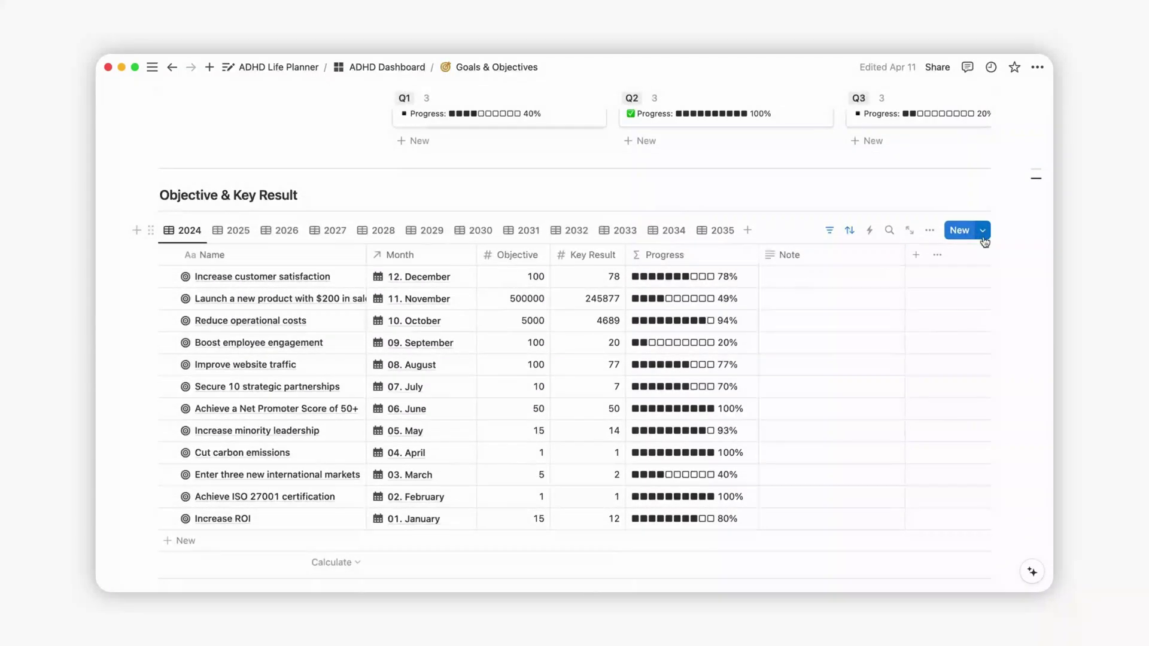
Make New Goal the default template for all OKRs Table views
{"action": "left_click", "coordinate": [983, 232]}
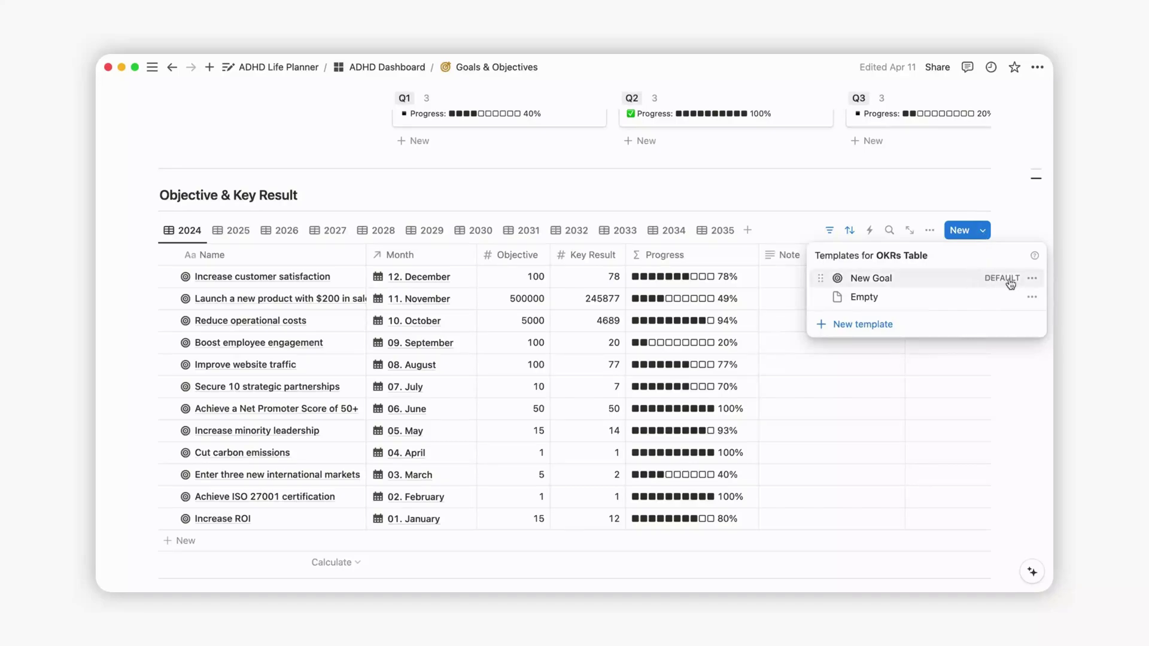
{"action": "left_click", "coordinate": [1032, 279]}
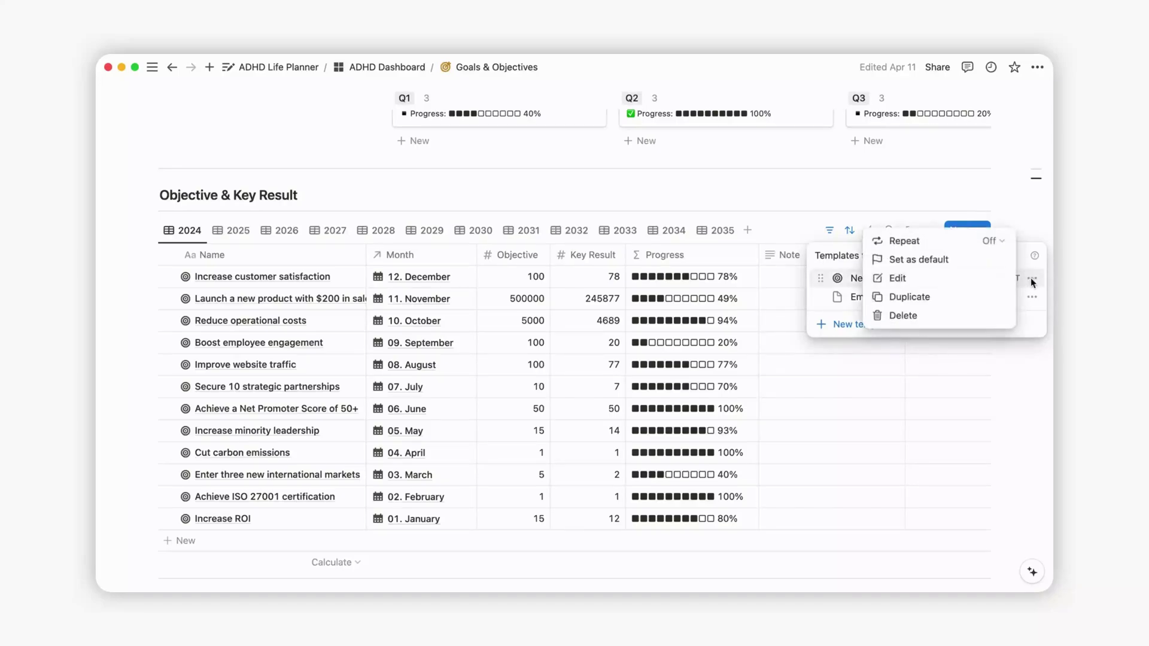
{"action": "left_click", "coordinate": [953, 263]}
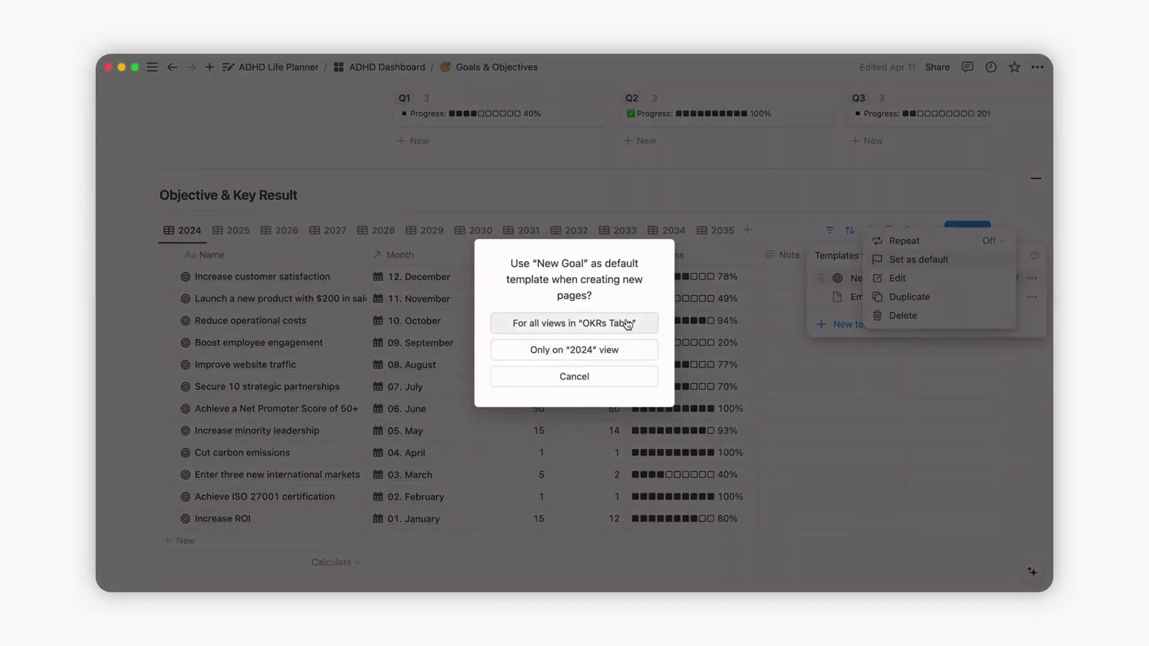
{"action": "left_click", "coordinate": [627, 323]}
{"action": "left_click", "coordinate": [936, 213]}
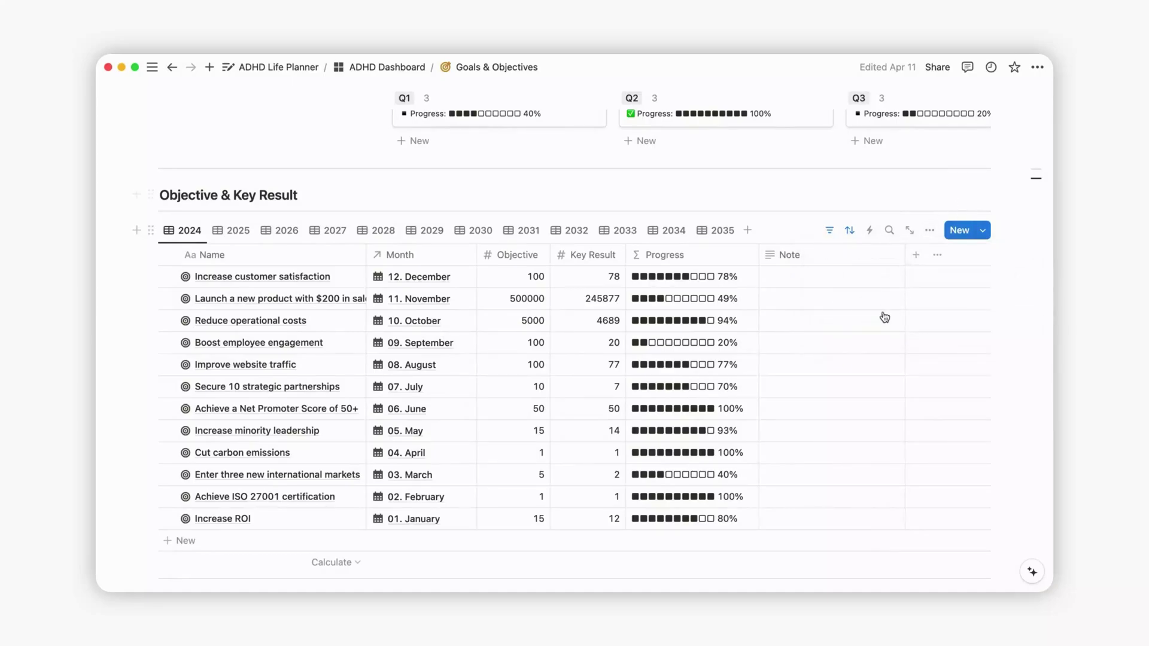
Add a 01. January goal row with Objective 300 and Key Result 150
{"action": "scroll", "coordinate": [883, 318], "scroll_direction": "down", "scroll_amount": 2}
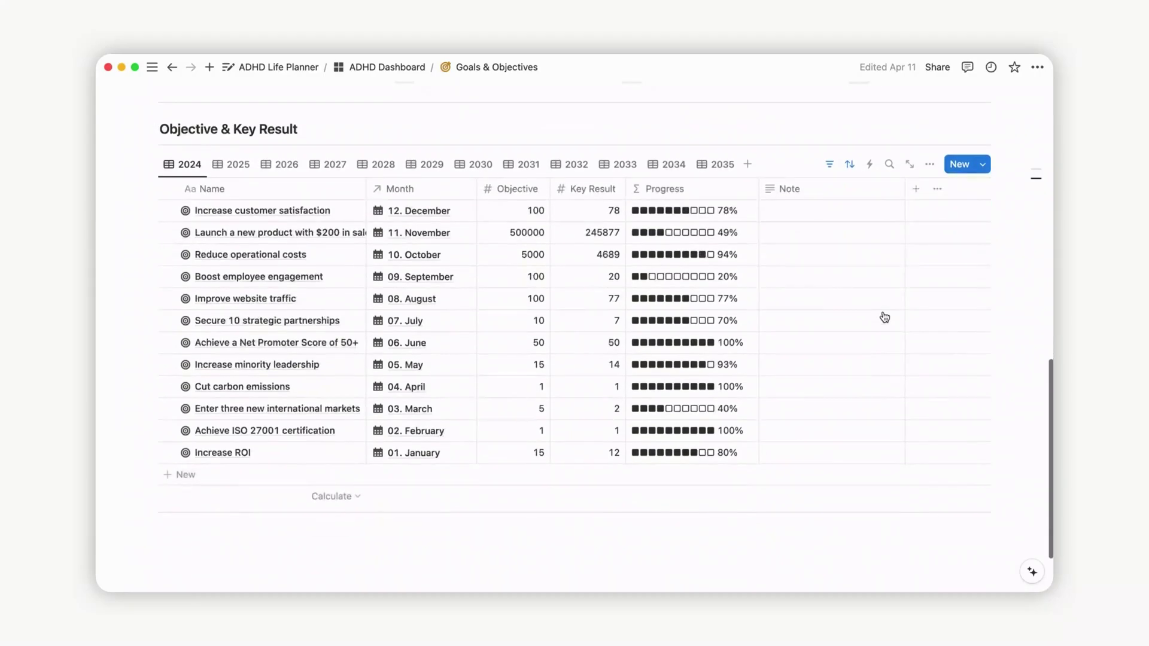
{"action": "left_click", "coordinate": [179, 475]}
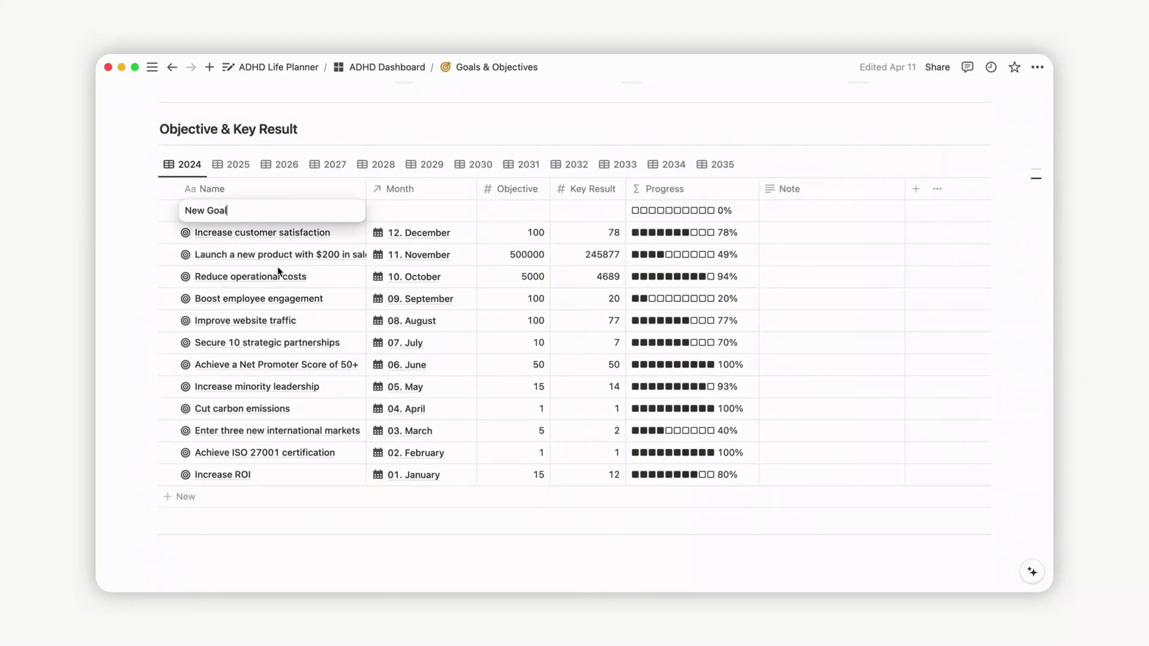
{"action": "left_click", "coordinate": [423, 210]}
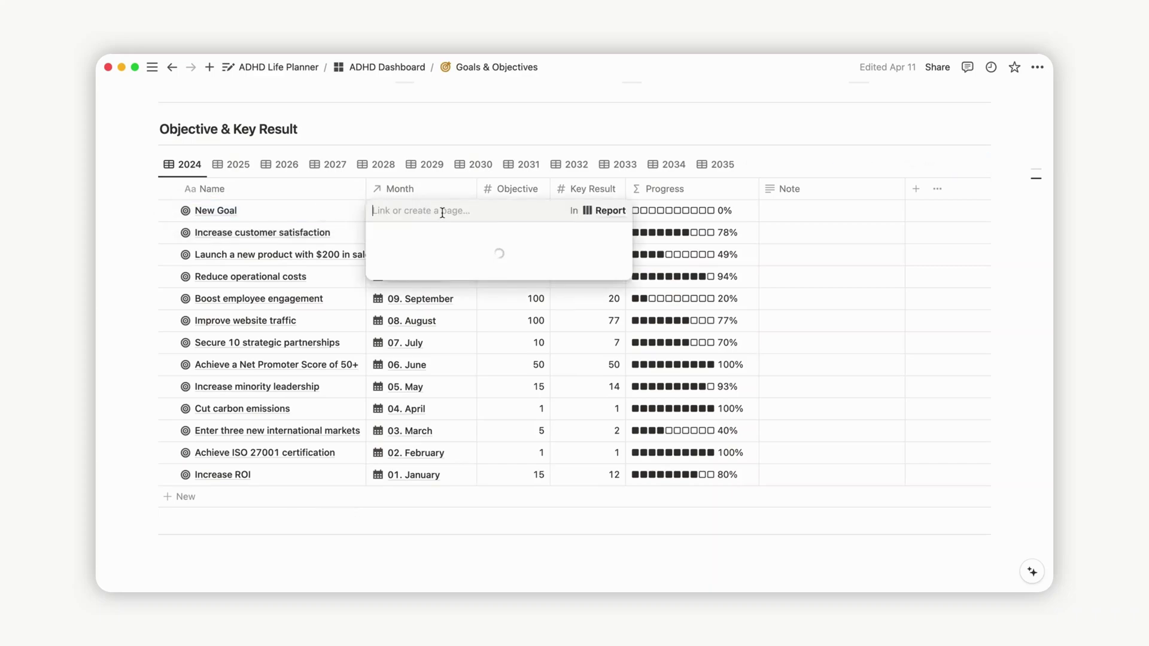
{"action": "left_click", "coordinate": [447, 259]}
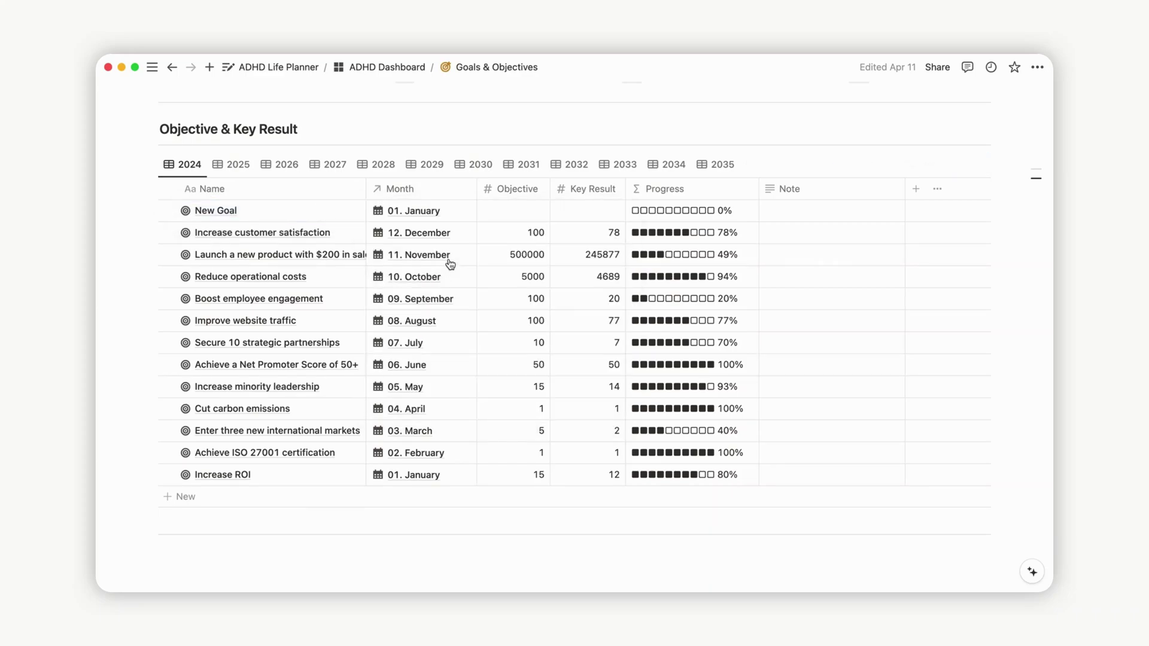
{"action": "left_click", "coordinate": [526, 213]}
{"action": "type", "text": "3"}
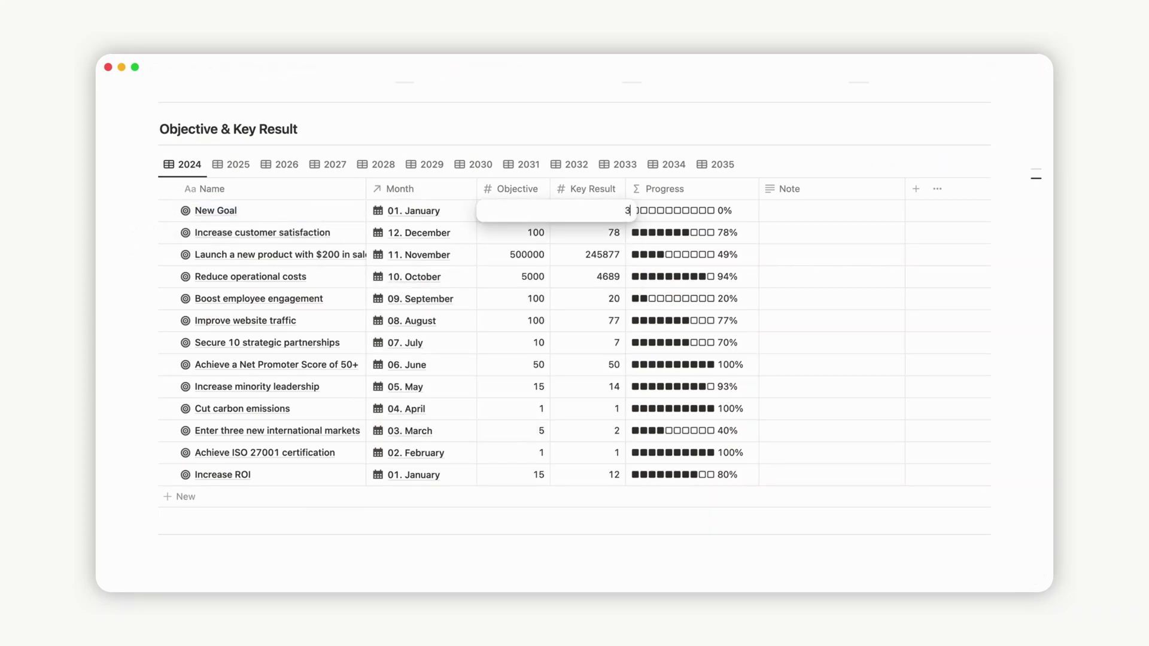
{"action": "type", "text": "00"}
{"action": "key", "text": "Return"}
{"action": "left_click", "coordinate": [600, 210]}
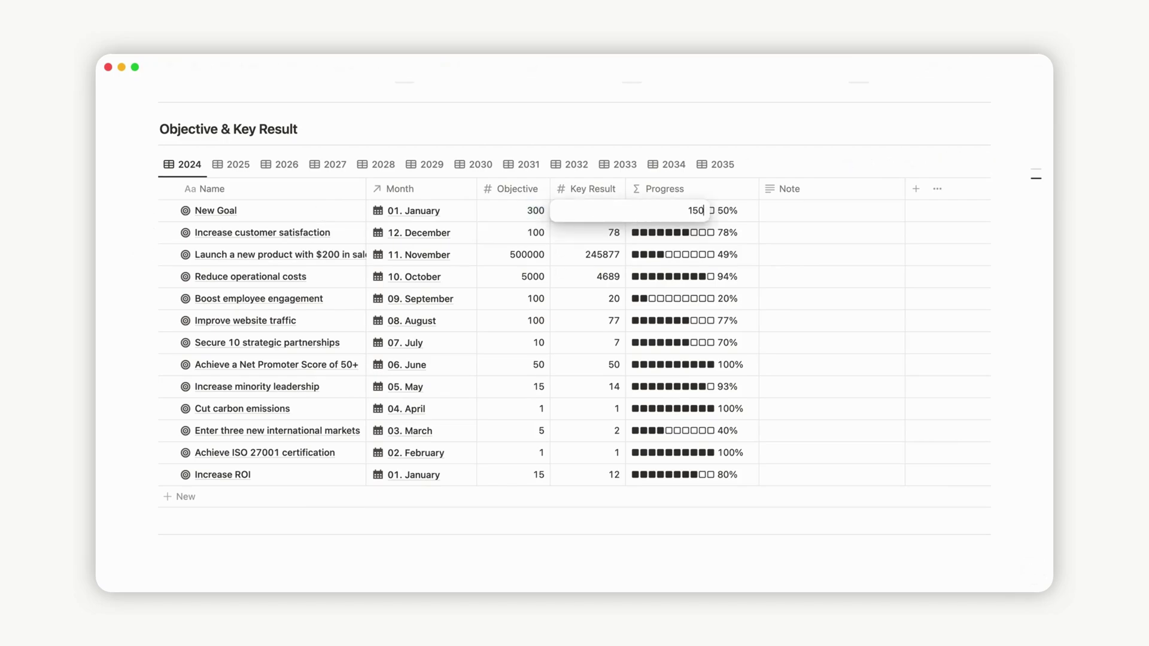
{"action": "key", "text": "Return"}
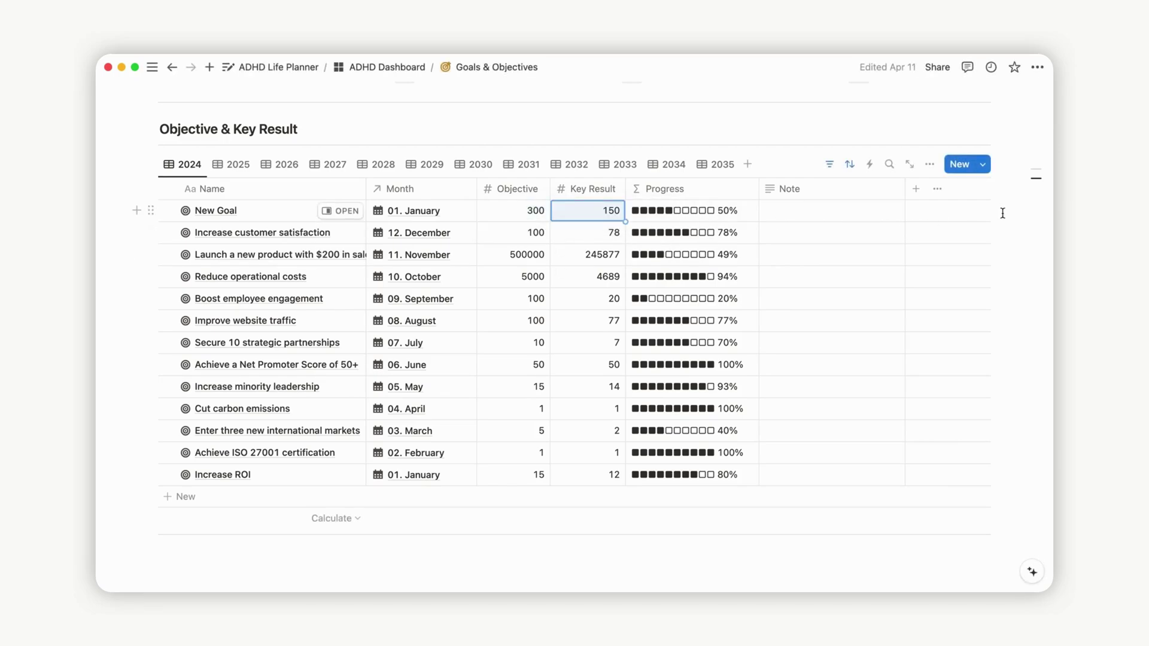
Open the 01. January quarterly report page
{"action": "scroll", "coordinate": [1002, 213], "scroll_direction": "up", "scroll_amount": 5}
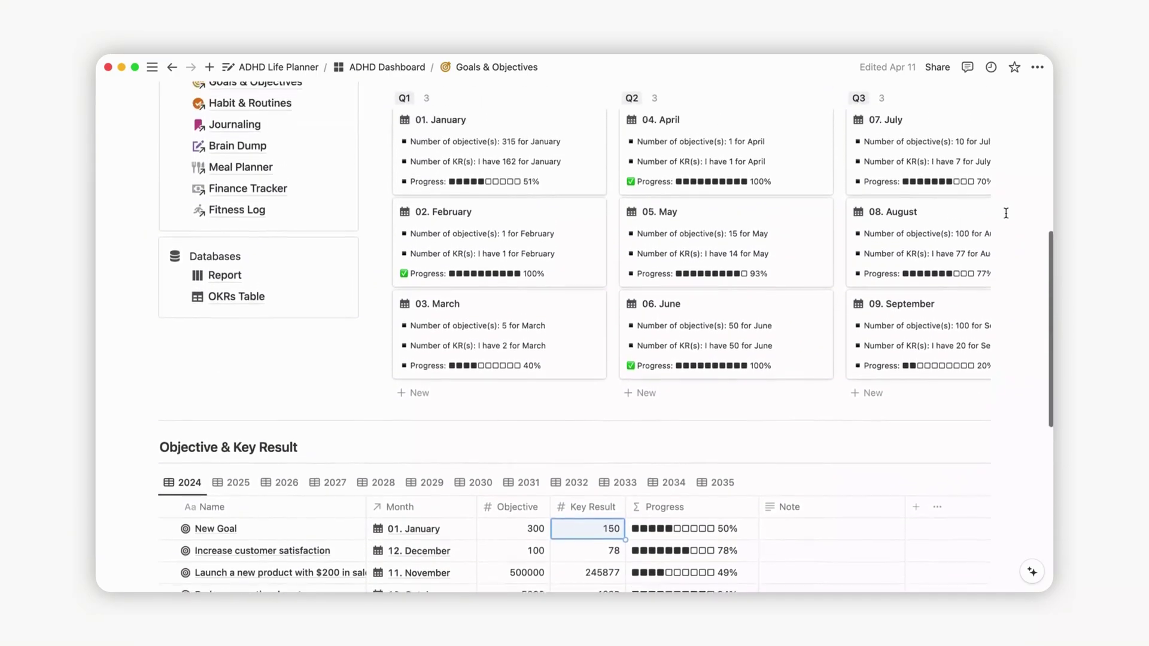
{"action": "scroll", "coordinate": [1005, 215], "scroll_direction": "up", "scroll_amount": 2}
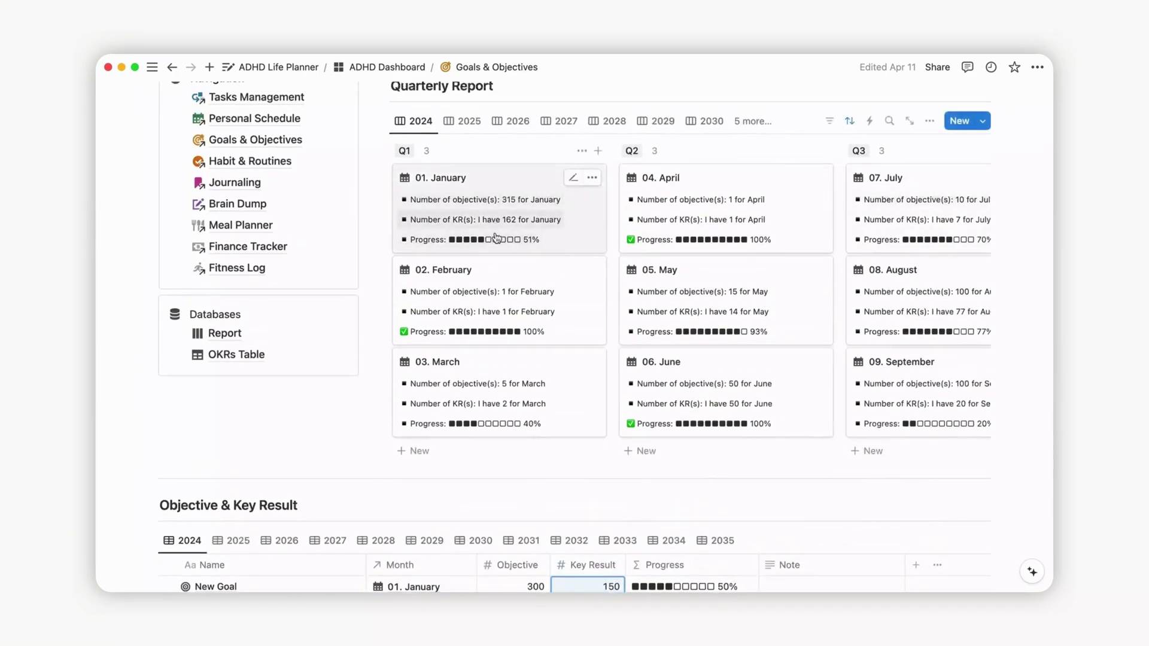
{"action": "left_click", "coordinate": [567, 233]}
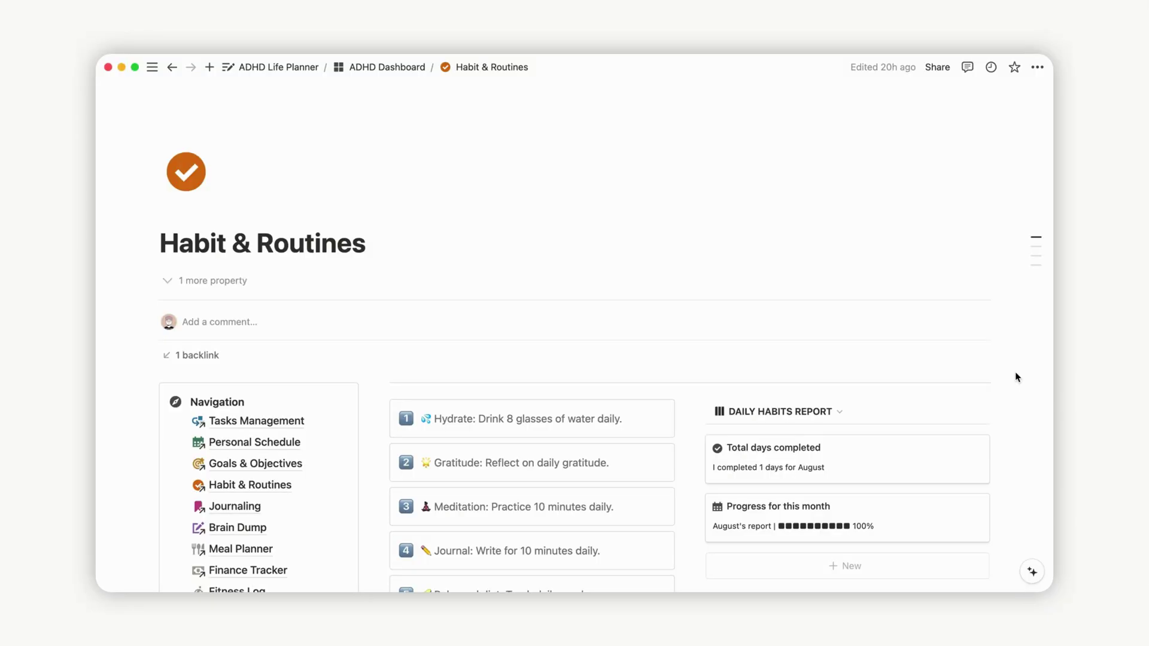
Add a Today entry to the Habit Tracker with all five habits checked
{"action": "scroll", "coordinate": [1015, 377], "scroll_direction": "down", "scroll_amount": 10}
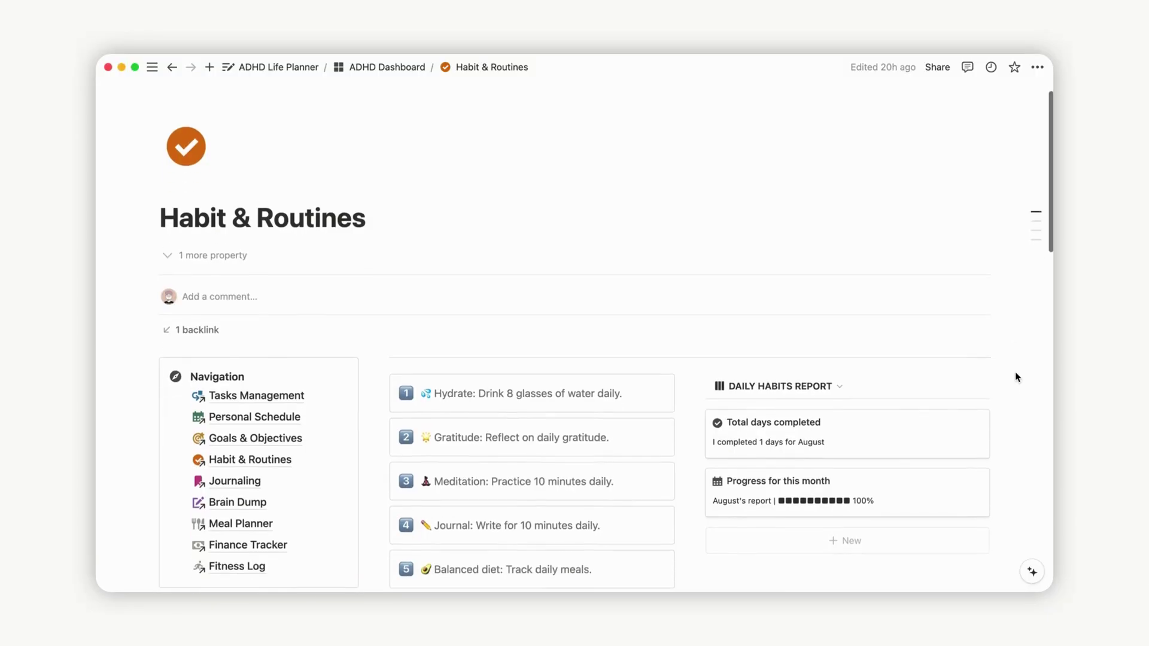
{"action": "scroll", "coordinate": [1015, 376], "scroll_direction": "down", "scroll_amount": 20}
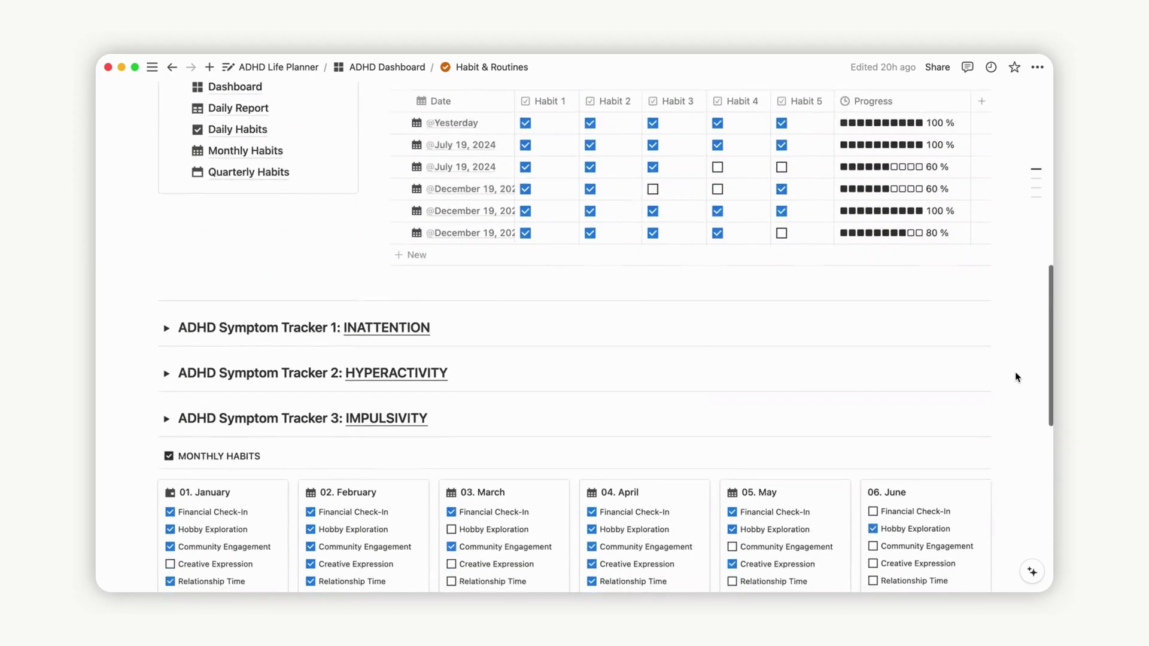
{"action": "scroll", "coordinate": [1015, 377], "scroll_direction": "up", "scroll_amount": 20}
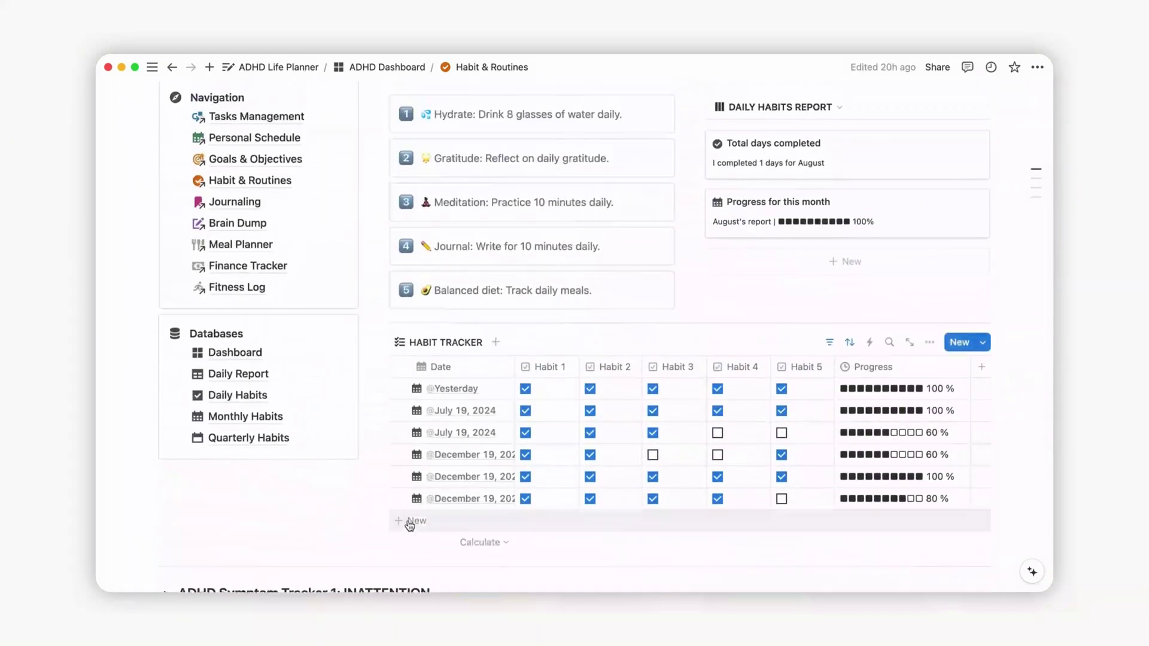
{"action": "left_click", "coordinate": [413, 521]}
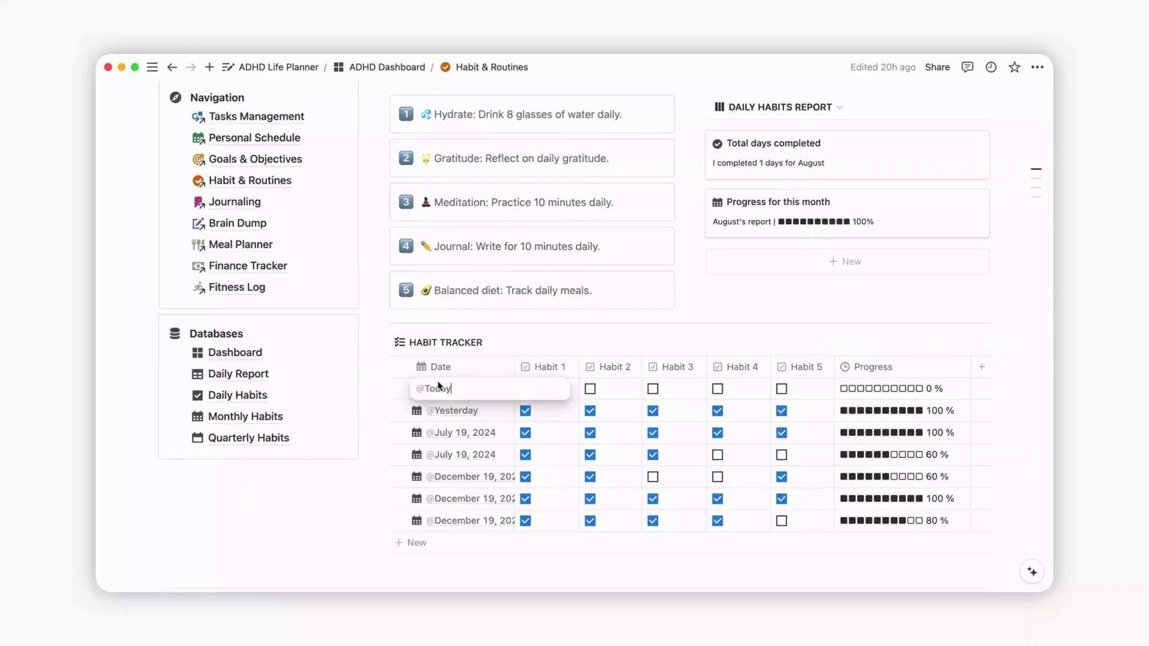
{"action": "key", "text": "Escape"}
{"action": "left_click", "coordinate": [529, 389]}
{"action": "left_click", "coordinate": [592, 390]}
{"action": "left_click", "coordinate": [661, 392]}
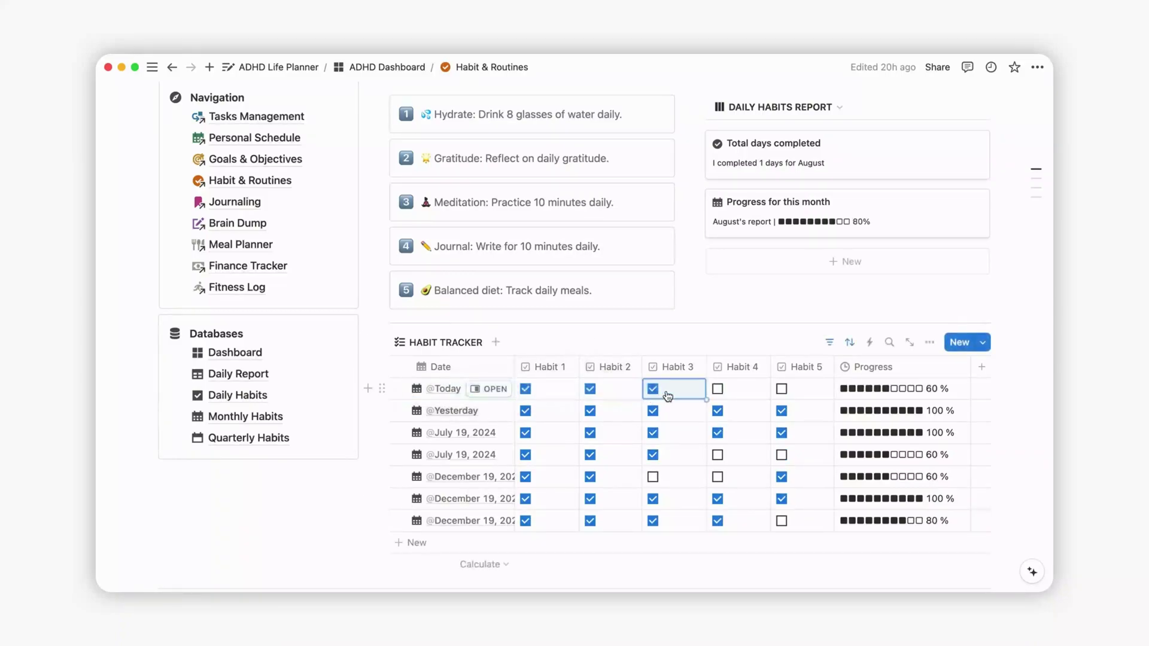
{"action": "left_click", "coordinate": [720, 391]}
{"action": "left_click", "coordinate": [783, 391]}
Change the Hydrate habit goal from 8 to 4 glasses
{"action": "scroll", "coordinate": [455, 254], "scroll_direction": "up", "scroll_amount": 3}
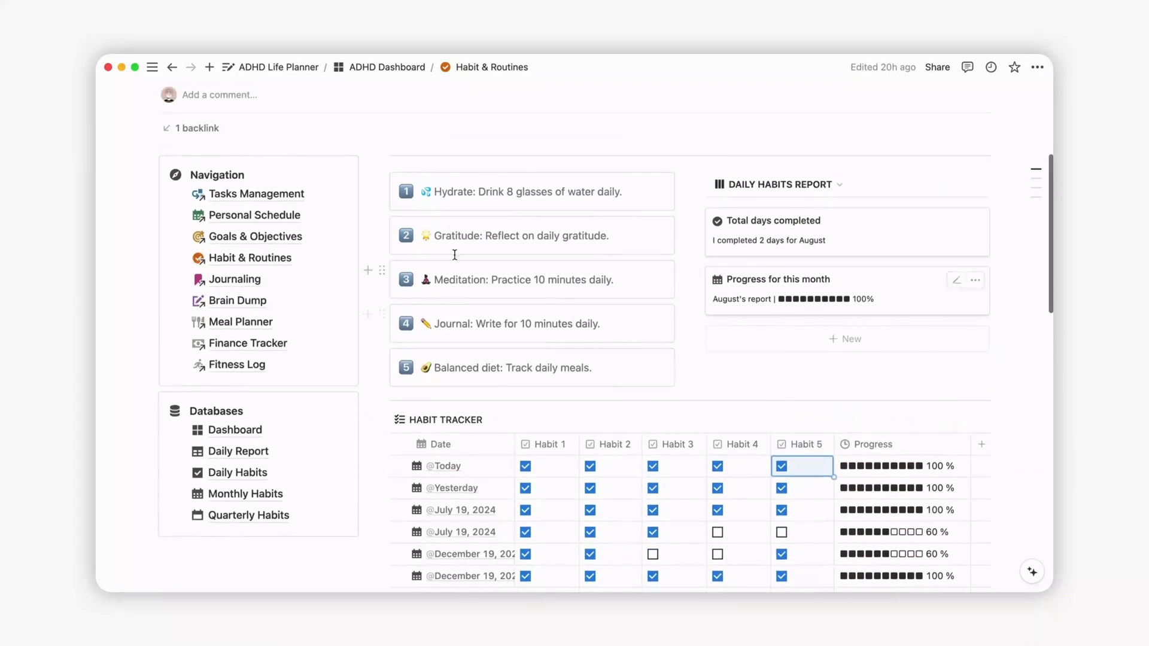
{"action": "double_click", "coordinate": [510, 191]}
{"action": "type", "text": "4"}
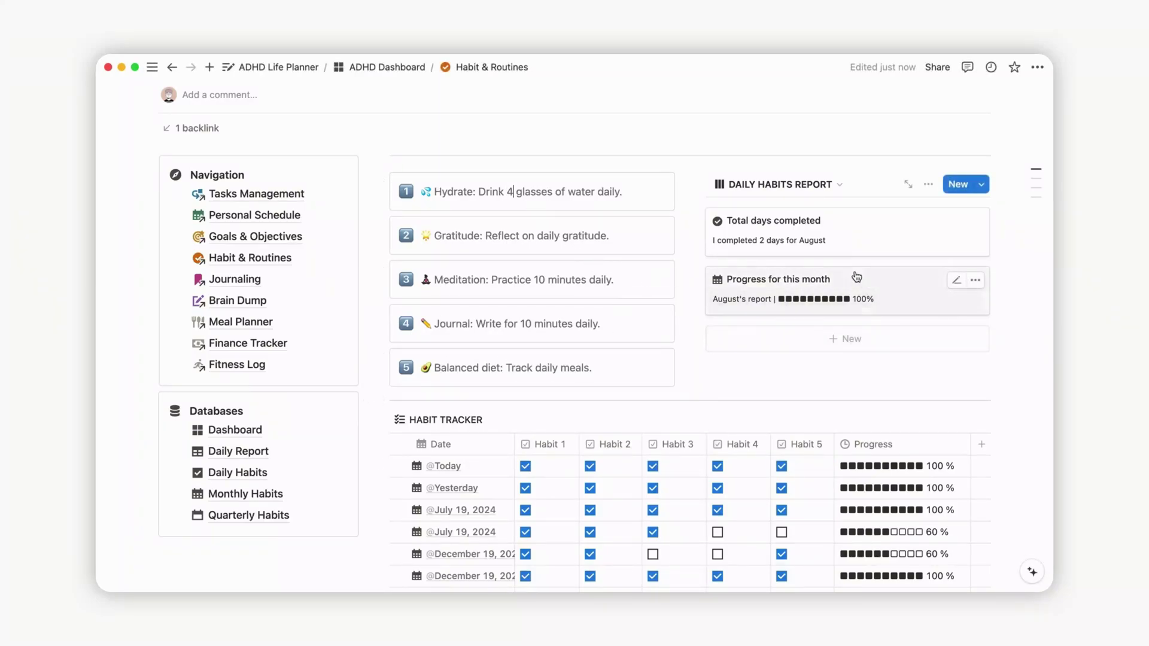
Add a second Today entry with Habits 1, 2 and 4 checked (60%)
{"action": "scroll", "coordinate": [812, 325], "scroll_direction": "down", "scroll_amount": 1}
{"action": "scroll", "coordinate": [811, 324], "scroll_direction": "down", "scroll_amount": 5}
{"action": "left_click", "coordinate": [408, 465]}
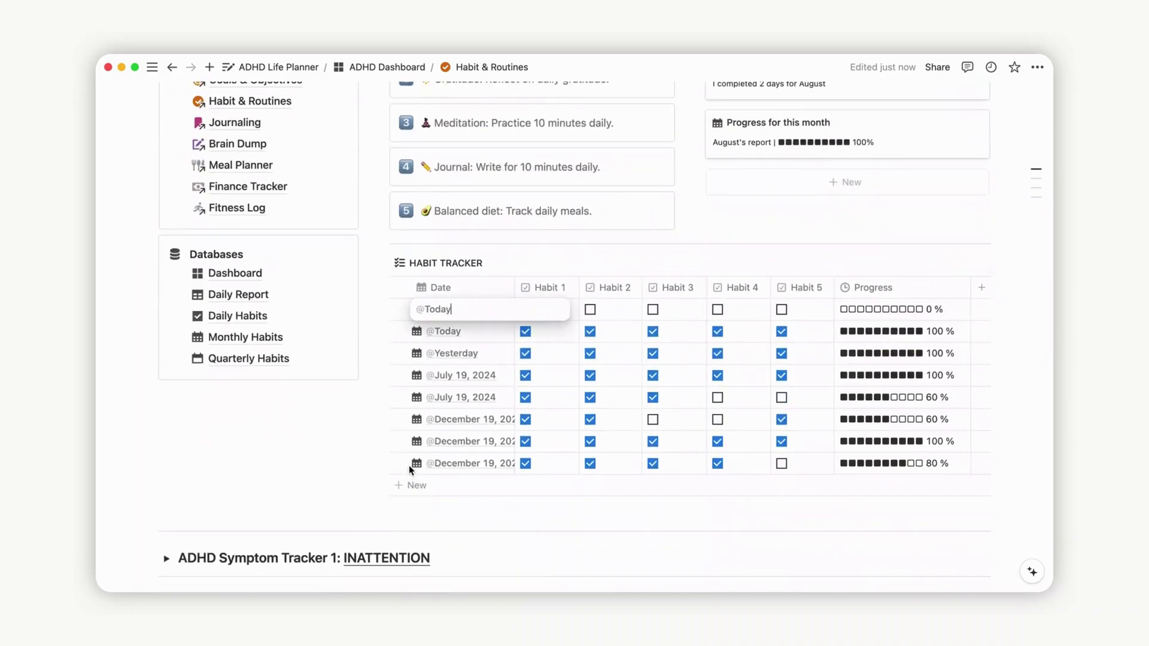
{"action": "left_click", "coordinate": [525, 310]}
{"action": "left_click", "coordinate": [594, 311]}
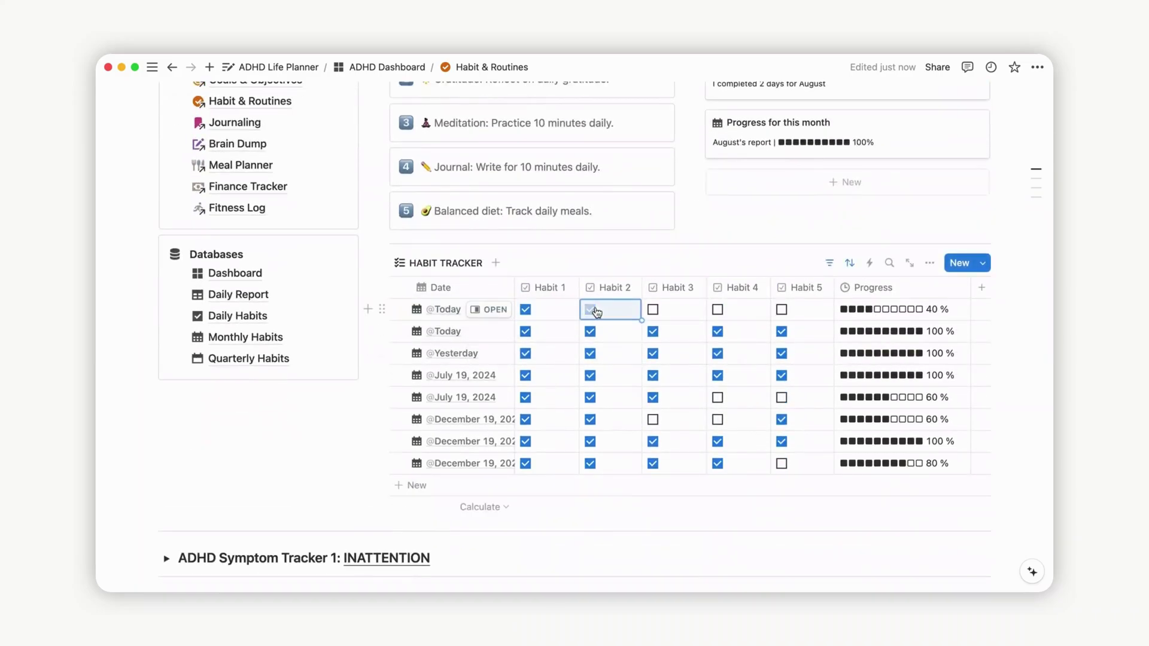
{"action": "left_click", "coordinate": [717, 309]}
{"action": "scroll", "coordinate": [747, 352], "scroll_direction": "up", "scroll_amount": 3}
{"action": "scroll", "coordinate": [747, 350], "scroll_direction": "down", "scroll_amount": 3}
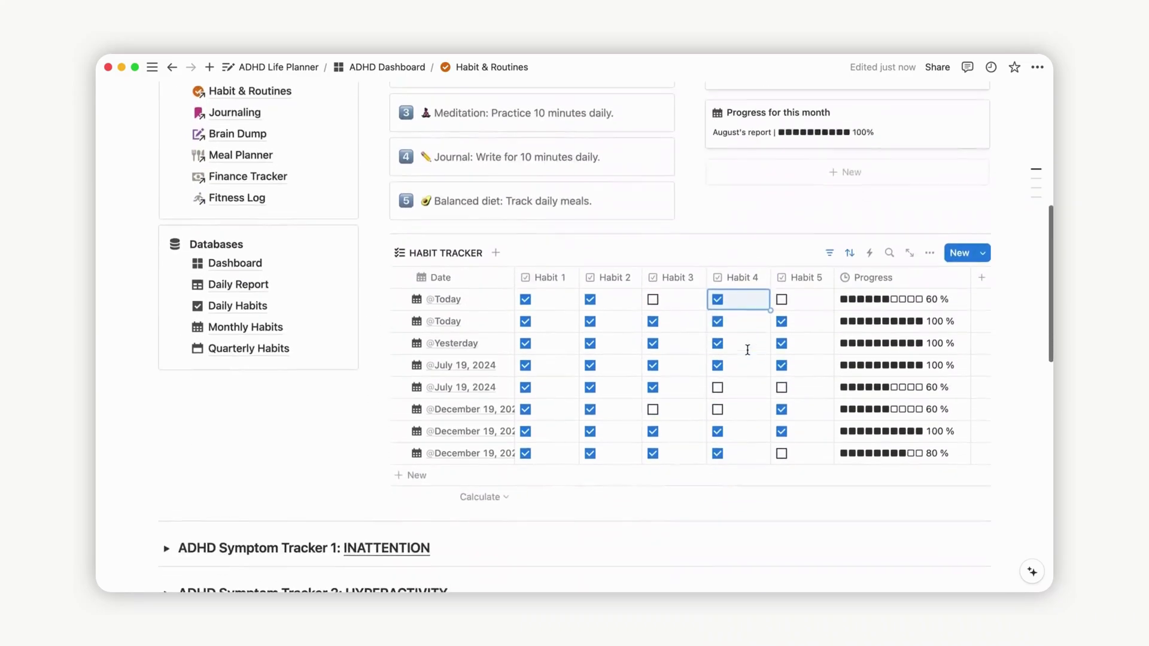
{"action": "scroll", "coordinate": [747, 350], "scroll_direction": "down", "scroll_amount": 10}
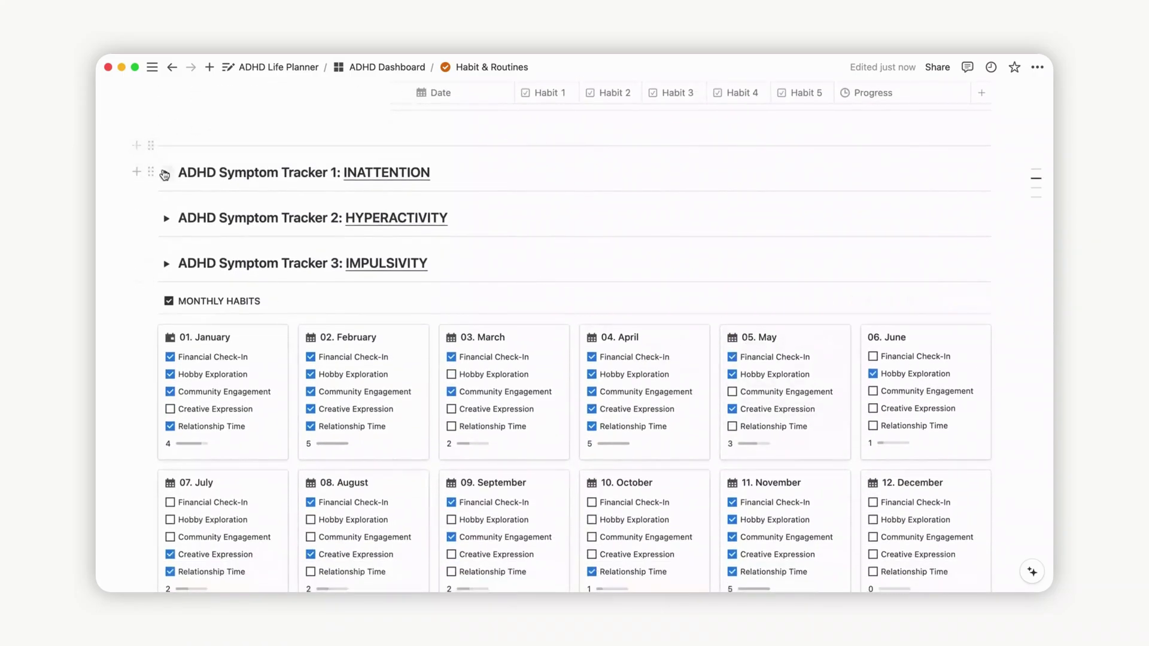
Expand ADHD Symptom Tracker 1, restart the Inattention Tracker for a new month, then collapse it
{"action": "left_click", "coordinate": [167, 174]}
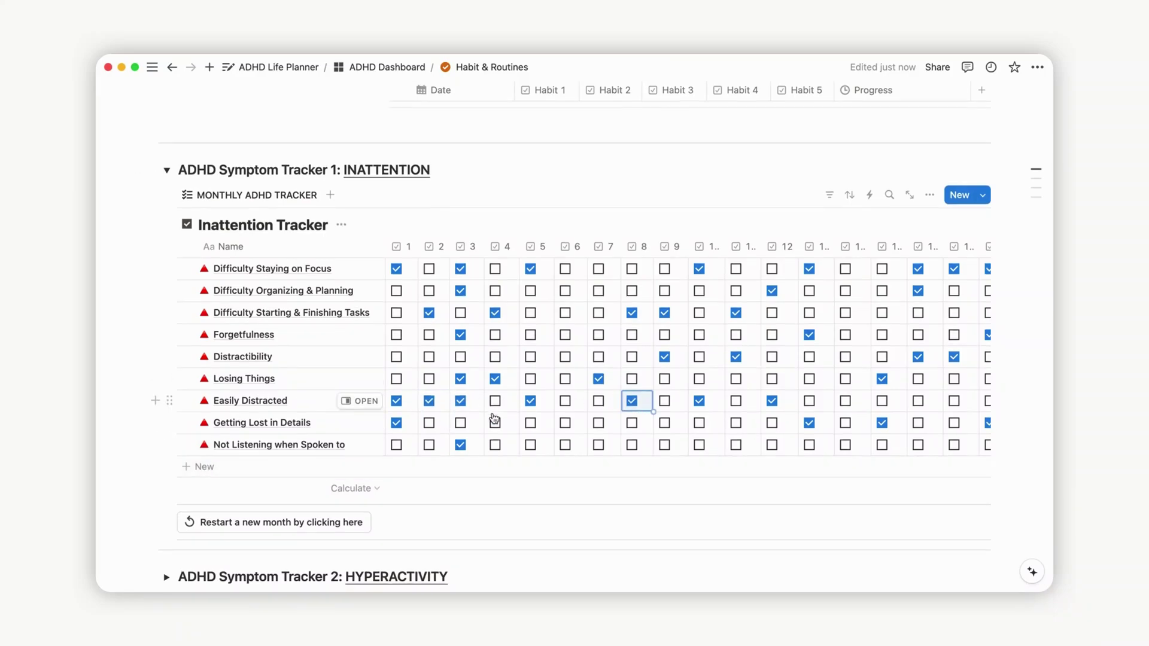
{"action": "scroll", "coordinate": [487, 416], "scroll_direction": "down", "scroll_amount": 3}
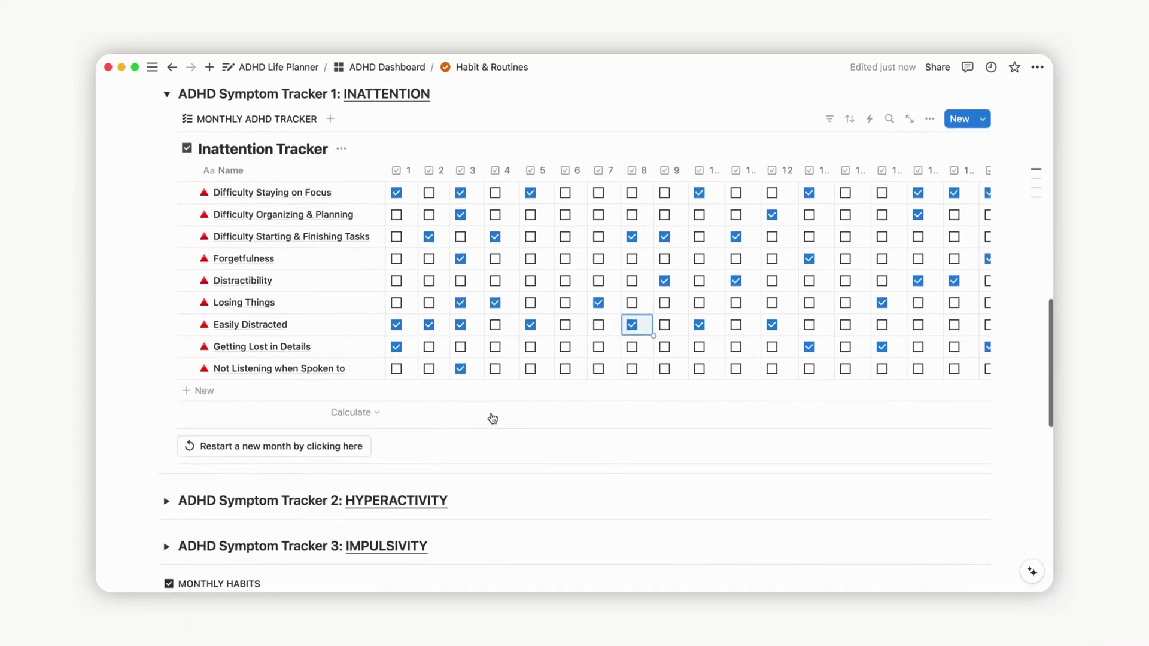
{"action": "left_click", "coordinate": [283, 450]}
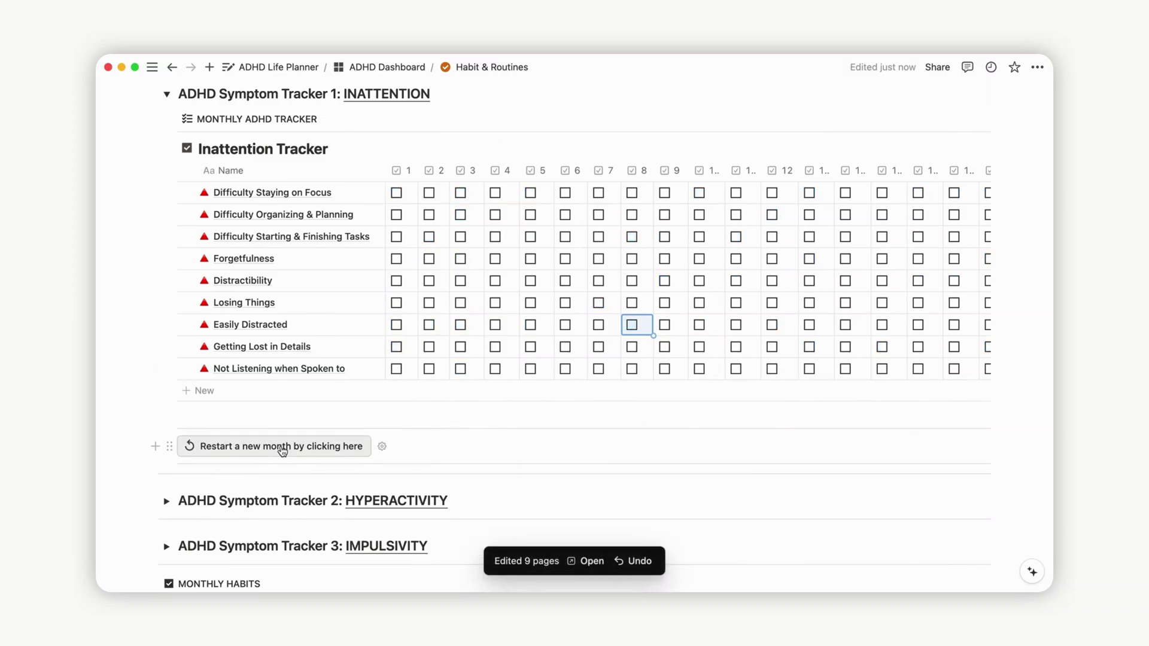
{"action": "left_click", "coordinate": [167, 94]}
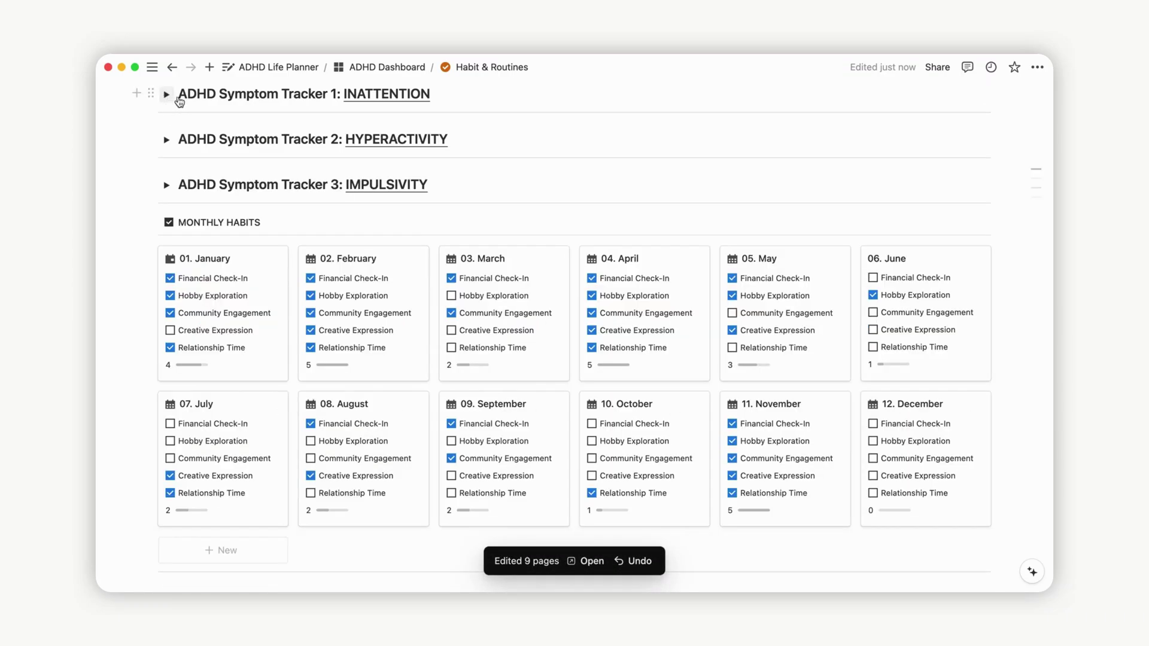
Expand the Quarterly Habits Tracker and open the 08. August monthly habits page
{"action": "scroll", "coordinate": [610, 329], "scroll_direction": "down", "scroll_amount": 3}
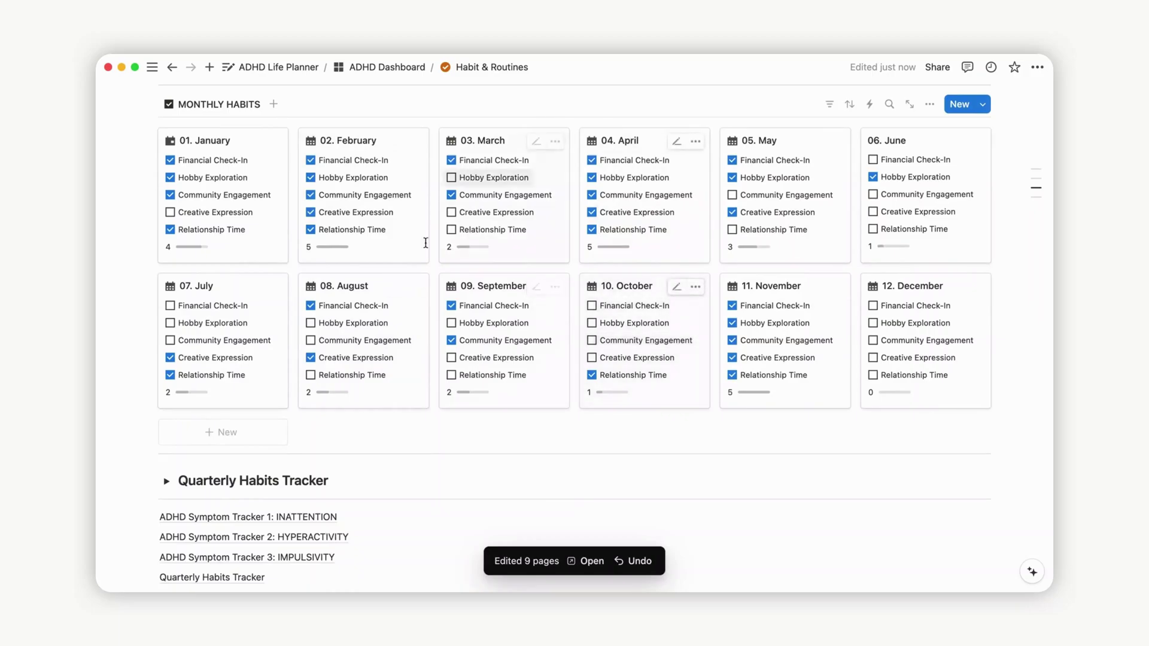
{"action": "scroll", "coordinate": [426, 247], "scroll_direction": "down", "scroll_amount": 4}
{"action": "left_click", "coordinate": [170, 320]}
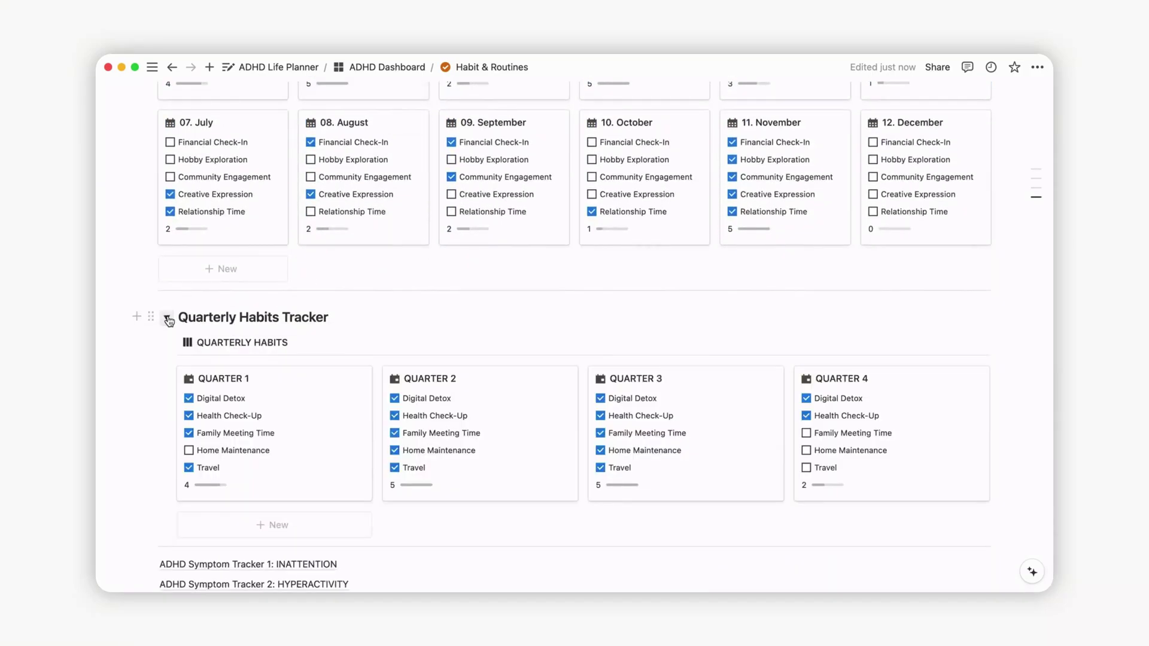
{"action": "scroll", "coordinate": [169, 319], "scroll_direction": "down", "scroll_amount": 2}
{"action": "scroll", "coordinate": [168, 317], "scroll_direction": "up", "scroll_amount": 4}
{"action": "scroll", "coordinate": [168, 317], "scroll_direction": "up", "scroll_amount": 1}
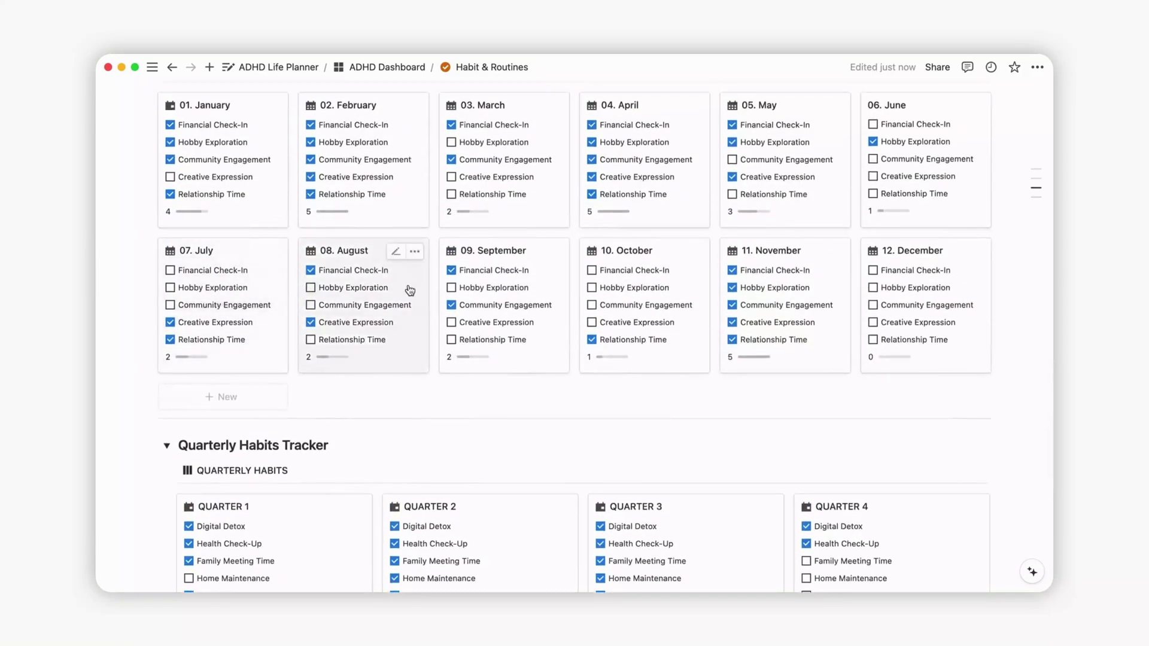
{"action": "left_click", "coordinate": [408, 288]}
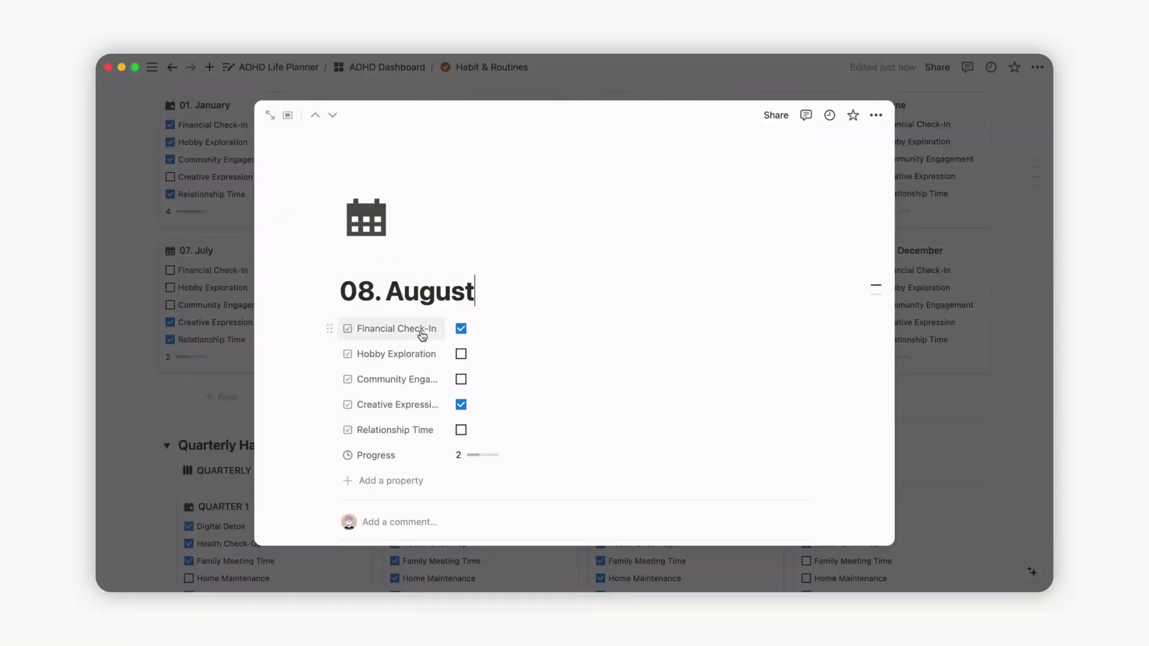
Rename the Financial Check-In habit property to 'New habit' and close August
{"action": "left_click", "coordinate": [425, 328]}
{"action": "left_click", "coordinate": [411, 356]}
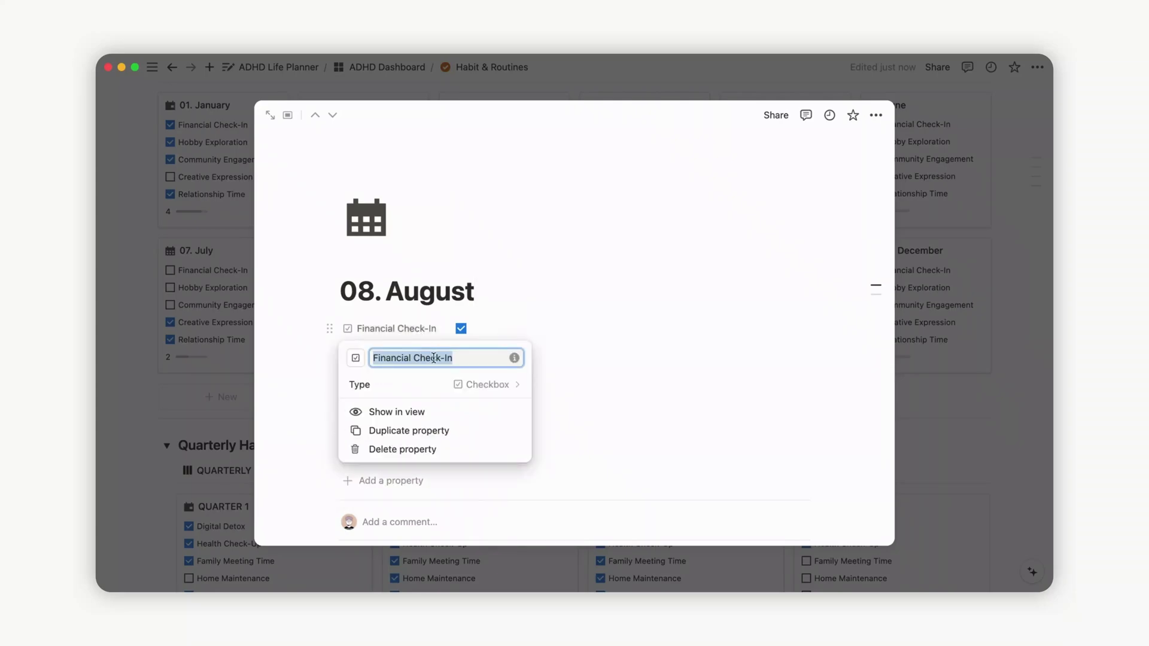
{"action": "type", "text": "New habit"}
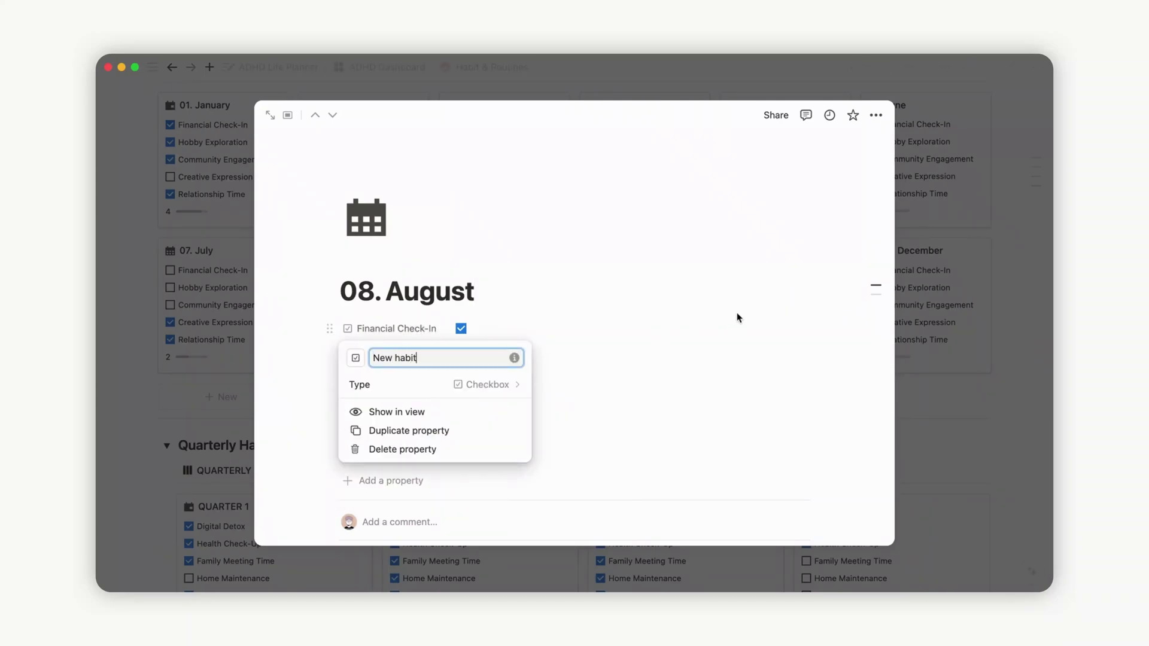
{"action": "left_click", "coordinate": [742, 317]}
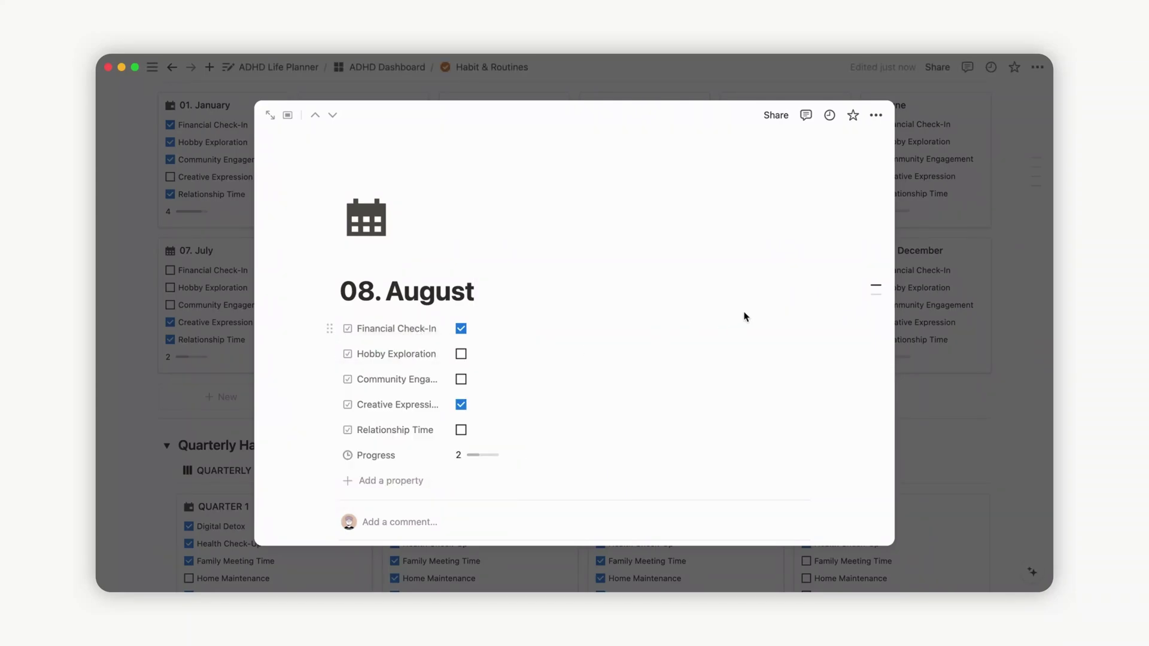
{"action": "left_click", "coordinate": [933, 345]}
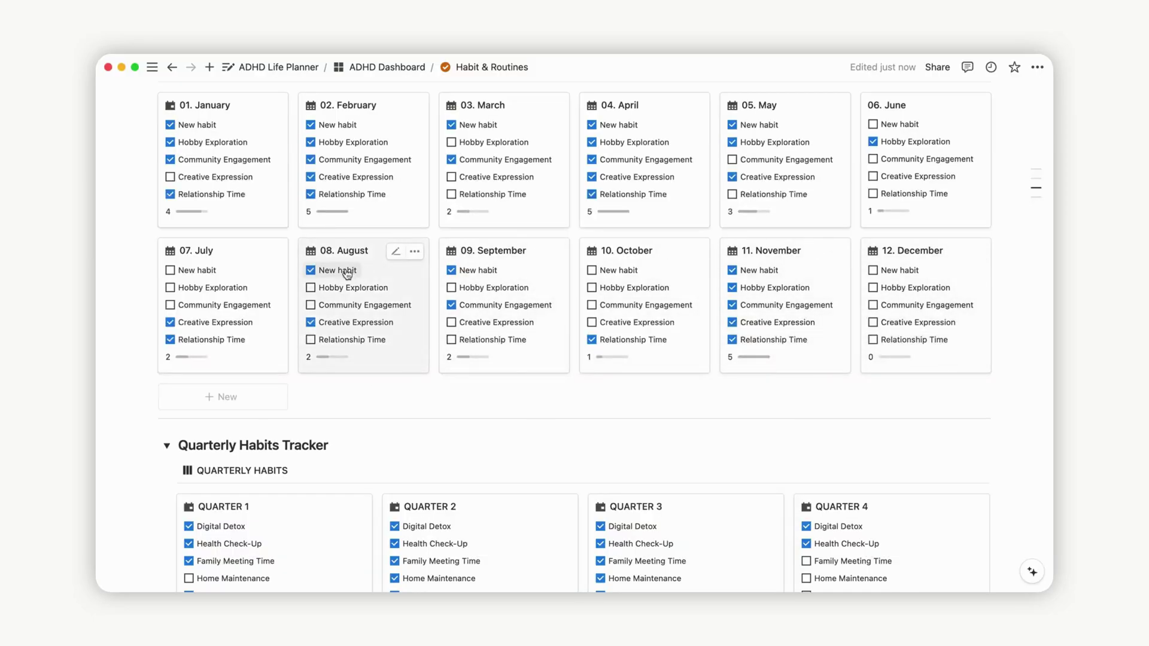
{"action": "scroll", "coordinate": [1018, 322], "scroll_direction": "up", "scroll_amount": 15}
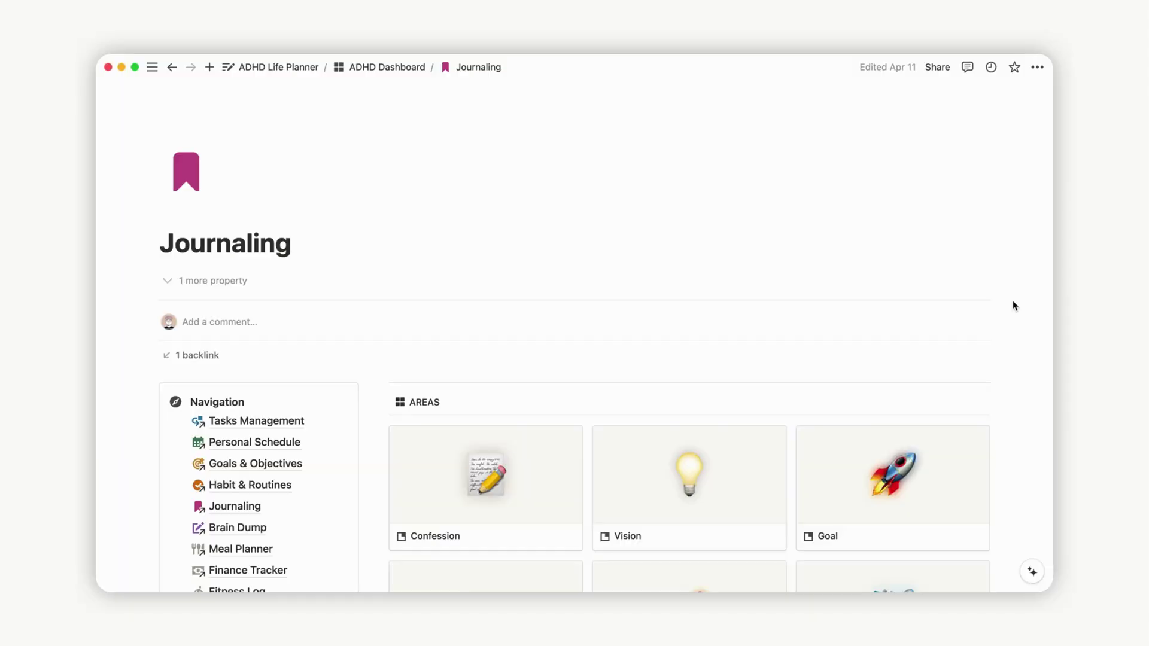
Create a journal entry 'Name it' on August 8 using the Written template
{"action": "scroll", "coordinate": [1015, 306], "scroll_direction": "down", "scroll_amount": 10}
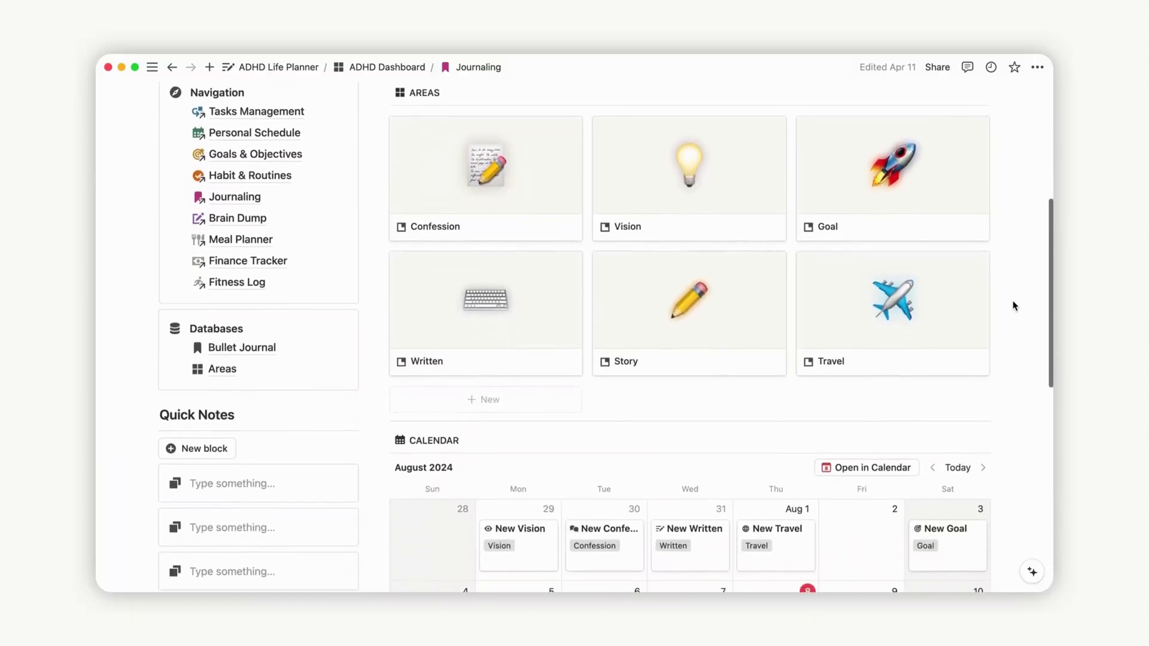
{"action": "scroll", "coordinate": [1013, 306], "scroll_direction": "down", "scroll_amount": 12}
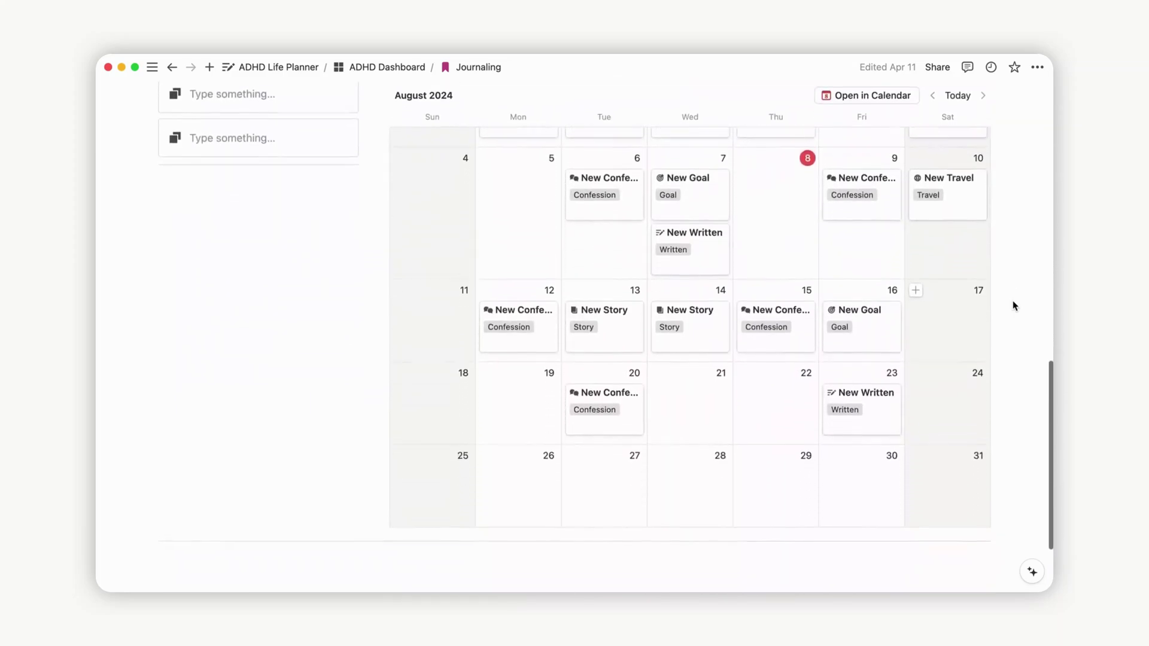
{"action": "scroll", "coordinate": [1012, 305], "scroll_direction": "down", "scroll_amount": 4}
{"action": "scroll", "coordinate": [1012, 305], "scroll_direction": "up", "scroll_amount": 10}
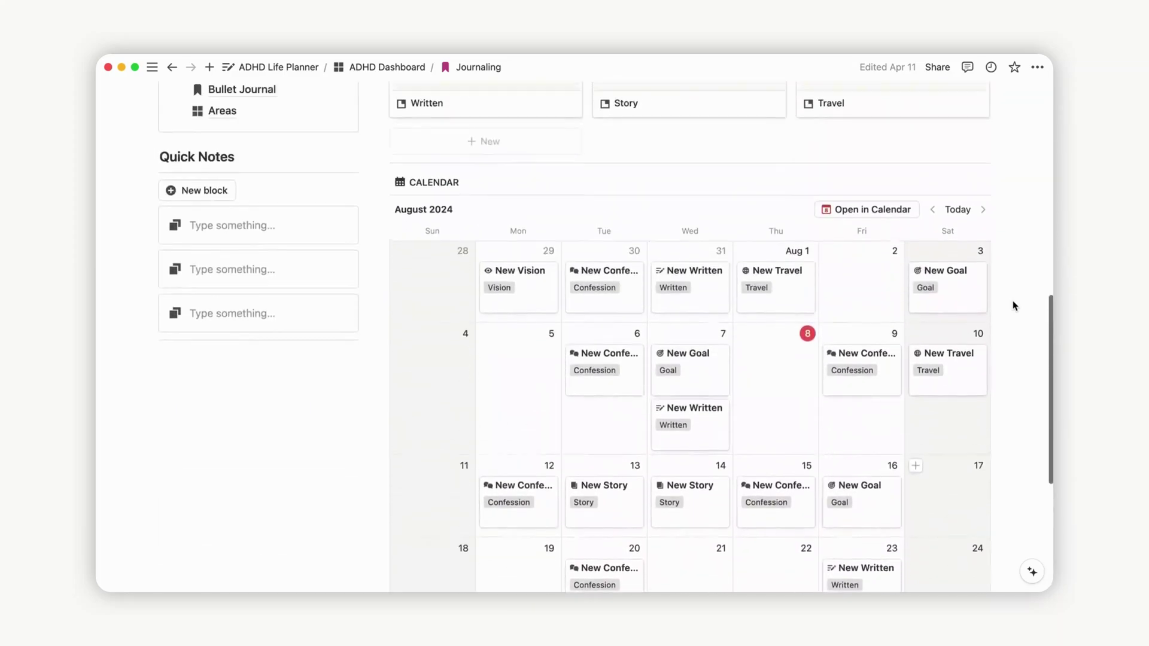
{"action": "scroll", "coordinate": [1012, 300], "scroll_direction": "up", "scroll_amount": 2}
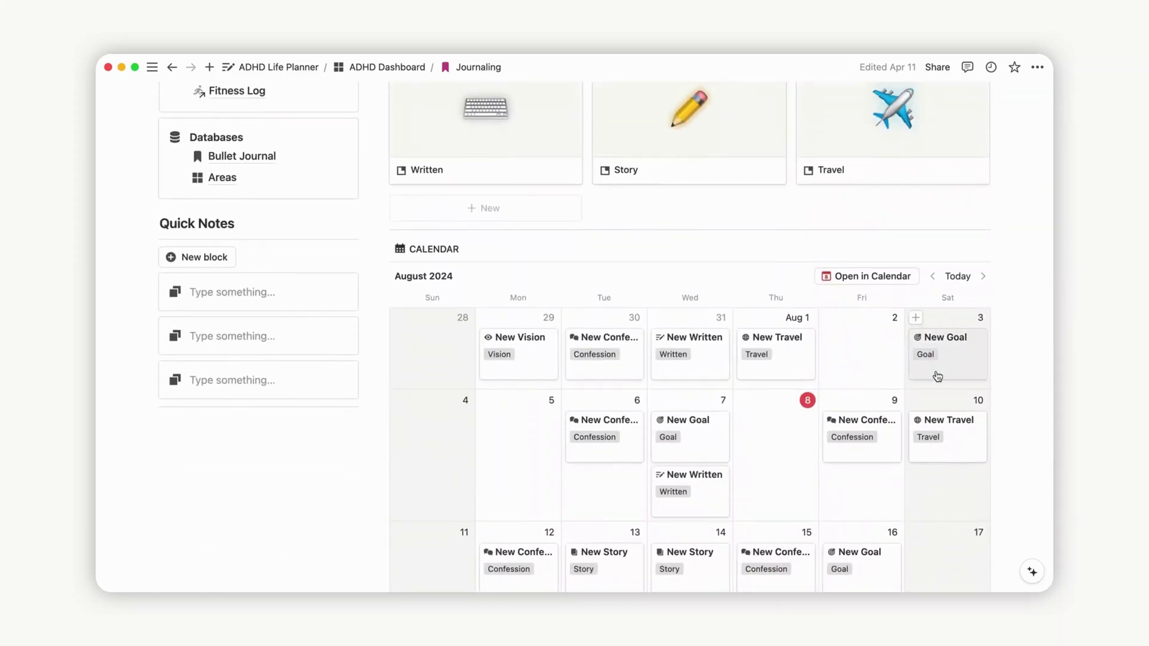
{"action": "left_click", "coordinate": [744, 401]}
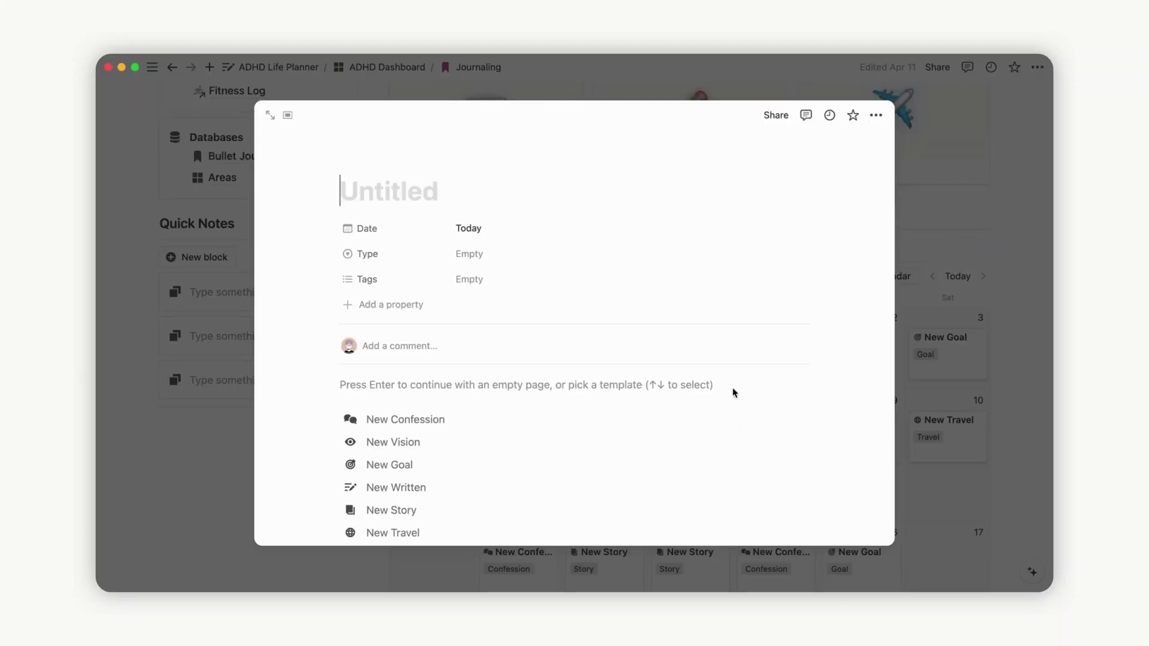
{"action": "type", "text": "Name"}
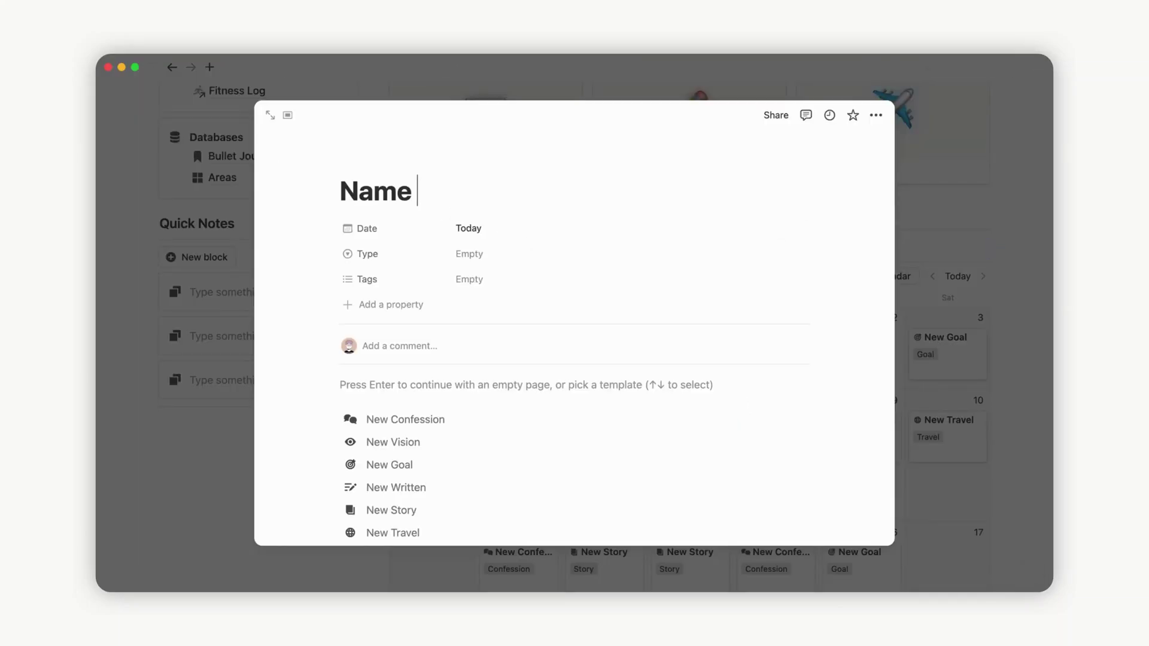
{"action": "type", "text": " it"}
{"action": "left_click", "coordinate": [477, 228]}
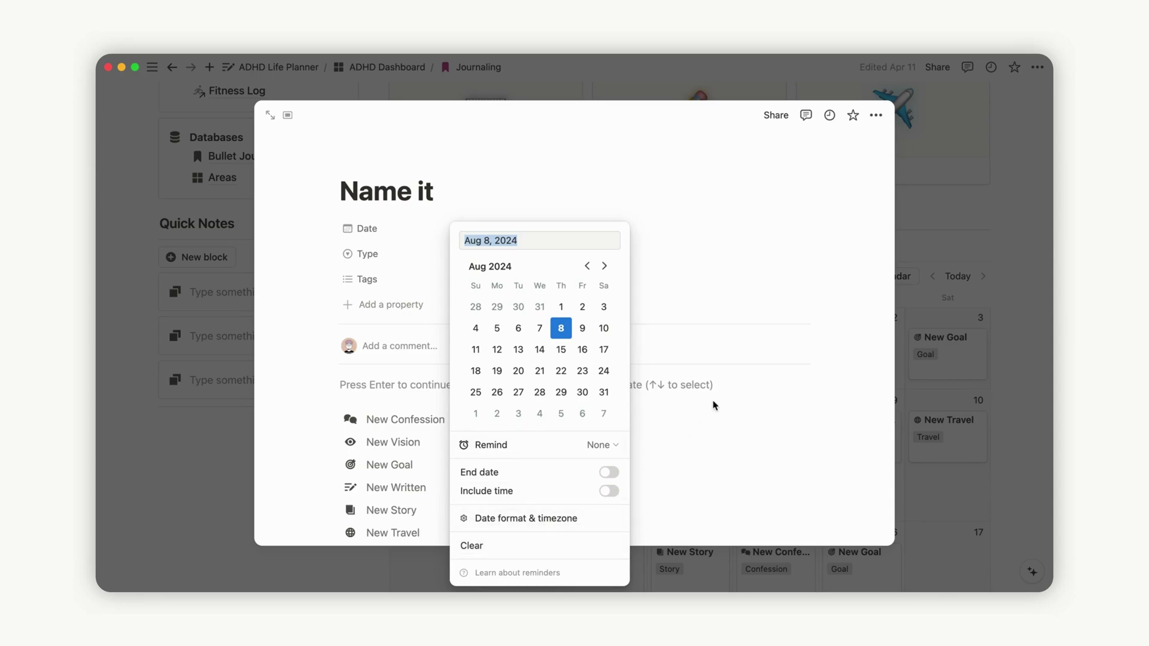
{"action": "left_click", "coordinate": [732, 362]}
{"action": "scroll", "coordinate": [501, 408], "scroll_direction": "down", "scroll_amount": 3}
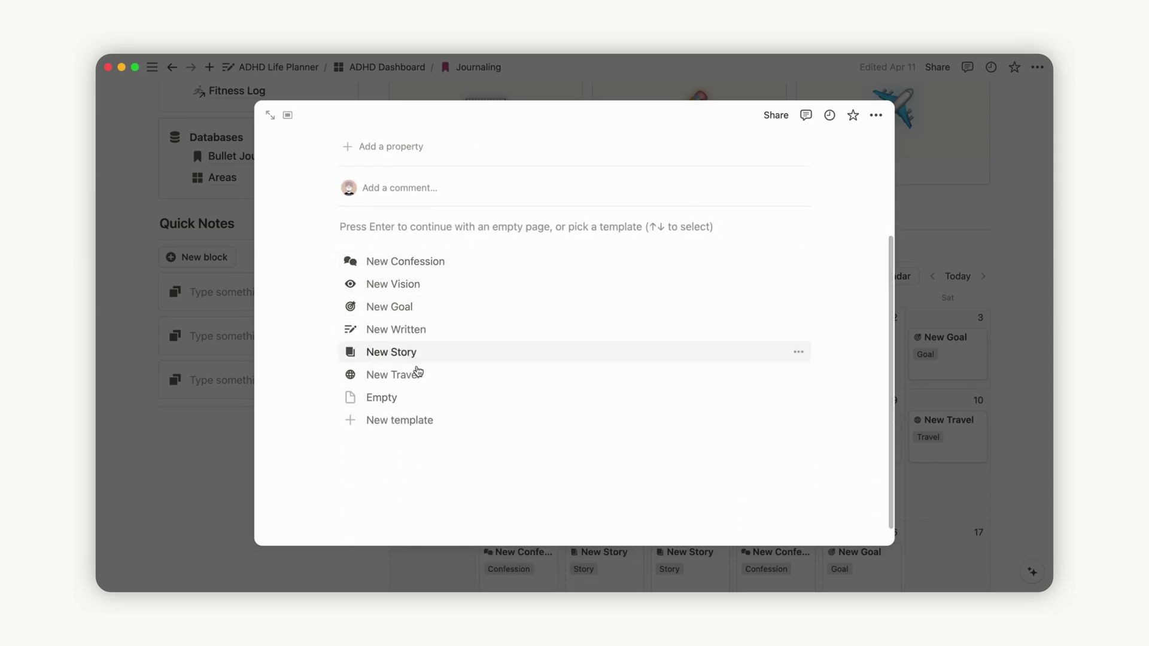
{"action": "left_click", "coordinate": [408, 335]}
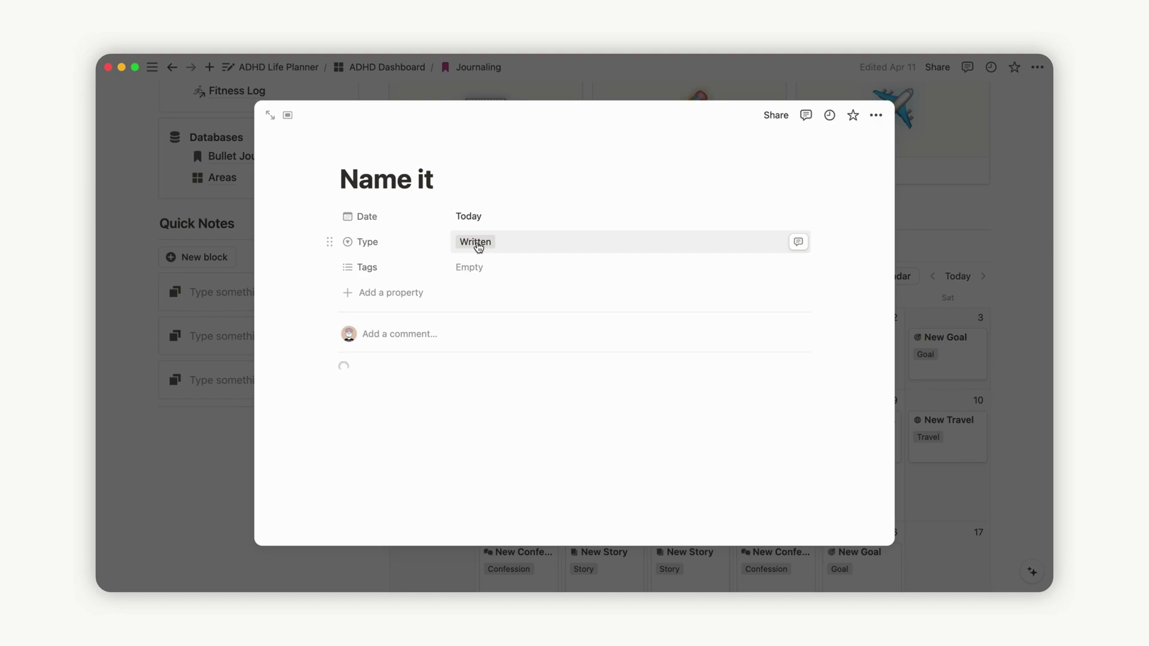
Tag the entry Funny, Friendship and Life Lesson
{"action": "left_click", "coordinate": [478, 268]}
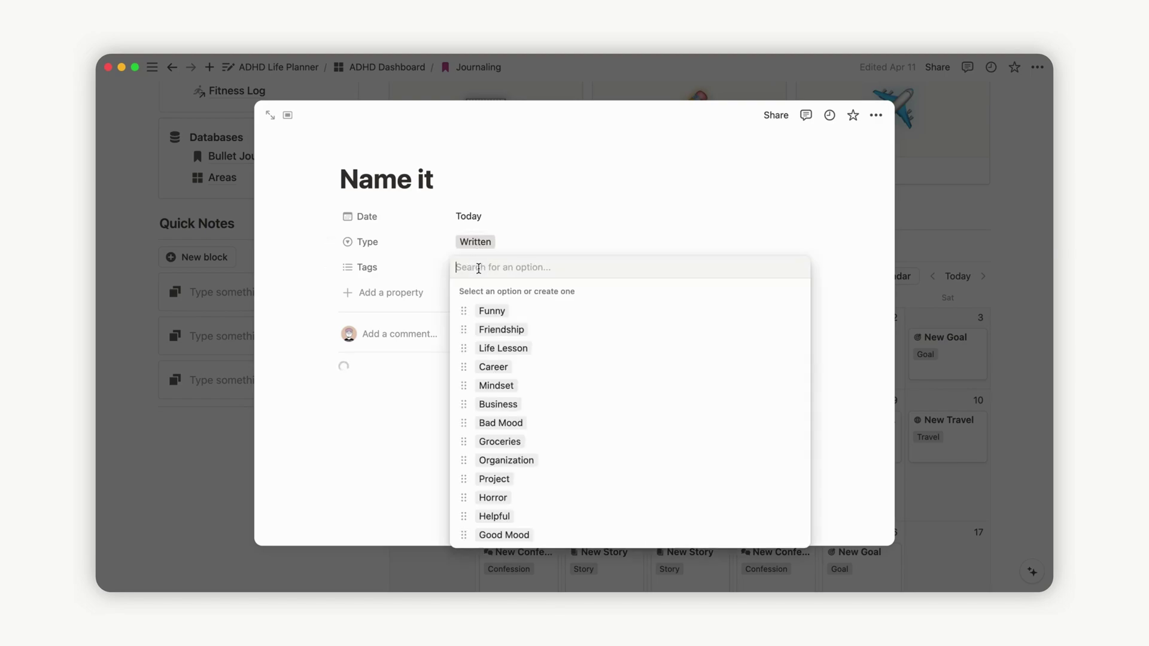
{"action": "left_click", "coordinate": [493, 310]}
{"action": "left_click", "coordinate": [508, 329]}
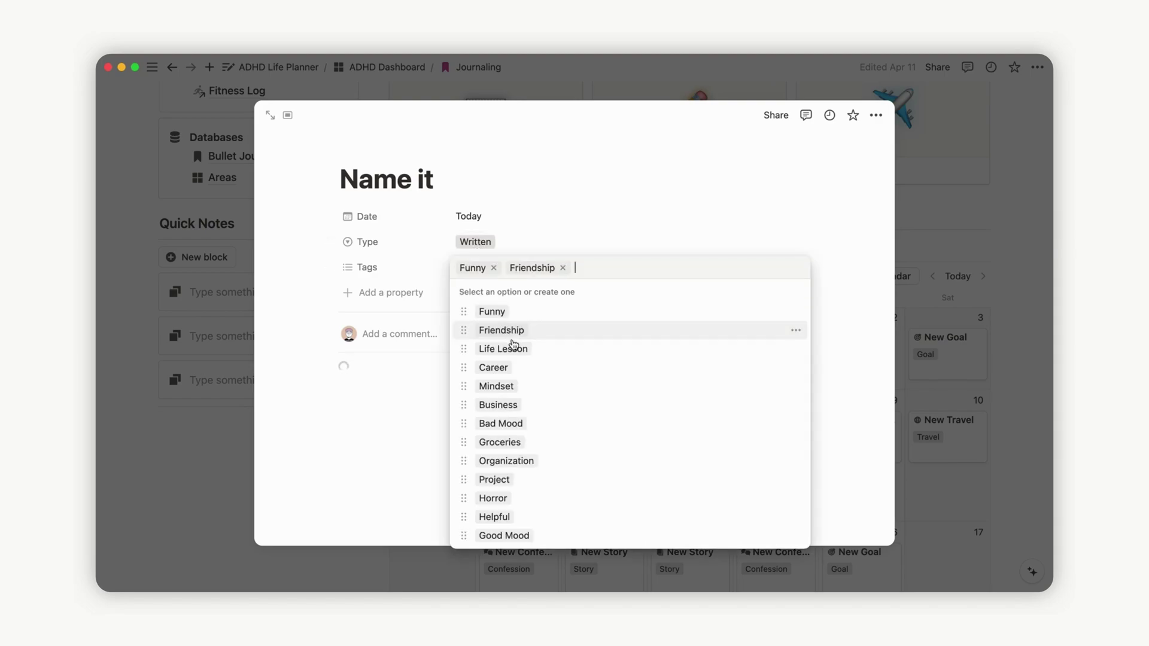
{"action": "left_click", "coordinate": [698, 213]}
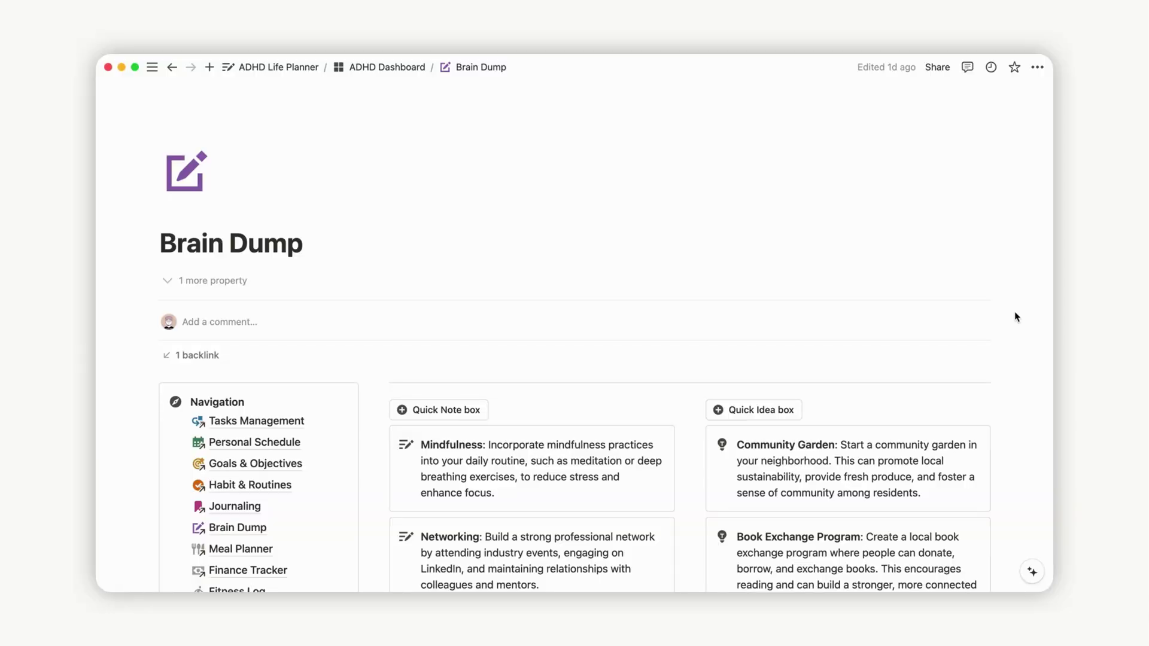
Add a blank quick note and quick idea, and move the Community Garden idea into Ideas Archive
{"action": "scroll", "coordinate": [1014, 313], "scroll_direction": "down", "scroll_amount": 5}
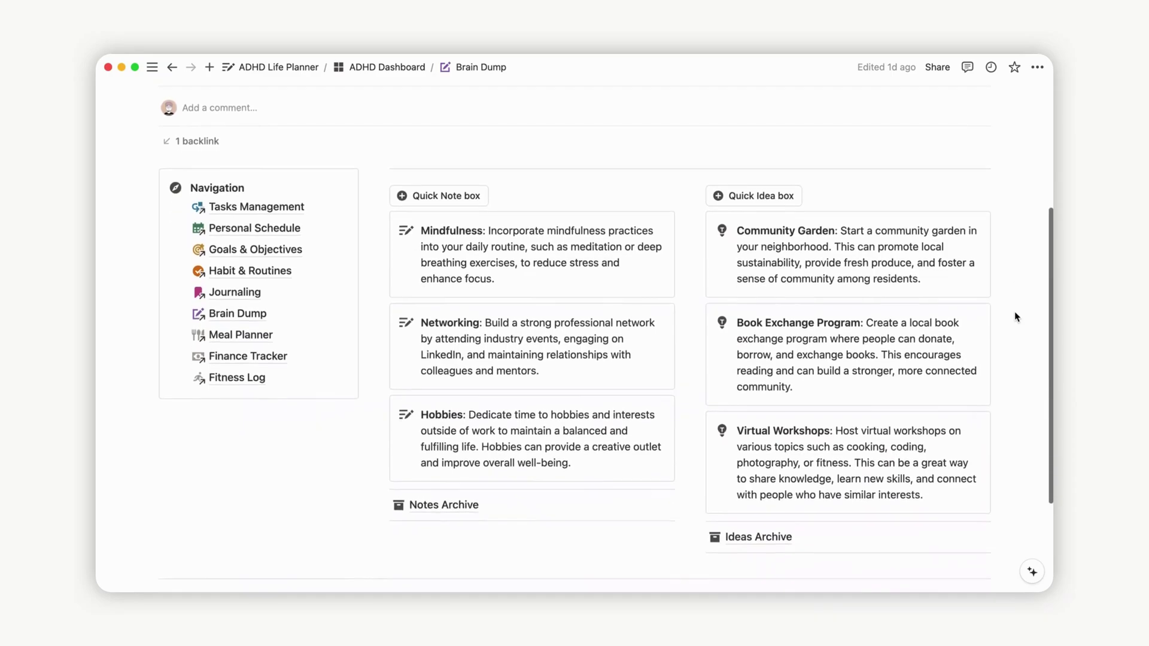
{"action": "scroll", "coordinate": [1014, 314], "scroll_direction": "down", "scroll_amount": 2}
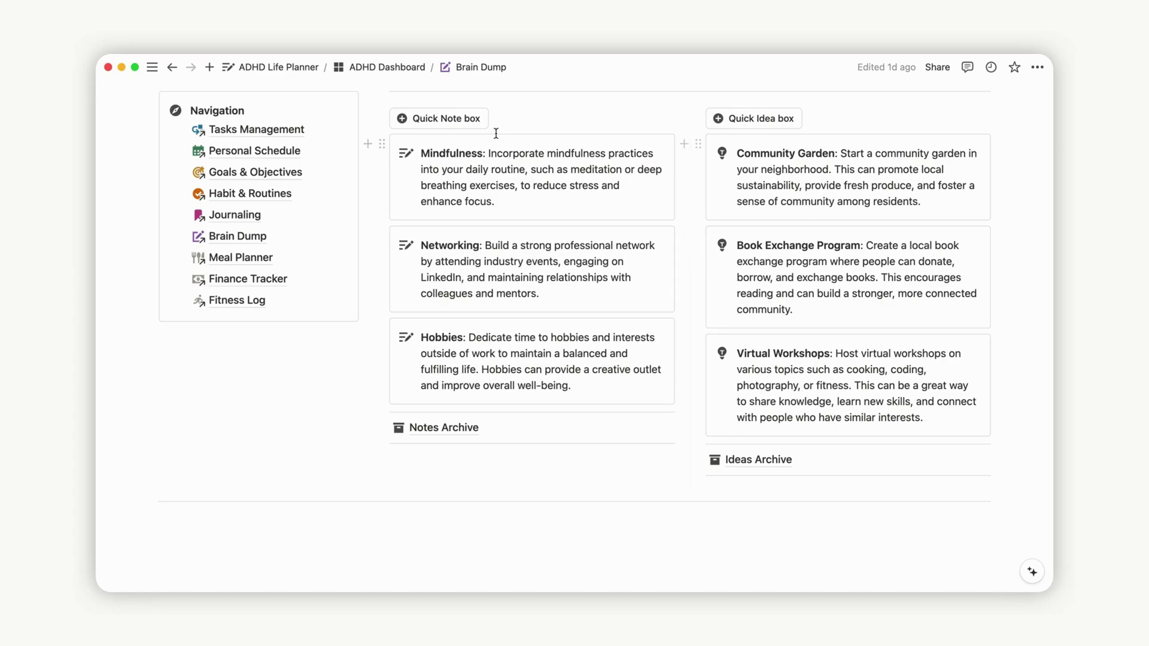
{"action": "left_click", "coordinate": [451, 119]}
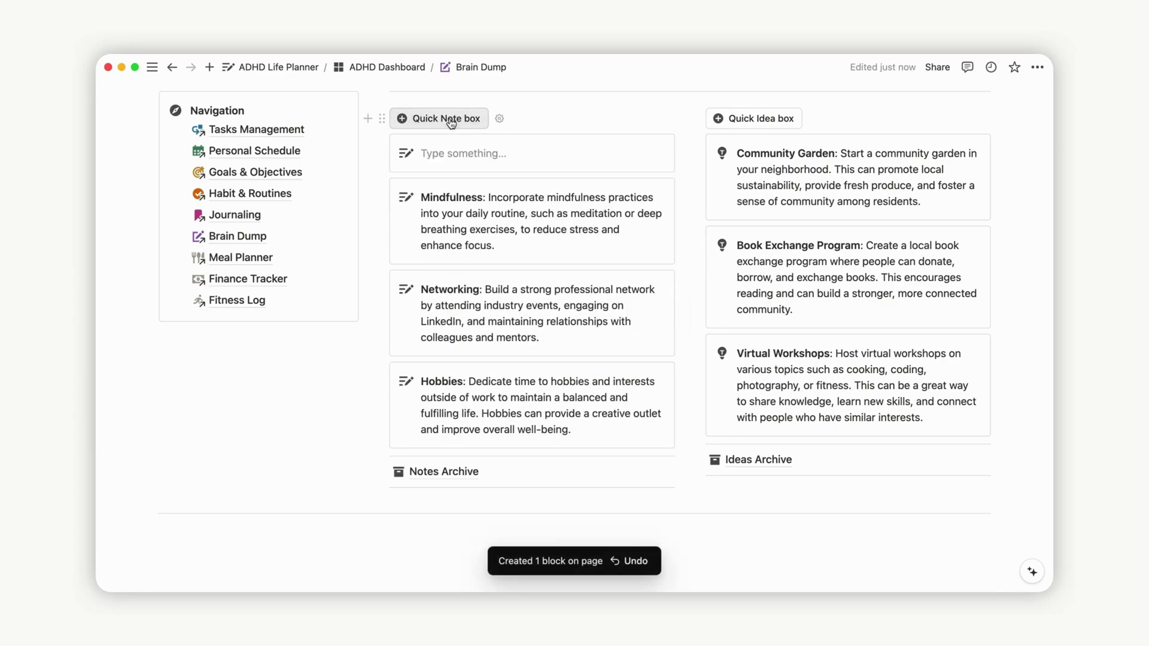
{"action": "left_click", "coordinate": [747, 121]}
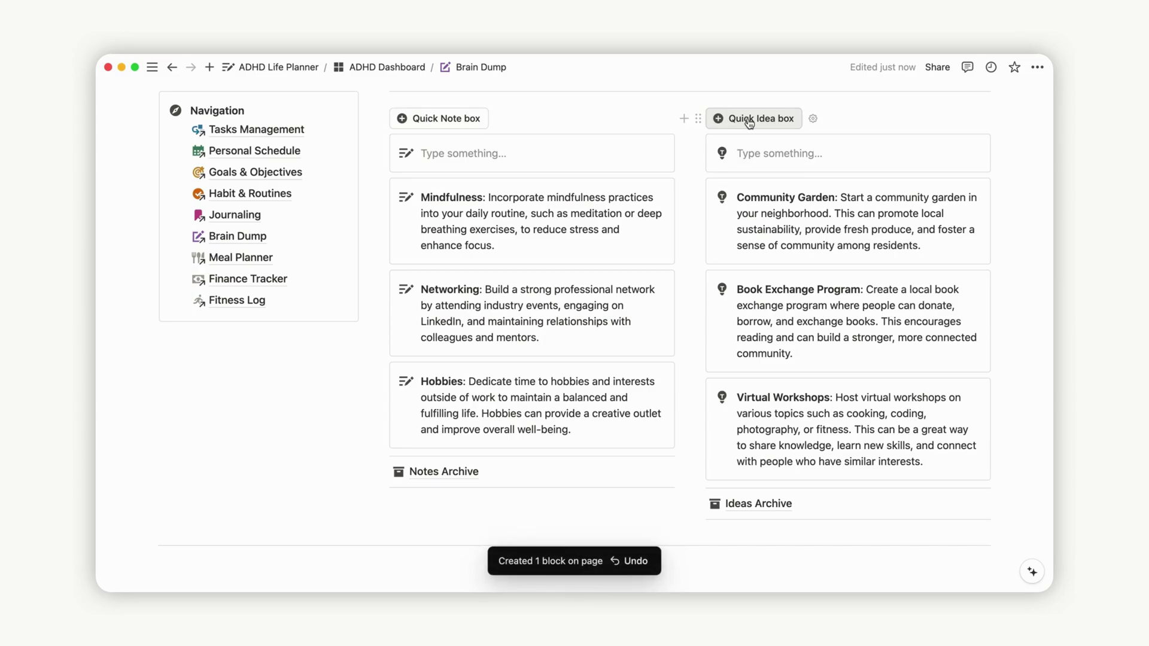
{"action": "left_click", "coordinate": [733, 157]}
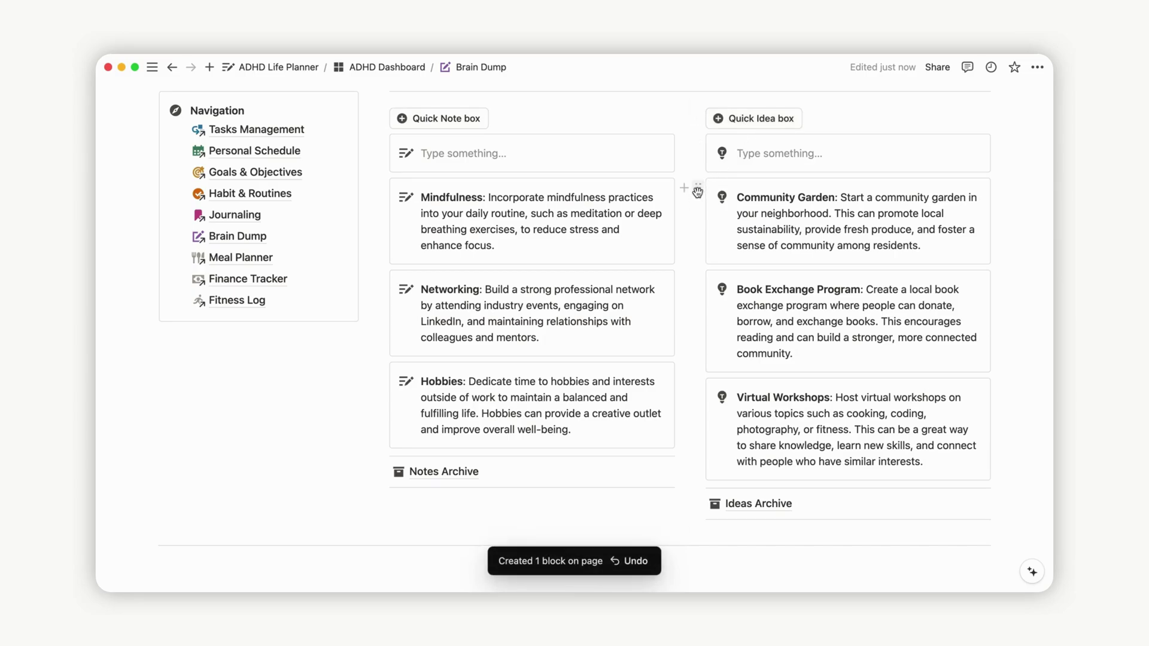
{"action": "left_click_drag", "start_coordinate": [697, 192], "coordinate": [753, 502]}
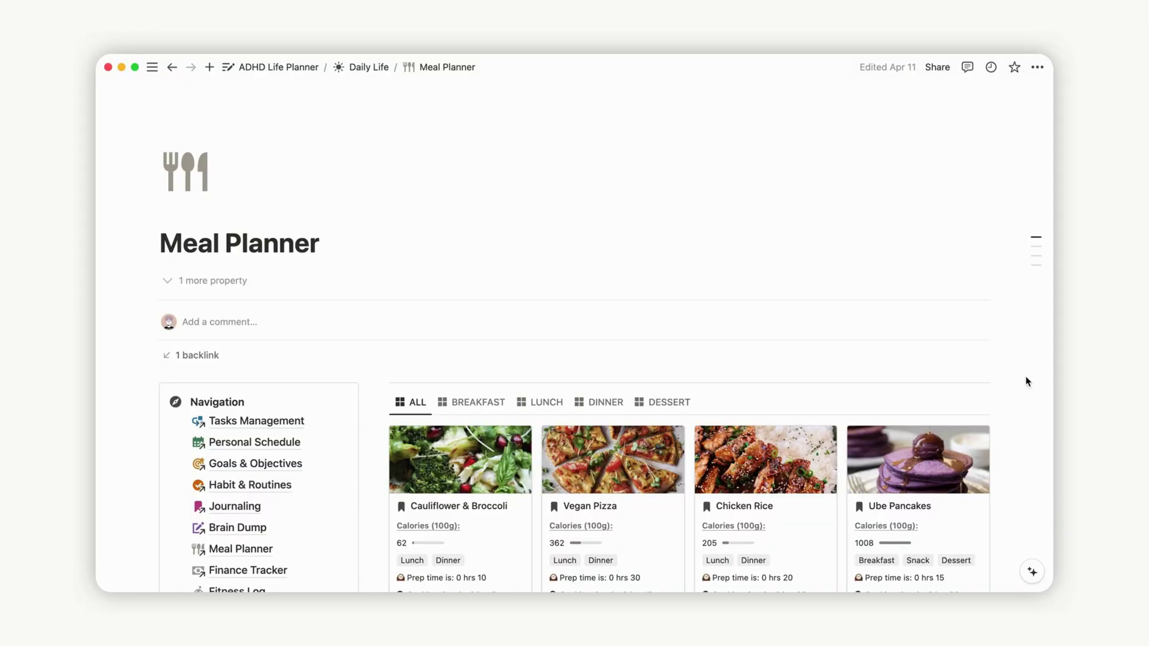
{"action": "scroll", "coordinate": [1027, 381], "scroll_direction": "down", "scroll_amount": 6}
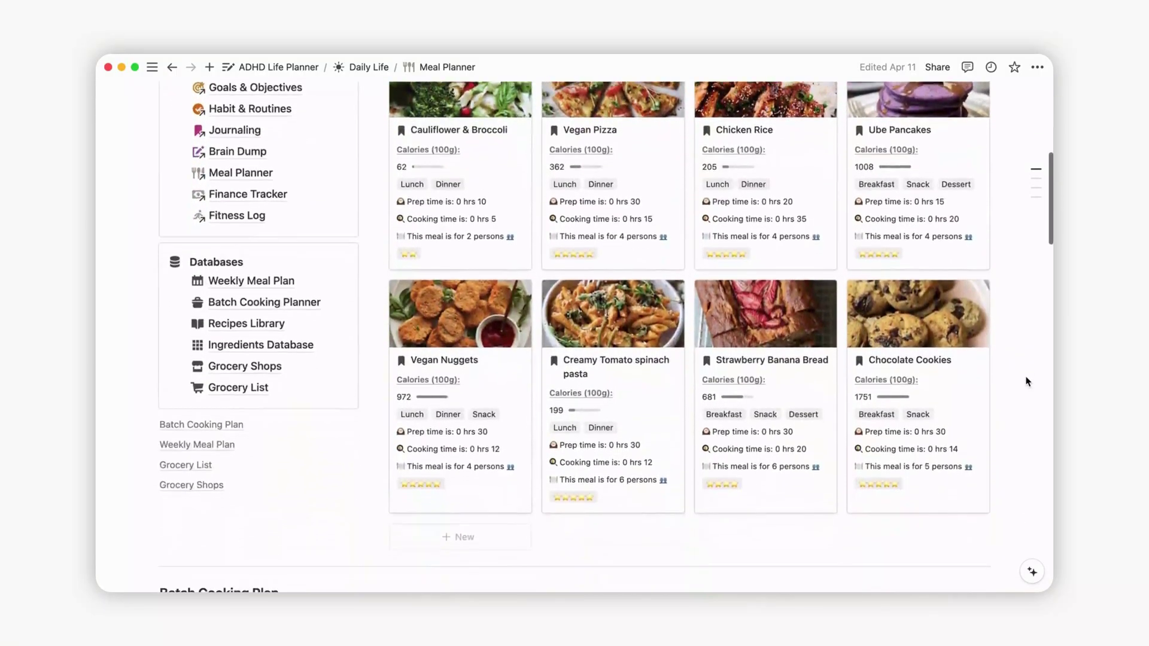
{"action": "scroll", "coordinate": [1027, 381], "scroll_direction": "down", "scroll_amount": 11}
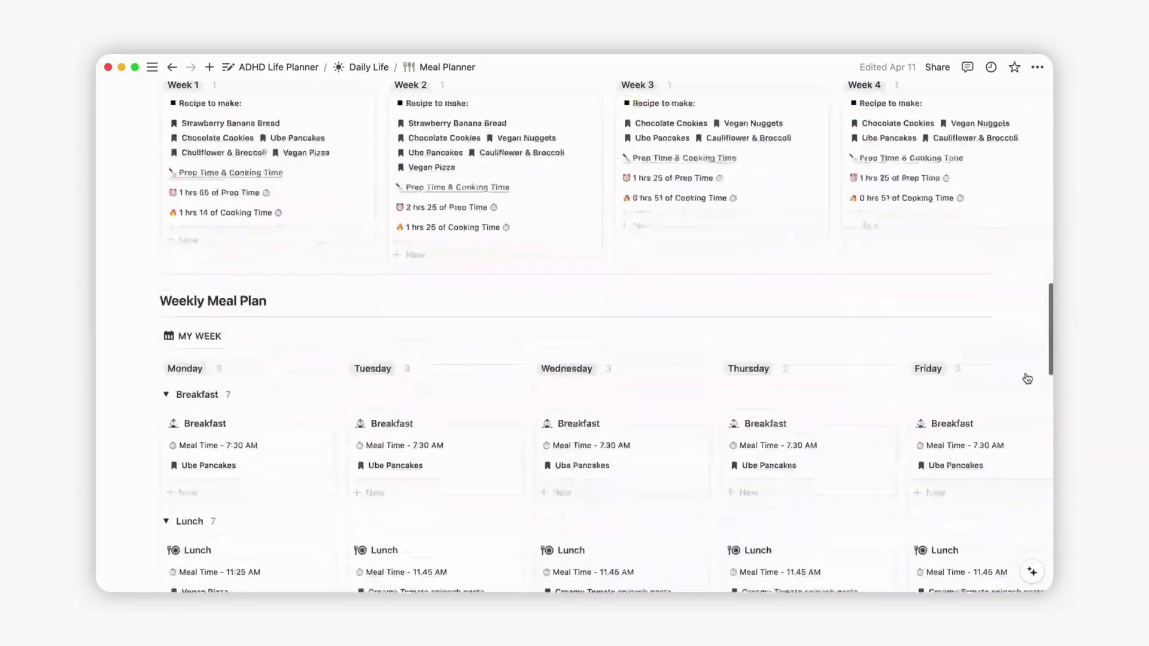
{"action": "scroll", "coordinate": [1026, 378], "scroll_direction": "down", "scroll_amount": 15}
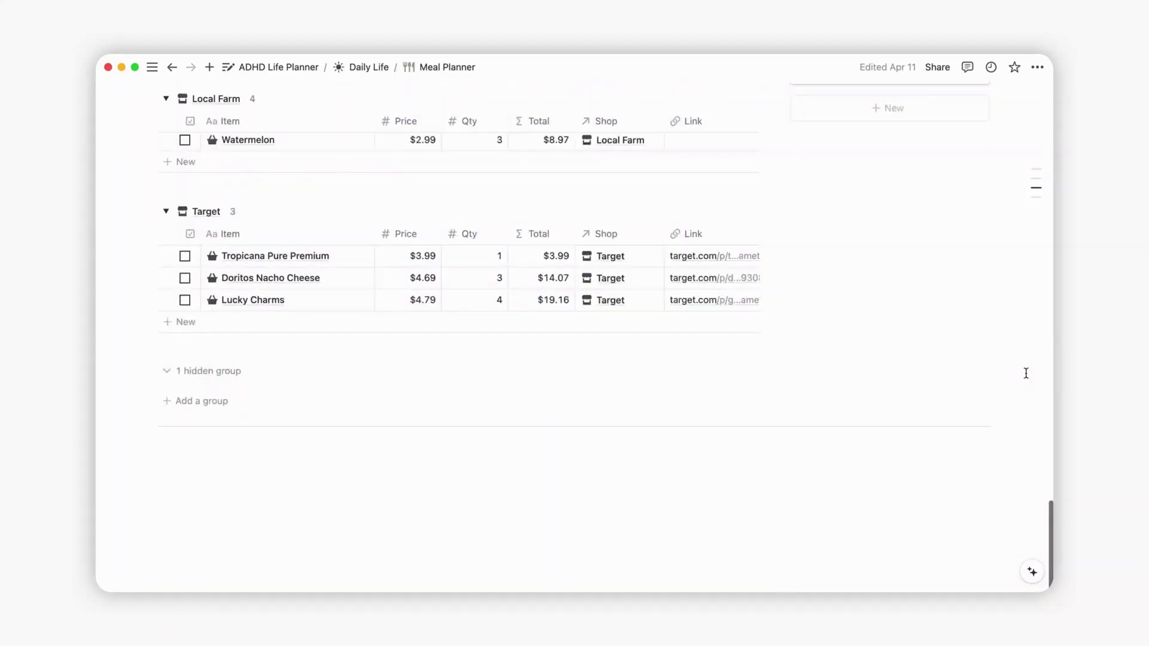
{"action": "scroll", "coordinate": [1026, 373], "scroll_direction": "up", "scroll_amount": 20}
{"action": "scroll", "coordinate": [1026, 372], "scroll_direction": "down", "scroll_amount": 7}
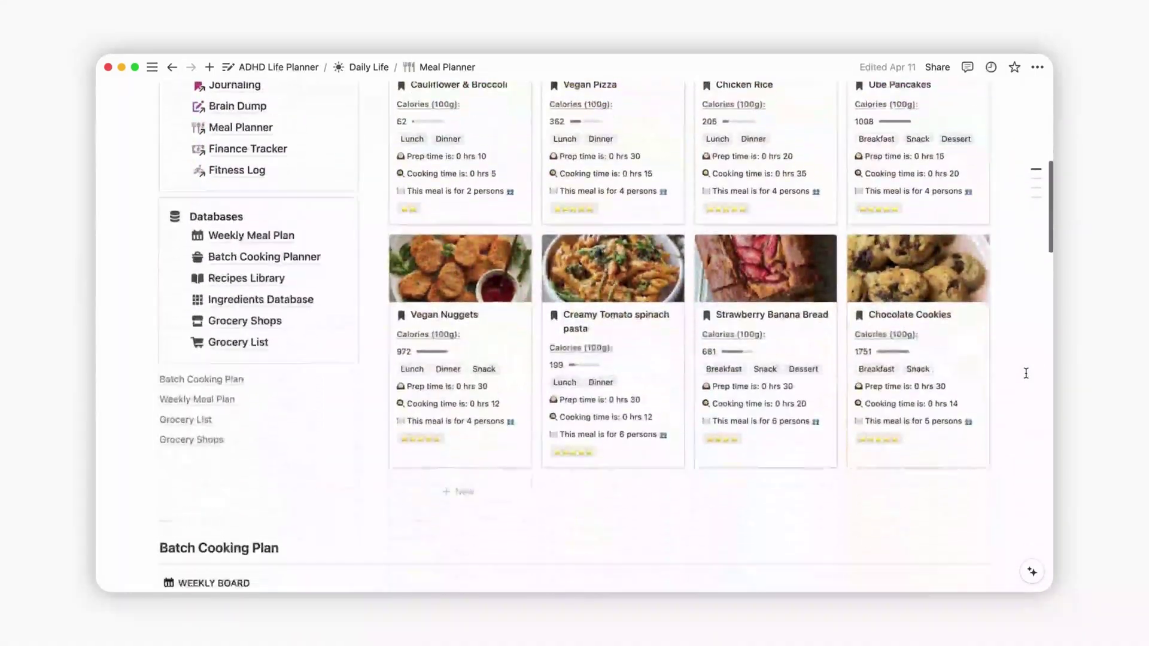
{"action": "scroll", "coordinate": [1025, 373], "scroll_direction": "down", "scroll_amount": 1}
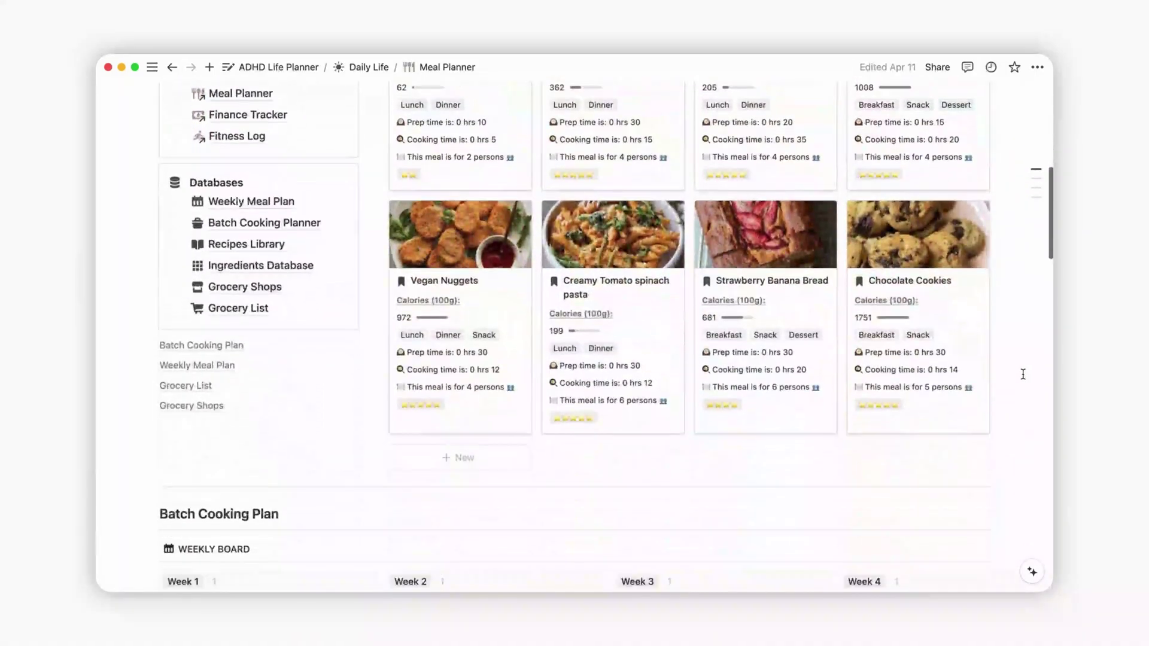
Add a new recipe titled 'Cream Cheese Pasta' with 35-minute prep and 30-minute cooking time
{"action": "left_click", "coordinate": [463, 469]}
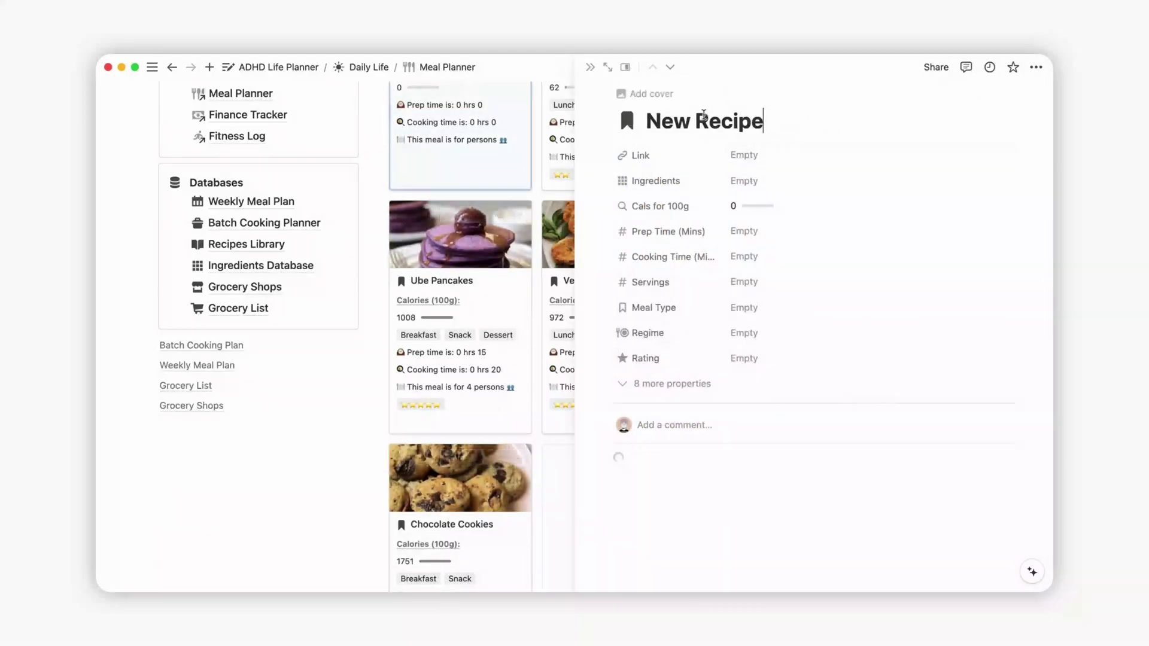
{"action": "triple_click", "coordinate": [684, 123]}
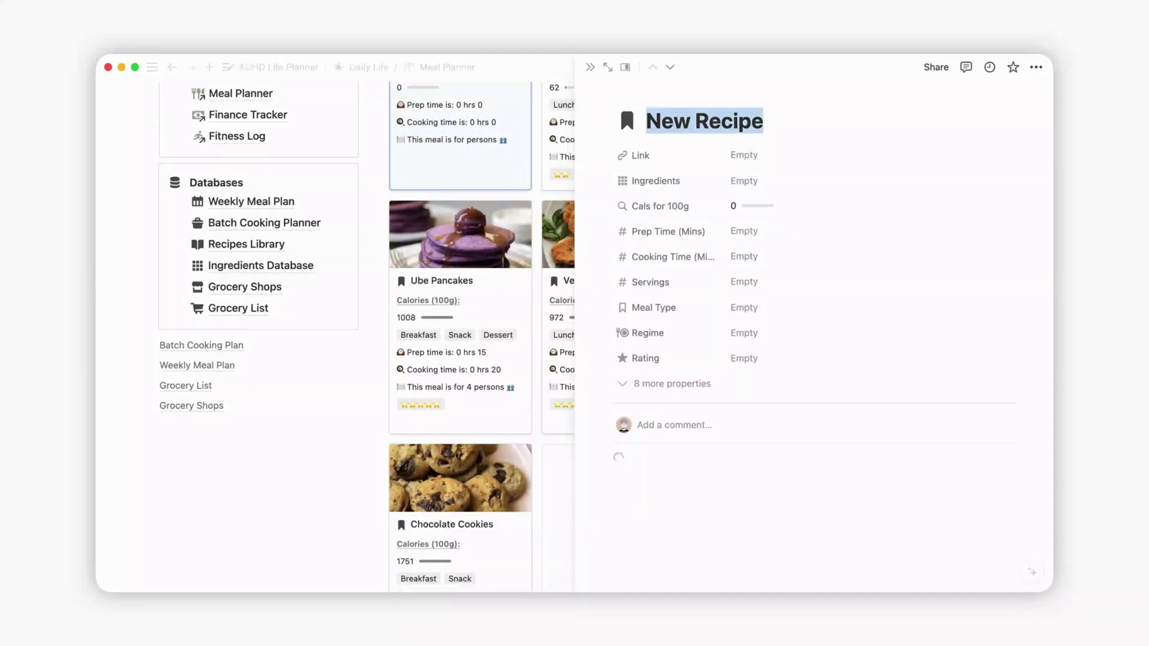
{"action": "type", "text": "Cream Cheese Pasta"}
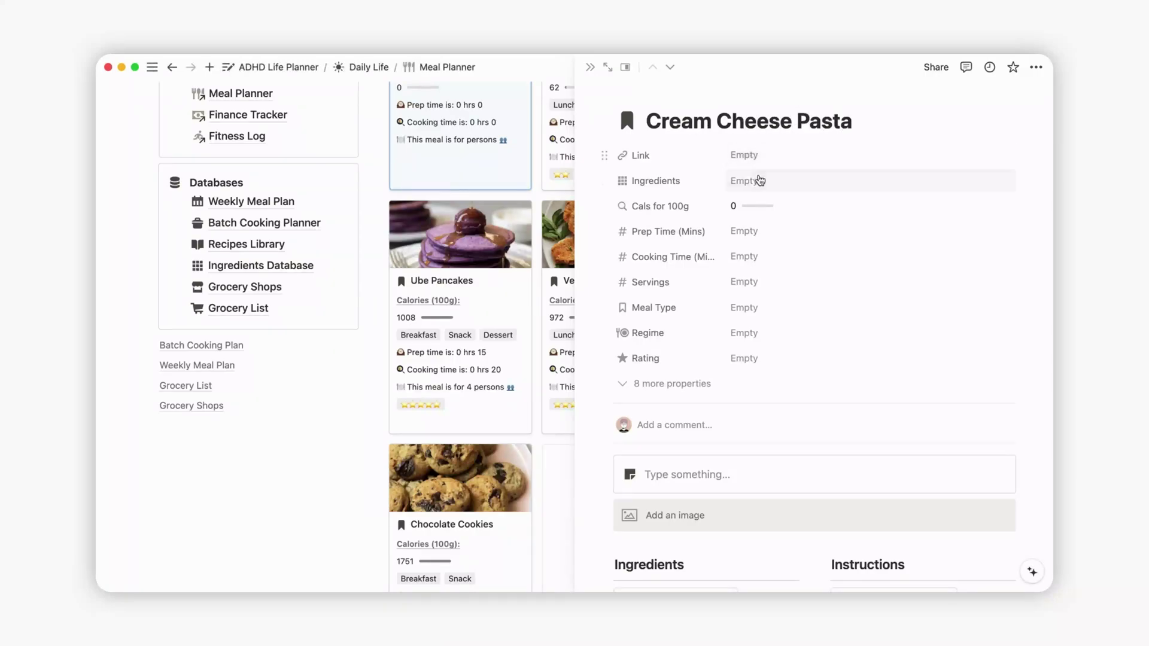
{"action": "left_click", "coordinate": [759, 234]}
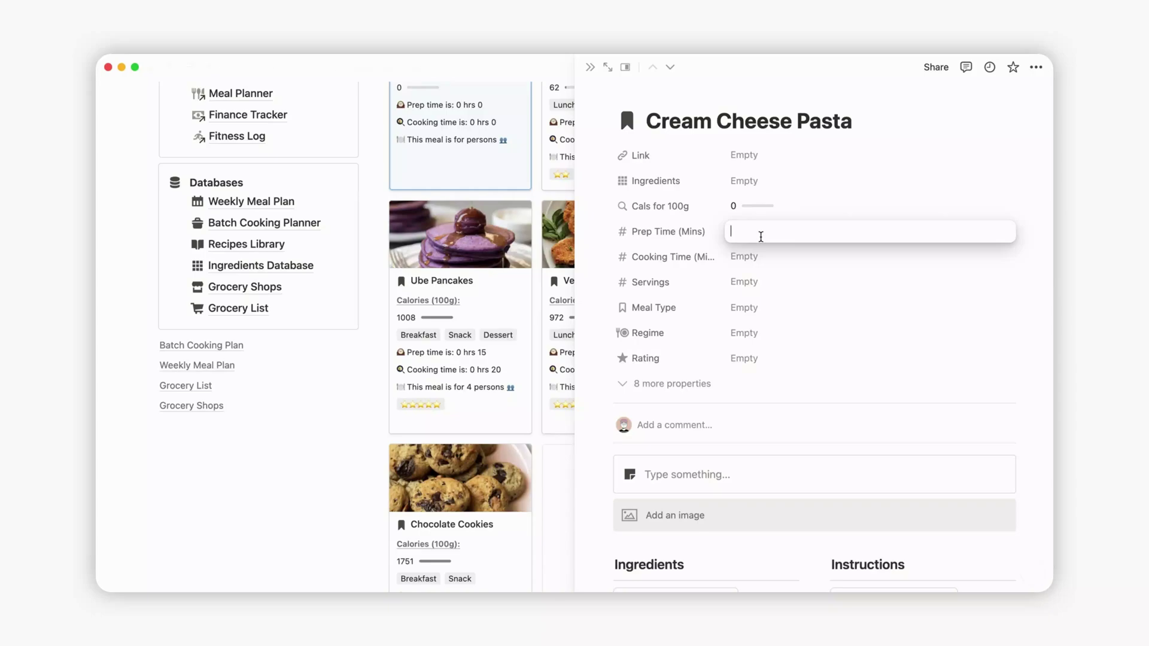
{"action": "key", "text": "Return"}
{"action": "left_click", "coordinate": [748, 257]}
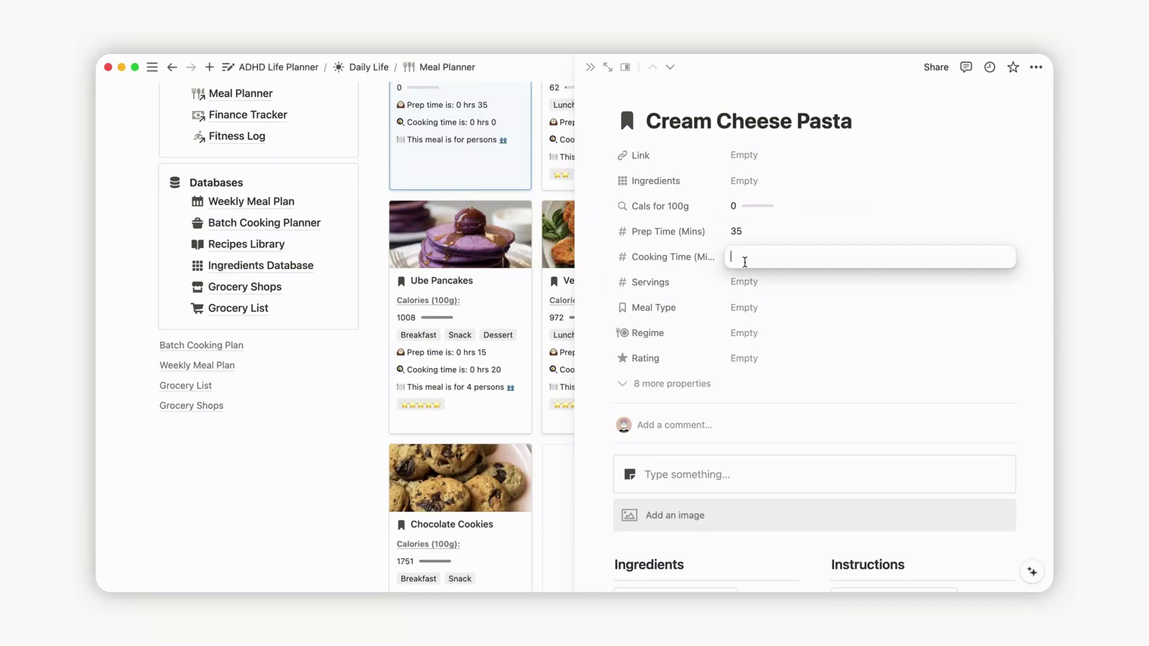
{"action": "type", "text": "30"}
{"action": "key", "text": "Return"}
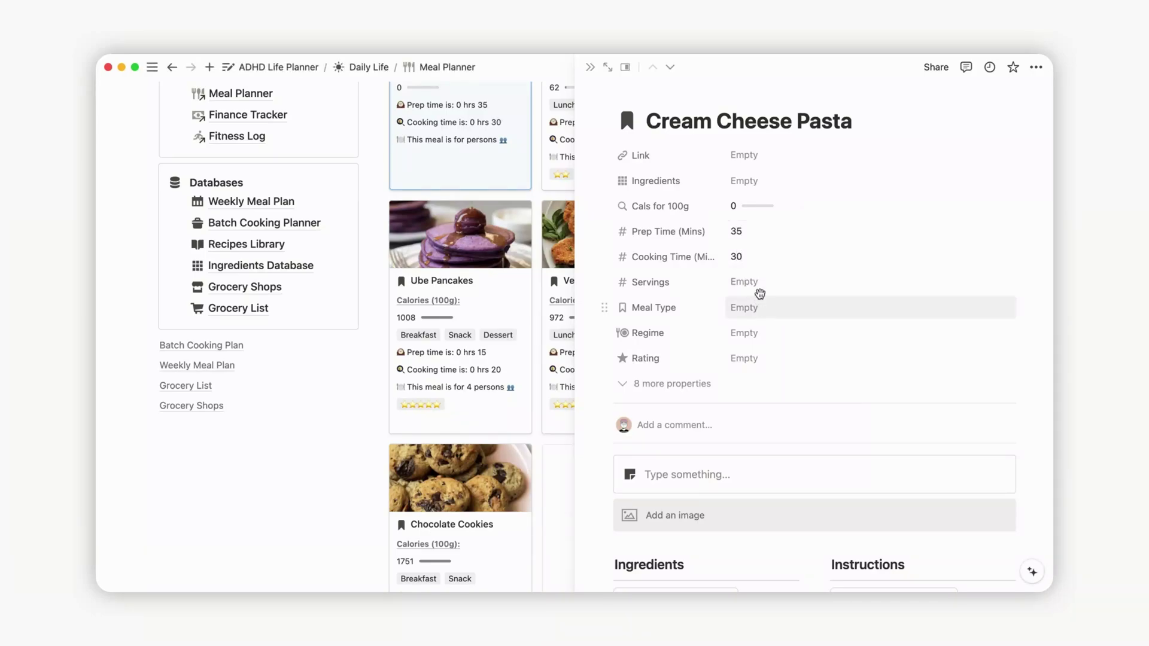
Set the recipe to 4 servings, Breakfast meal type and Omnivorous regime
{"action": "left_click", "coordinate": [758, 281]}
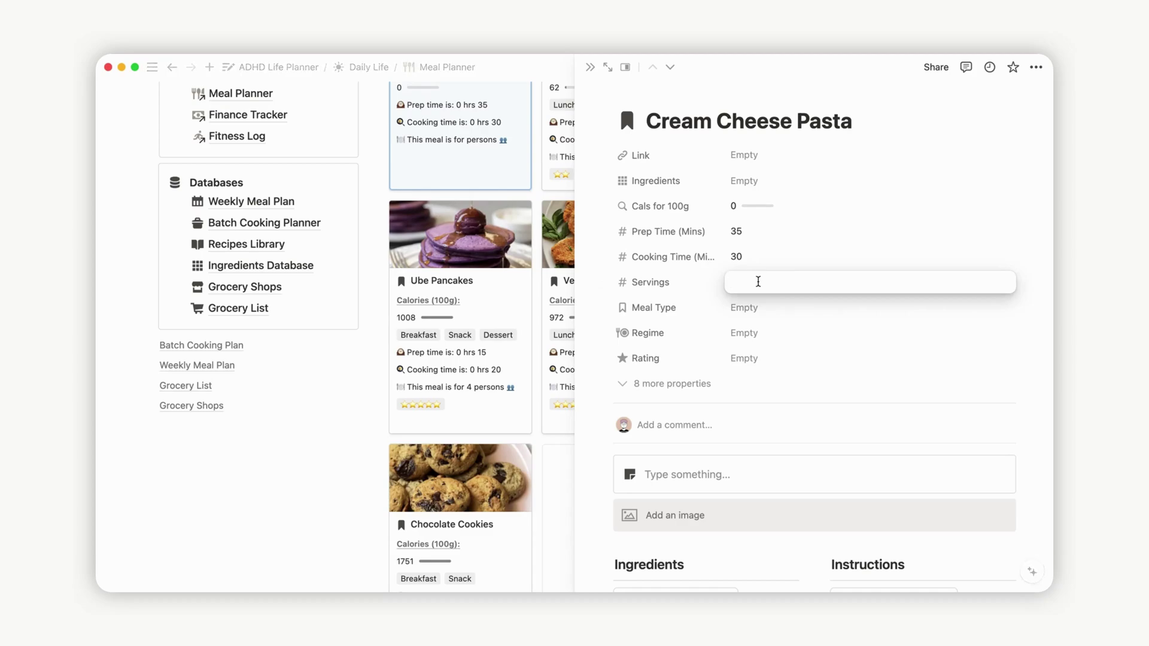
{"action": "type", "text": "4"}
{"action": "key", "text": "Return"}
{"action": "left_click", "coordinate": [751, 307]}
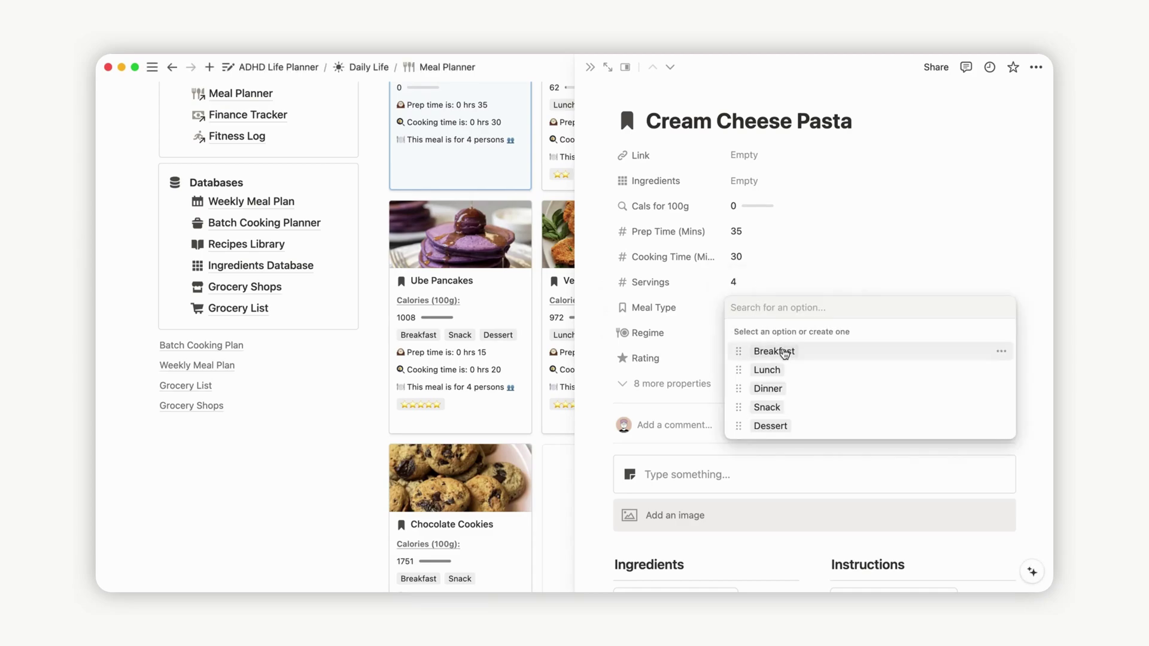
{"action": "left_click", "coordinate": [784, 353]}
{"action": "left_click", "coordinate": [695, 331]}
{"action": "left_click", "coordinate": [741, 332]}
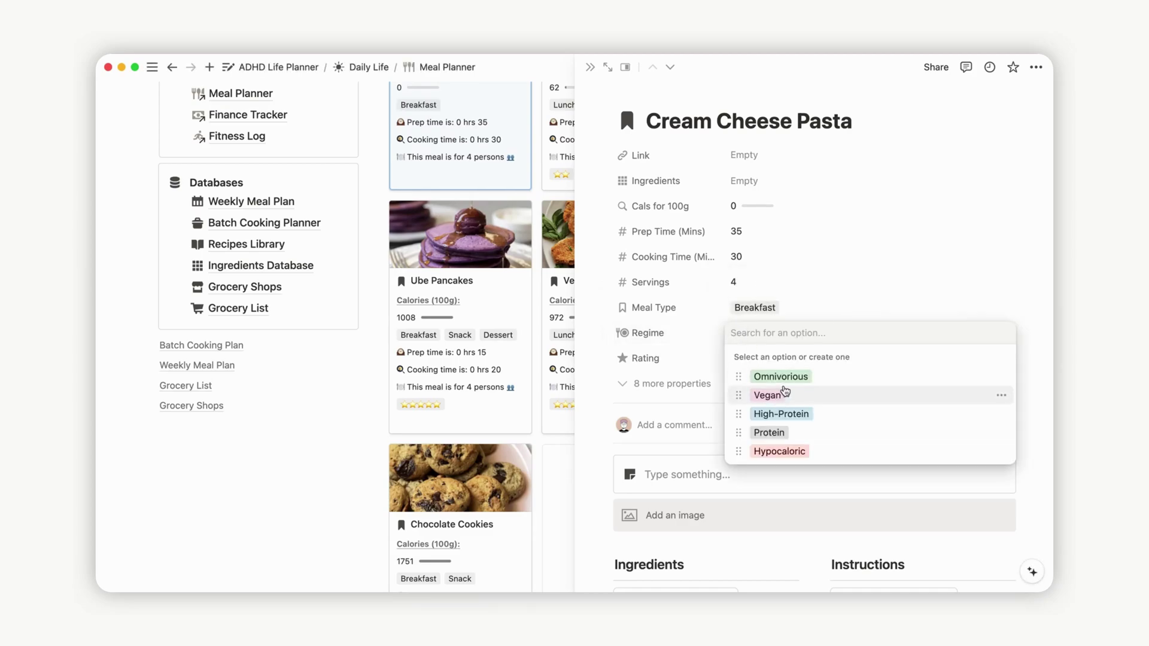
{"action": "left_click", "coordinate": [781, 376]}
{"action": "key", "text": "Escape"}
Embed the creamy pasta photo from a pasted web image link into the recipe page
{"action": "scroll", "coordinate": [771, 504], "scroll_direction": "down", "scroll_amount": 3}
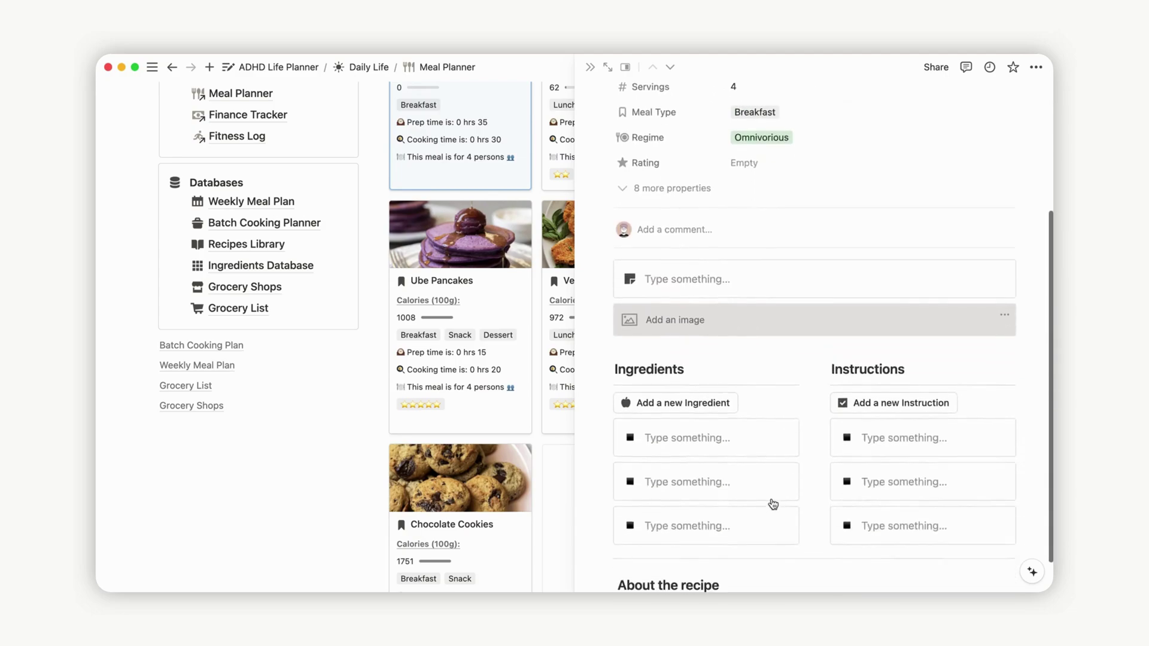
{"action": "left_click", "coordinate": [687, 314]}
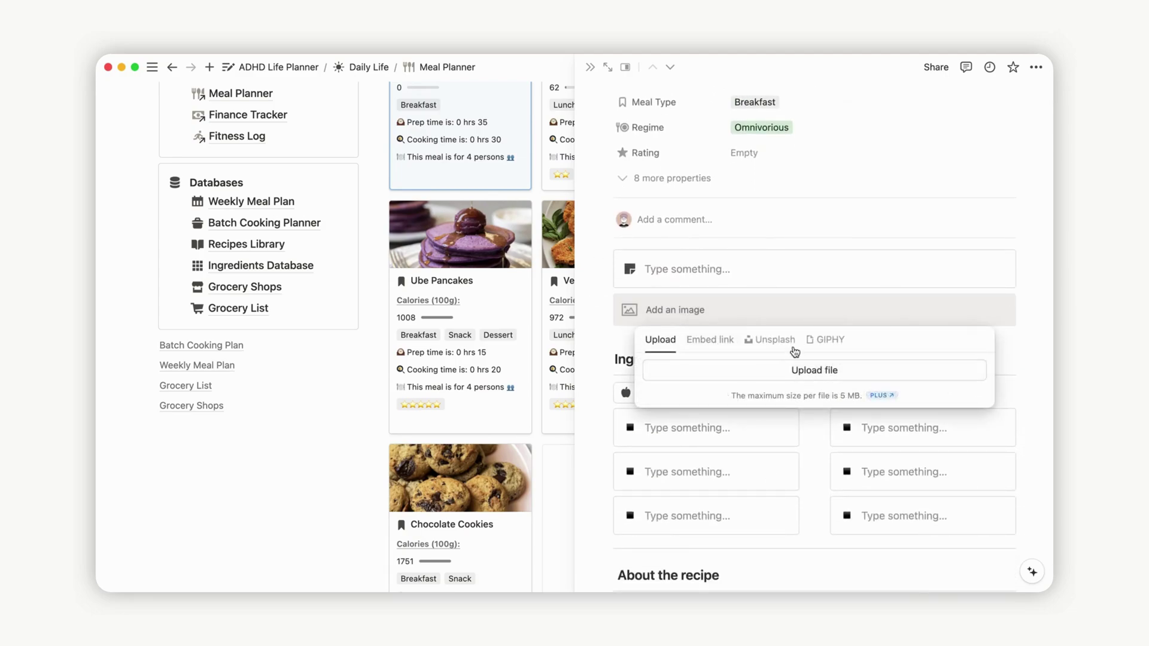
{"action": "left_click", "coordinate": [710, 340]}
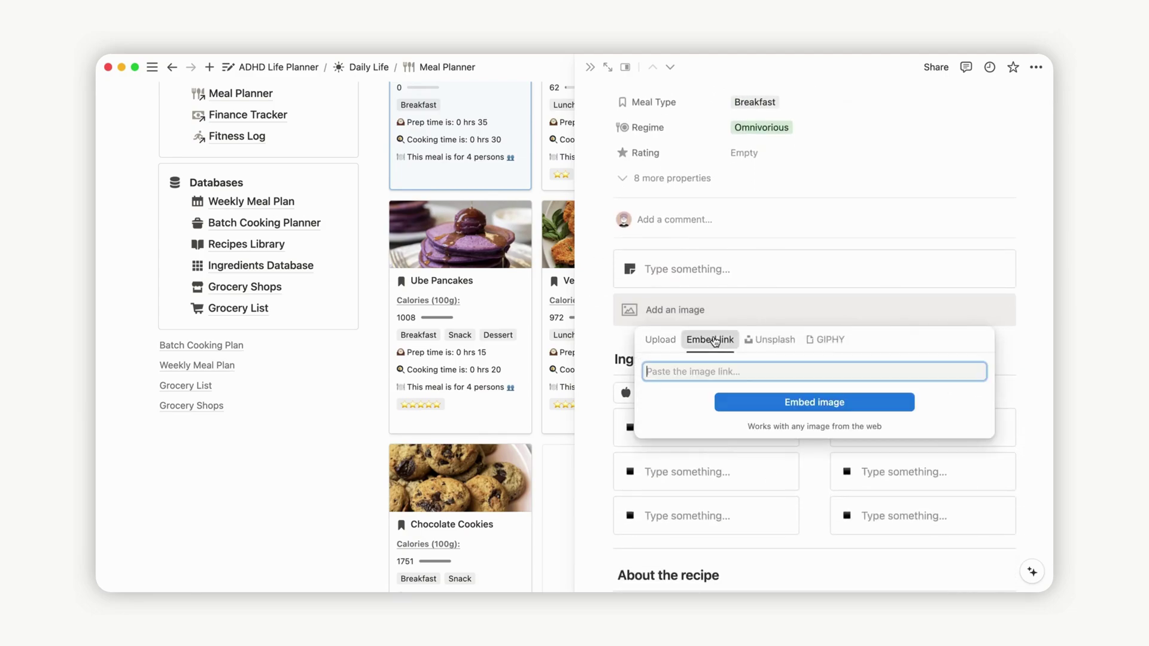
{"action": "key", "text": "super+v"}
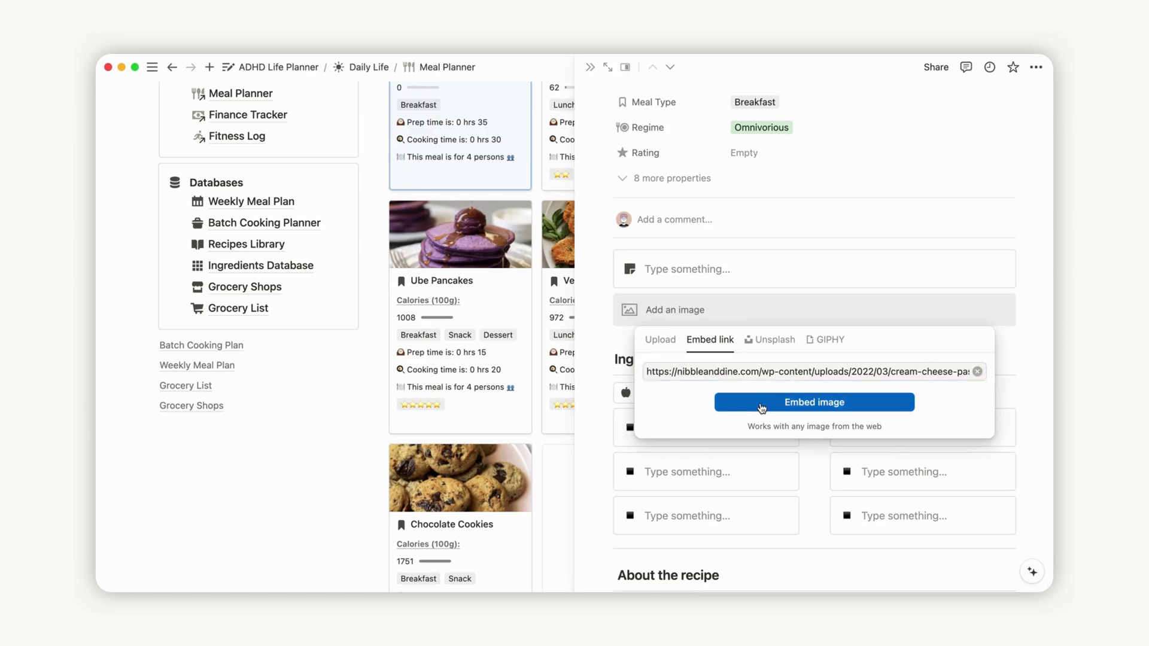
{"action": "left_click", "coordinate": [726, 402]}
{"action": "scroll", "coordinate": [993, 262], "scroll_direction": "up", "scroll_amount": 5}
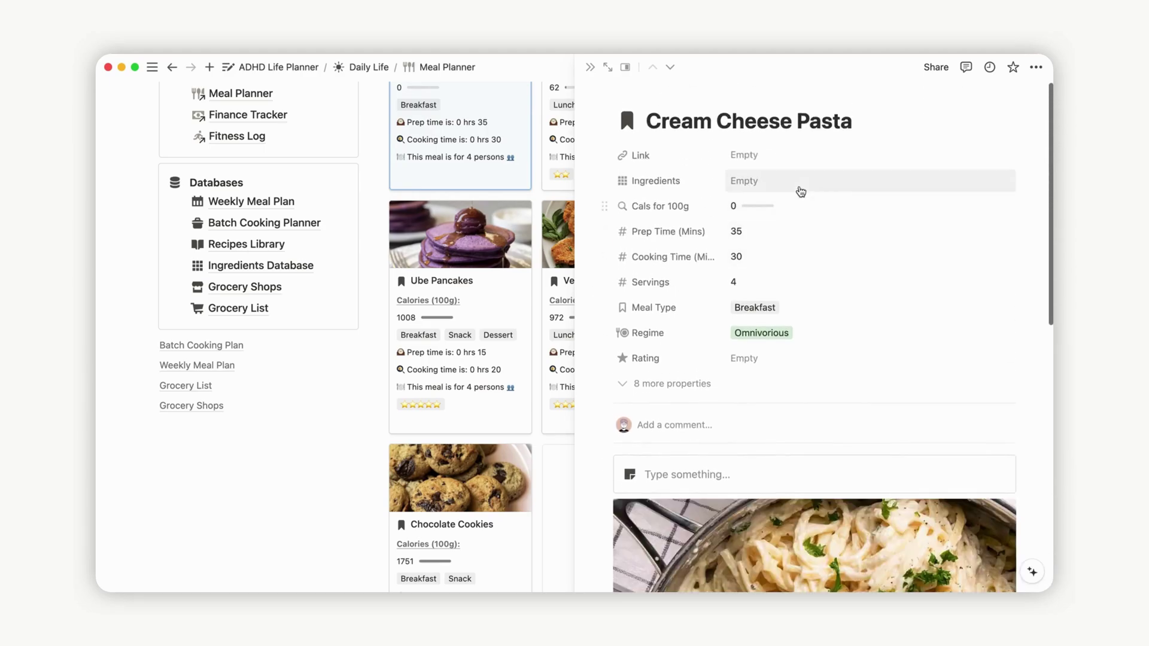
Link Pasta from the Ingredients Database as an ingredient, giving 151 calories per 100g
{"action": "left_click", "coordinate": [785, 180]}
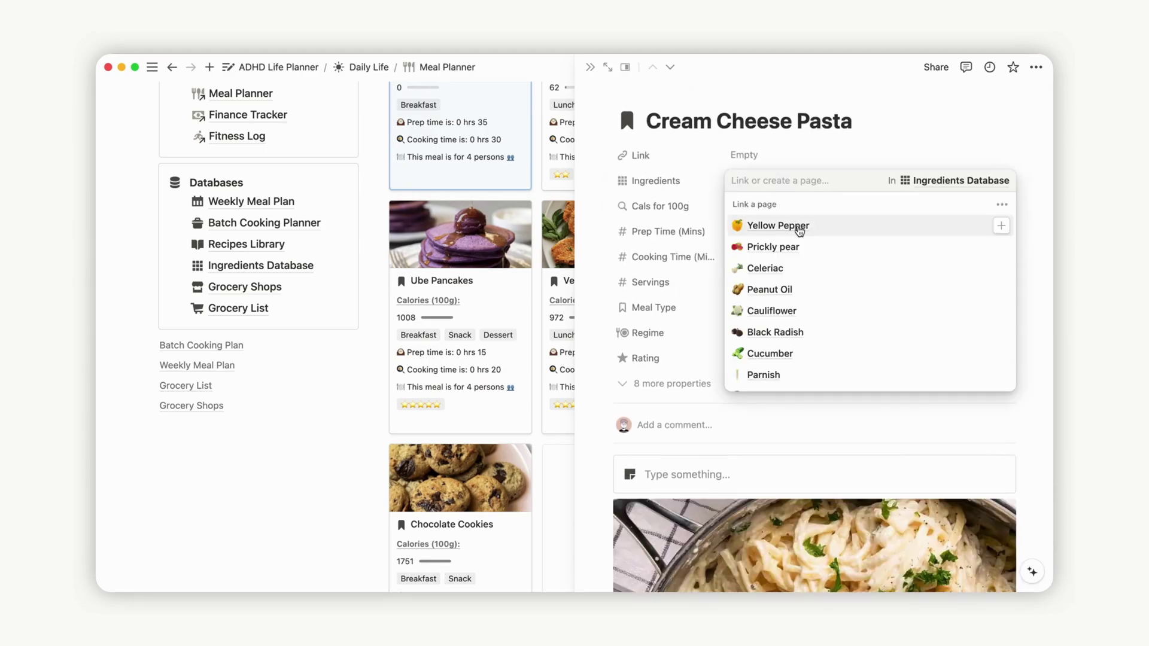
{"action": "type", "text": "pas"}
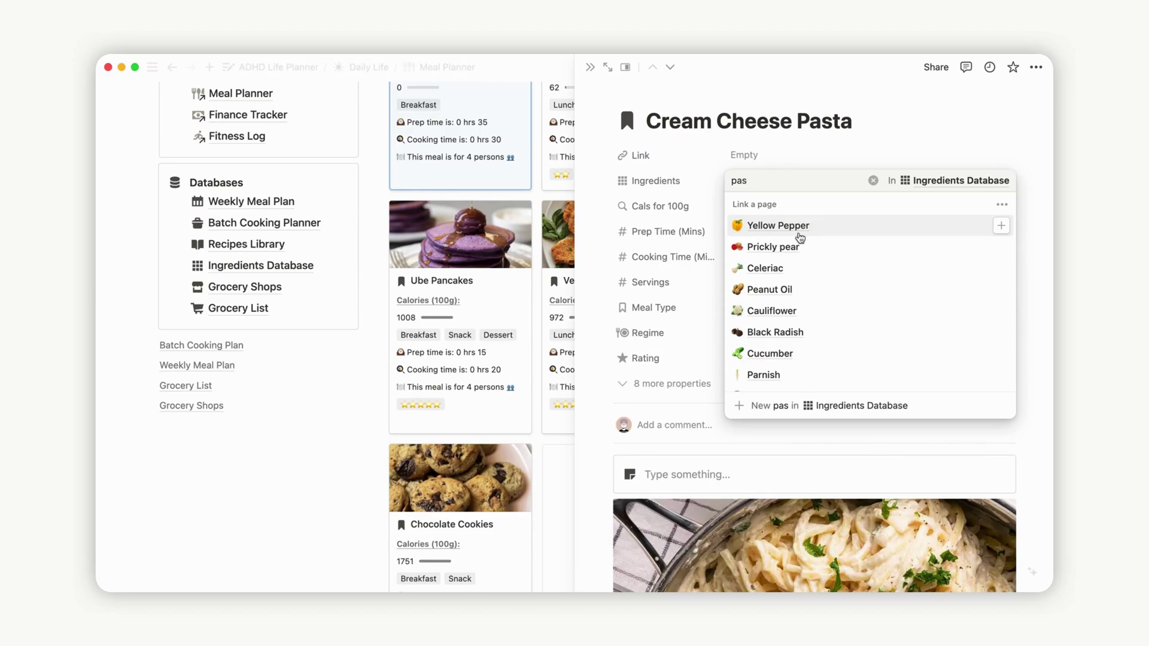
{"action": "left_click", "coordinate": [788, 248]}
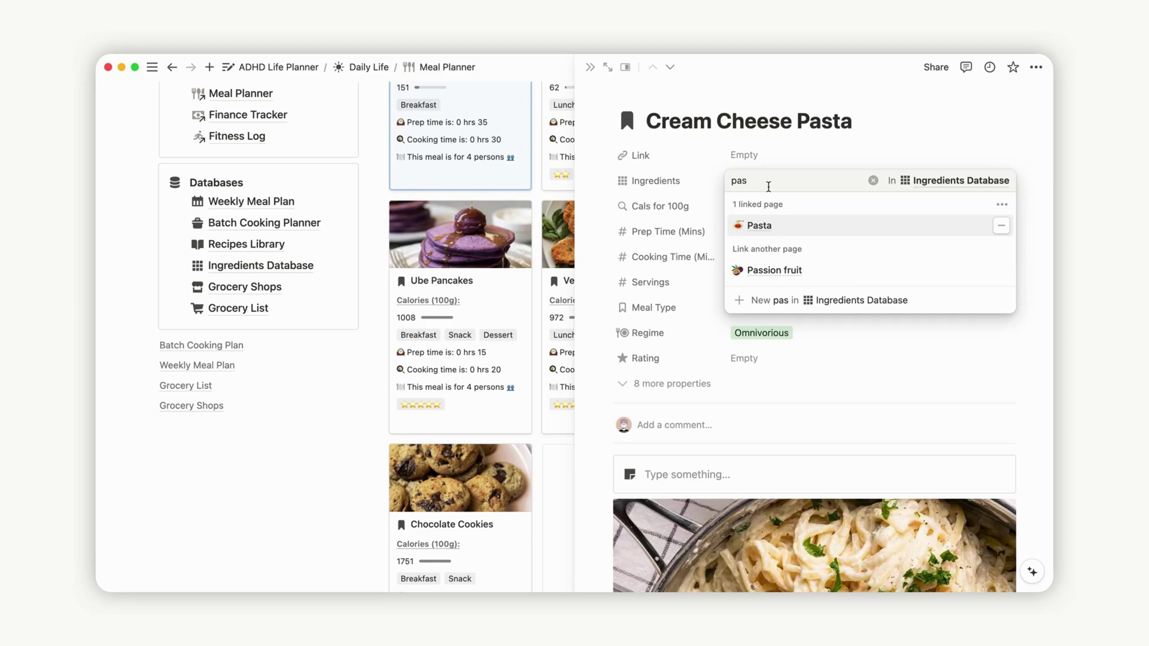
{"action": "key", "text": "BackSpace"}
{"action": "key", "text": "BackSpace"}
{"action": "key", "text": "BackSpace"}
{"action": "type", "text": "cre"}
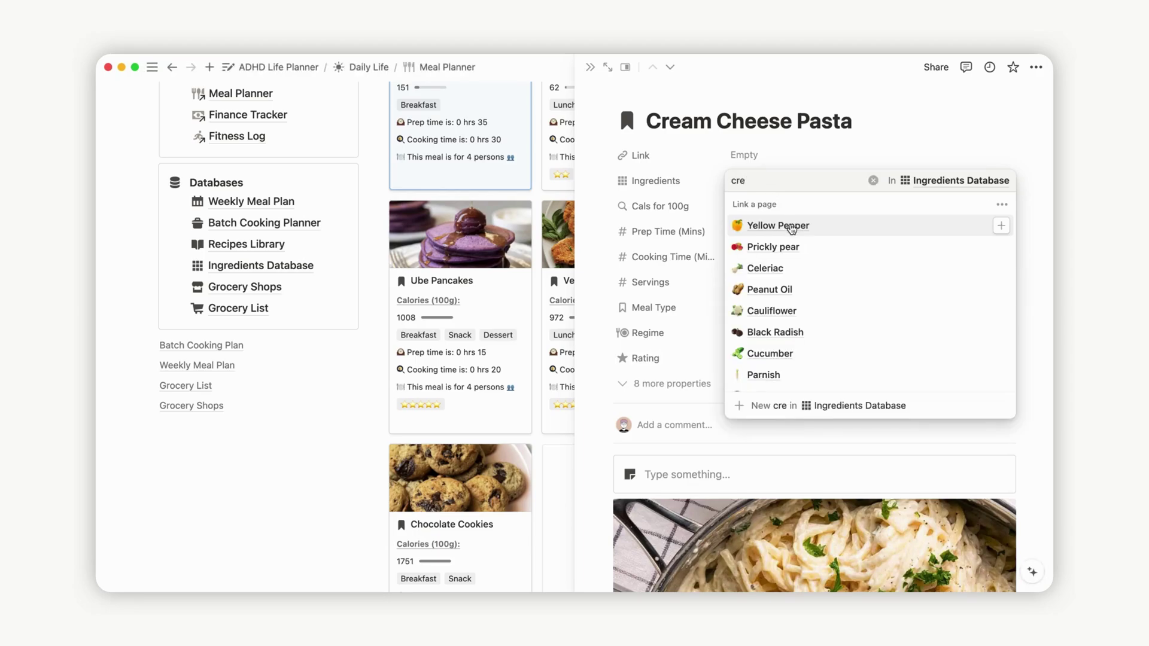
{"action": "type", "text": "a"}
{"action": "key", "text": "BackSpace"}
{"action": "key", "text": "BackSpace"}
{"action": "key", "text": "BackSpace"}
{"action": "key", "text": "BackSpace"}
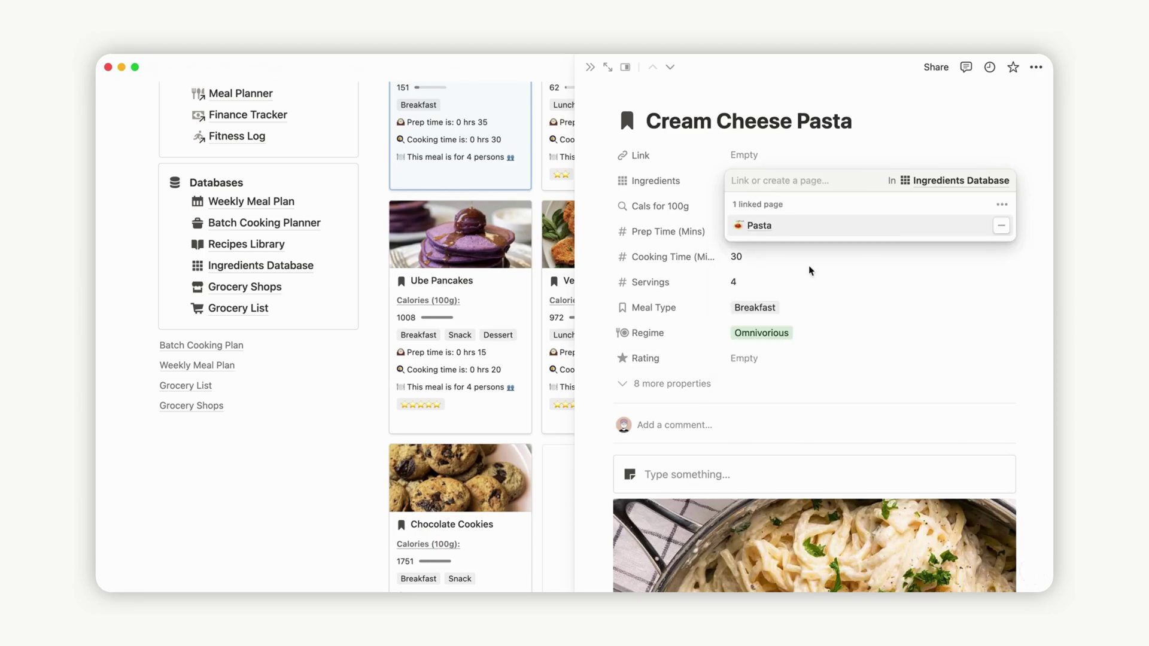
{"action": "left_click", "coordinate": [896, 160]}
{"action": "scroll", "coordinate": [914, 230], "scroll_direction": "down", "scroll_amount": 2}
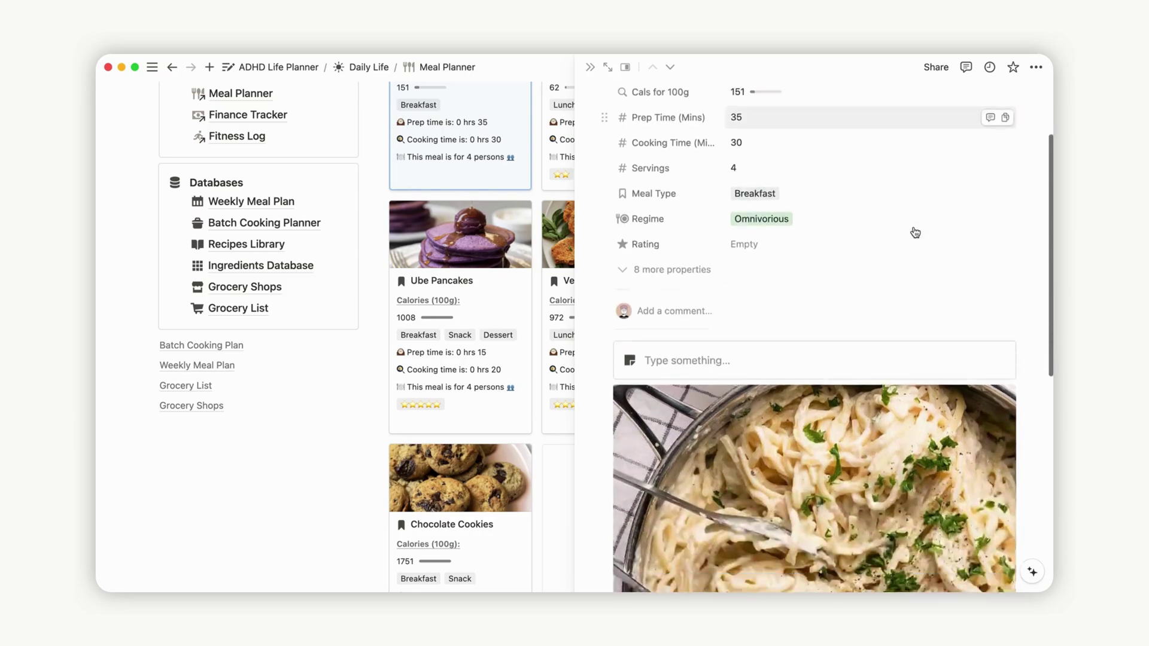
{"action": "scroll", "coordinate": [914, 232], "scroll_direction": "down", "scroll_amount": 8}
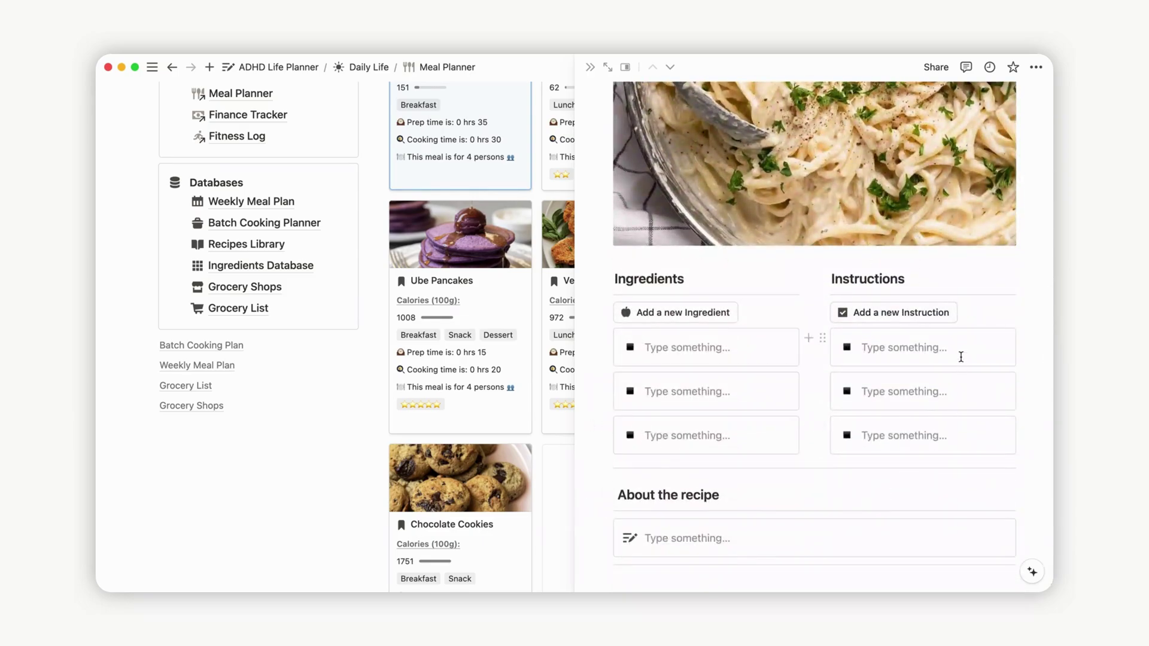
{"action": "scroll", "coordinate": [960, 356], "scroll_direction": "up", "scroll_amount": 10}
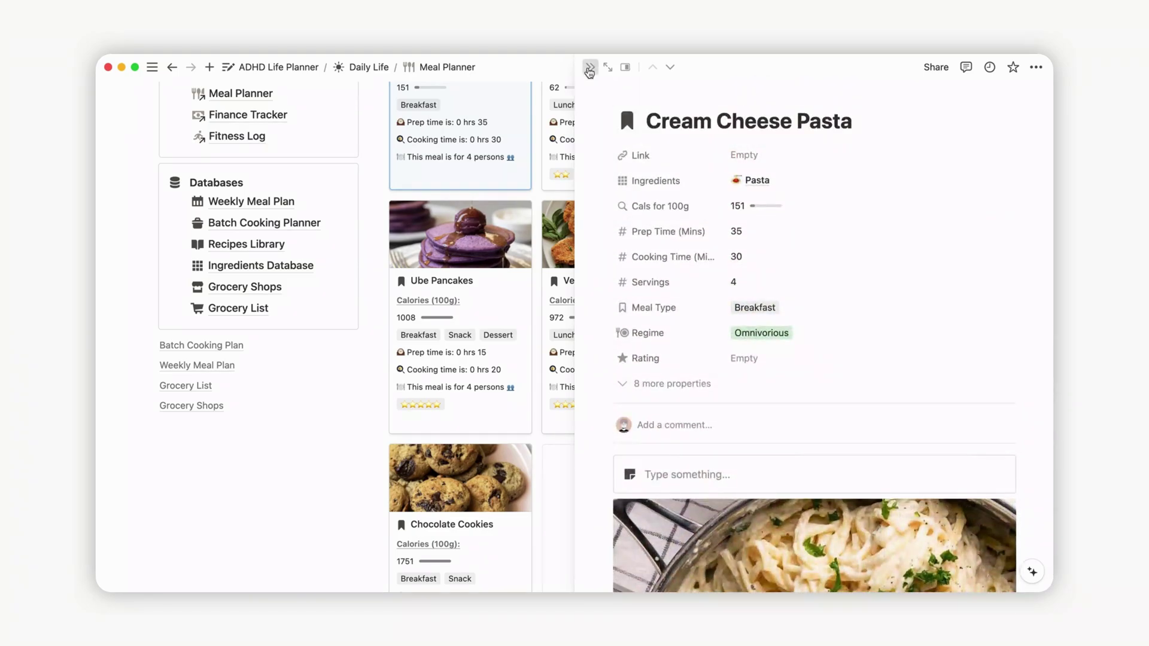
Close the recipe side peek and scroll down to the Weekly Meal Plan board
{"action": "left_click", "coordinate": [589, 69]}
{"action": "scroll", "coordinate": [890, 261], "scroll_direction": "up", "scroll_amount": 3}
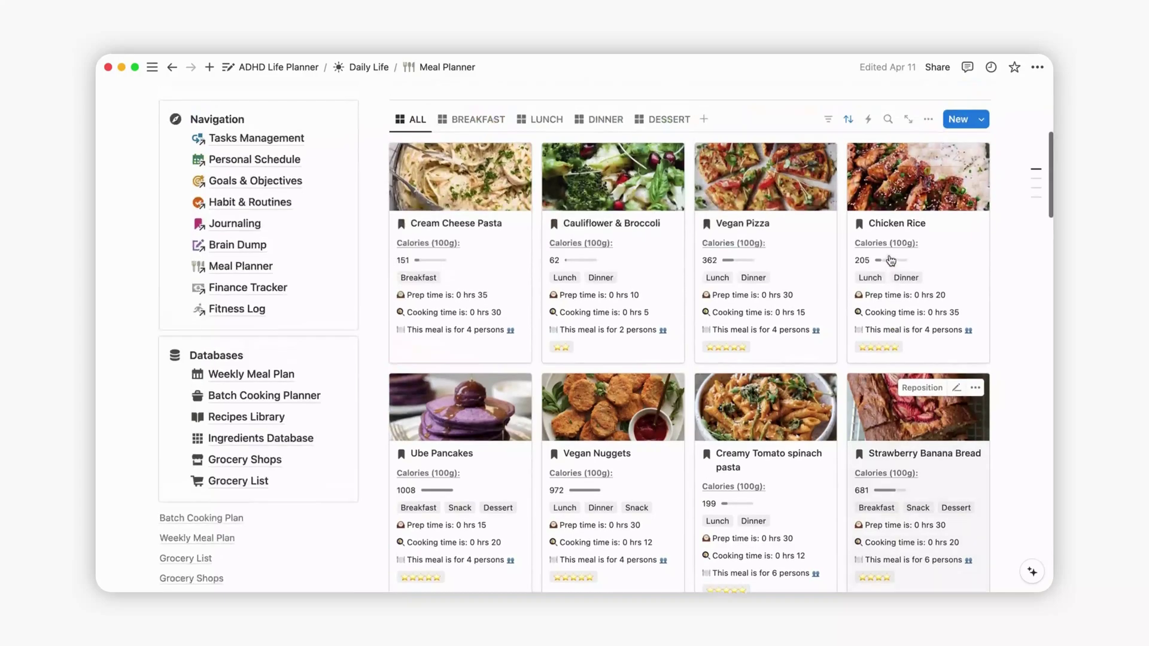
{"action": "scroll", "coordinate": [1016, 333], "scroll_direction": "down", "scroll_amount": 2}
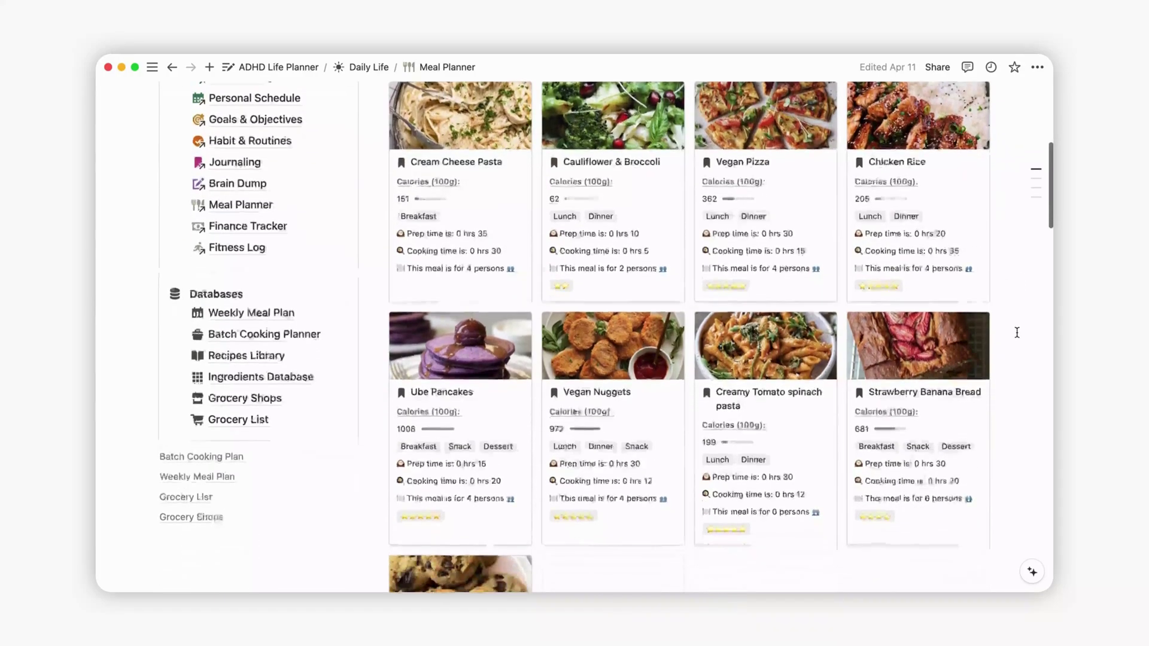
{"action": "scroll", "coordinate": [1016, 333], "scroll_direction": "down", "scroll_amount": 6}
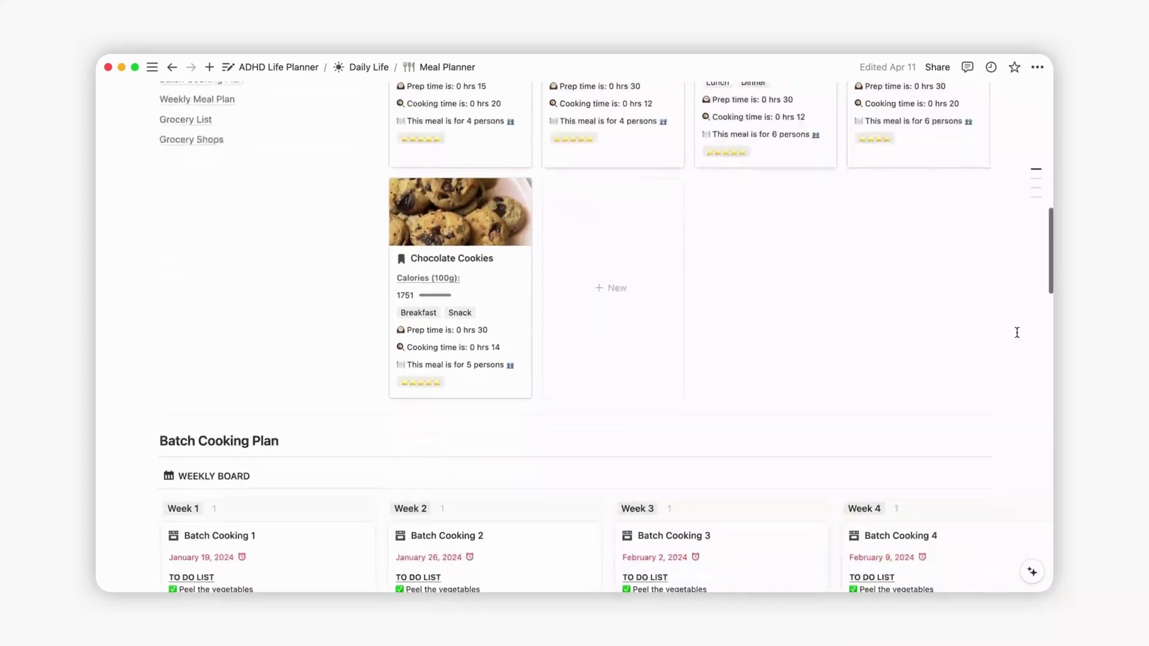
{"action": "scroll", "coordinate": [1016, 333], "scroll_direction": "down", "scroll_amount": 10}
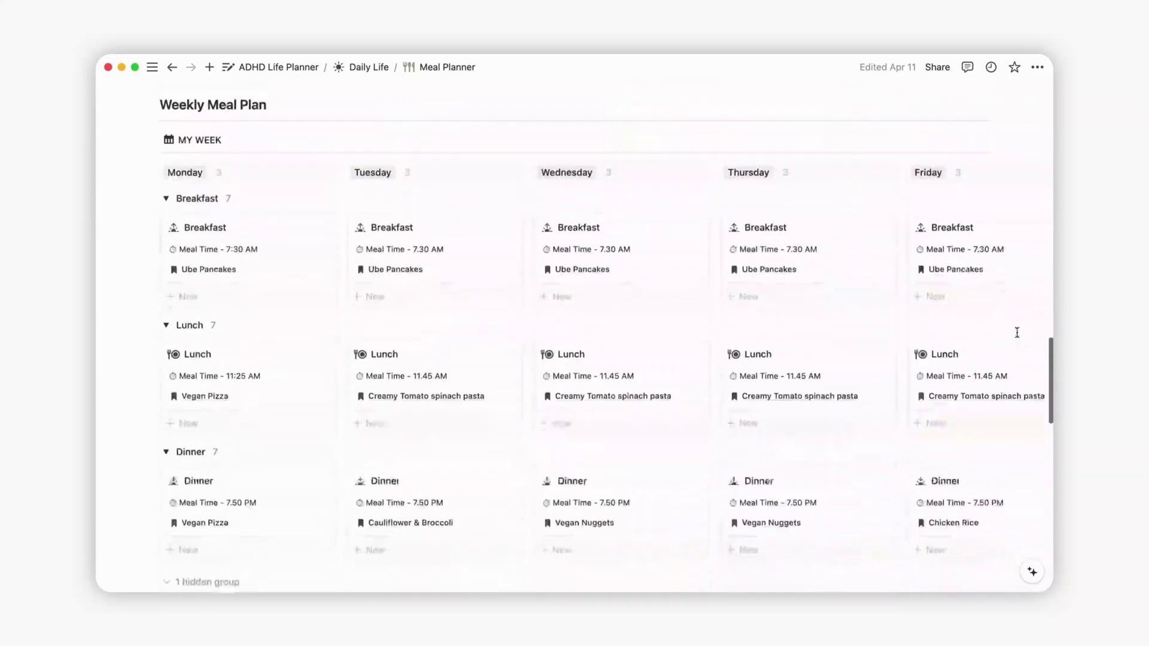
{"action": "scroll", "coordinate": [1016, 333], "scroll_direction": "down", "scroll_amount": 2}
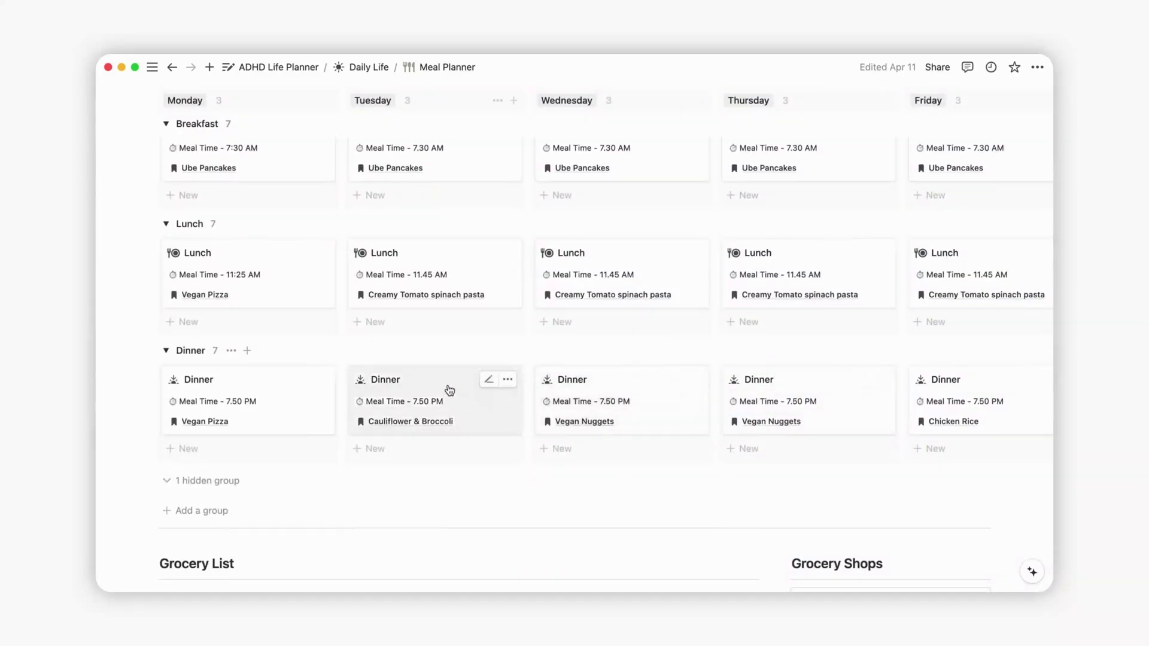
Replace Tuesday dinner's Cauliflower & Broccoli recipe with Cream Cheese Pasta
{"action": "left_click", "coordinate": [446, 388]}
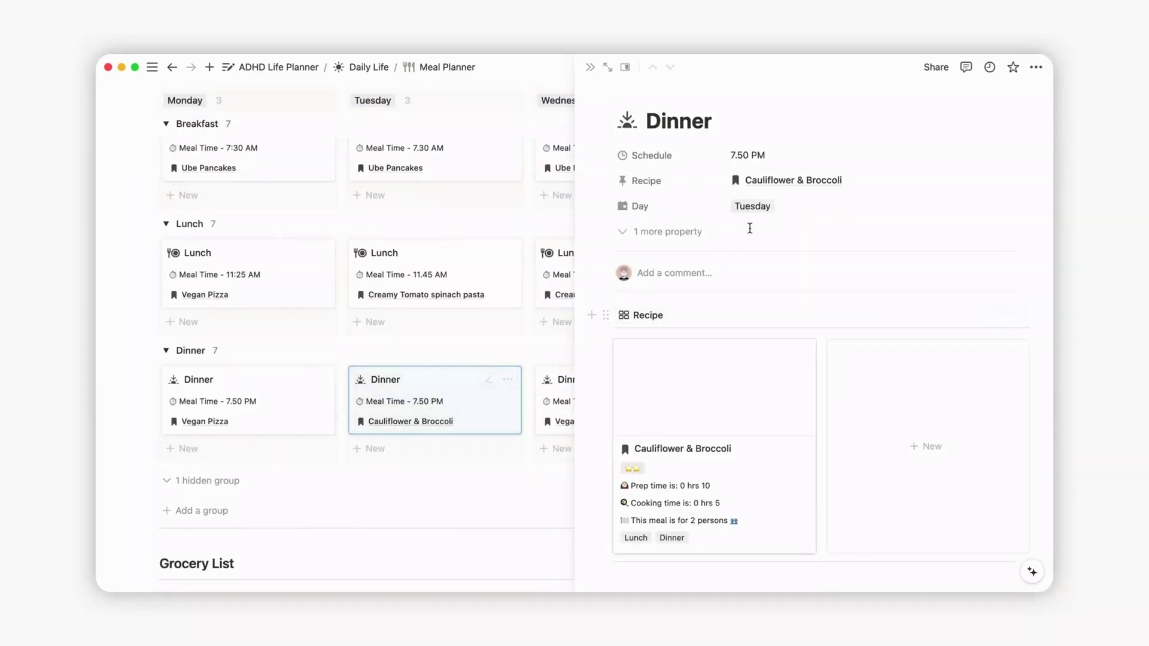
{"action": "left_click", "coordinate": [989, 180]}
{"action": "left_click", "coordinate": [780, 182]}
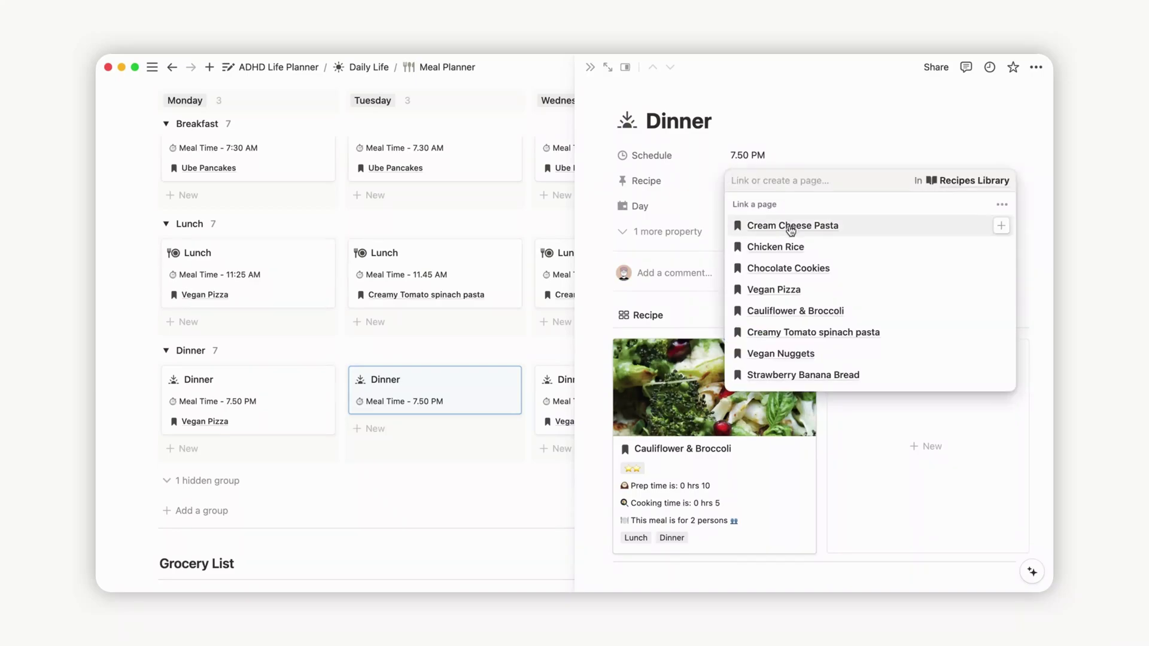
{"action": "left_click", "coordinate": [789, 225]}
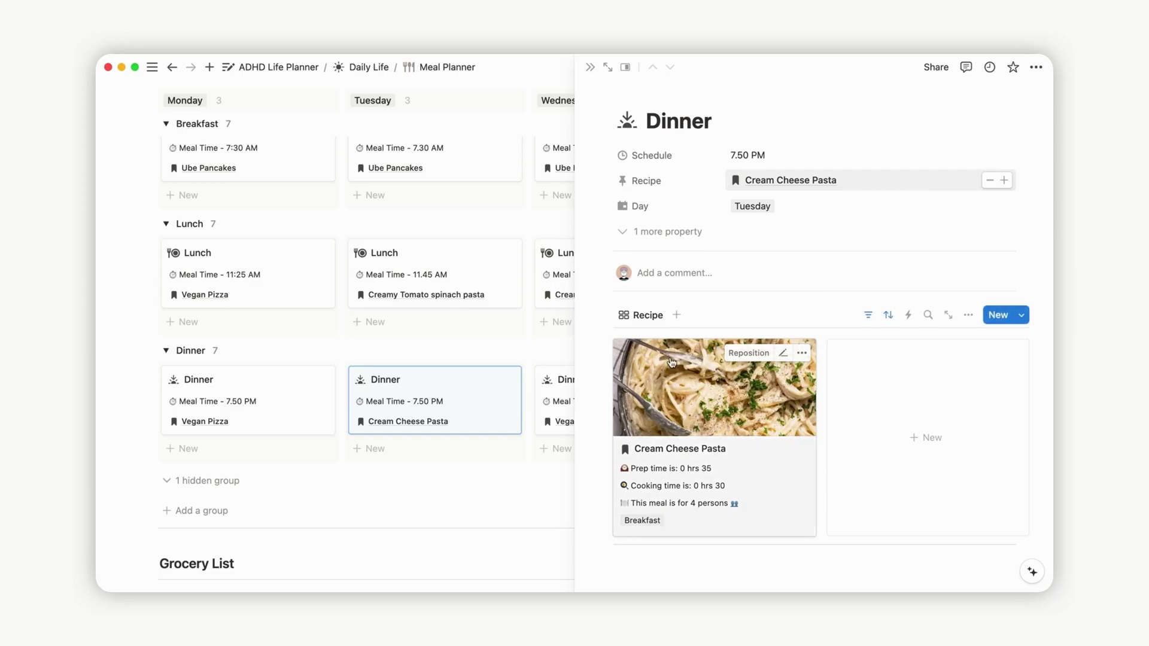
{"action": "left_click", "coordinate": [590, 68]}
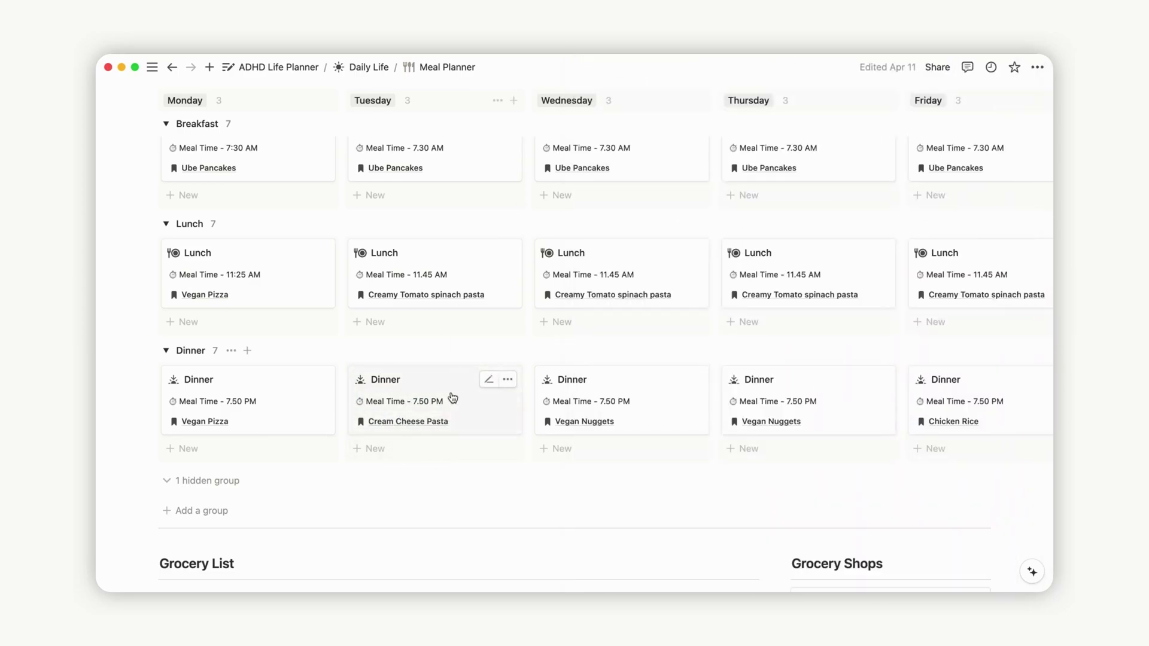
{"action": "scroll", "coordinate": [1008, 492], "scroll_direction": "up", "scroll_amount": 15}
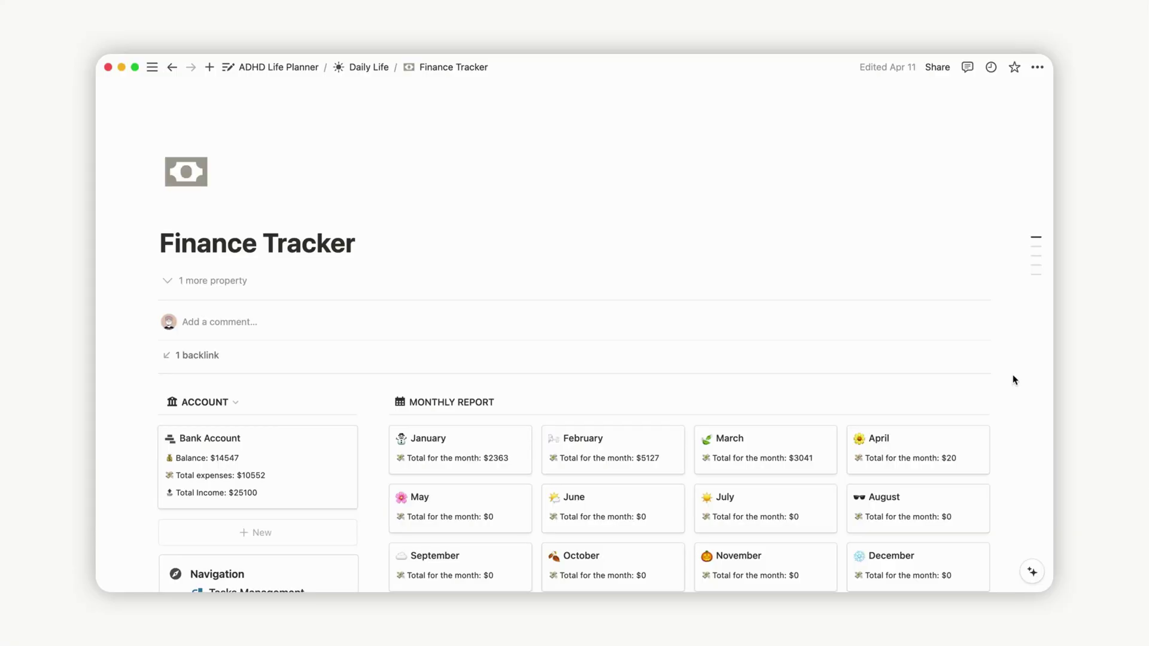
Scroll the Finance Tracker page and open its Transactions database
{"action": "scroll", "coordinate": [1014, 380], "scroll_direction": "down", "scroll_amount": 5}
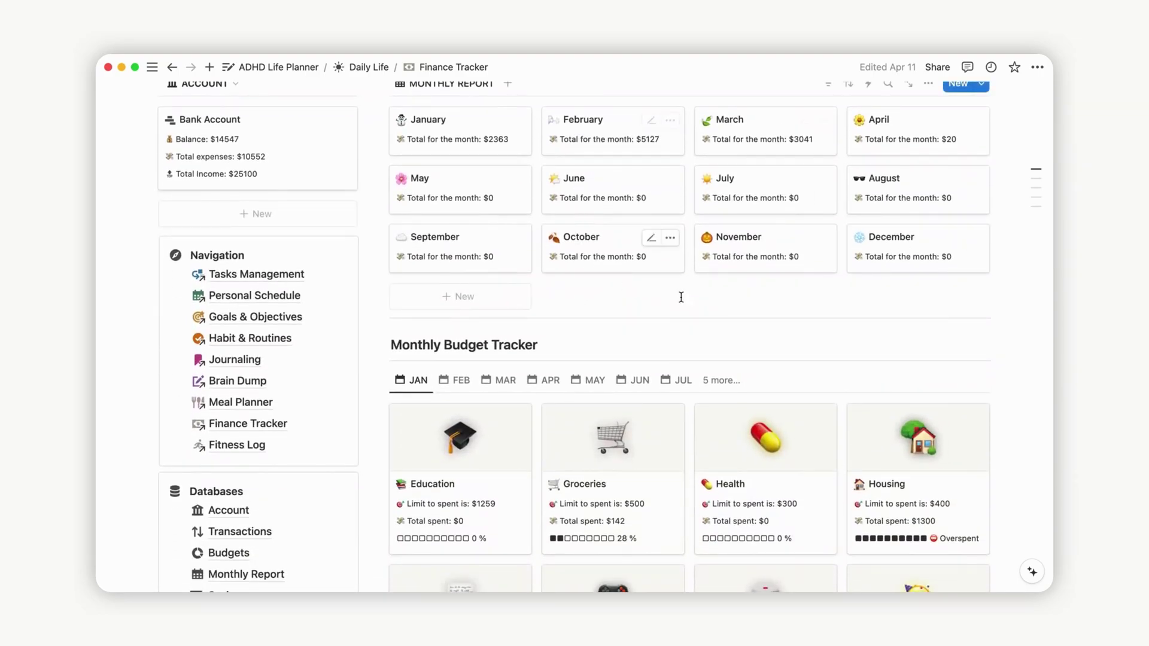
{"action": "scroll", "coordinate": [680, 295], "scroll_direction": "down", "scroll_amount": 1}
{"action": "scroll", "coordinate": [680, 297], "scroll_direction": "up", "scroll_amount": 2}
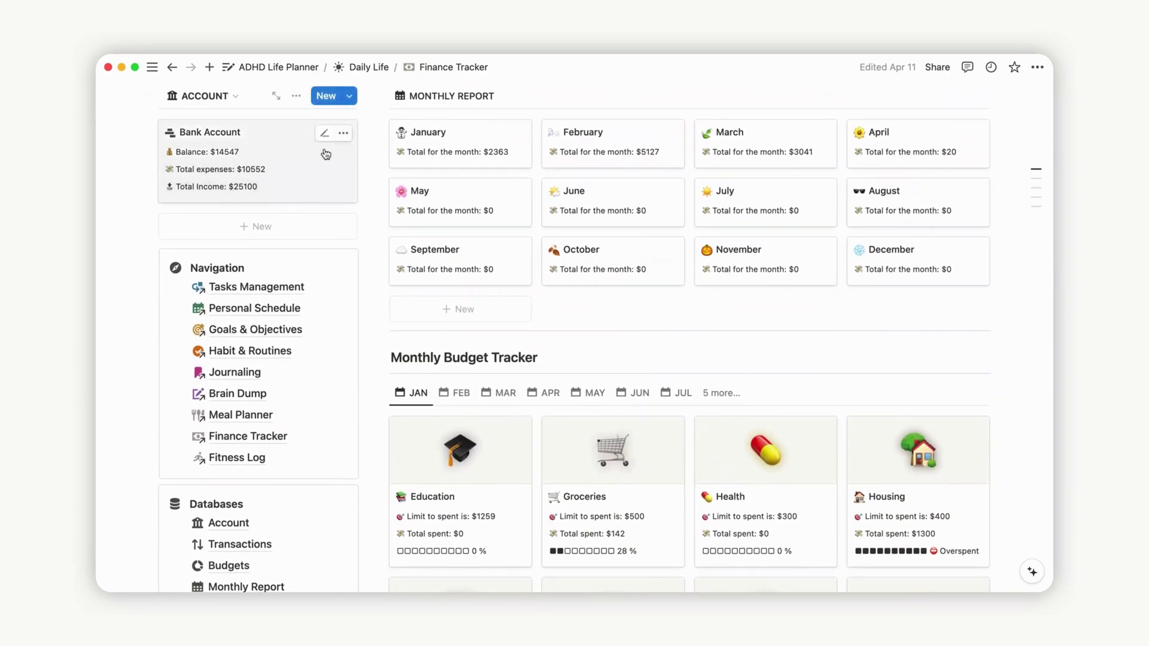
{"action": "scroll", "coordinate": [971, 341], "scroll_direction": "down", "scroll_amount": 12}
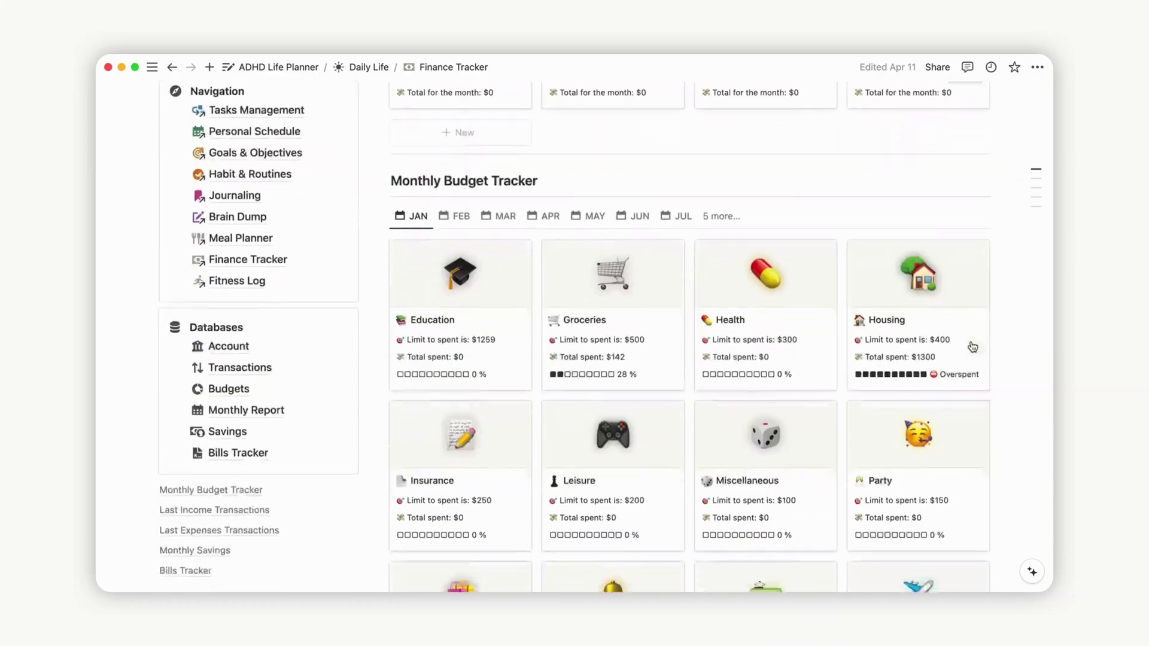
{"action": "scroll", "coordinate": [993, 203], "scroll_direction": "down", "scroll_amount": 15}
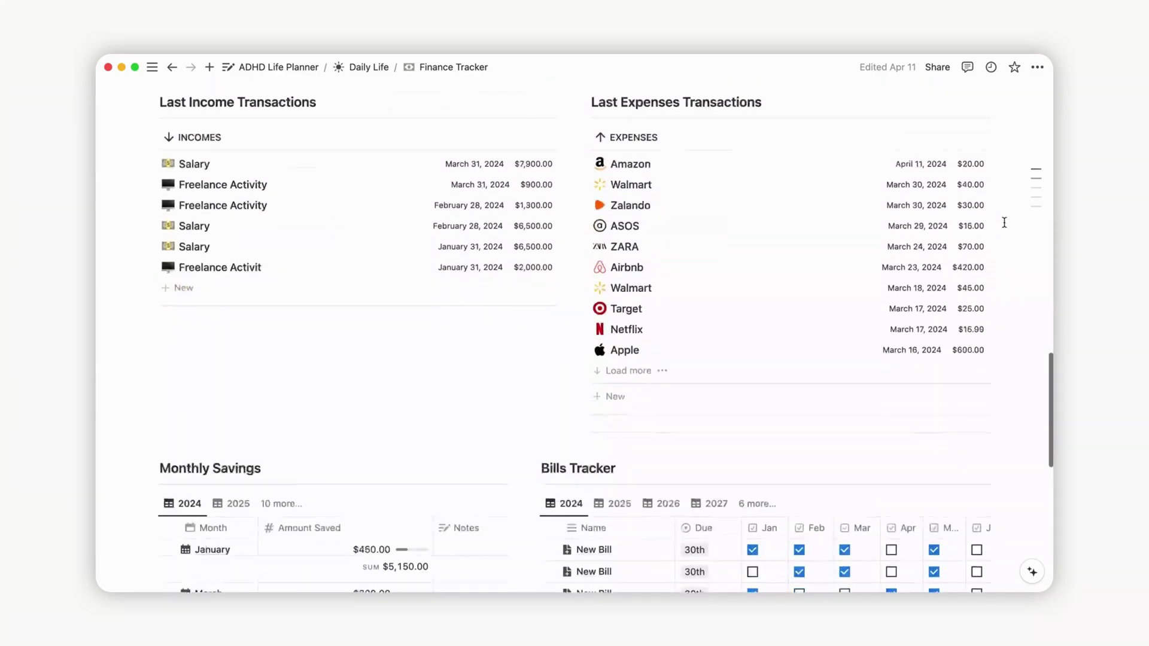
{"action": "scroll", "coordinate": [1003, 222], "scroll_direction": "up", "scroll_amount": 20}
{"action": "scroll", "coordinate": [1004, 222], "scroll_direction": "up", "scroll_amount": 5}
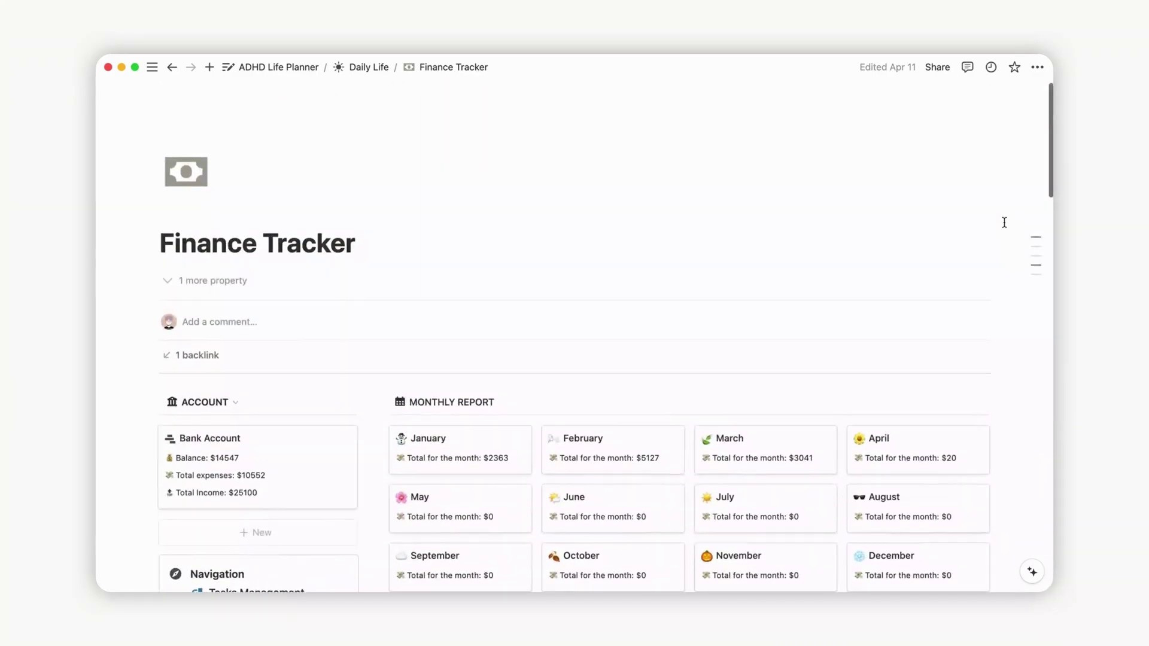
{"action": "scroll", "coordinate": [1004, 222], "scroll_direction": "down", "scroll_amount": 9}
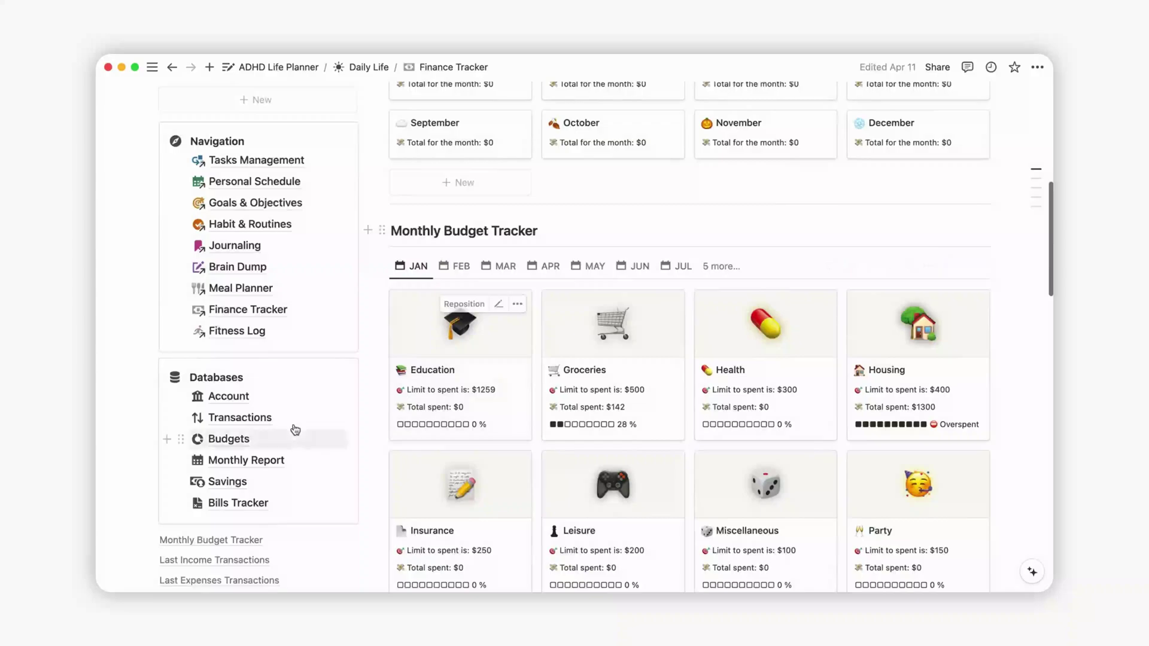
{"action": "left_click", "coordinate": [258, 418]}
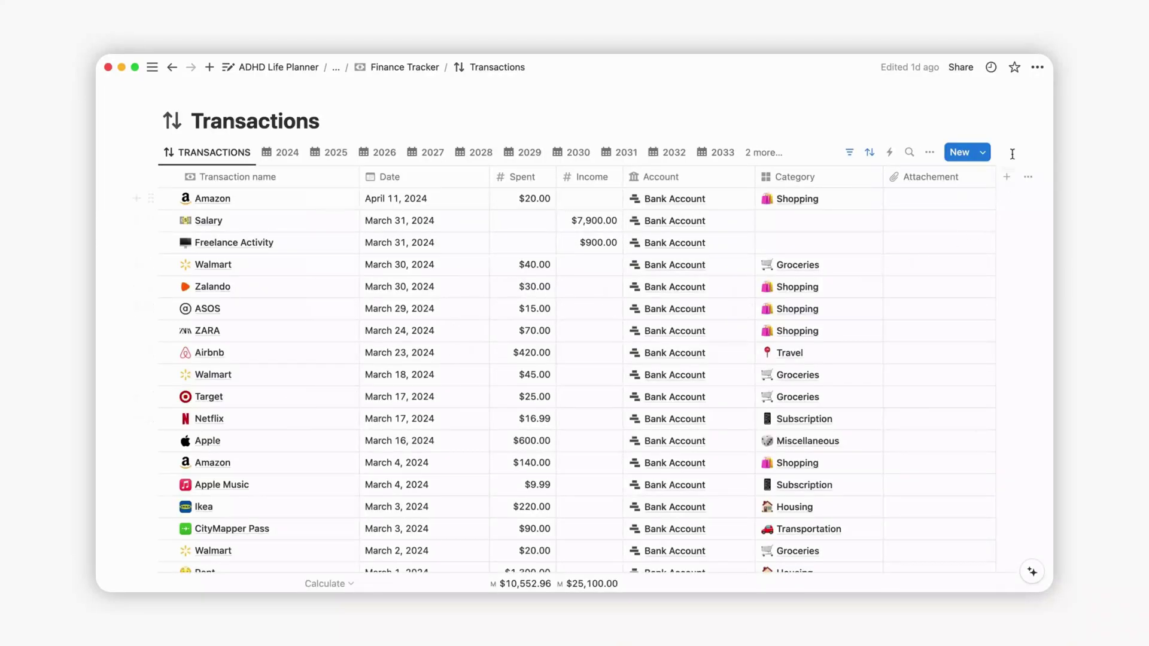
Set the New Transaction template as the default for all Transactions views
{"action": "left_click", "coordinate": [982, 155]}
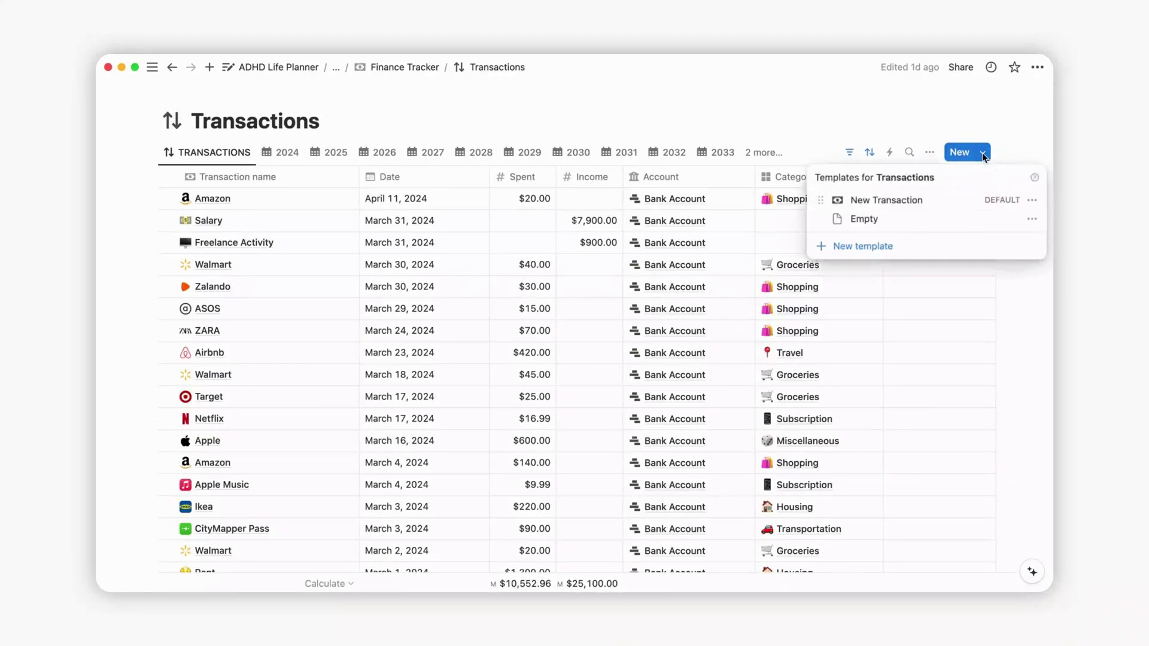
{"action": "left_click", "coordinate": [1033, 203]}
{"action": "left_click", "coordinate": [941, 184]}
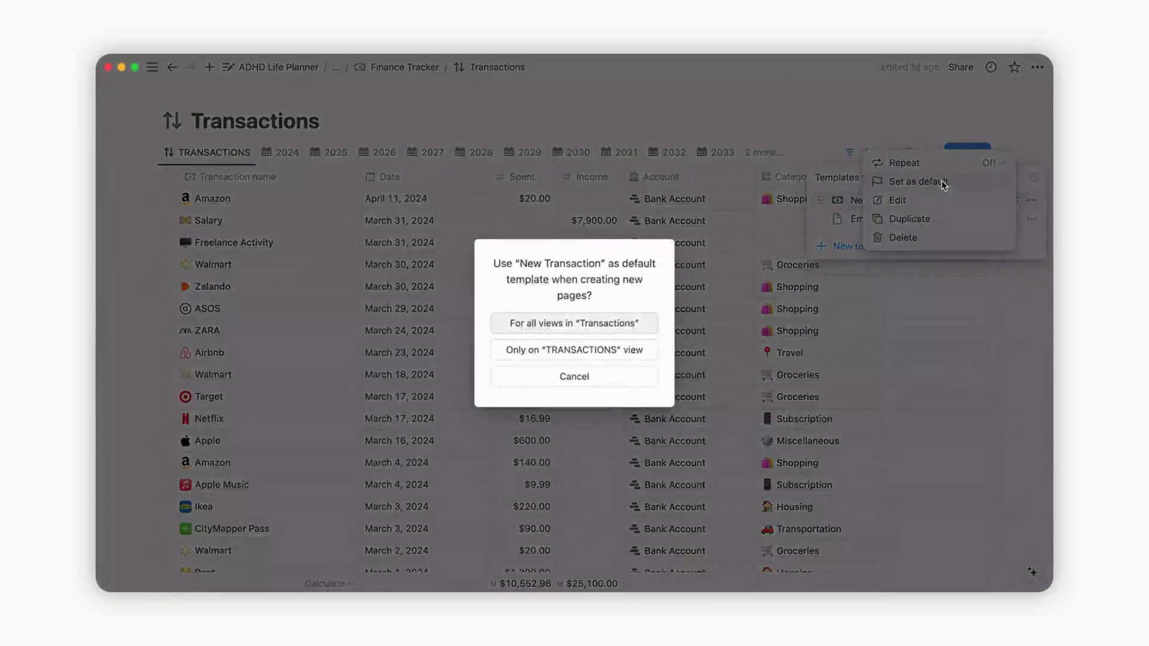
{"action": "left_click", "coordinate": [627, 326]}
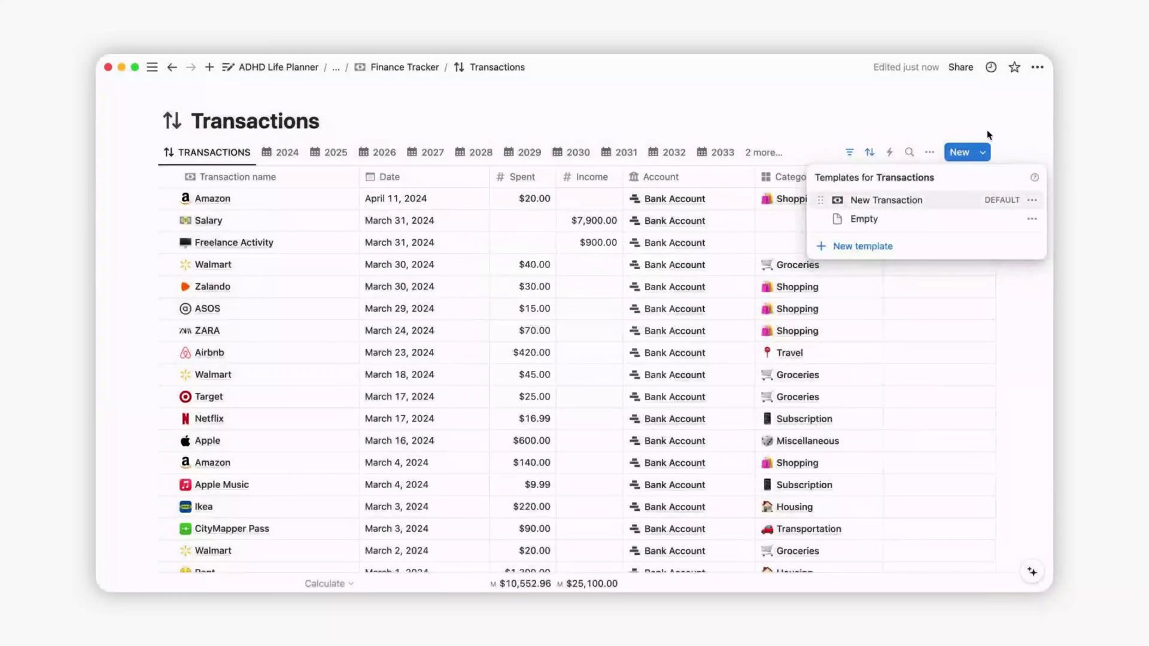
{"action": "left_click", "coordinate": [1005, 106]}
Add a New Transaction row dated August 9, 2024
{"action": "scroll", "coordinate": [358, 257], "scroll_direction": "down", "scroll_amount": 20}
{"action": "scroll", "coordinate": [751, 352], "scroll_direction": "up", "scroll_amount": 5}
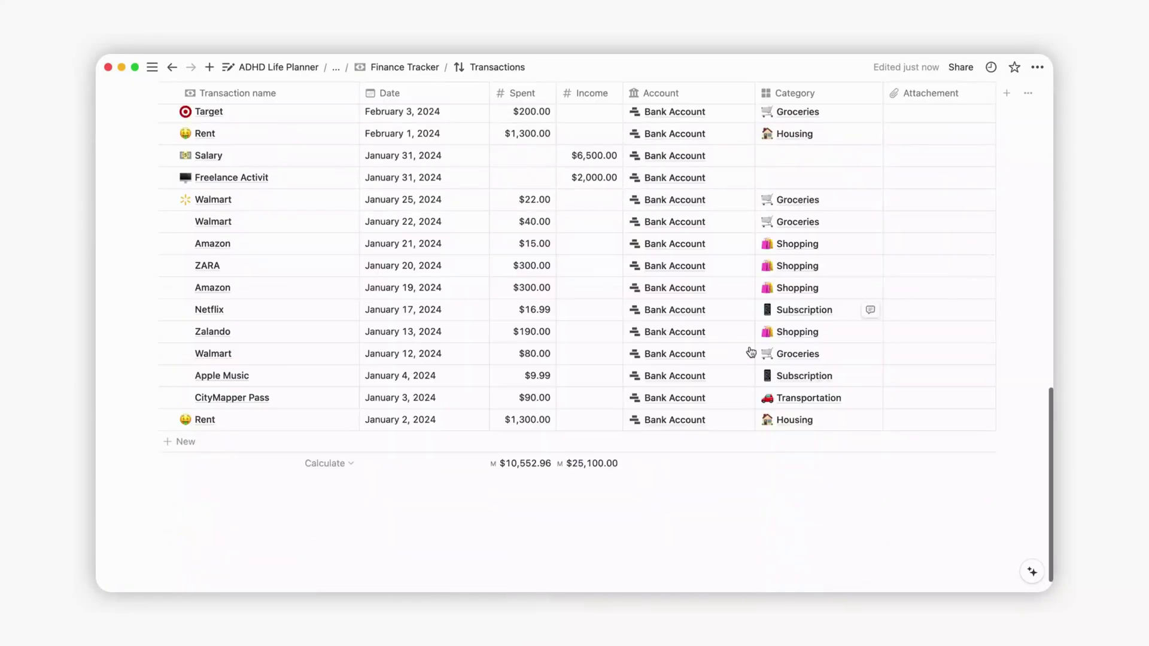
{"action": "left_click", "coordinate": [178, 447]}
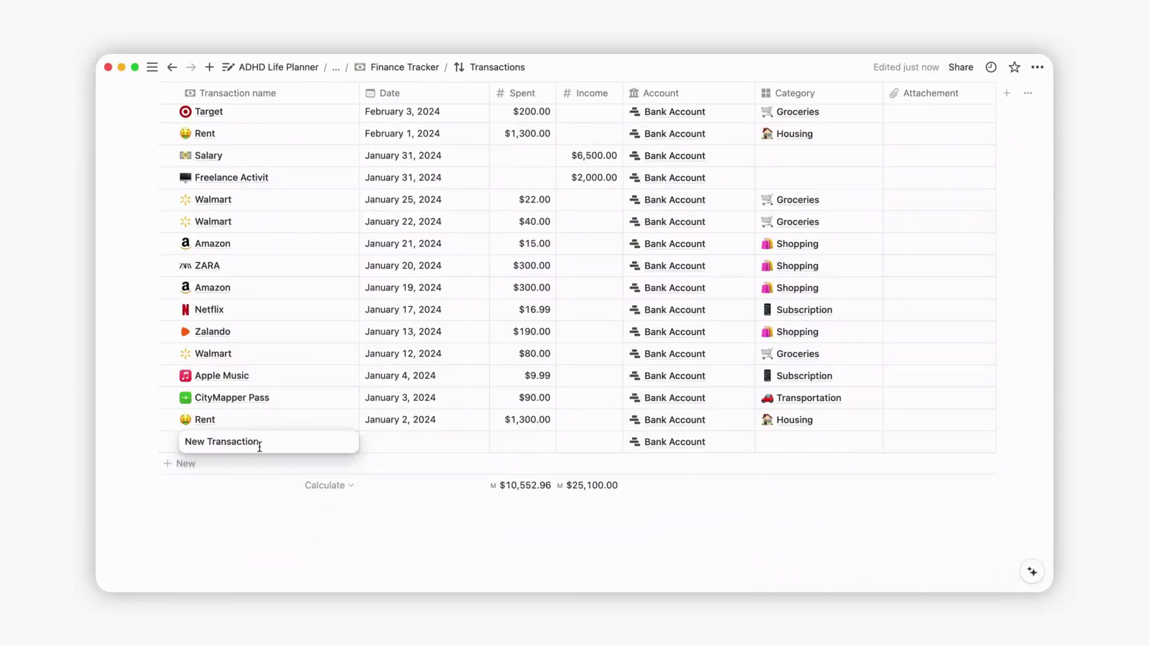
{"action": "left_click", "coordinate": [410, 443]}
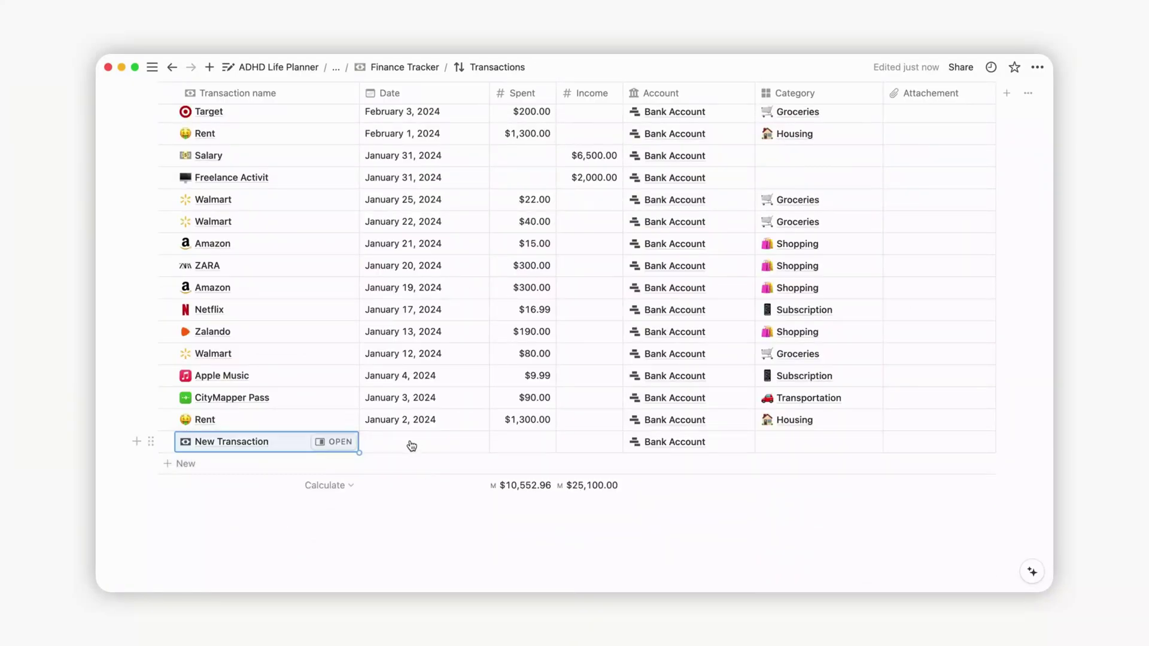
{"action": "left_click", "coordinate": [410, 443]}
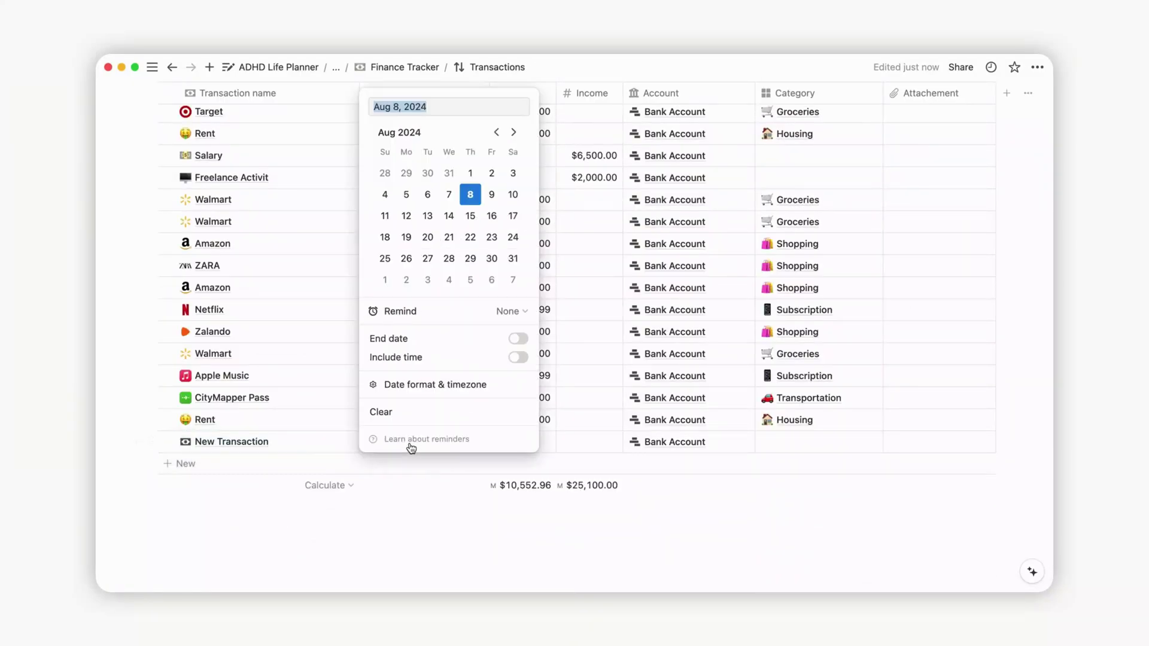
{"action": "left_click", "coordinate": [495, 198]}
{"action": "key", "text": "Escape"}
Enter $399.00 spent, link it to the Housing category, and return to Finance Tracker
{"action": "scroll", "coordinate": [585, 264], "scroll_direction": "up", "scroll_amount": 10}
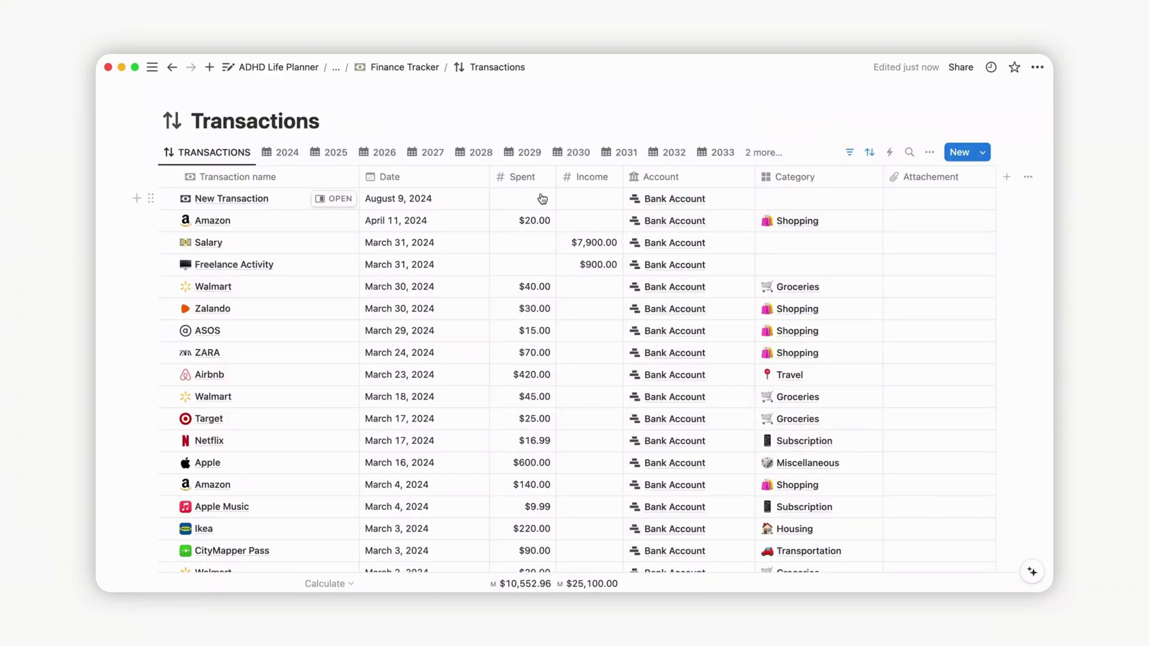
{"action": "left_click", "coordinate": [524, 200]}
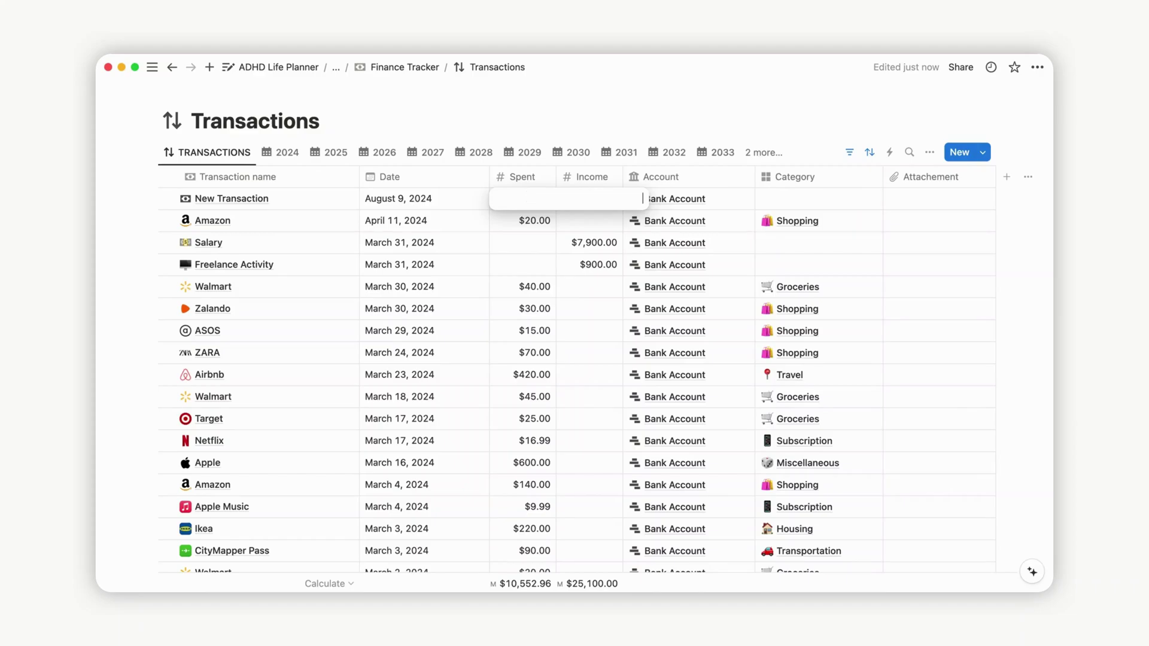
{"action": "key", "text": "Return"}
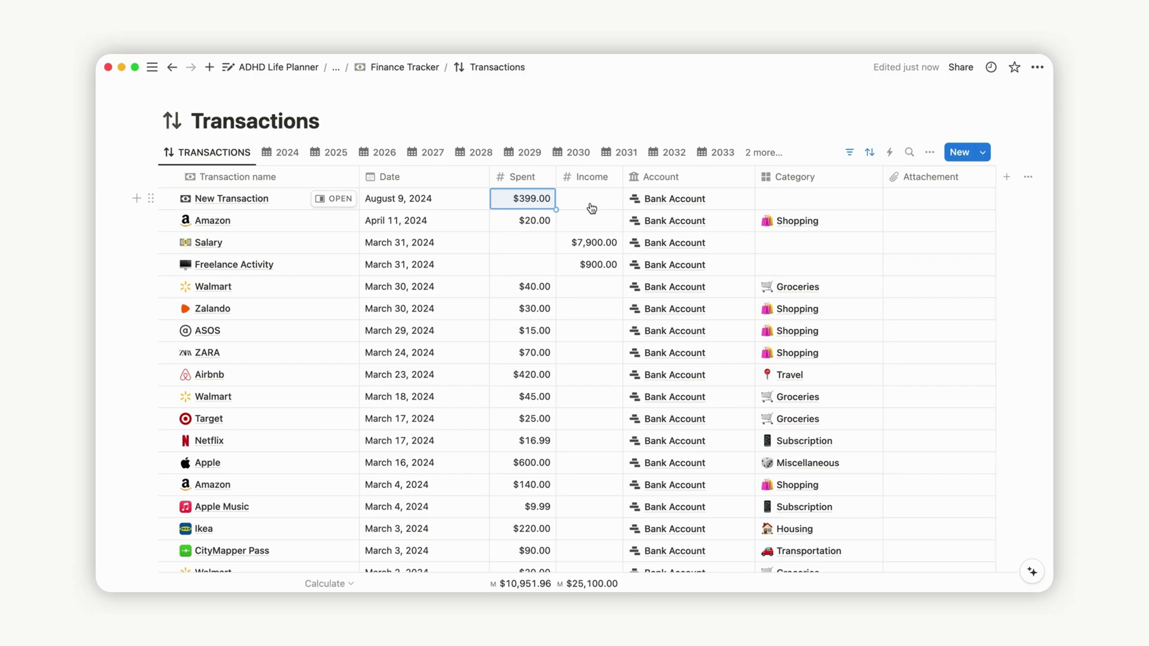
{"action": "left_click", "coordinate": [796, 205]}
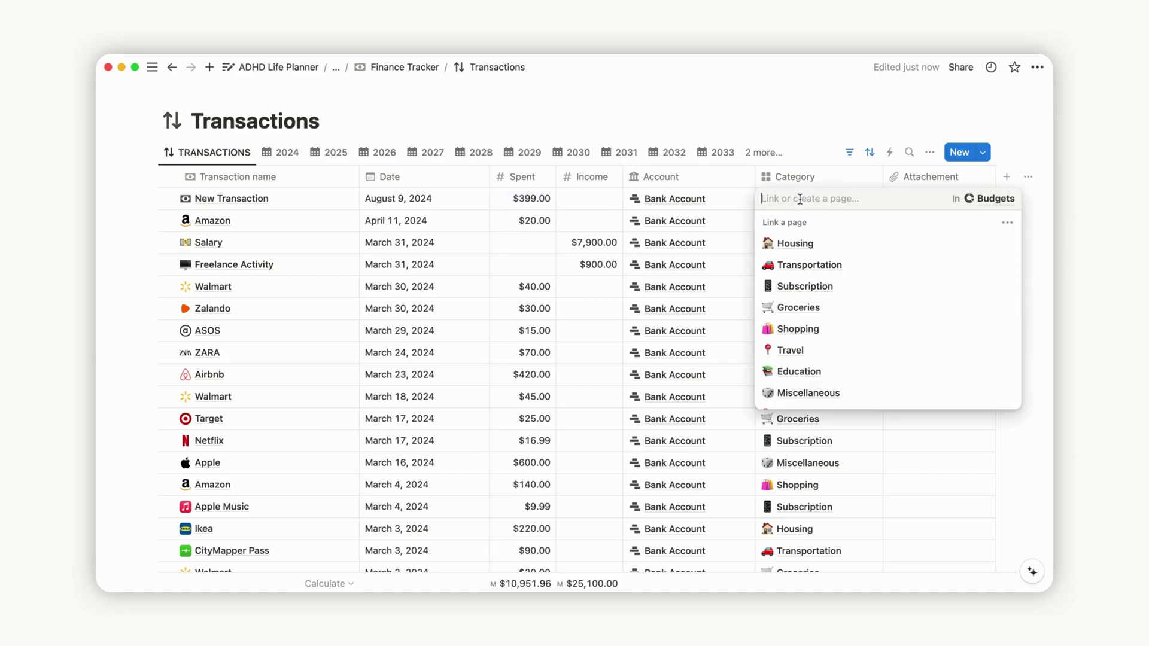
{"action": "left_click", "coordinate": [811, 245]}
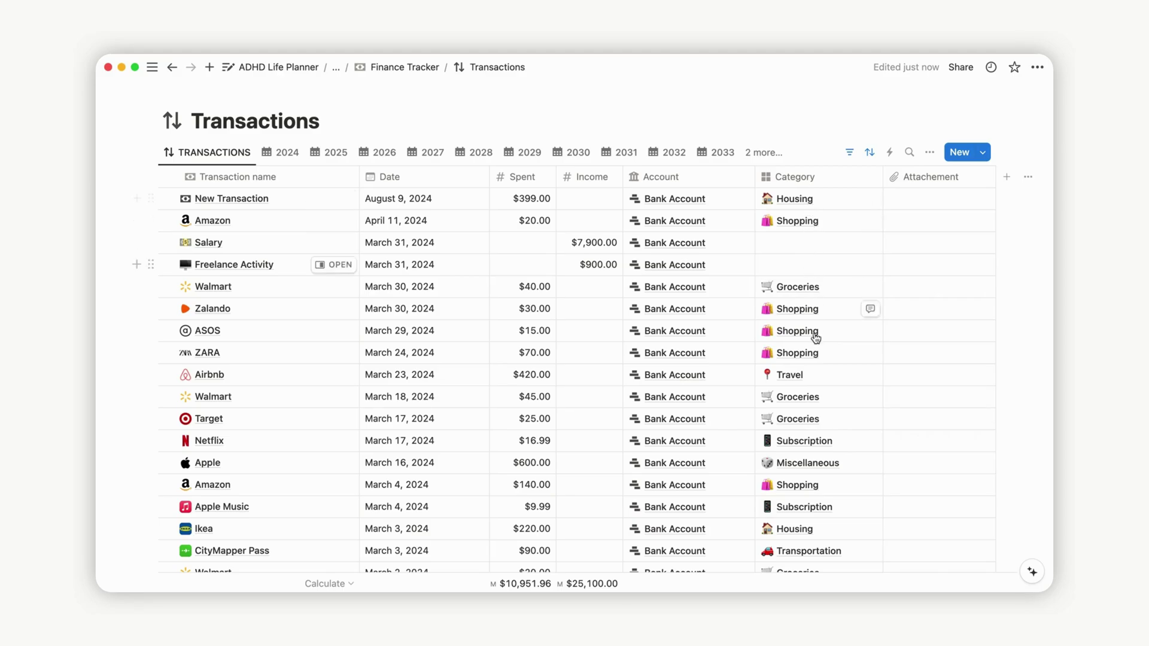
{"action": "scroll", "coordinate": [823, 469], "scroll_direction": "down", "scroll_amount": 10}
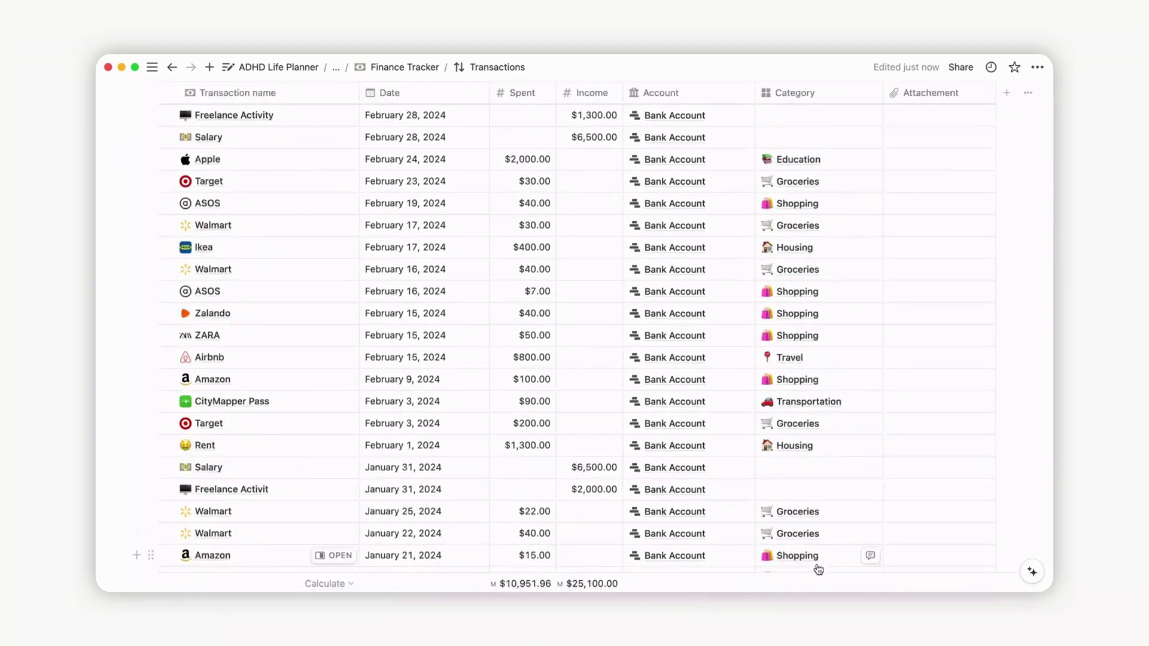
{"action": "scroll", "coordinate": [817, 431], "scroll_direction": "up", "scroll_amount": 10}
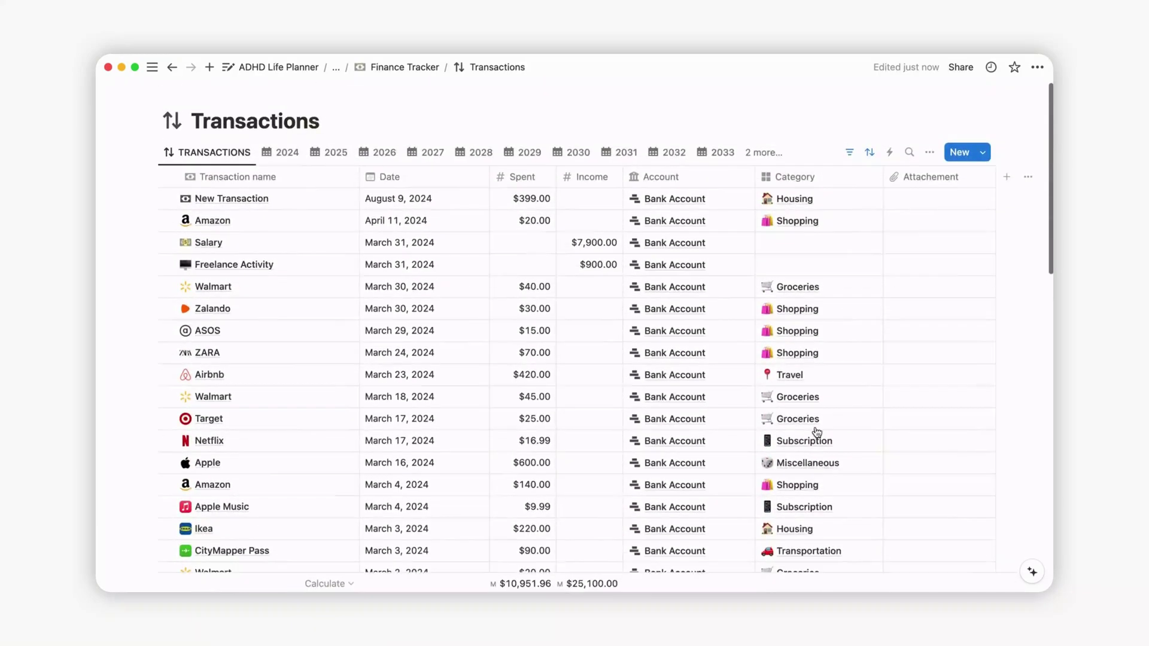
{"action": "left_click", "coordinate": [411, 67]}
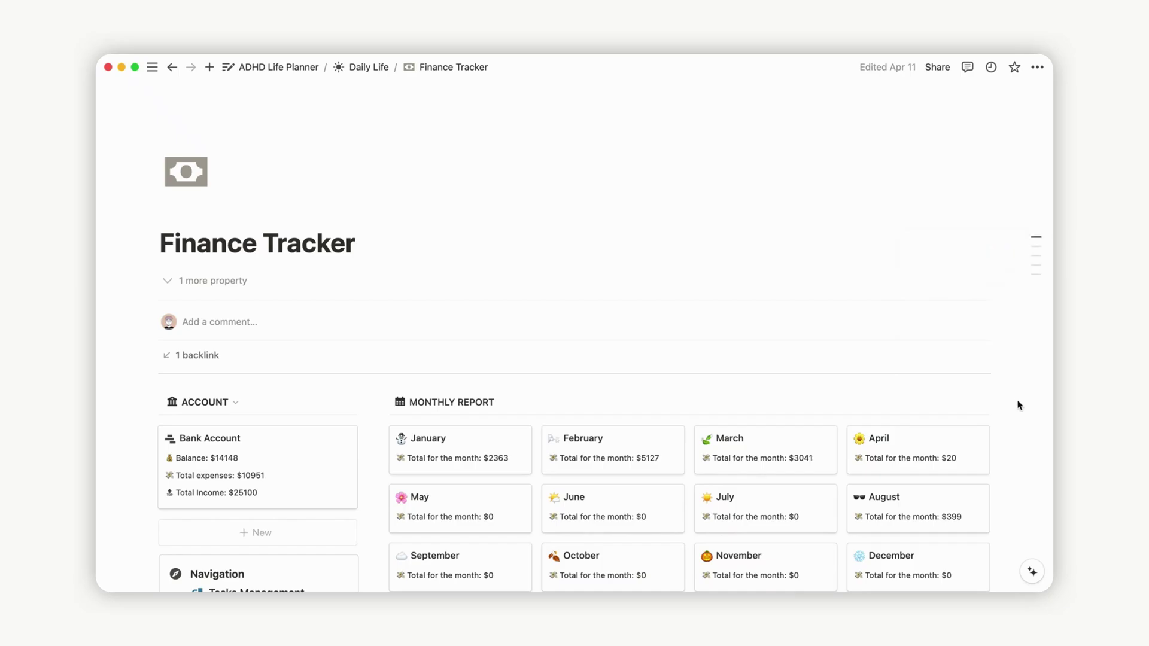
Browse the February, March and April budget views, then switch to the AUG view
{"action": "scroll", "coordinate": [1017, 401], "scroll_direction": "down", "scroll_amount": 10}
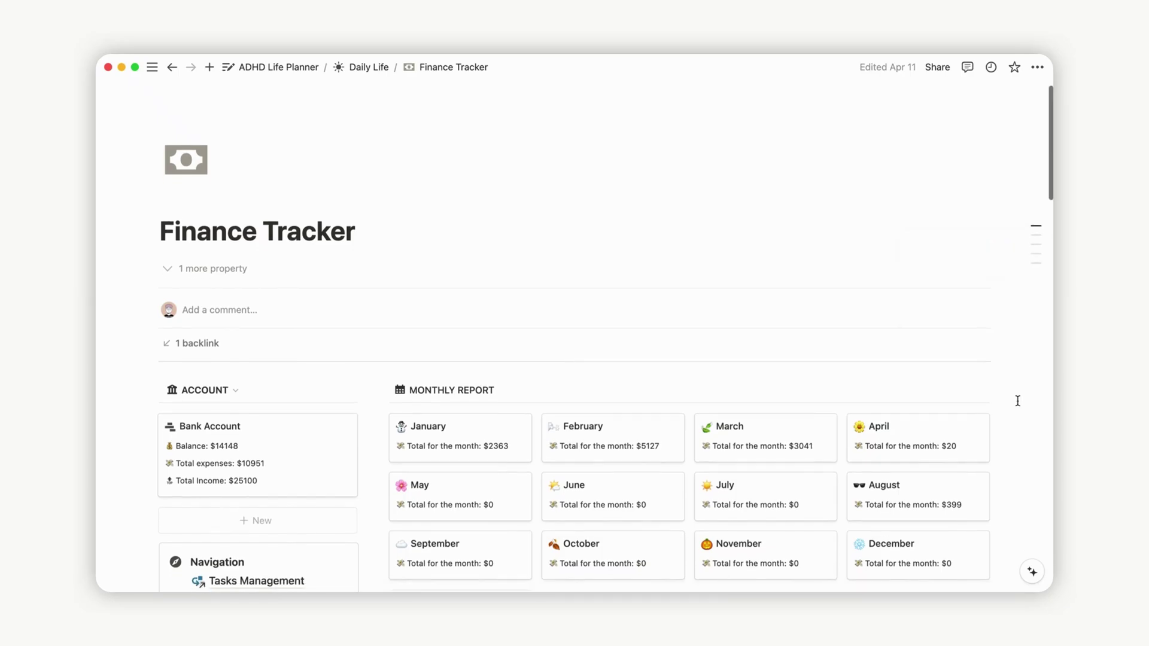
{"action": "scroll", "coordinate": [1017, 400], "scroll_direction": "down", "scroll_amount": 8}
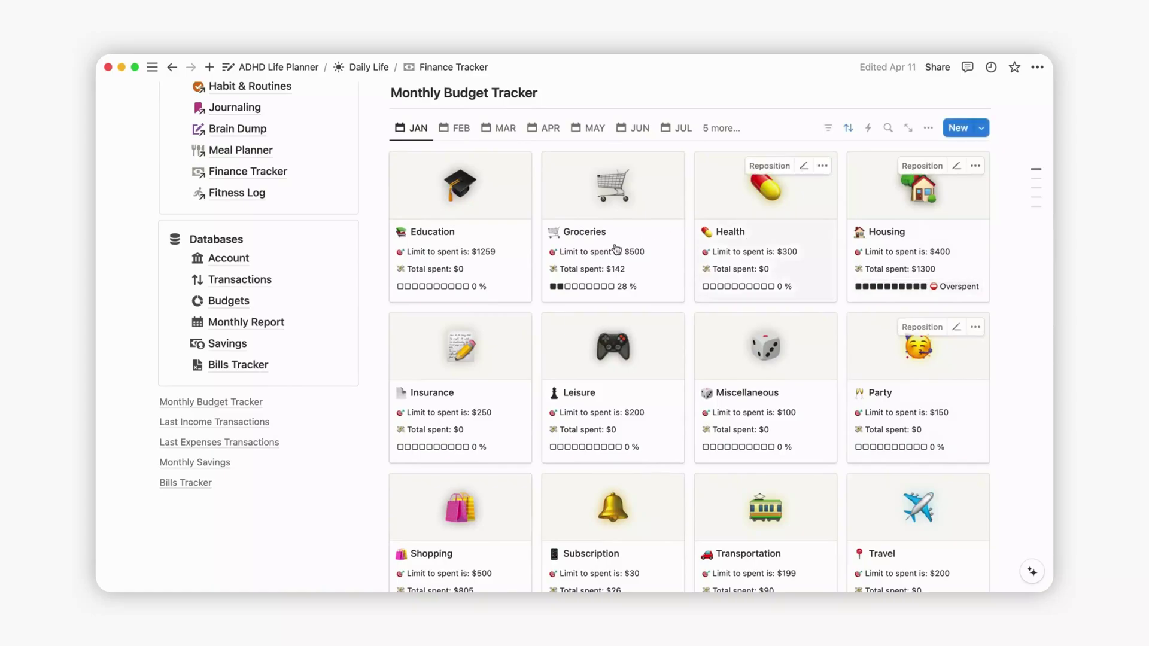
{"action": "left_click", "coordinate": [460, 129]}
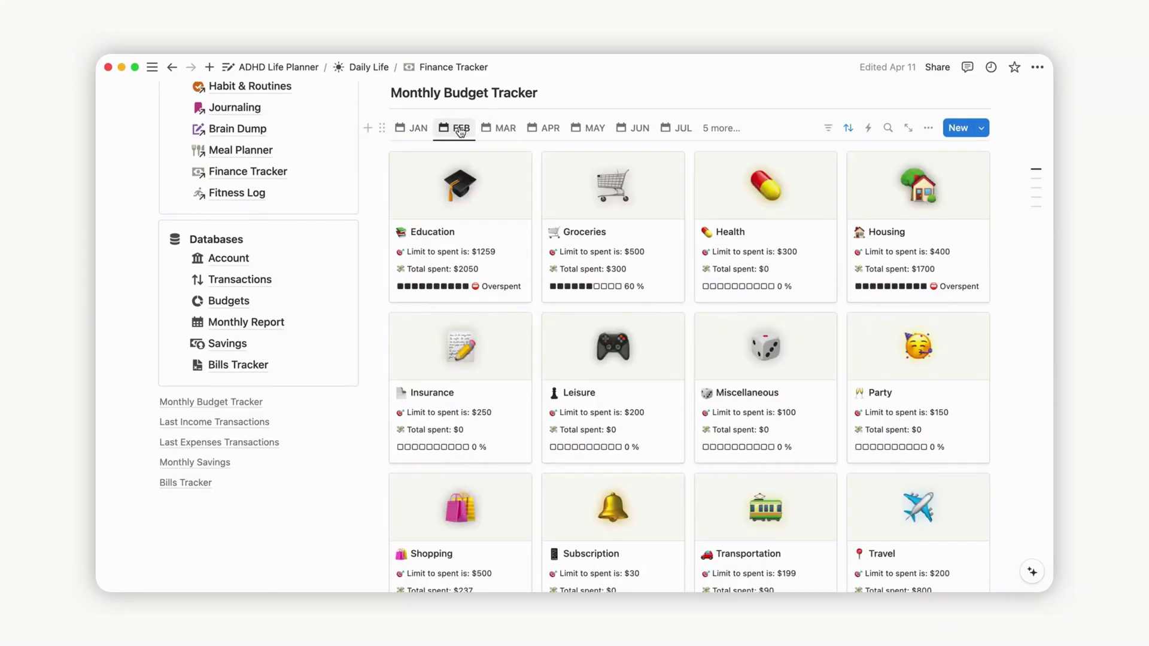
{"action": "left_click", "coordinate": [505, 129]}
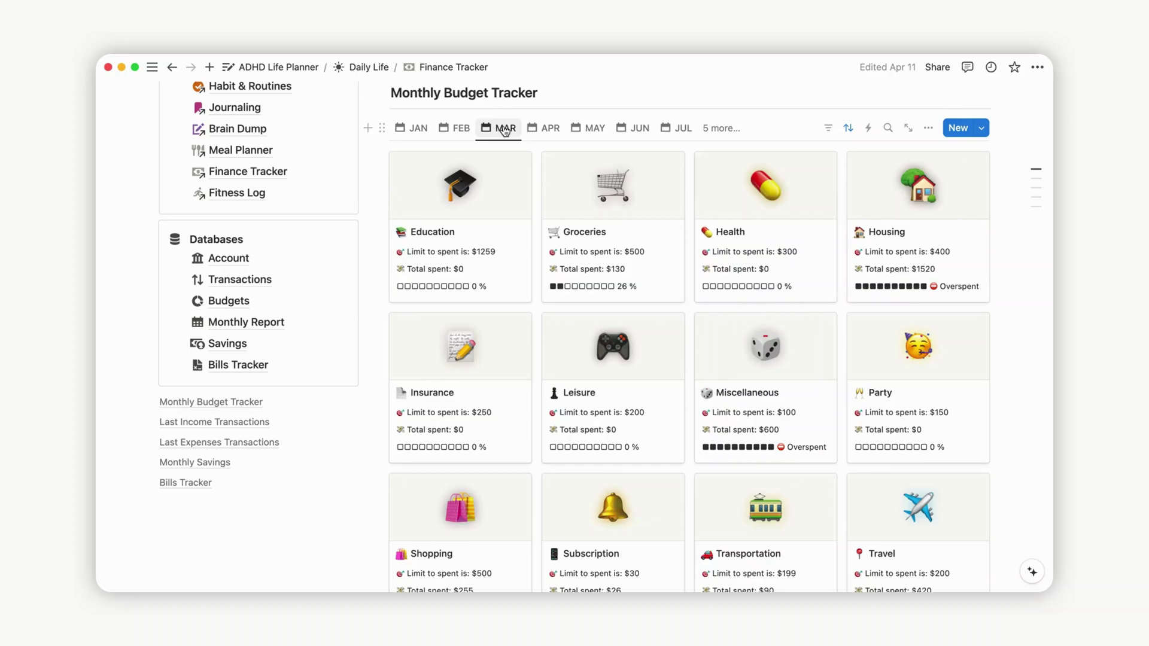
{"action": "left_click", "coordinate": [547, 128]}
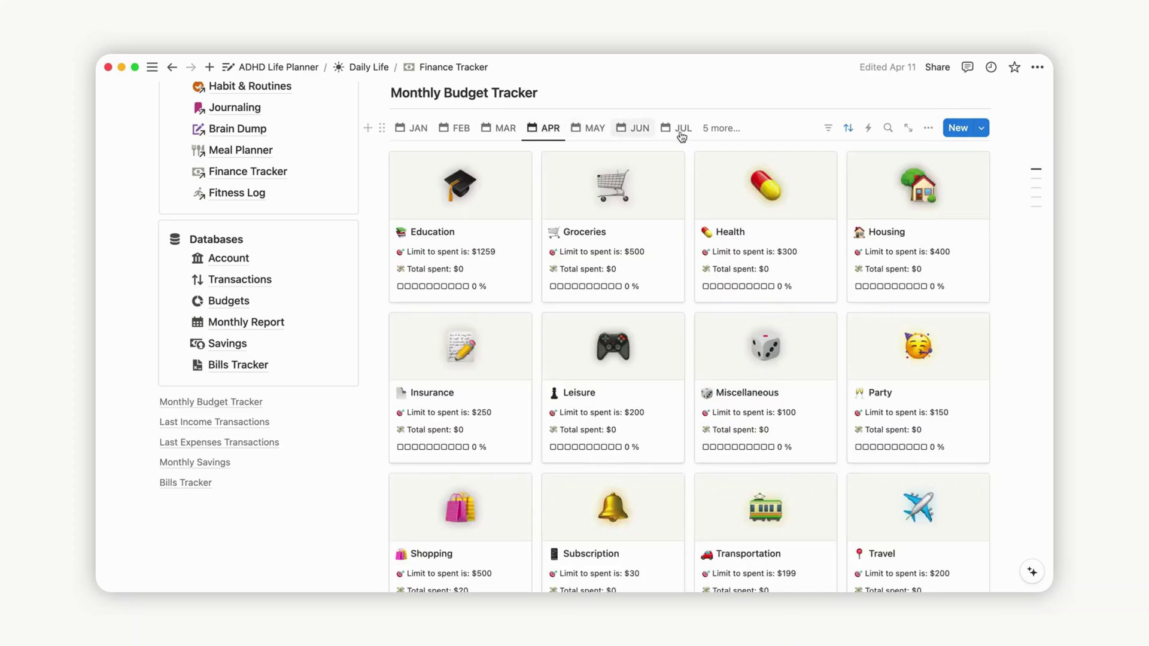
{"action": "left_click", "coordinate": [714, 128]}
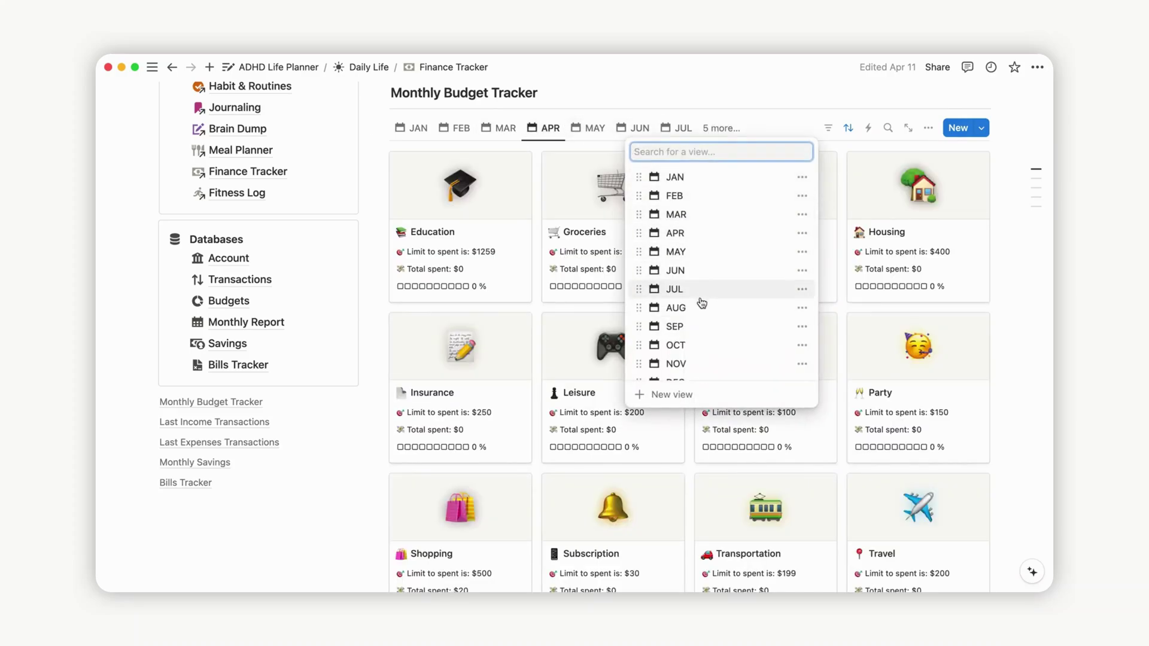
{"action": "left_click", "coordinate": [699, 308]}
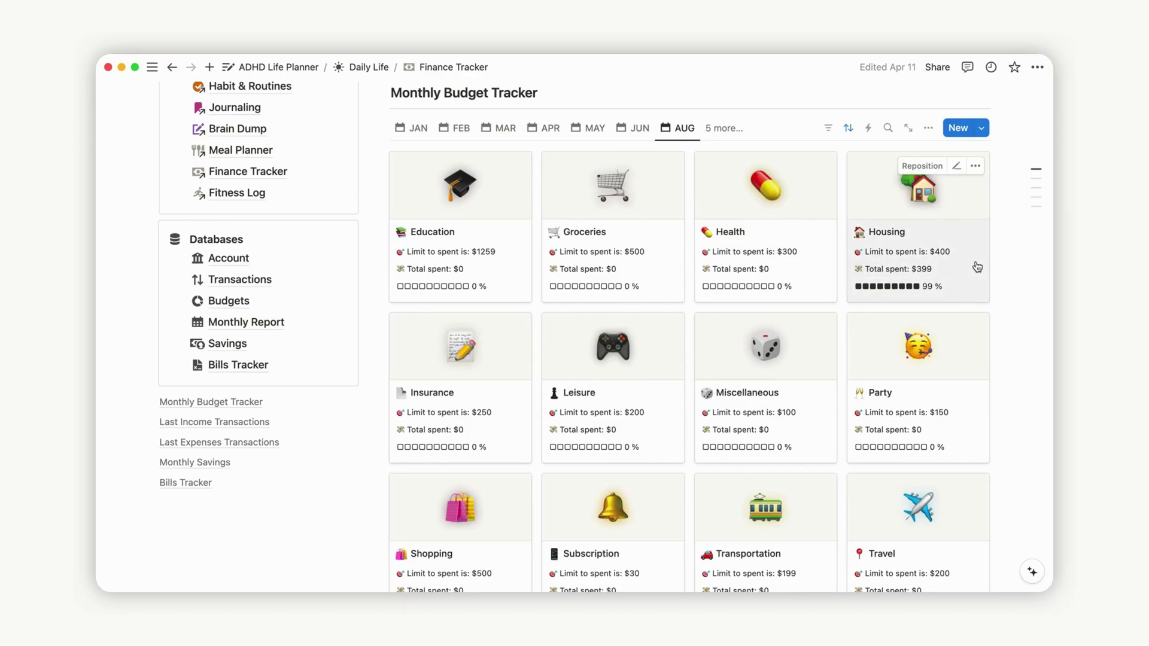
Change the Housing budget's Limit to spend from $400 to $800
{"action": "left_click", "coordinate": [977, 266]}
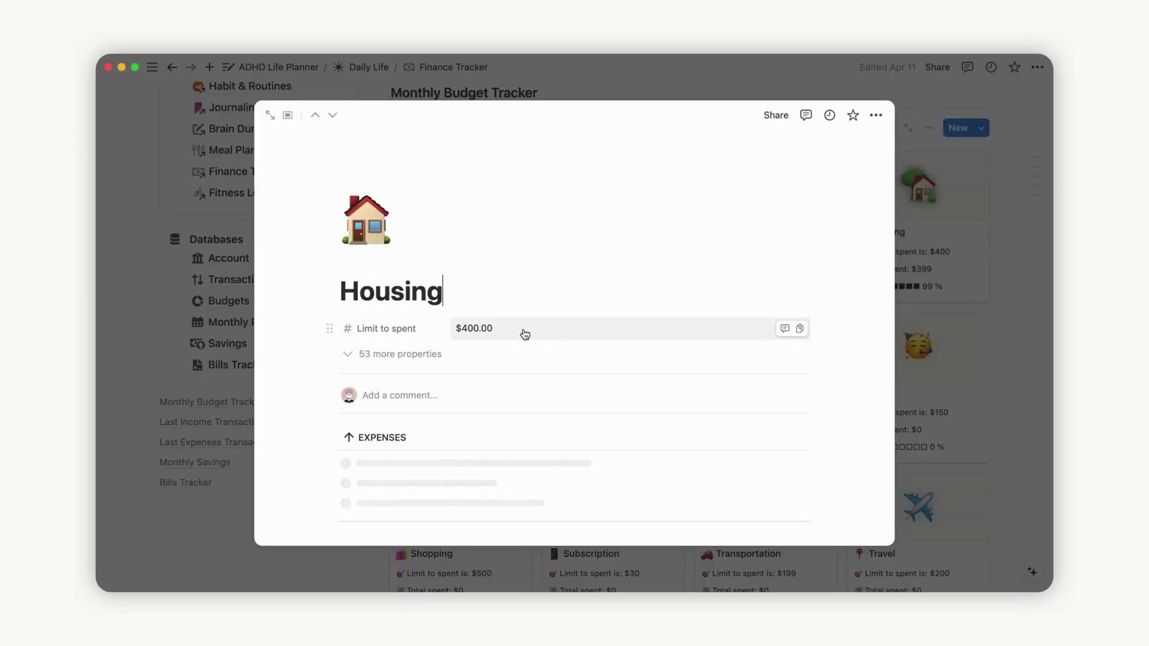
{"action": "left_click", "coordinate": [484, 333]}
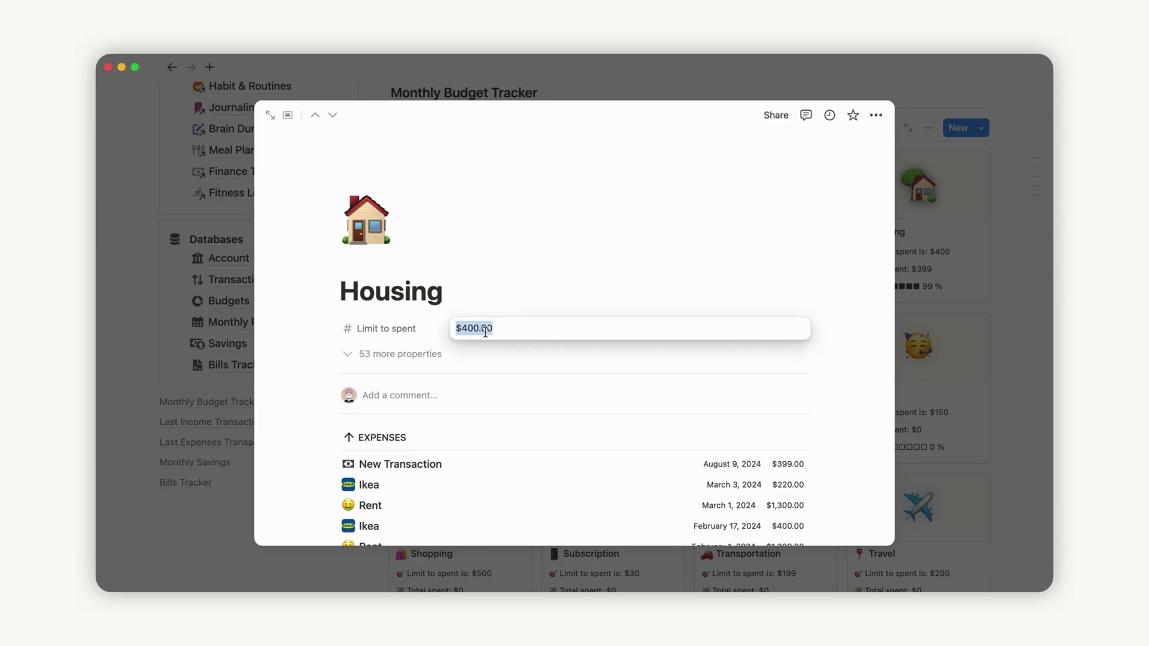
{"action": "type", "text": "8"}
{"action": "left_click", "coordinate": [670, 291]}
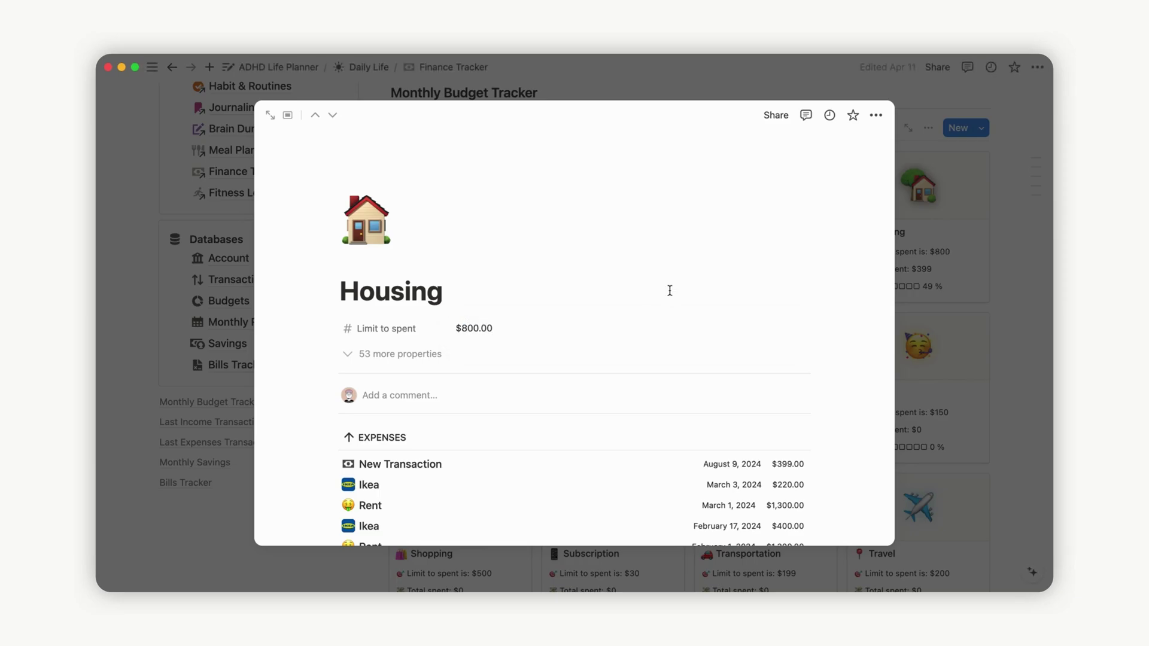
{"action": "left_click", "coordinate": [994, 296]}
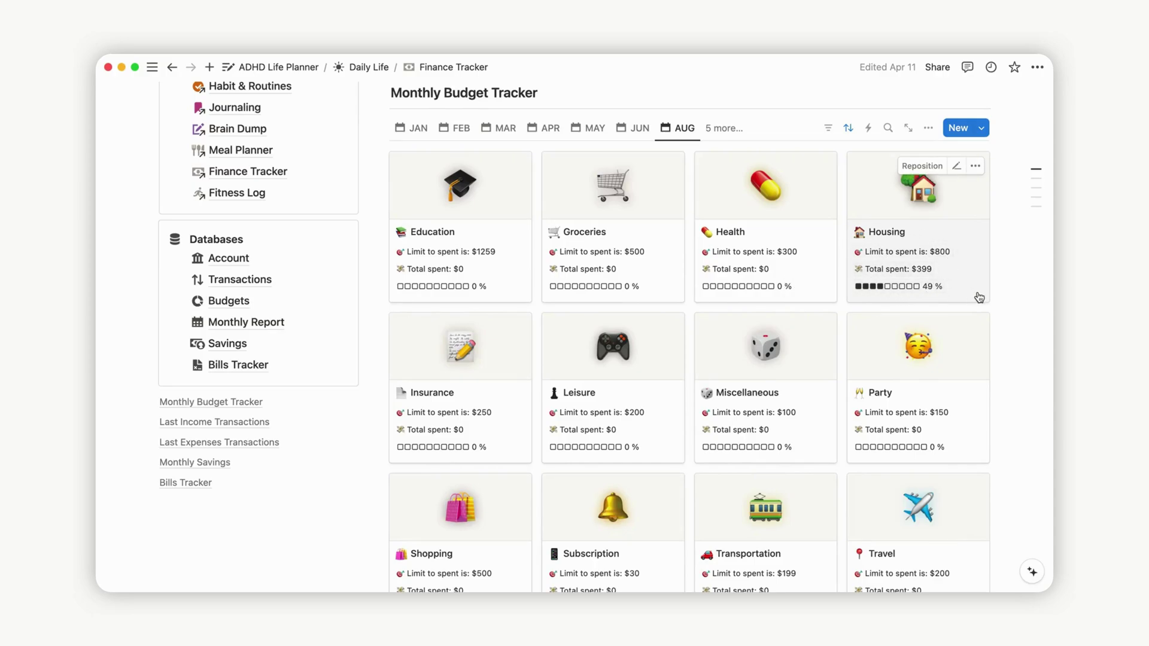
{"action": "left_click", "coordinate": [501, 127]}
{"action": "scroll", "coordinate": [918, 327], "scroll_direction": "down", "scroll_amount": 2}
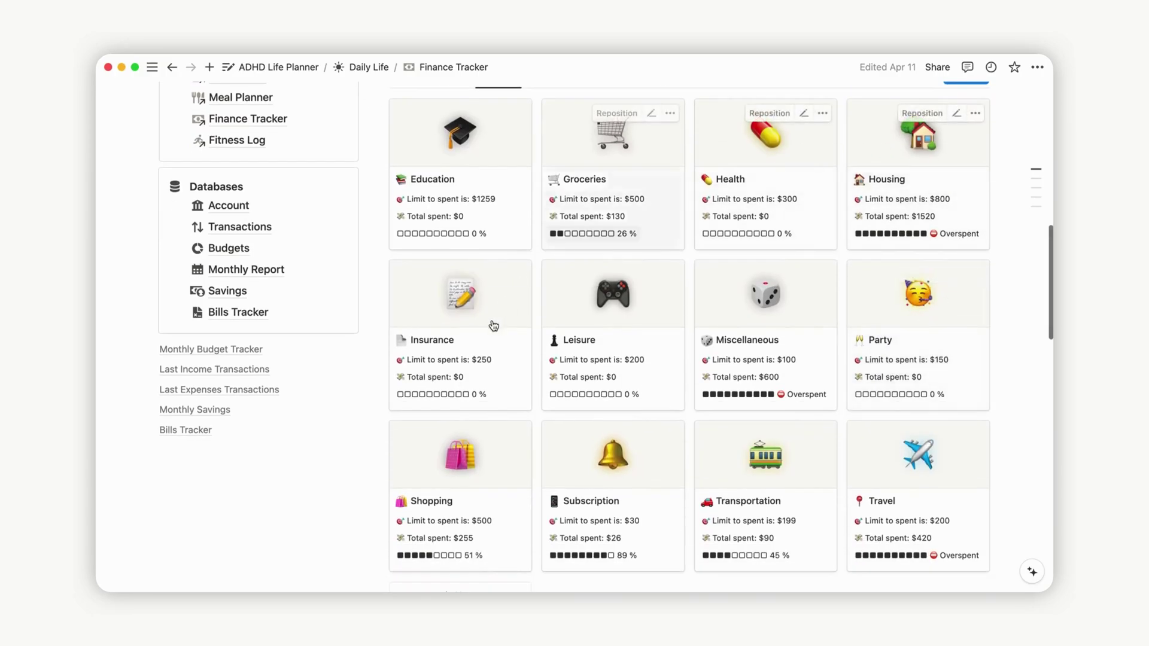
{"action": "scroll", "coordinate": [903, 518], "scroll_direction": "down", "scroll_amount": 1}
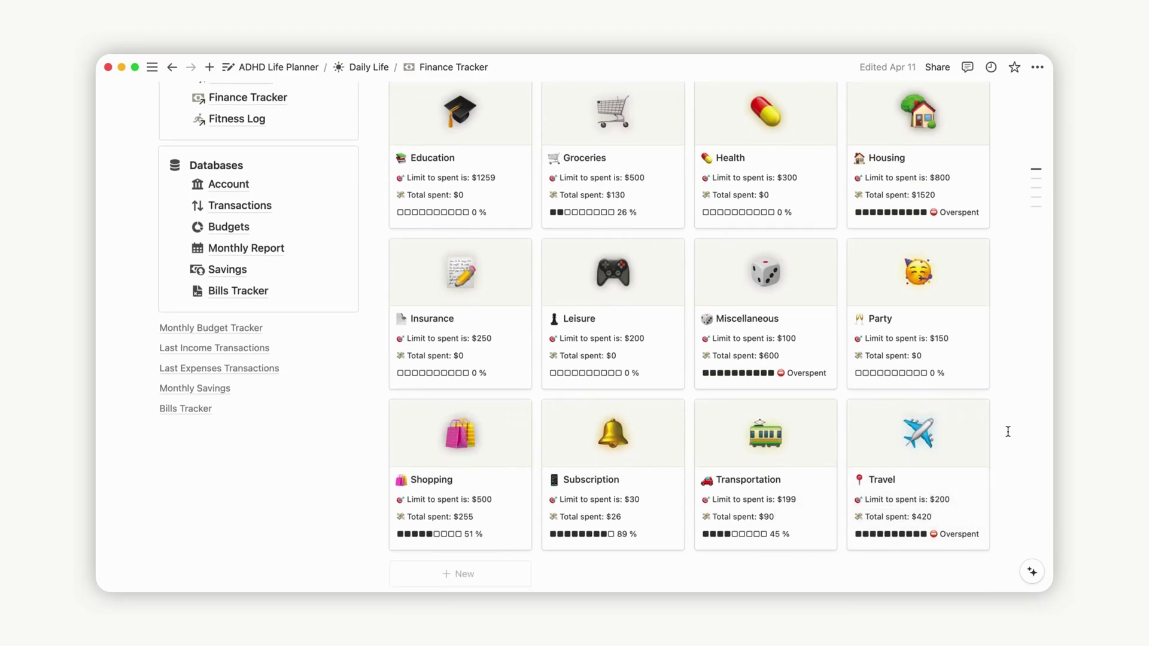
{"action": "scroll", "coordinate": [1008, 431], "scroll_direction": "down", "scroll_amount": 10}
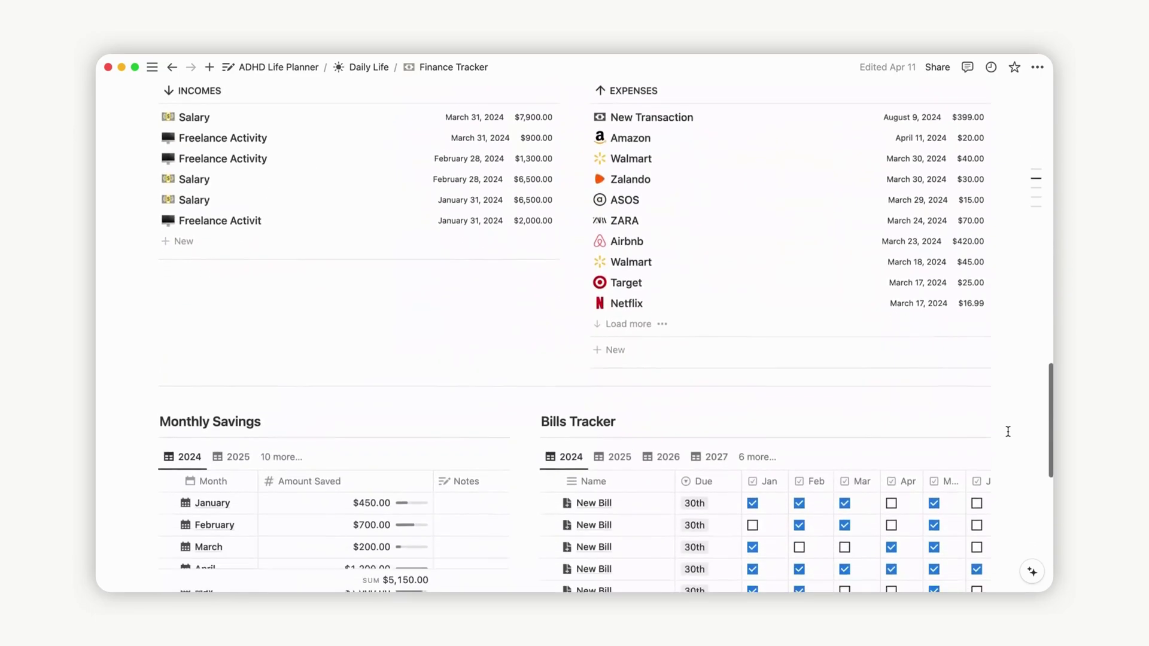
{"action": "scroll", "coordinate": [1007, 431], "scroll_direction": "down", "scroll_amount": 5}
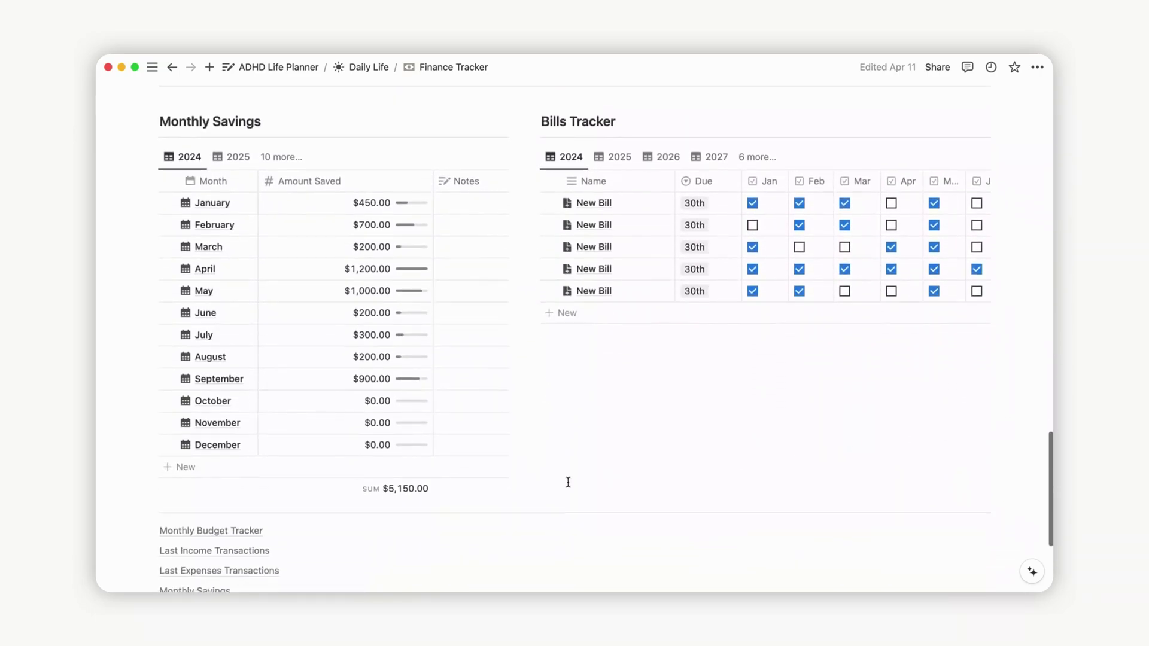
Replace October's Amount Saved with 1200
{"action": "left_click", "coordinate": [393, 405]}
{"action": "key", "text": "super+a"}
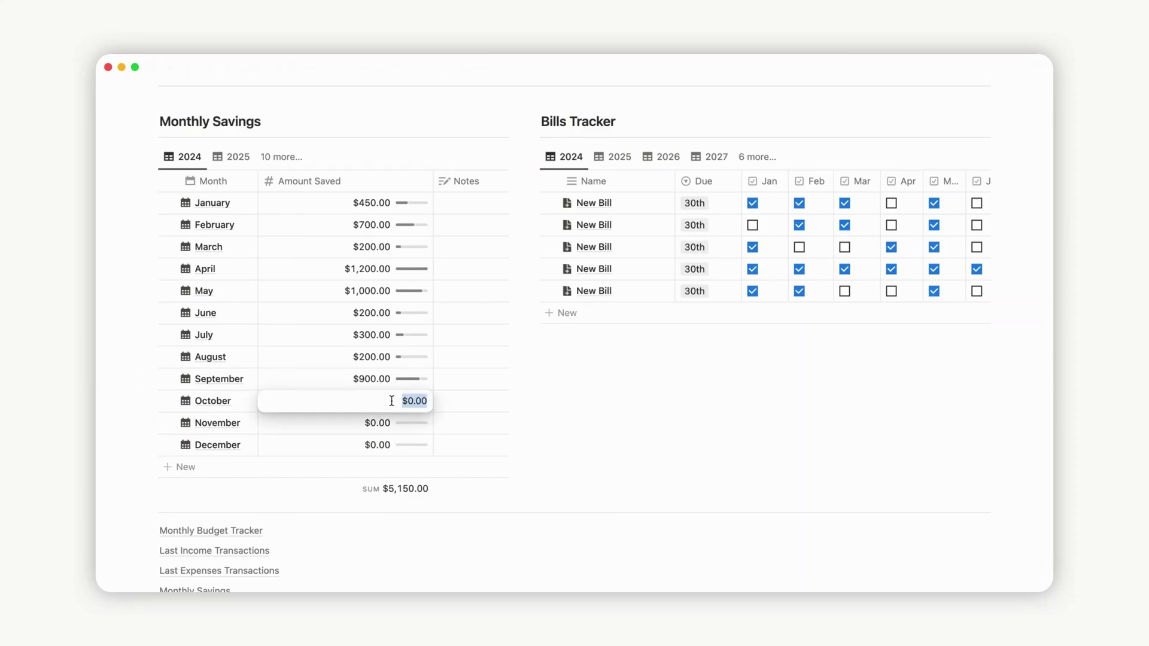
{"action": "key", "text": "Return"}
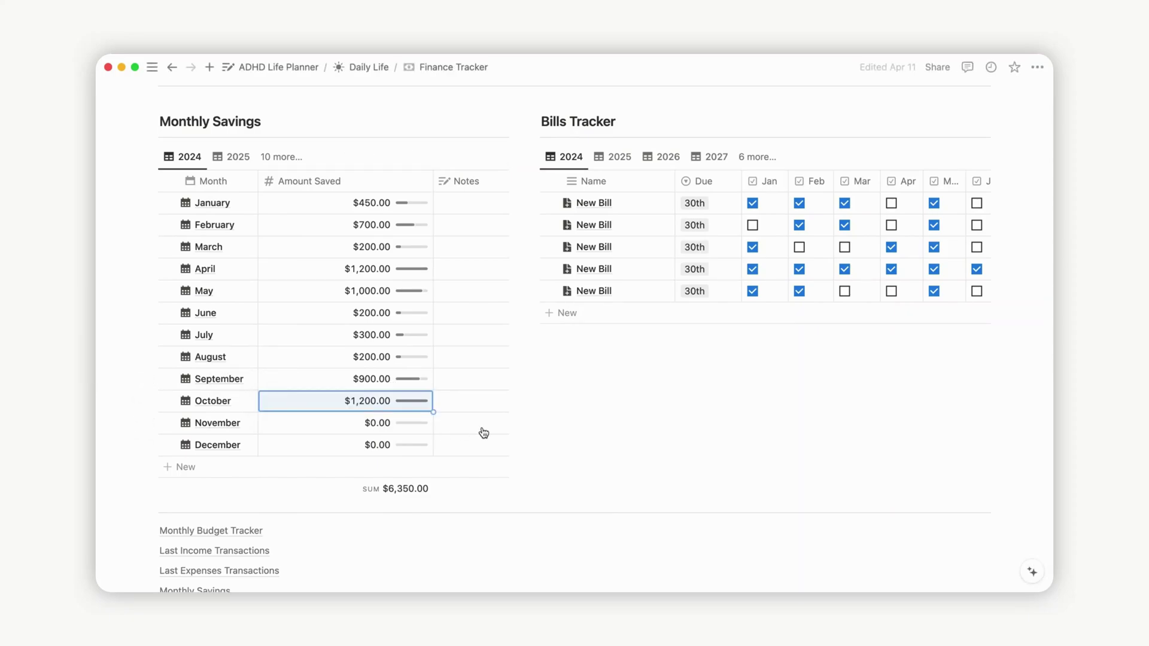
Set the Amount Saved property's bar Divide by value to 2000
{"action": "left_click", "coordinate": [344, 182]}
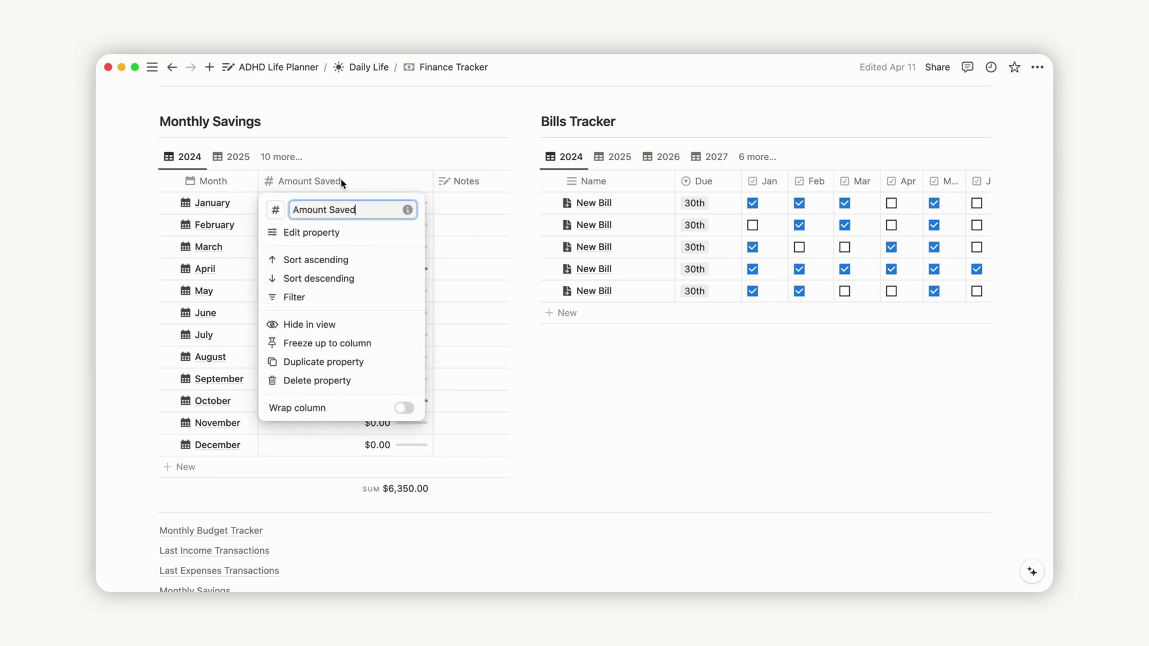
{"action": "left_click", "coordinate": [339, 233]}
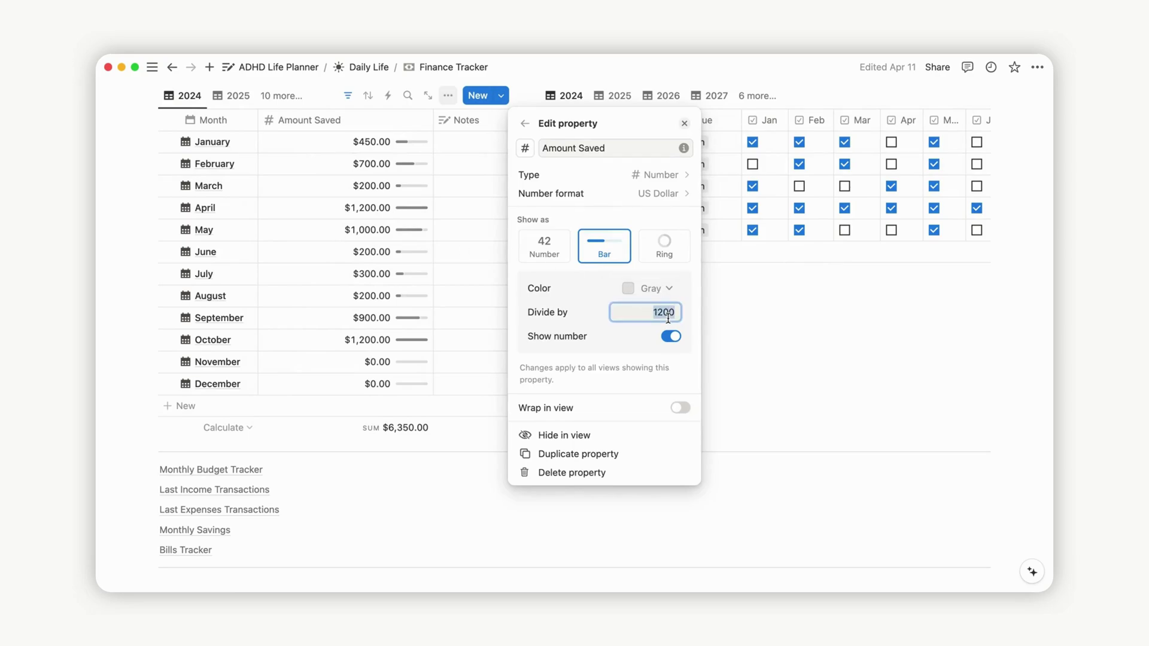
{"action": "type", "text": "200."}
{"action": "type", "text": "0"}
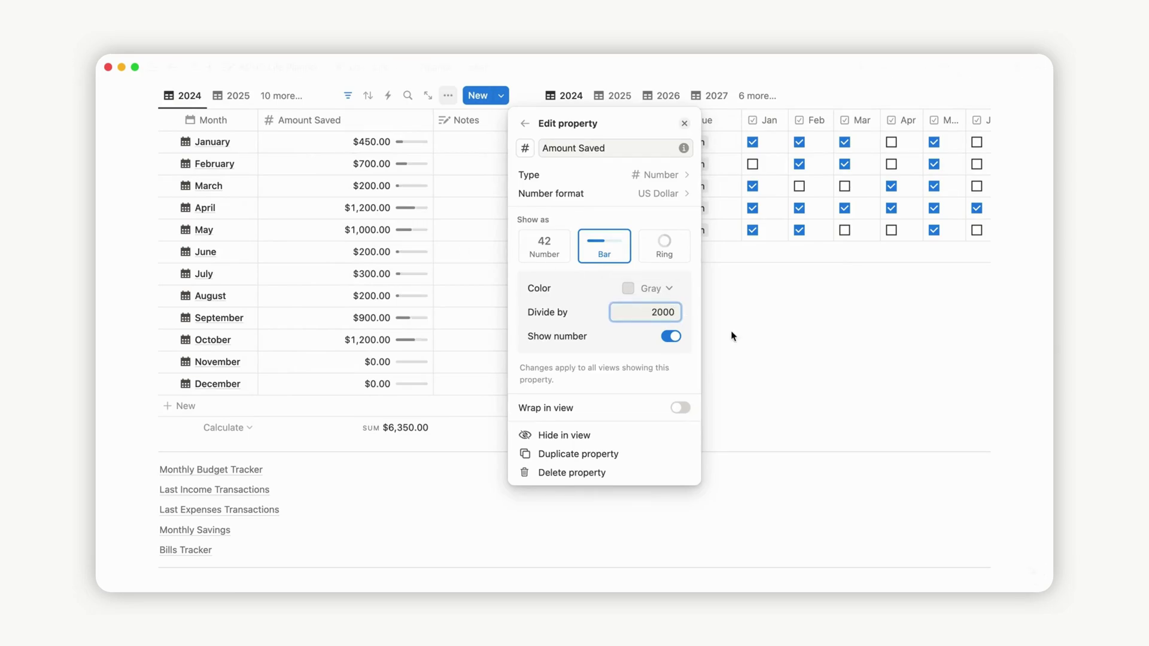
{"action": "left_click", "coordinate": [732, 335]}
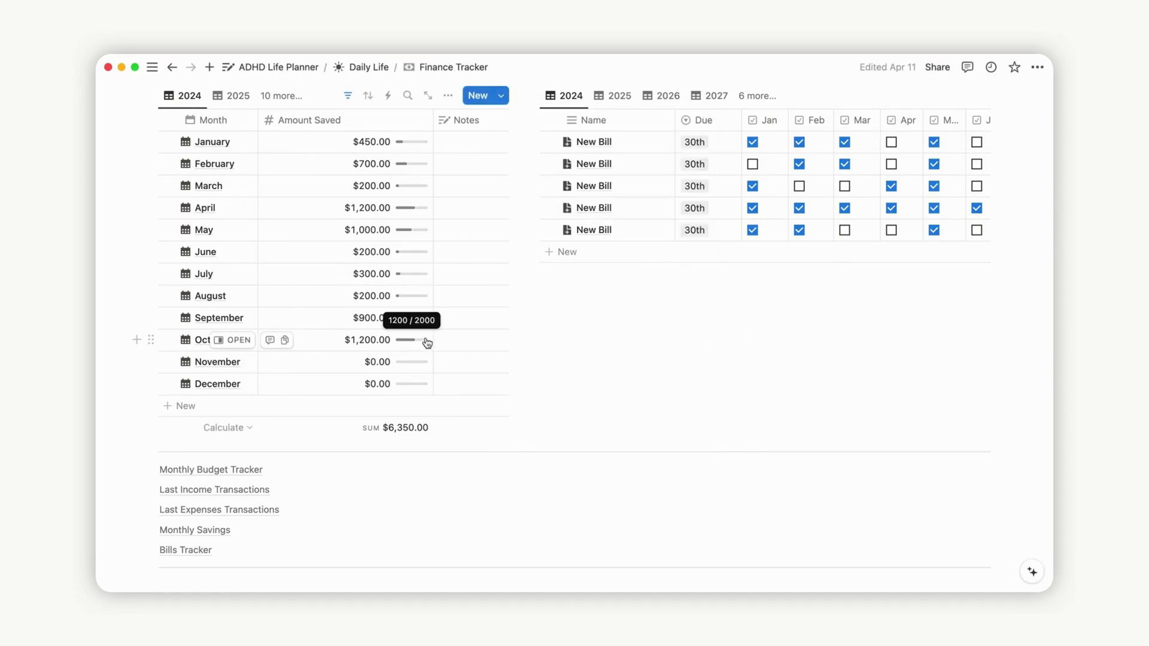
{"action": "scroll", "coordinate": [426, 339], "scroll_direction": "up", "scroll_amount": 3}
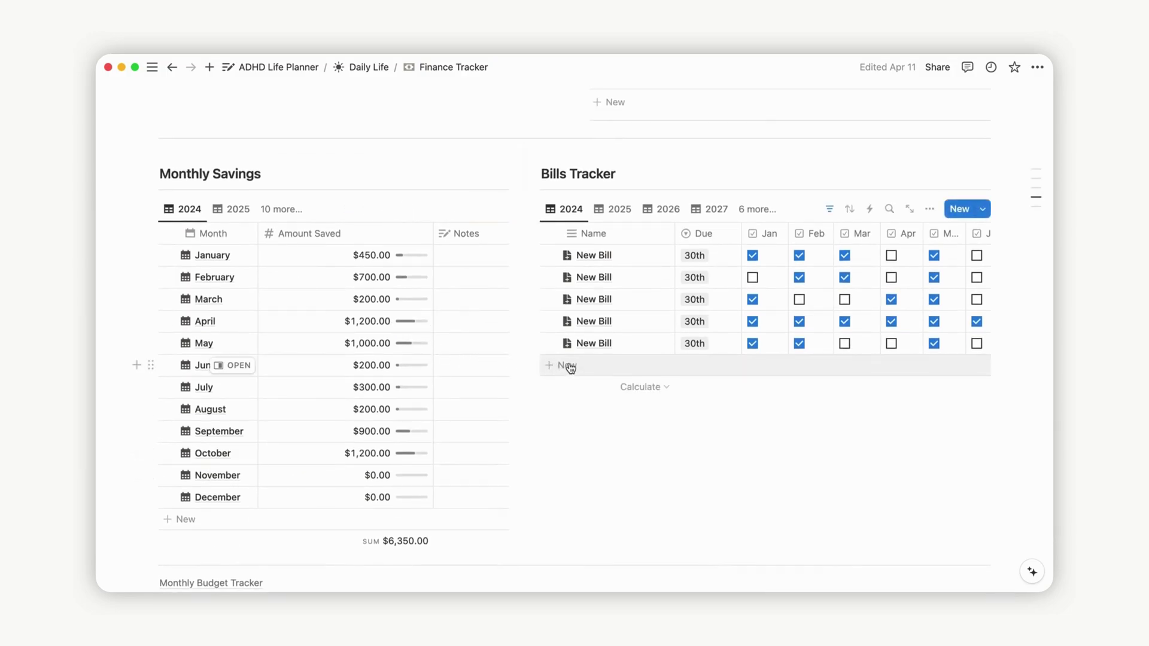
Add a New Bill row to Bills Tracker due on the 3rd
{"action": "left_click", "coordinate": [562, 367]}
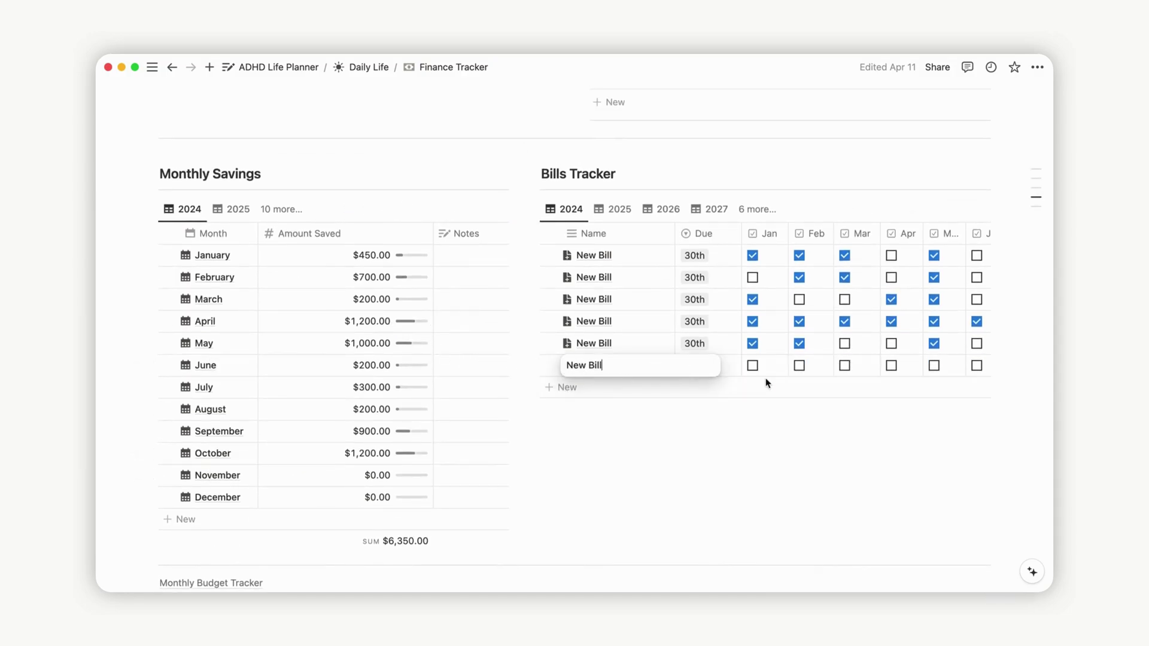
{"action": "key", "text": "Escape"}
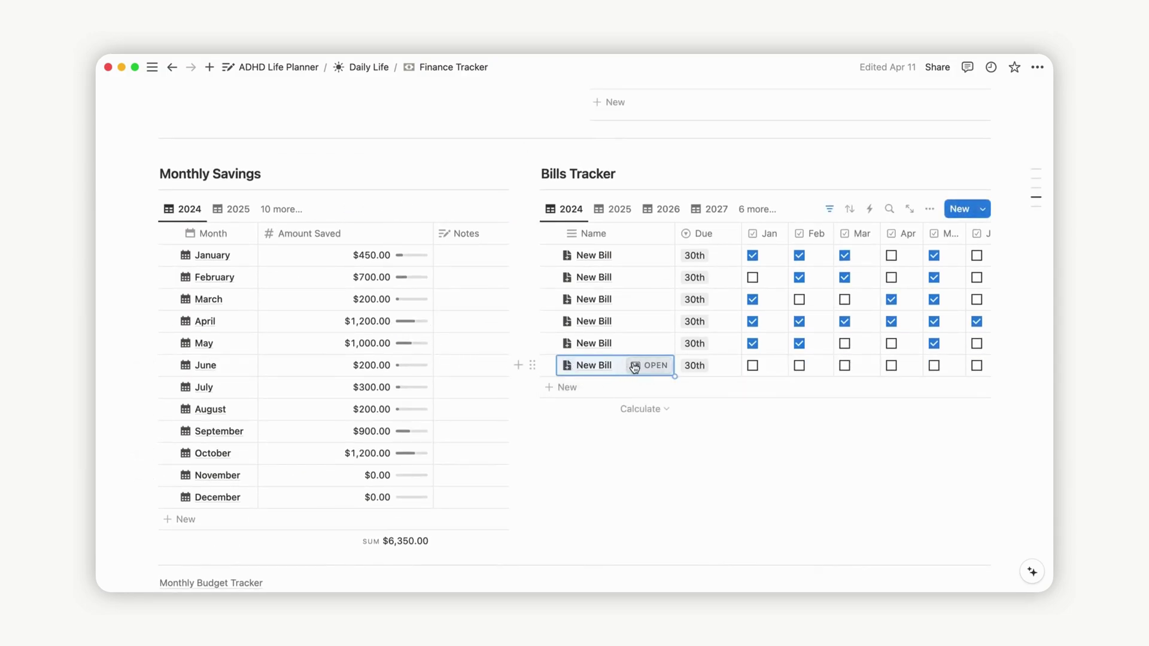
{"action": "scroll", "coordinate": [753, 371], "scroll_direction": "right", "scroll_amount": 2}
{"action": "left_click", "coordinate": [656, 367]}
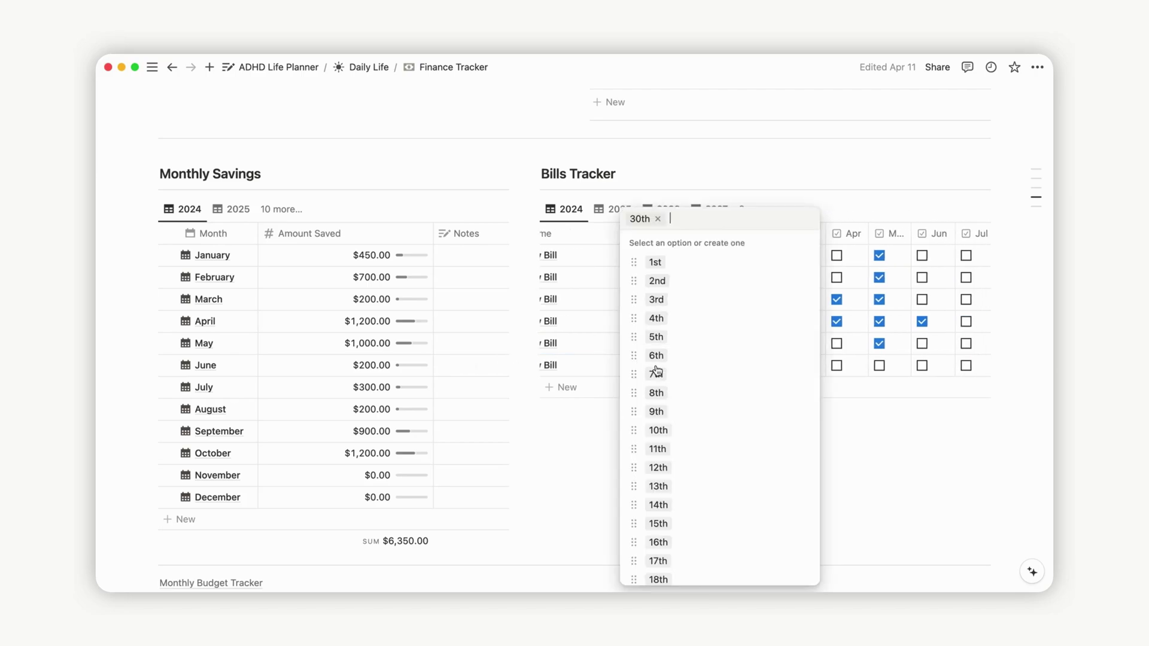
{"action": "left_click", "coordinate": [664, 299]}
{"action": "left_click", "coordinate": [768, 343]}
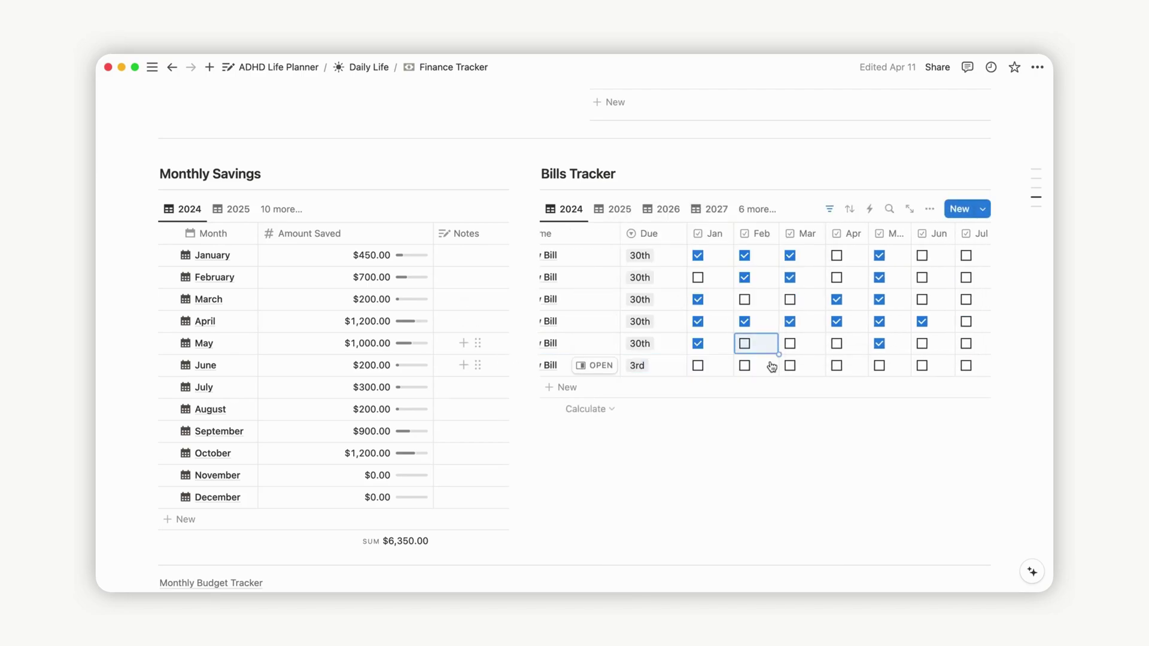
{"action": "scroll", "coordinate": [769, 367], "scroll_direction": "left", "scroll_amount": 2}
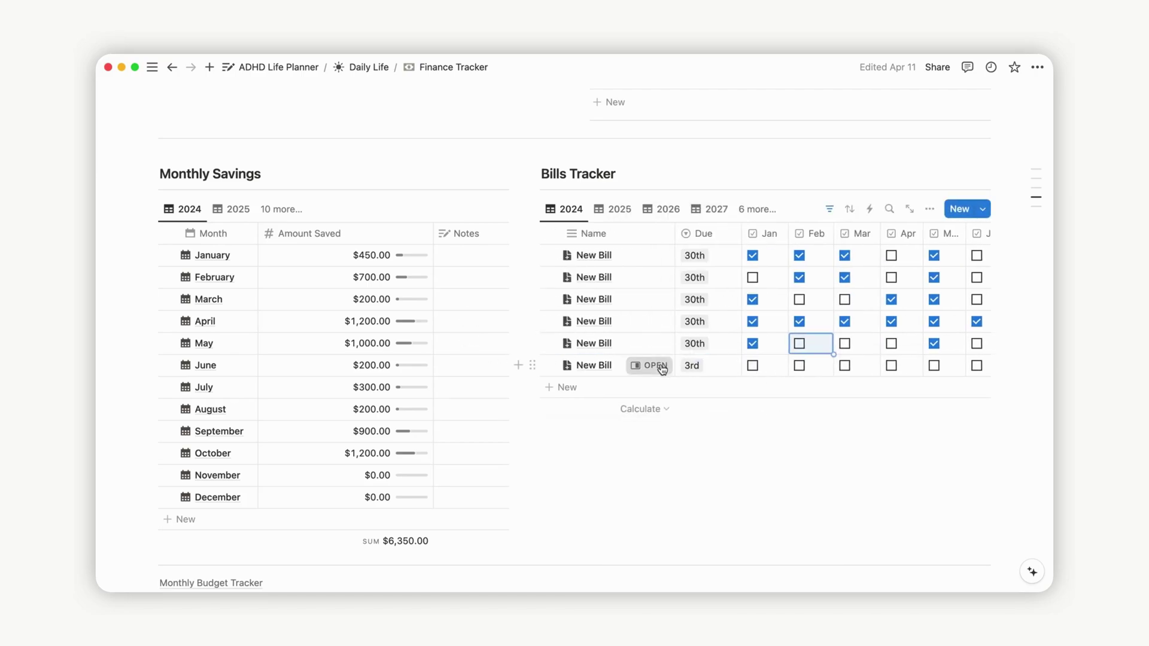
Tick January, February, March, May, June, August, September and December as paid for the new bill
{"action": "left_click", "coordinate": [655, 366]}
{"action": "scroll", "coordinate": [526, 389], "scroll_direction": "right", "scroll_amount": 10}
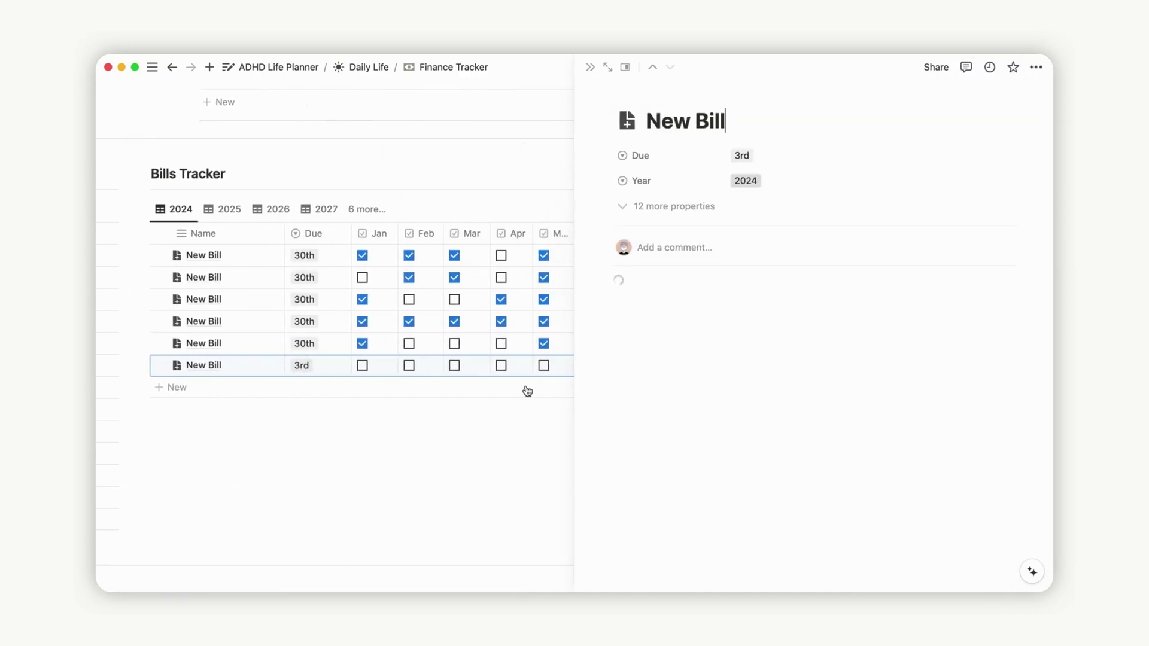
{"action": "left_click", "coordinate": [362, 365]}
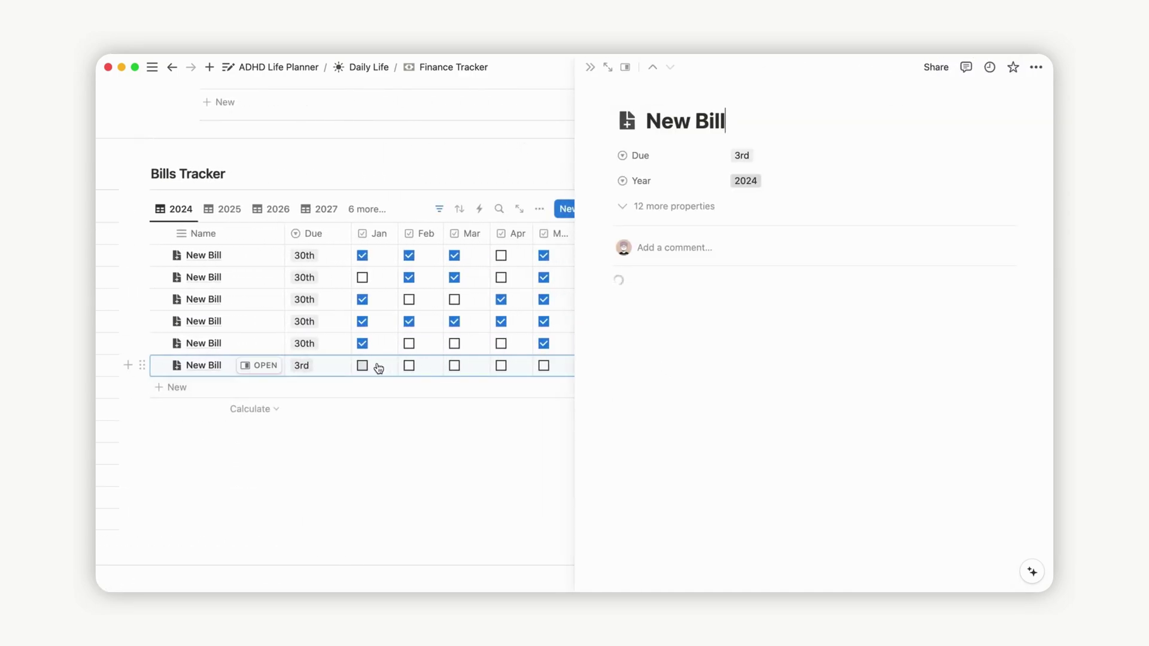
{"action": "left_click", "coordinate": [409, 366]}
{"action": "left_click", "coordinate": [454, 366]}
{"action": "left_click", "coordinate": [543, 365]}
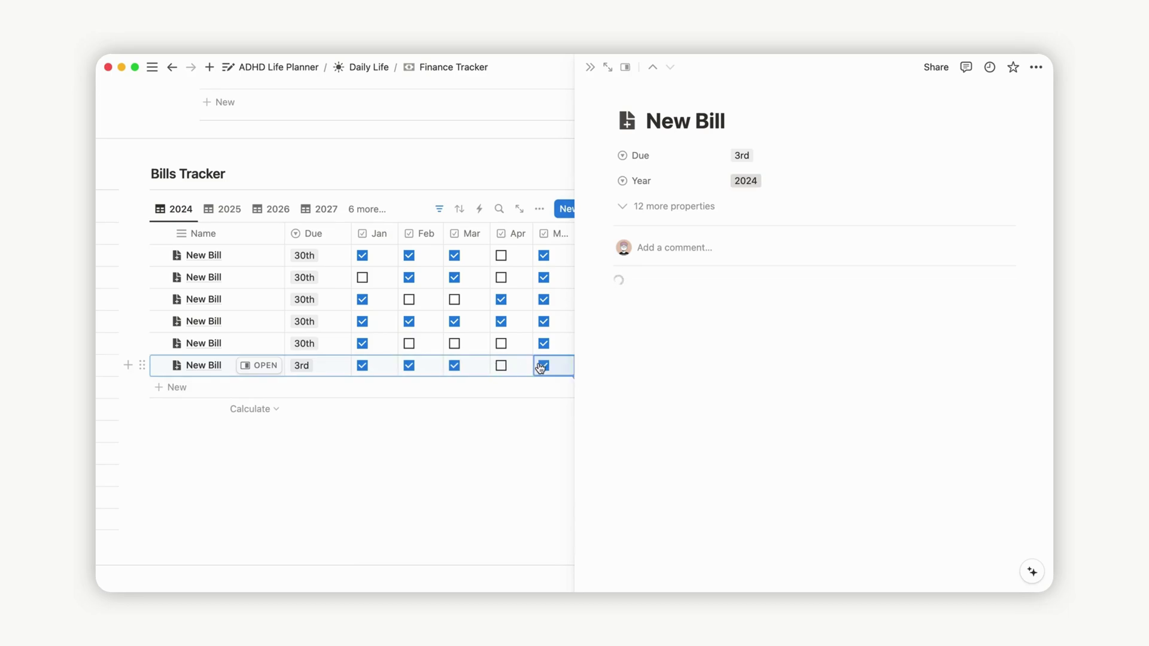
{"action": "scroll", "coordinate": [543, 366], "scroll_direction": "right", "scroll_amount": 5}
{"action": "left_click", "coordinate": [501, 366]}
{"action": "left_click", "coordinate": [543, 367]}
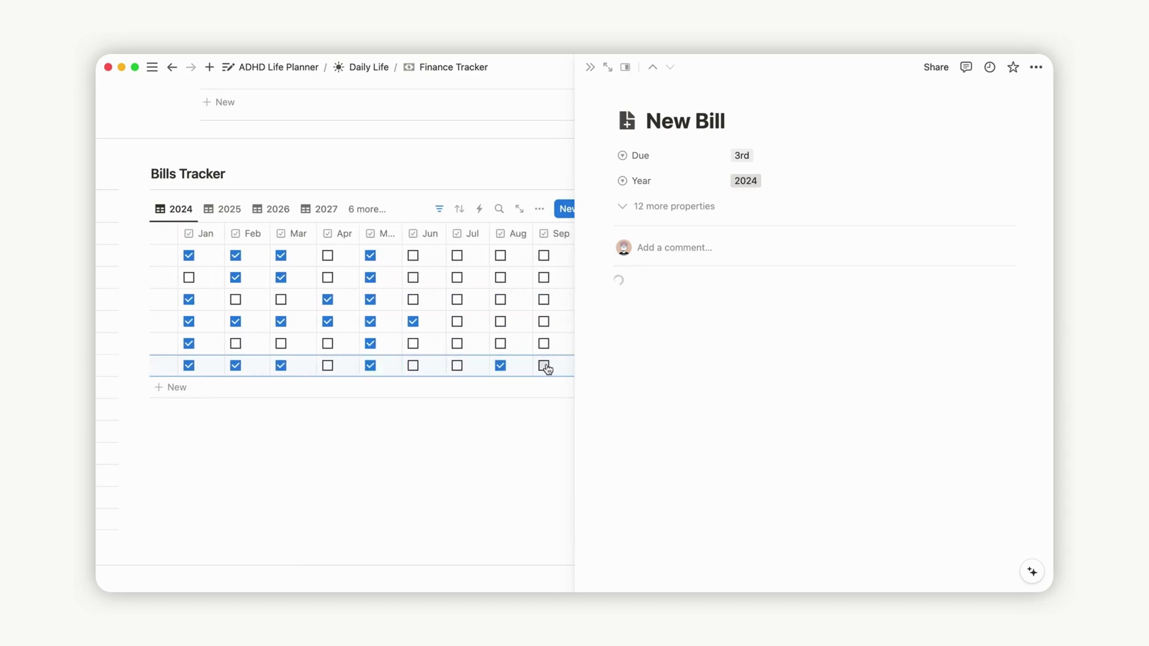
{"action": "left_click", "coordinate": [414, 366]}
{"action": "scroll", "coordinate": [417, 369], "scroll_direction": "right", "scroll_amount": 5}
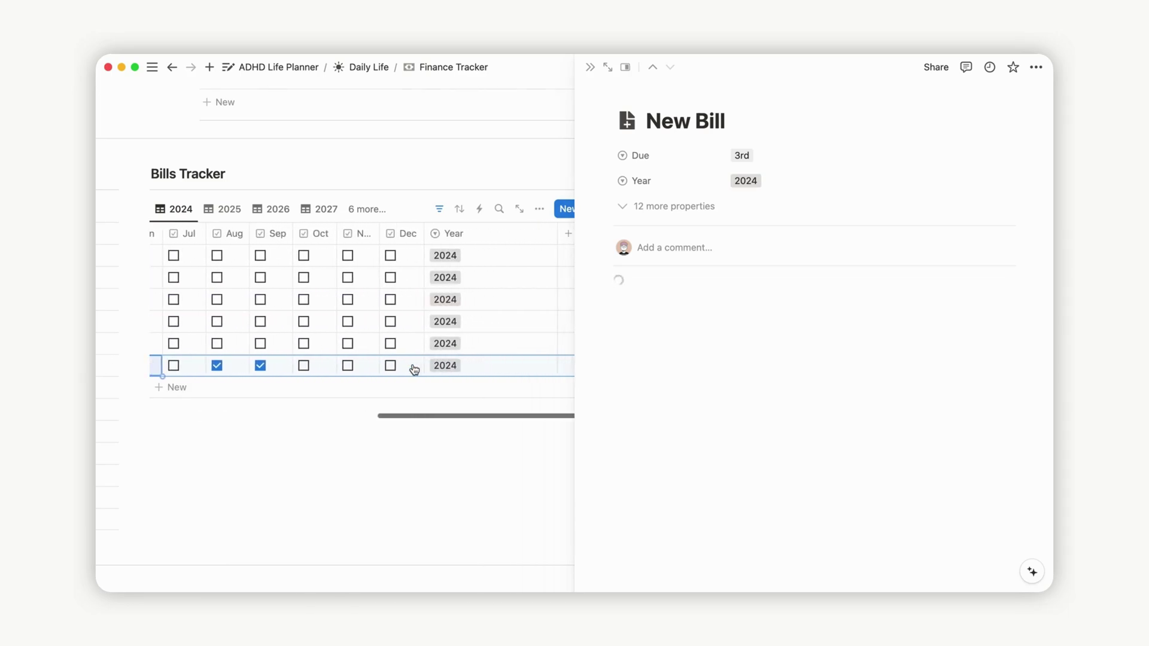
{"action": "left_click", "coordinate": [392, 367]}
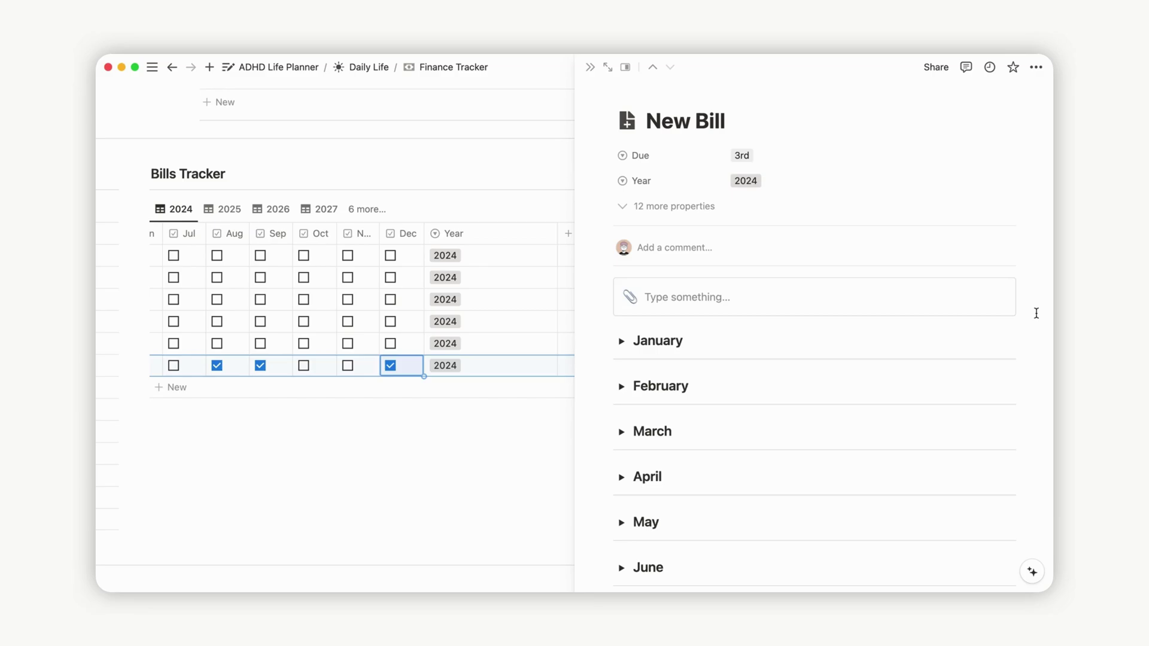
Expand the January and February toggles on the new bill's page
{"action": "scroll", "coordinate": [1036, 313], "scroll_direction": "down", "scroll_amount": 5}
{"action": "left_click", "coordinate": [621, 129]}
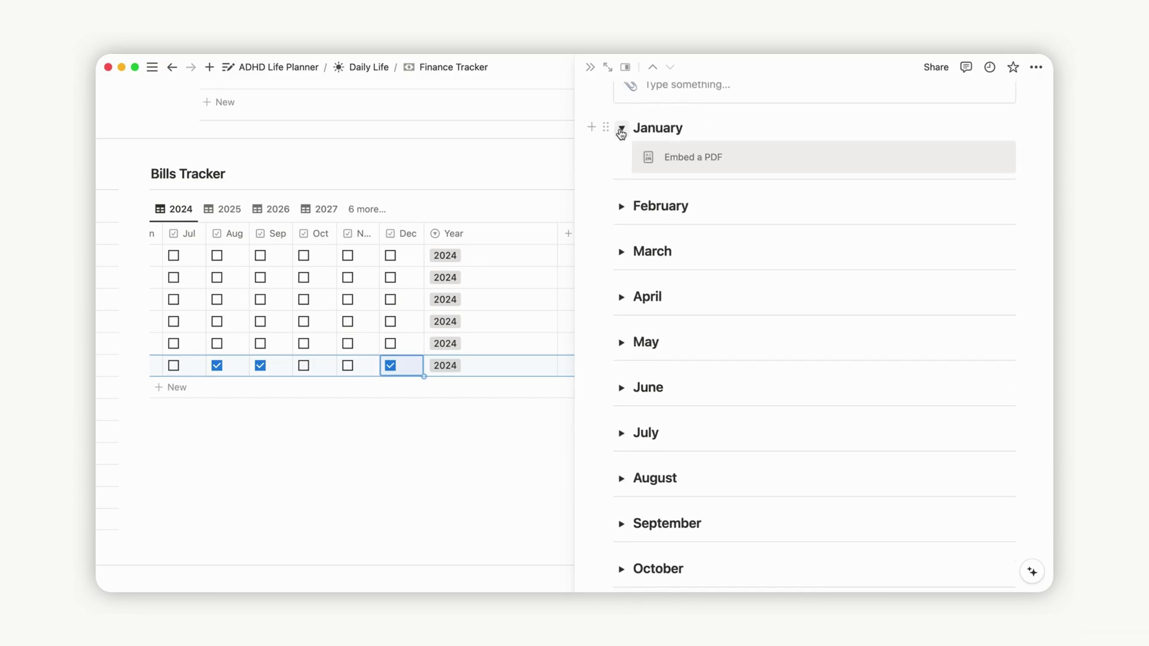
{"action": "left_click", "coordinate": [621, 206]}
{"action": "scroll", "coordinate": [619, 207], "scroll_direction": "up", "scroll_amount": 5}
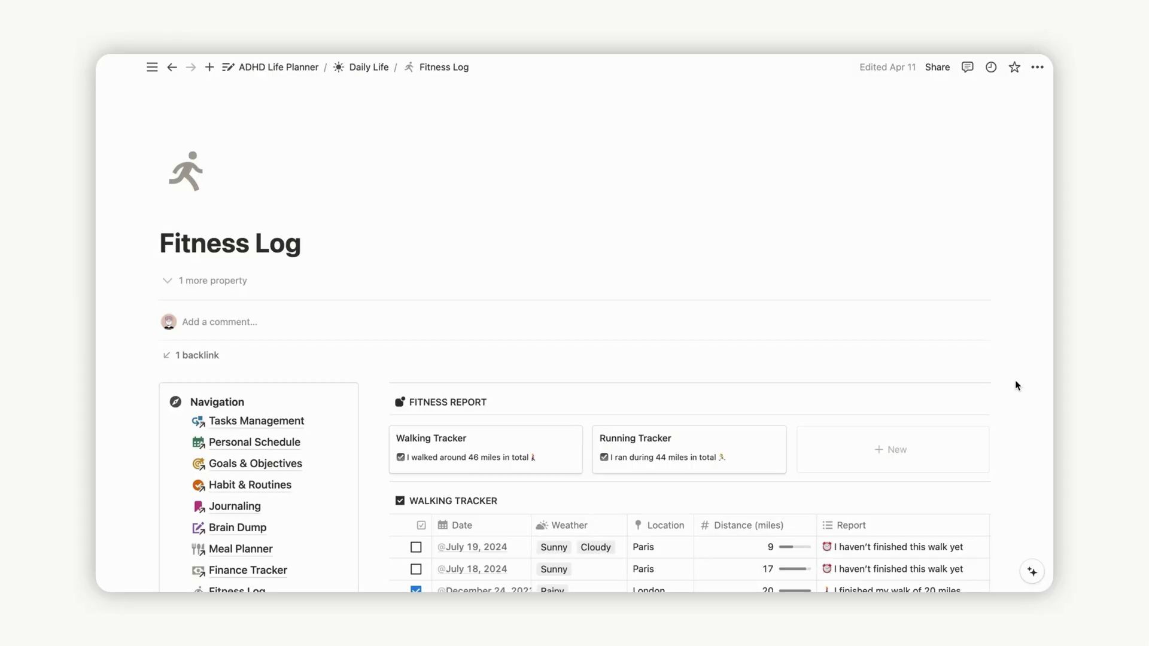
Scroll through the Fitness Log trackers and weekly board, then back to the Walking Tracker
{"action": "scroll", "coordinate": [1015, 379], "scroll_direction": "down", "scroll_amount": 5}
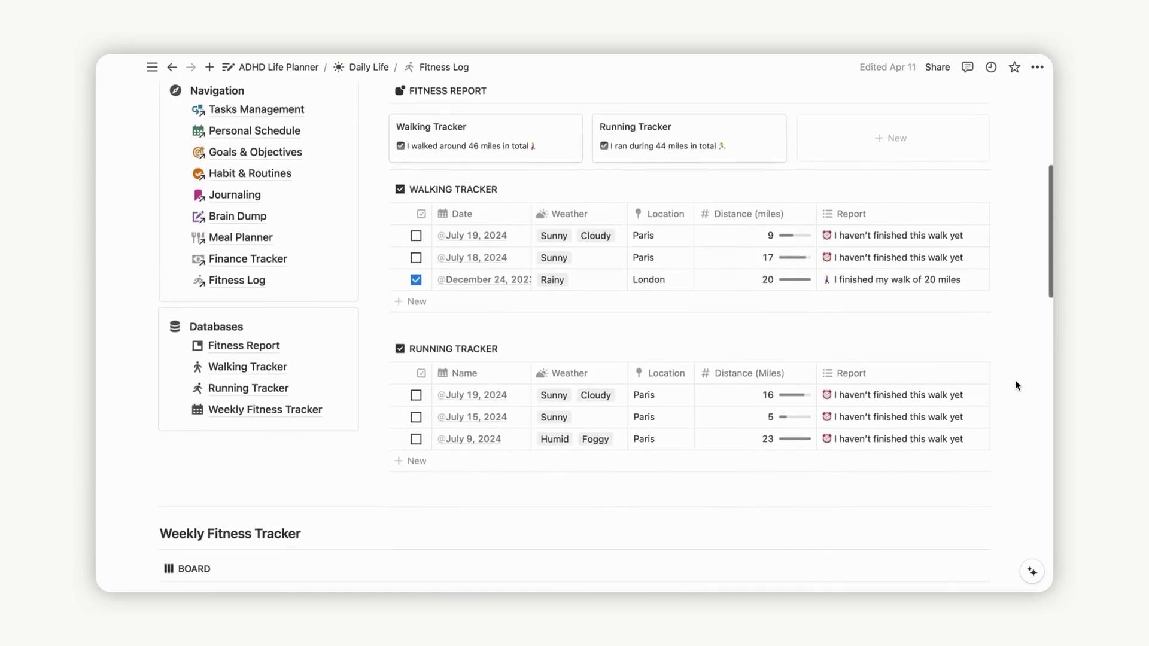
{"action": "scroll", "coordinate": [597, 379], "scroll_direction": "down", "scroll_amount": 10}
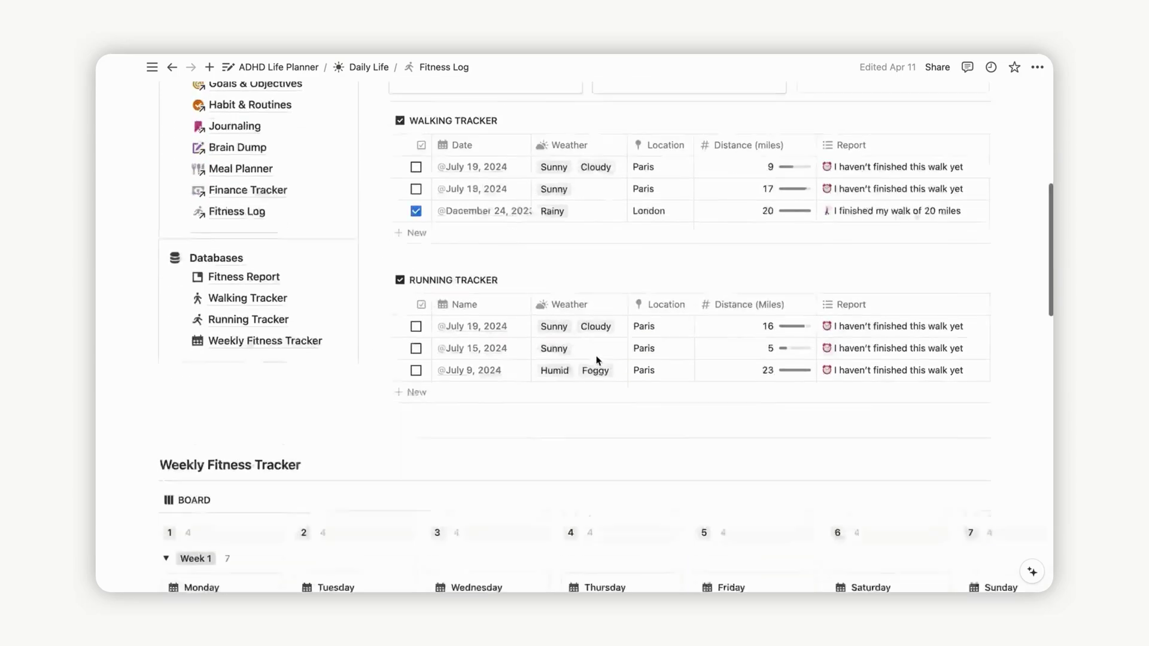
{"action": "scroll", "coordinate": [597, 359], "scroll_direction": "down", "scroll_amount": 1}
{"action": "scroll", "coordinate": [597, 359], "scroll_direction": "up", "scroll_amount": 10}
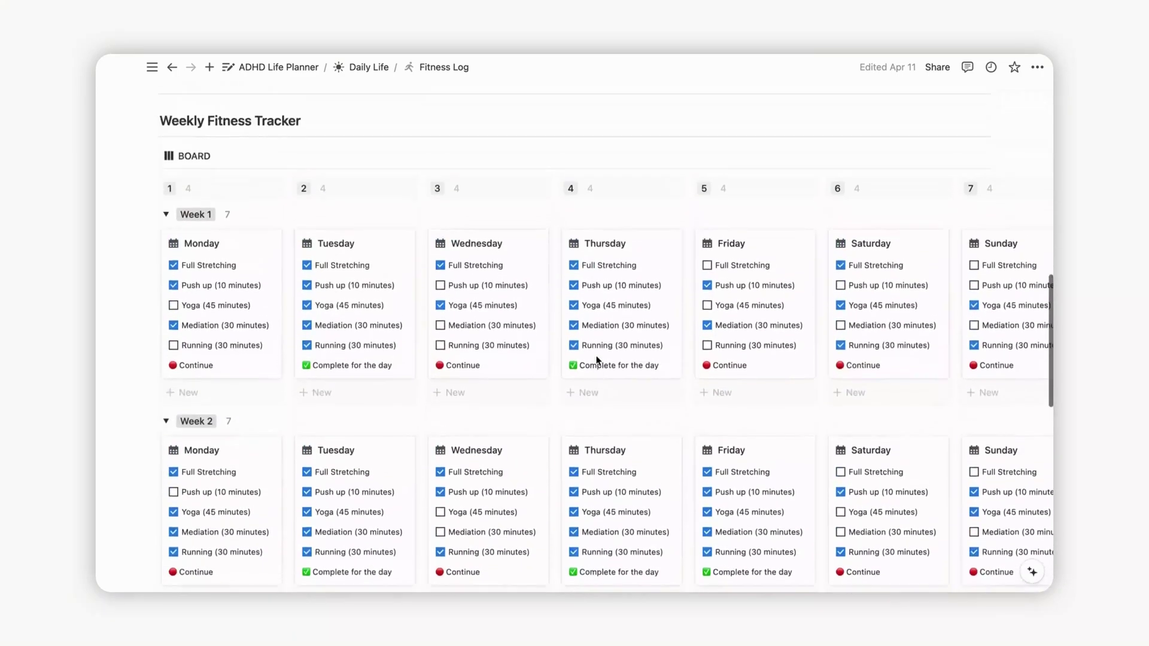
{"action": "scroll", "coordinate": [597, 358], "scroll_direction": "down", "scroll_amount": 1}
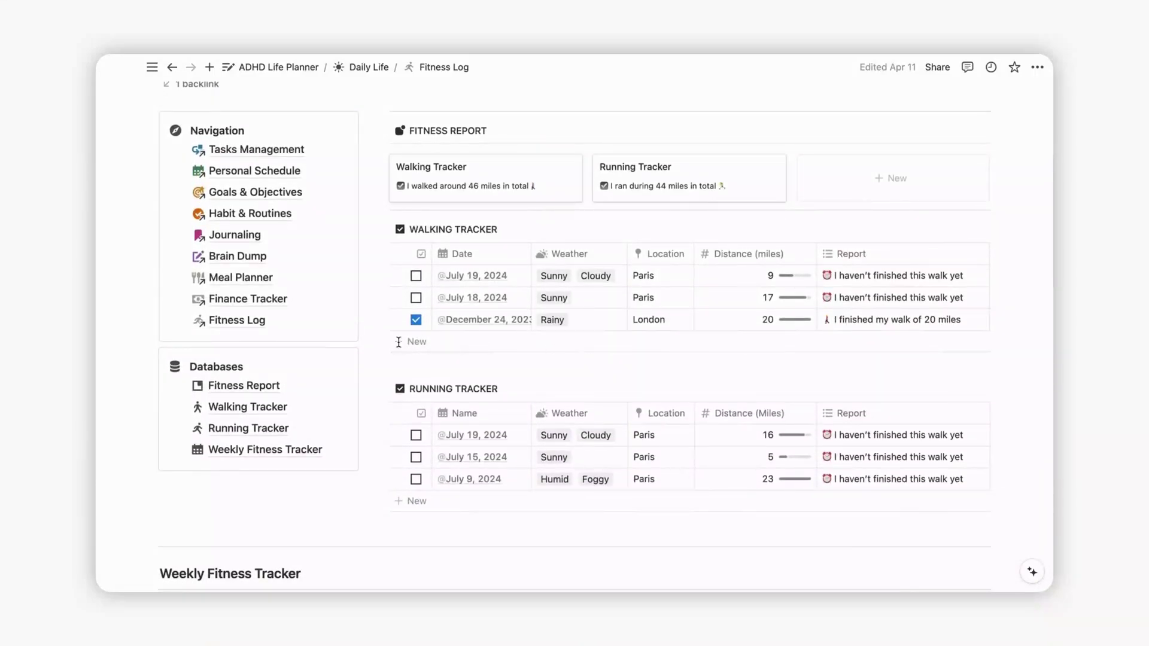
Add a Walking Tracker entry dated Today with Sunny weather
{"action": "left_click", "coordinate": [402, 344]}
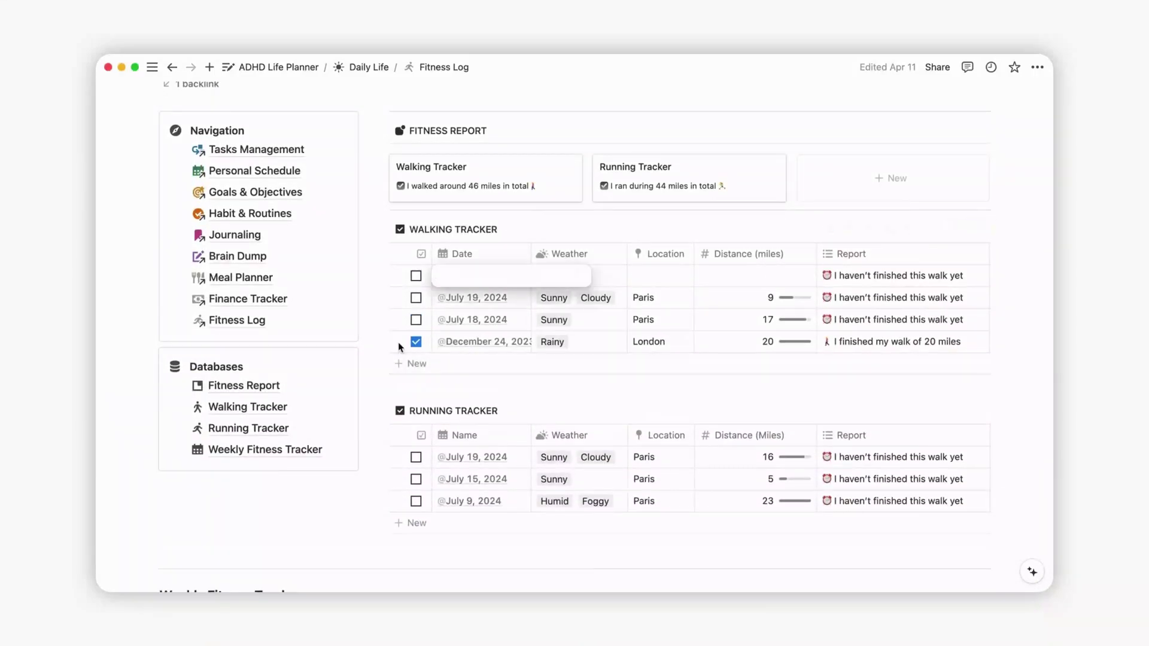
{"action": "type", "text": "@t"}
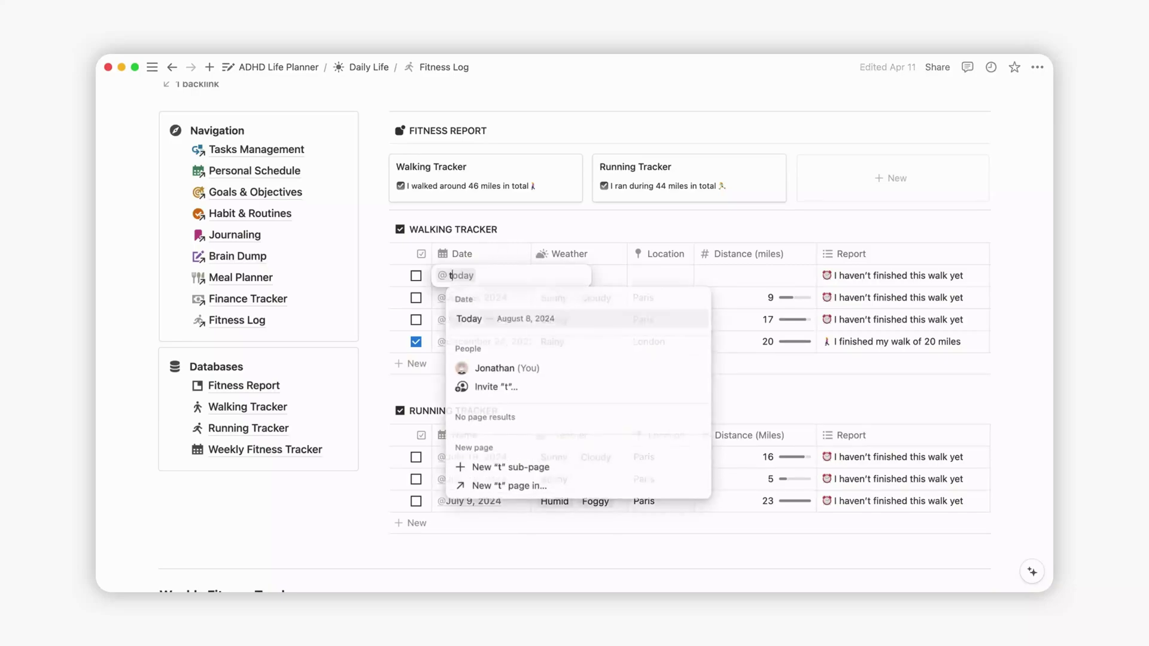
{"action": "type", "text": "oda"}
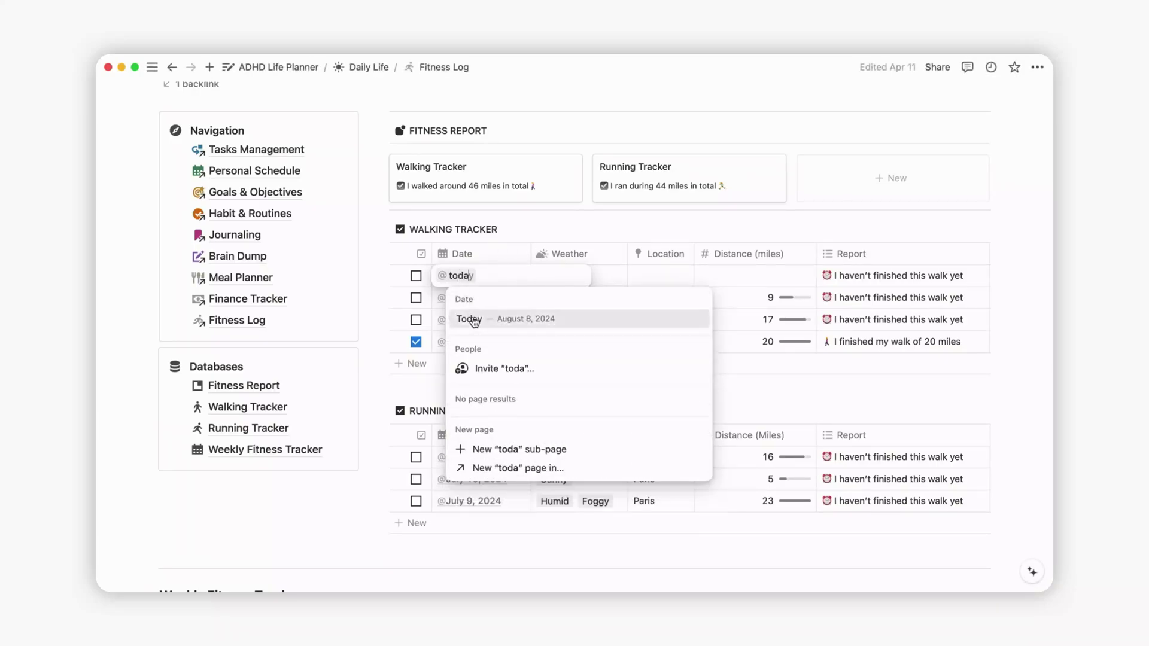
{"action": "left_click", "coordinate": [469, 318]}
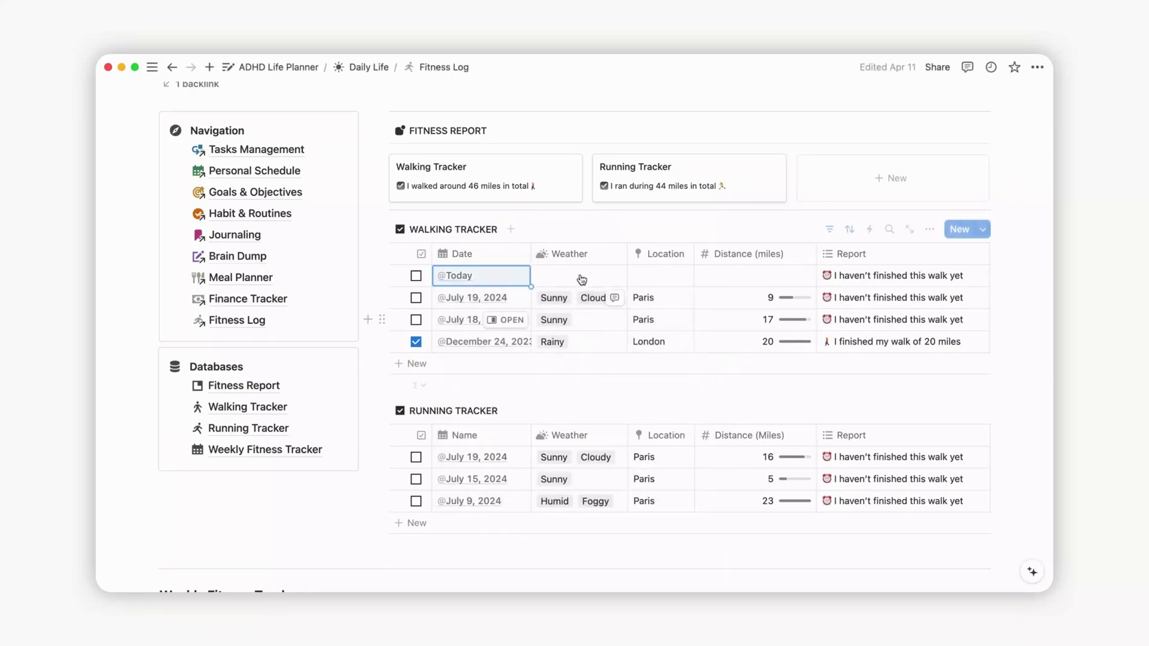
{"action": "left_click", "coordinate": [584, 276]}
{"action": "left_click", "coordinate": [590, 321]}
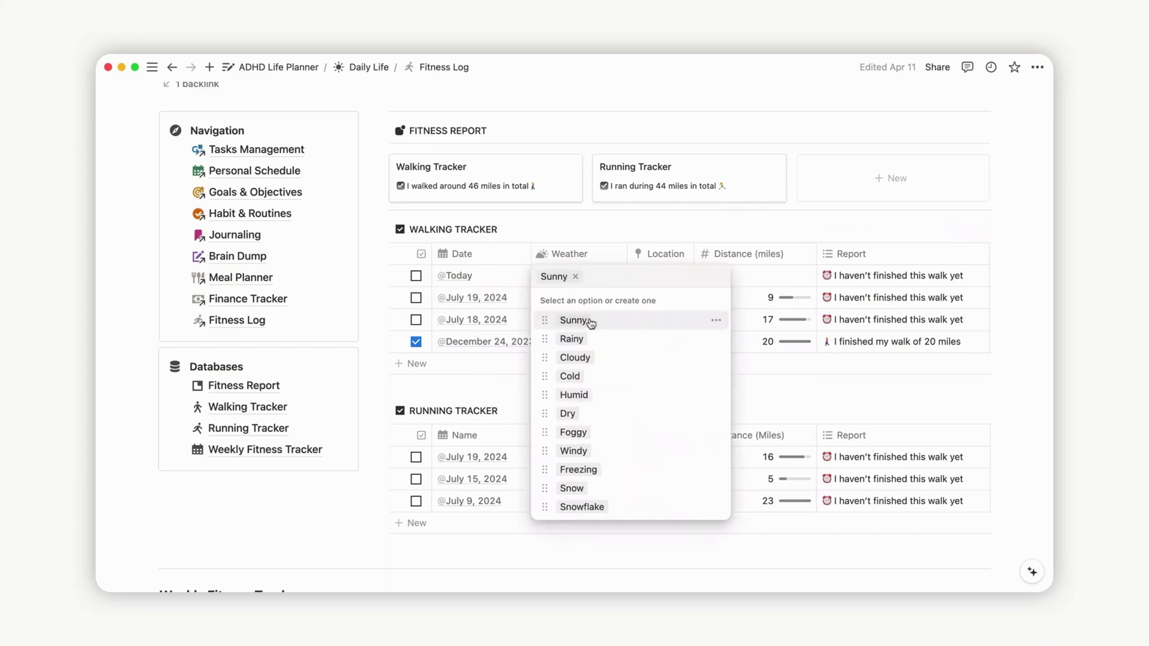
Enter NYC as the walk's location and 12 as its distance
{"action": "left_click", "coordinate": [652, 283]}
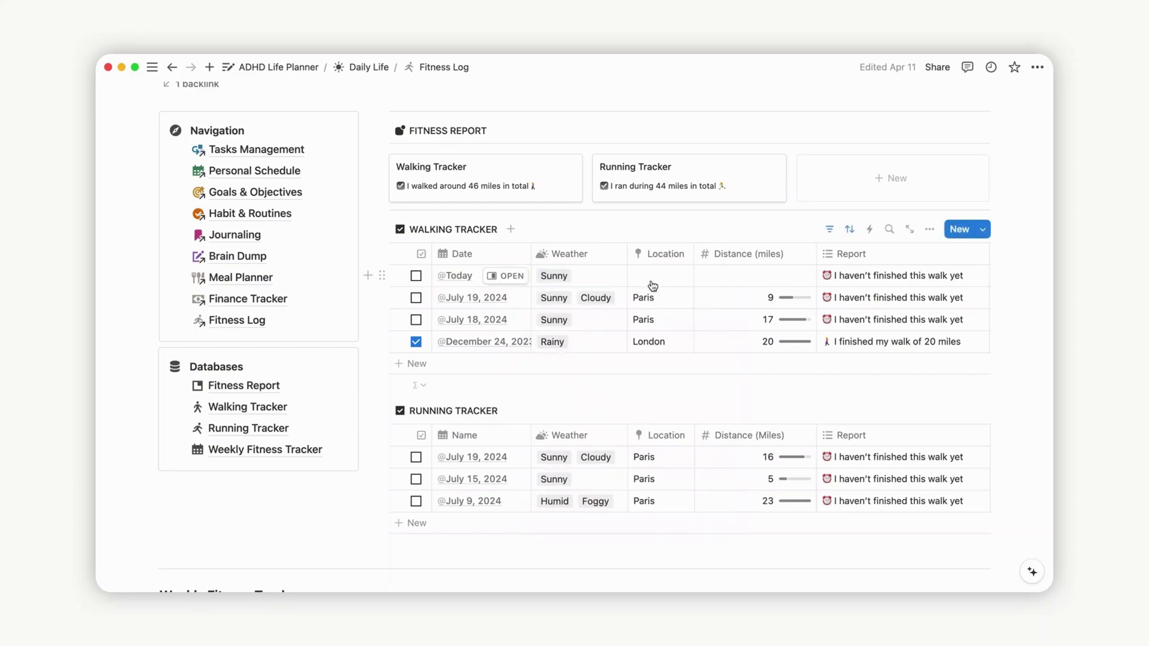
{"action": "left_click", "coordinate": [651, 279]}
{"action": "type", "text": "NYC"}
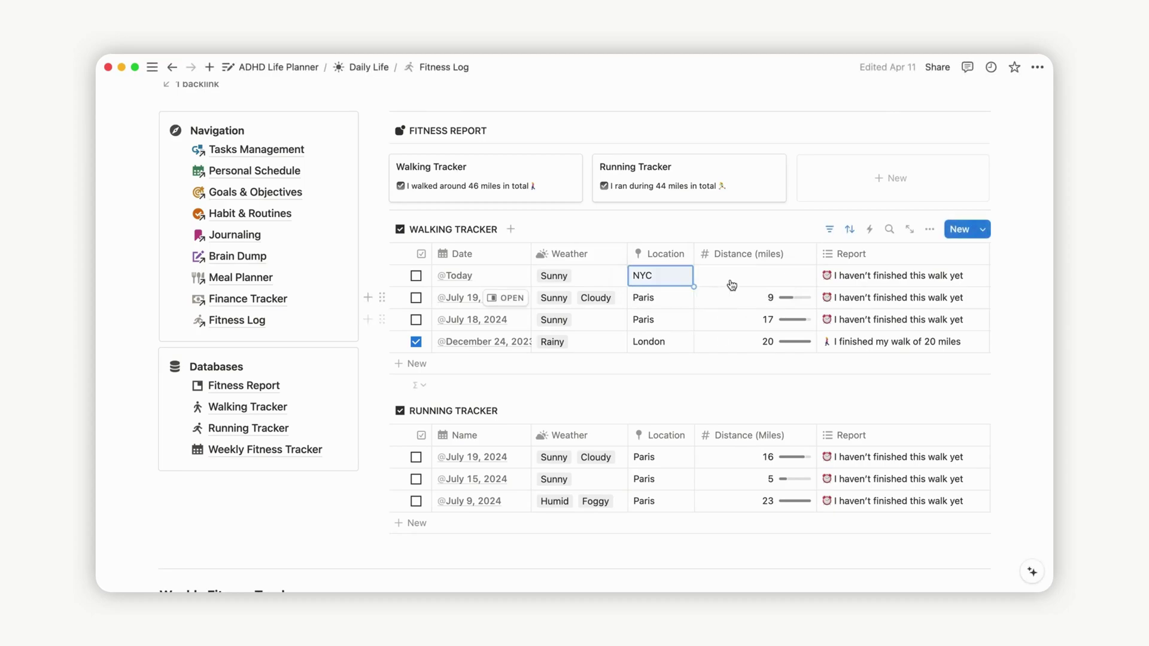
{"action": "left_click", "coordinate": [730, 276]}
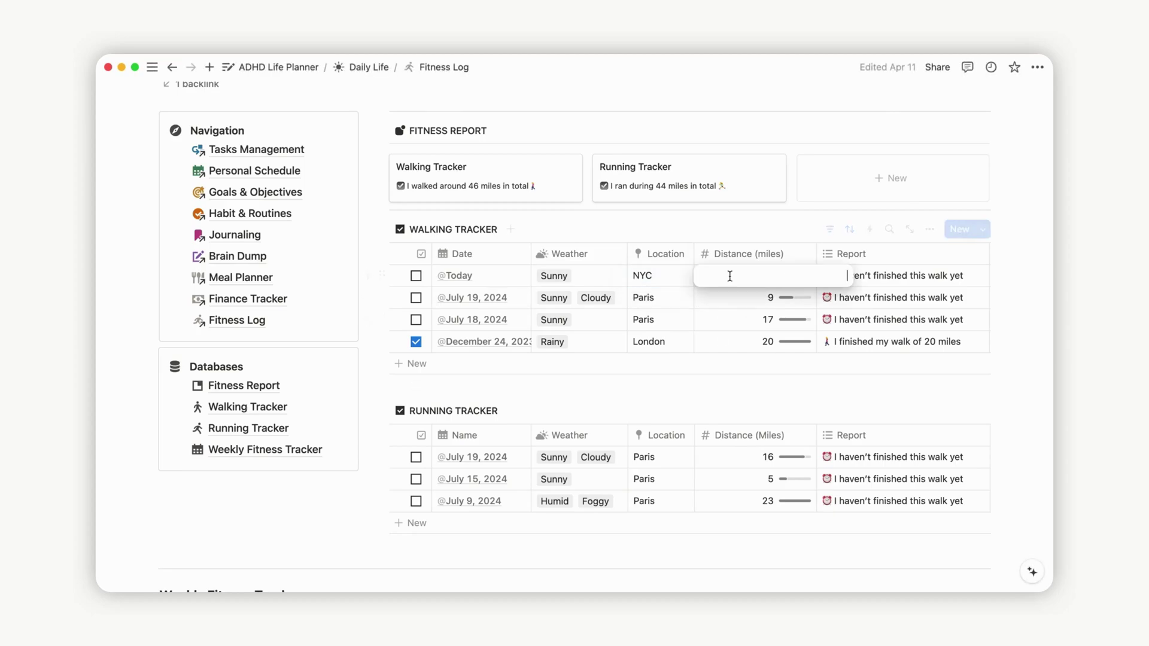
{"action": "type", "text": "12"}
{"action": "key", "text": "Return"}
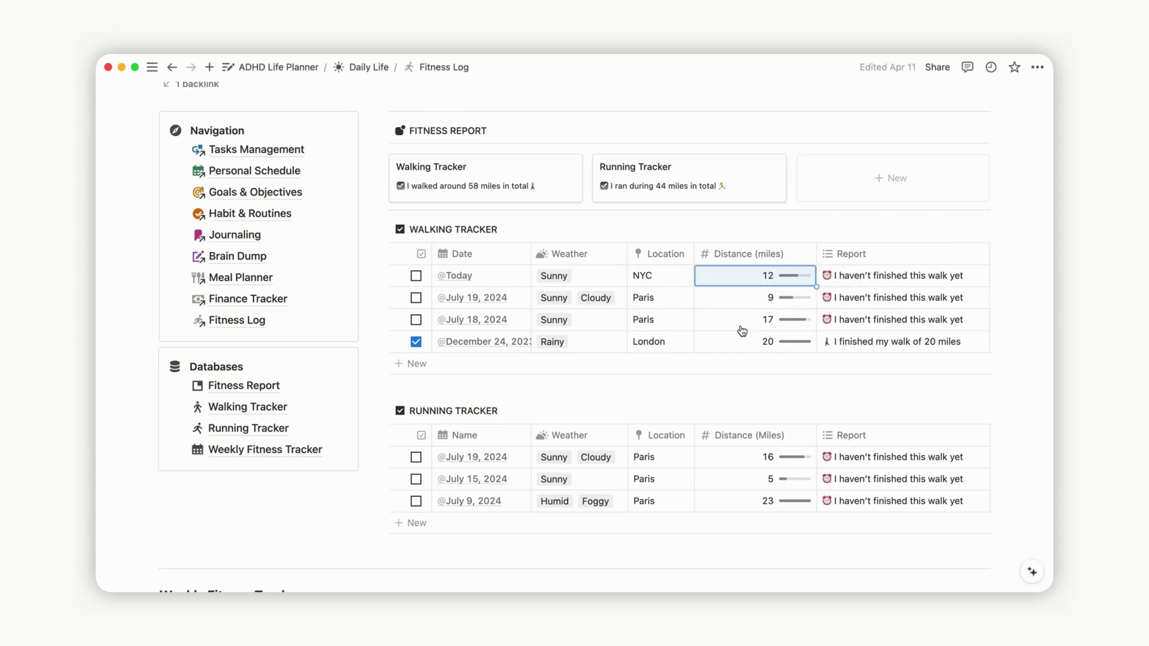
Rename the Distance (miles) column to Distance (km)
{"action": "key", "text": "Escape"}
{"action": "left_click", "coordinate": [785, 255]}
{"action": "key", "text": "Left"}
{"action": "key", "text": "alt+shift+Left"}
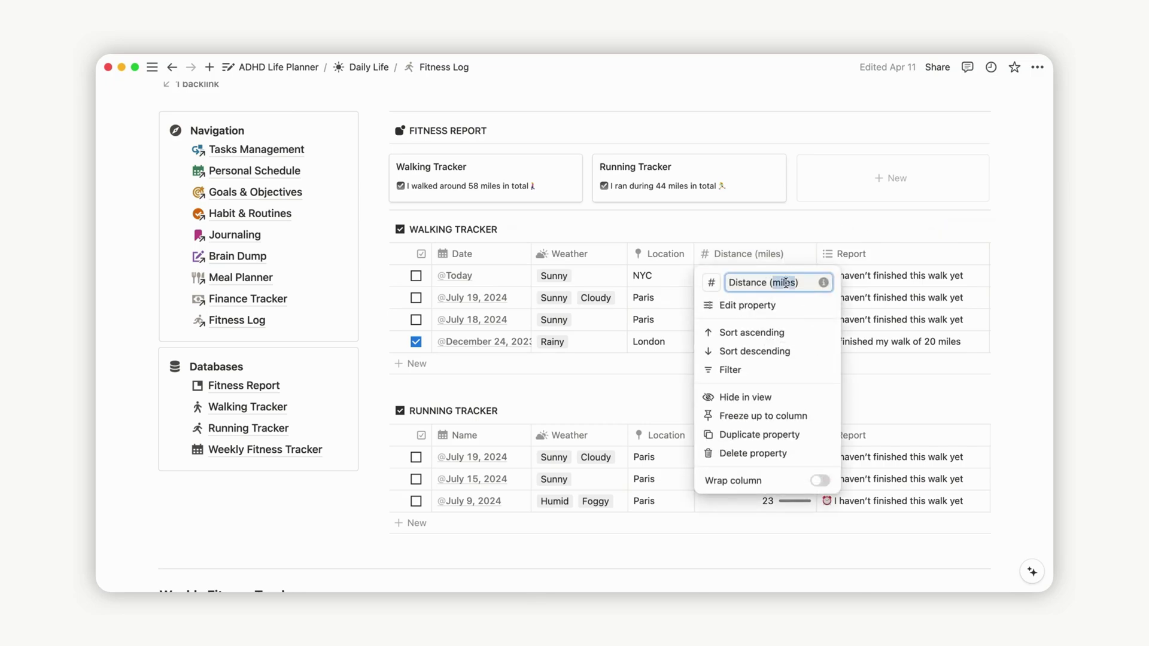
{"action": "type", "text": "km"}
{"action": "key", "text": "Return"}
Change 'miles' to 'km' in the Report formula and tick today's walk as finished
{"action": "left_click", "coordinate": [908, 279]}
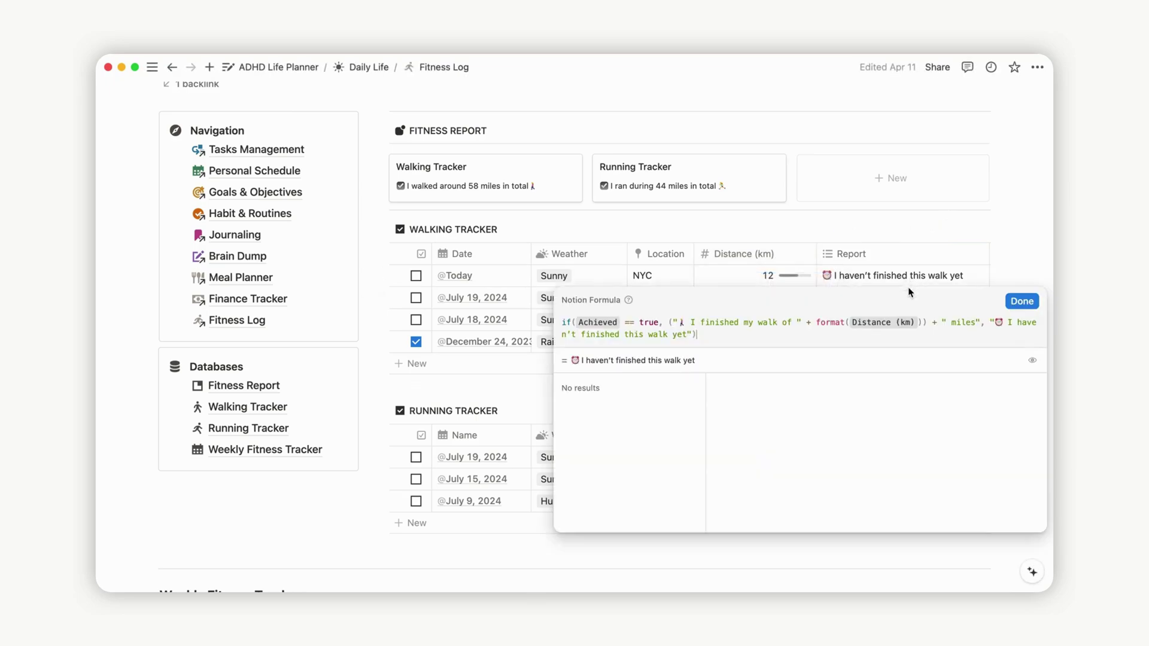
{"action": "double_click", "coordinate": [960, 325]}
{"action": "type", "text": "km"}
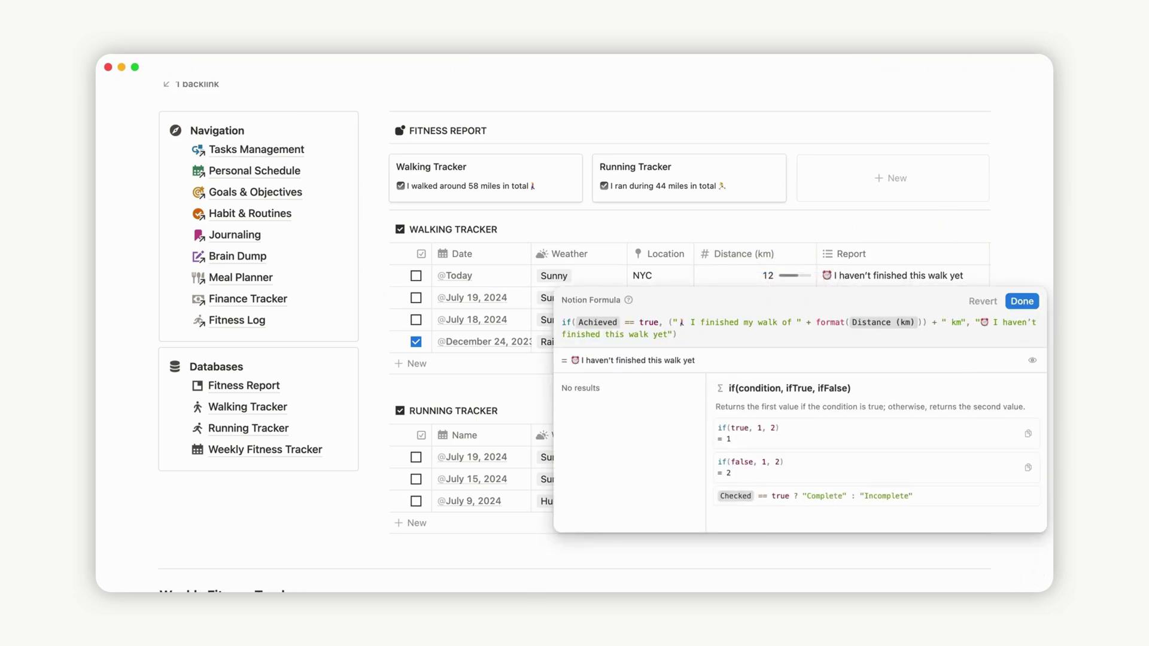
{"action": "left_click", "coordinate": [1024, 243]}
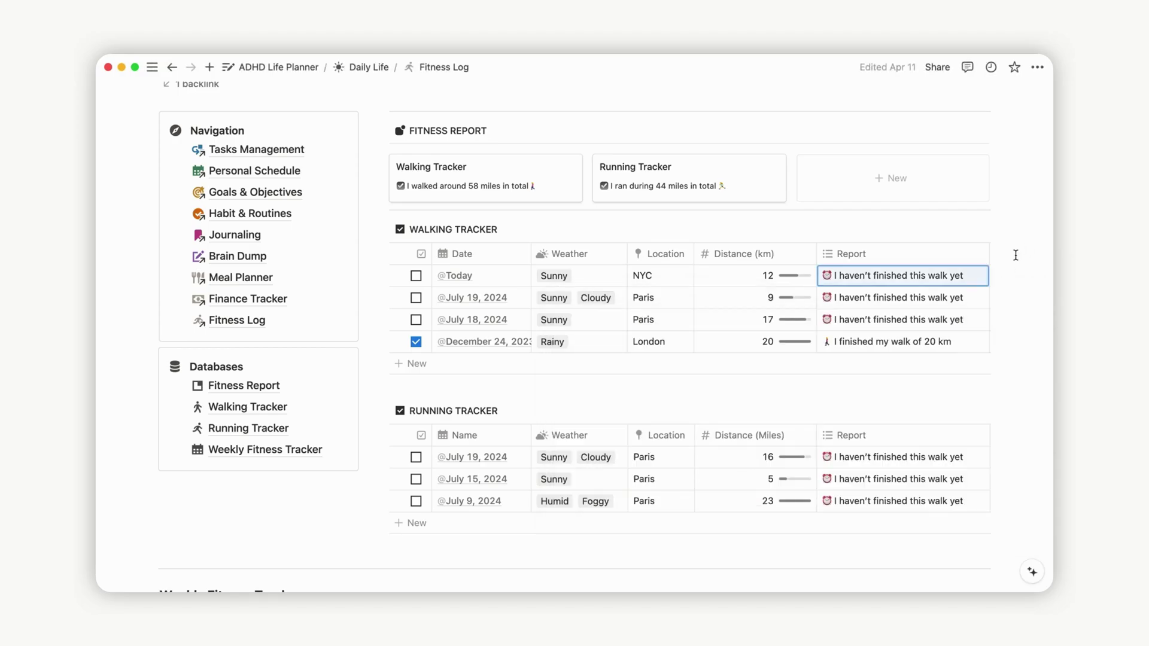
{"action": "left_click", "coordinate": [416, 276]}
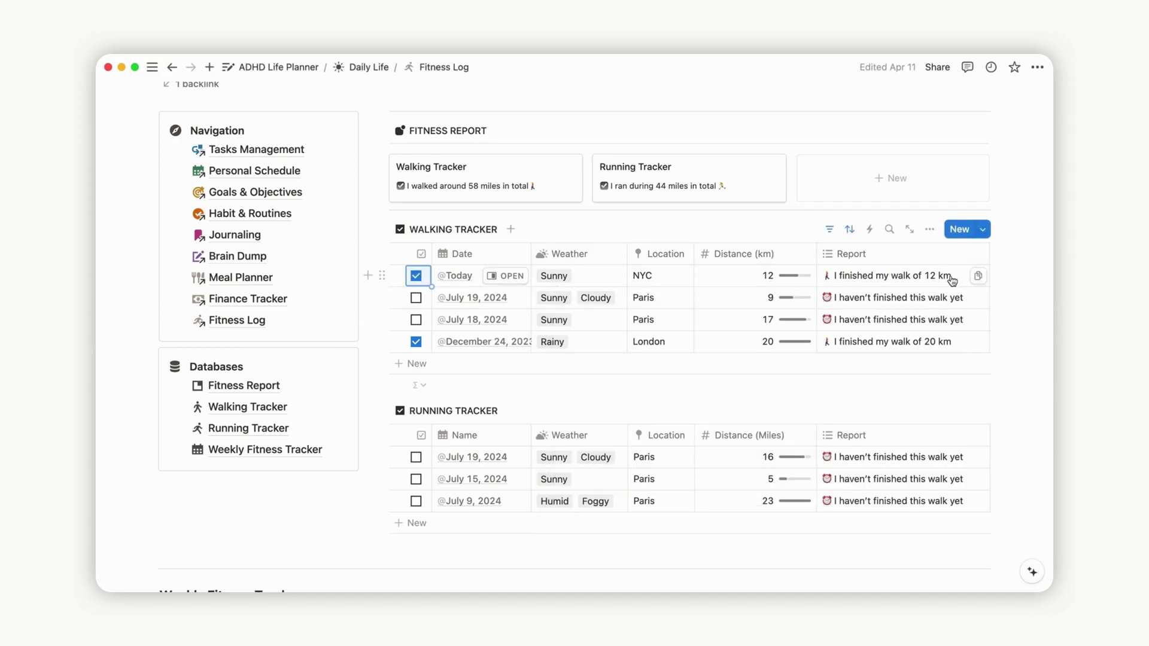
Change the Distance (km) property's bar colour from gray to Orange
{"action": "left_click", "coordinate": [771, 254]}
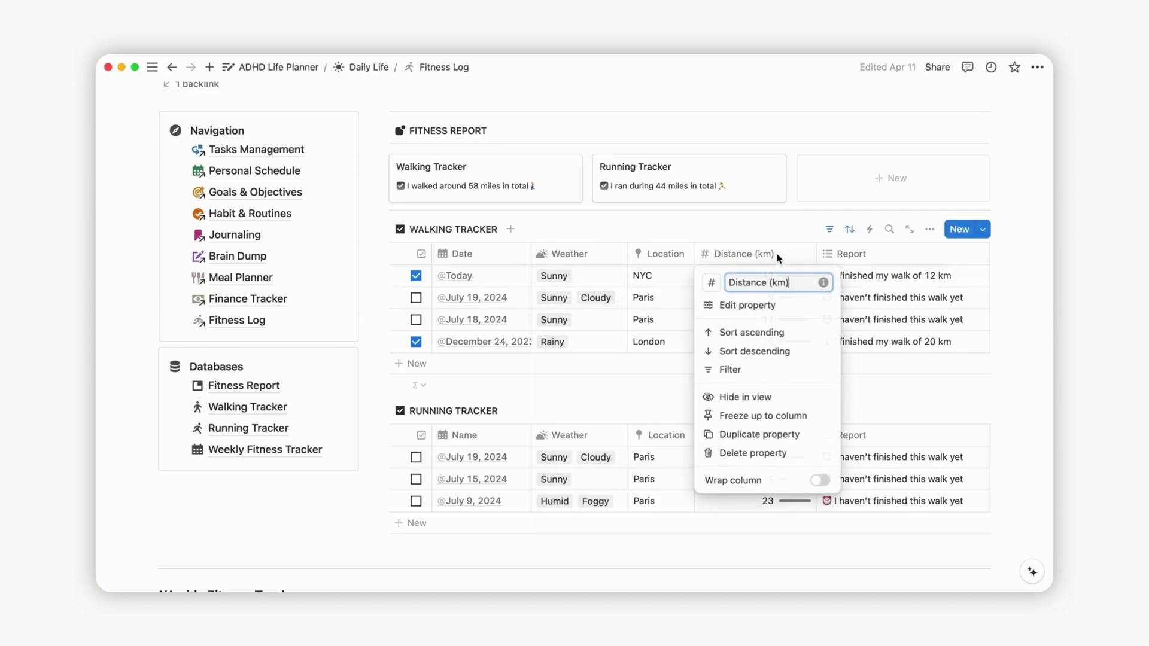
{"action": "left_click", "coordinate": [776, 306]}
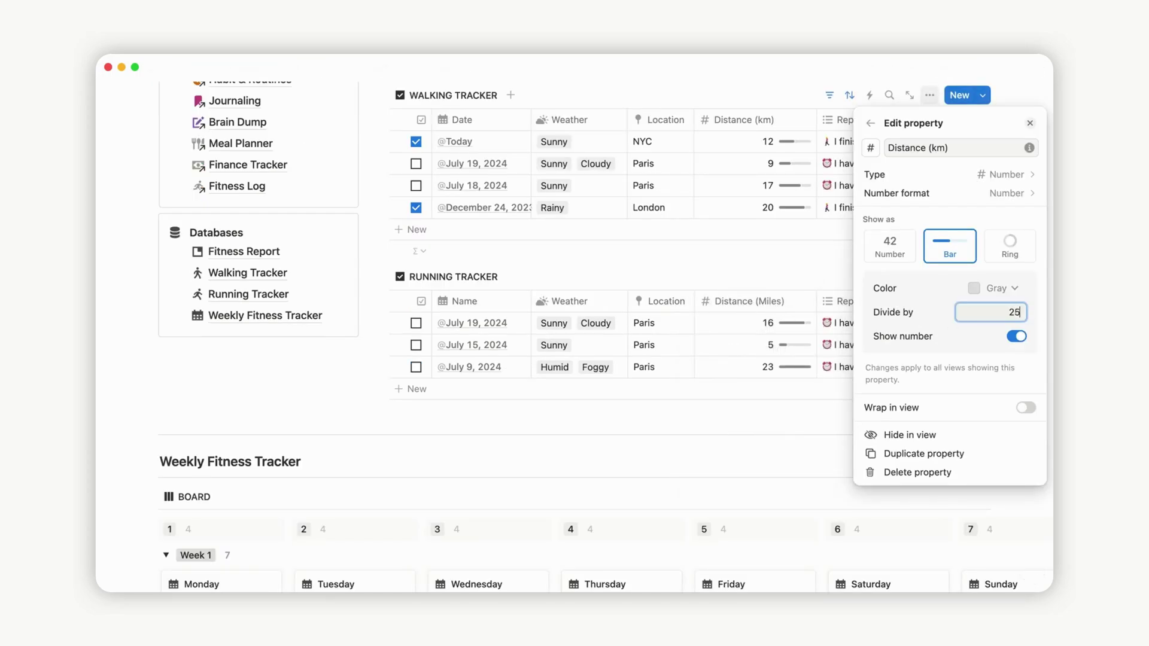
{"action": "left_click", "coordinate": [980, 290]}
{"action": "left_click", "coordinate": [985, 371]}
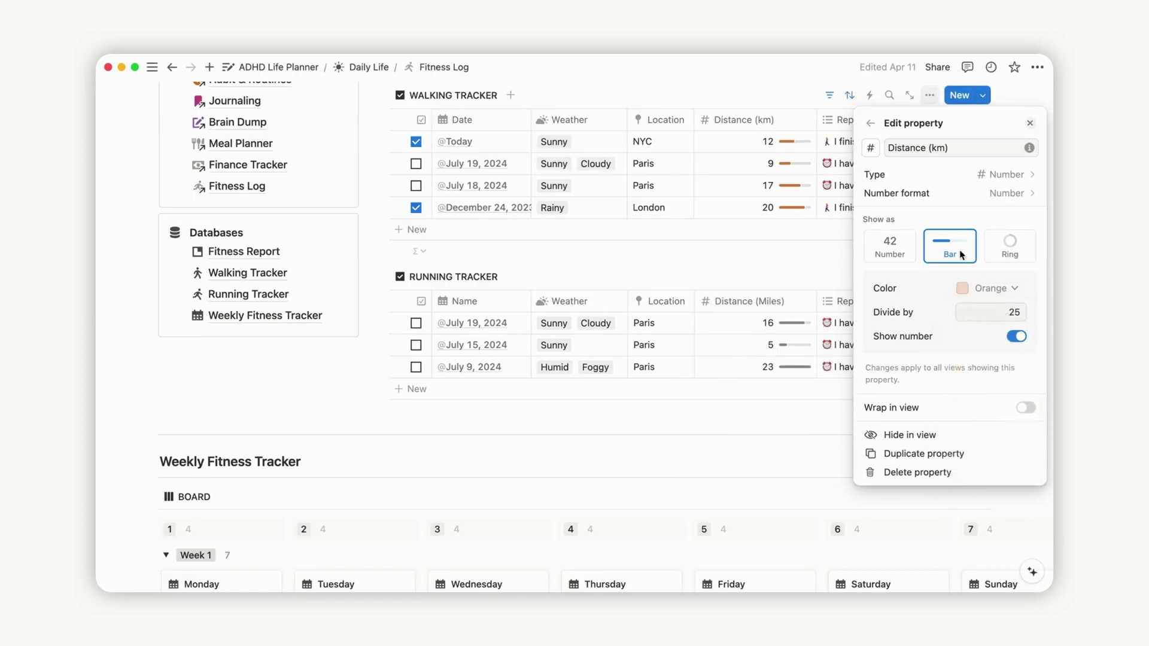
{"action": "left_click", "coordinate": [1029, 122]}
Untick and re-tick today's walk so the orange bars refresh
{"action": "scroll", "coordinate": [690, 261], "scroll_direction": "up", "scroll_amount": 3}
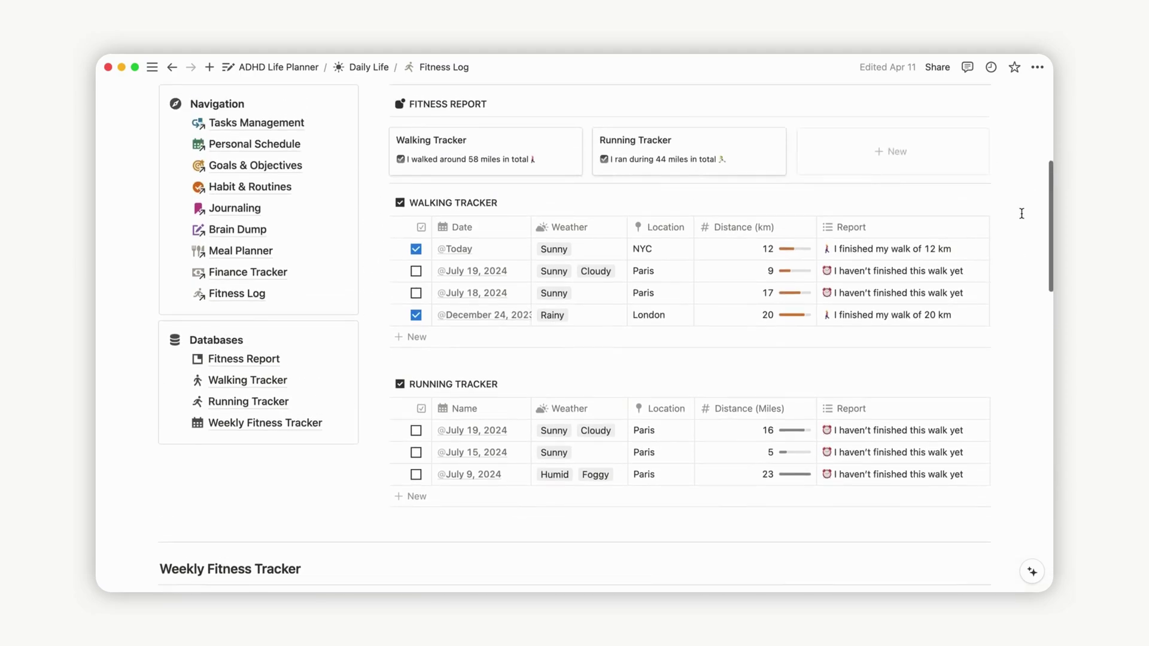
{"action": "left_click", "coordinate": [417, 250]}
{"action": "left_click", "coordinate": [417, 250]}
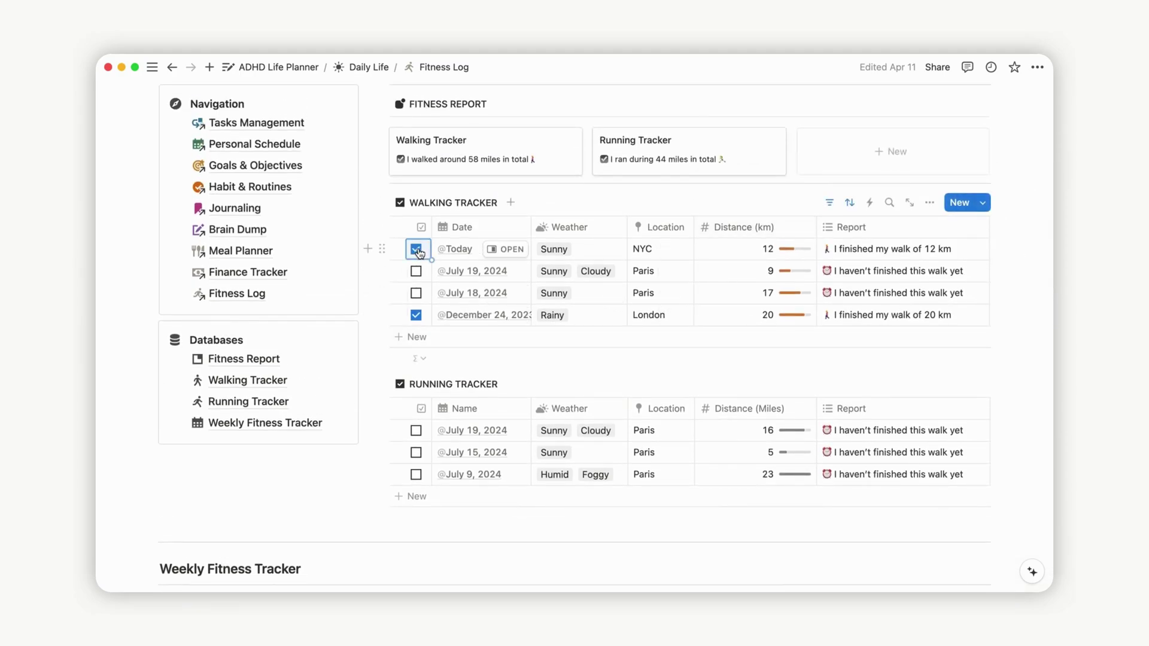
Mark the July 19, July 15 and July 9 runs as finished
{"action": "scroll", "coordinate": [802, 359], "scroll_direction": "down", "scroll_amount": 5}
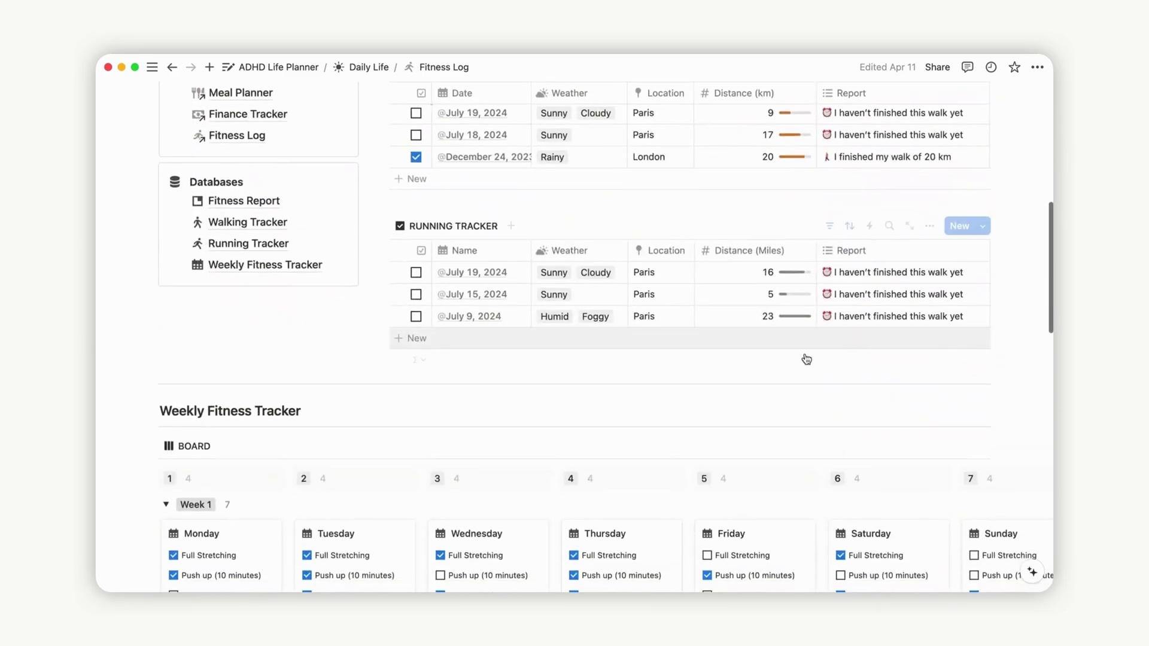
{"action": "left_click", "coordinate": [415, 272]}
{"action": "left_click", "coordinate": [415, 294]}
{"action": "left_click", "coordinate": [416, 316]}
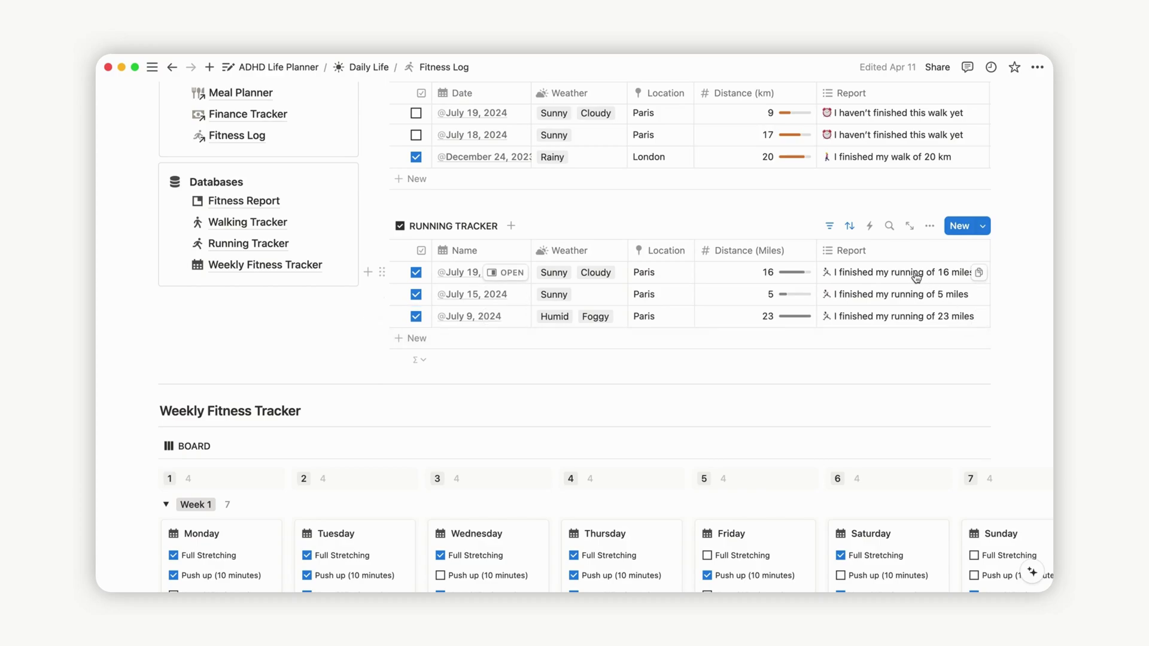
Change 'miles' to 'km' in the running Report formula
{"action": "left_click", "coordinate": [918, 272]}
{"action": "double_click", "coordinate": [997, 319]}
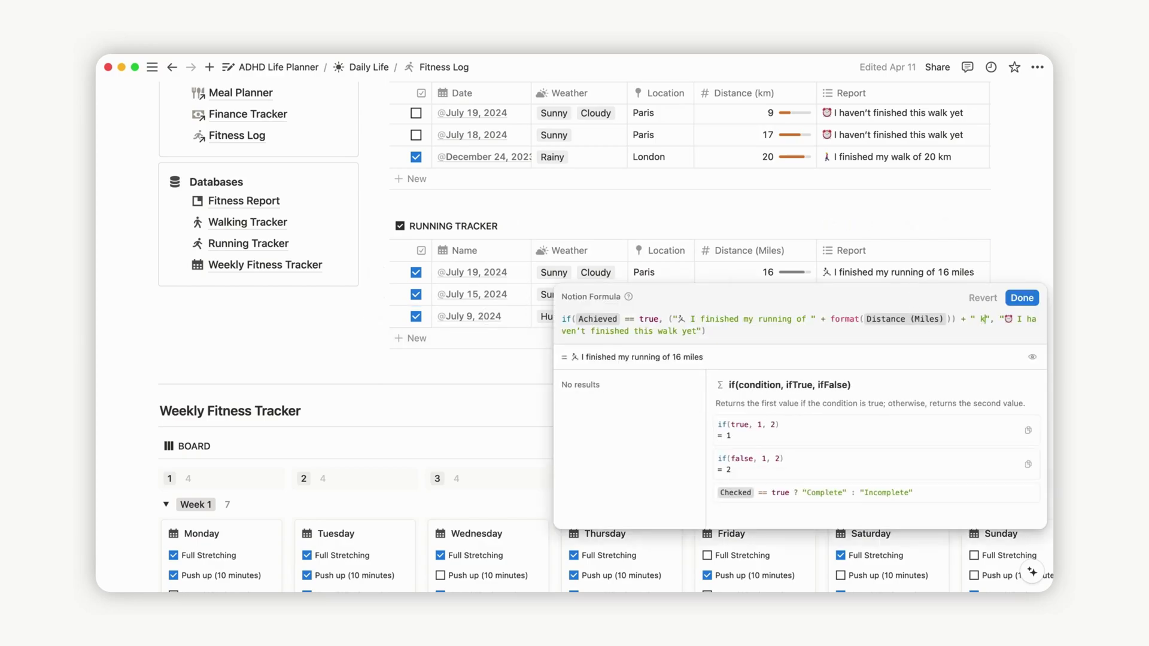
{"action": "type", "text": "km"}
{"action": "left_click", "coordinate": [848, 279]}
Rename the Distance (Miles) column to Distance (km)
{"action": "left_click", "coordinate": [772, 250]}
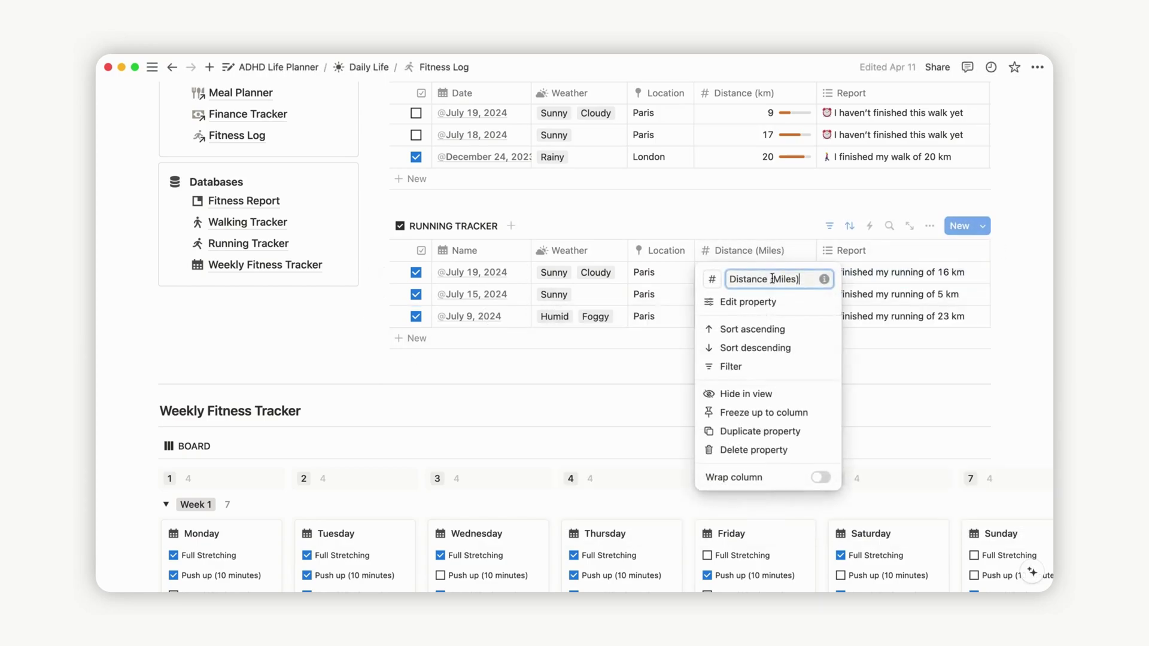
{"action": "type", "text": "km"}
{"action": "key", "text": "Return"}
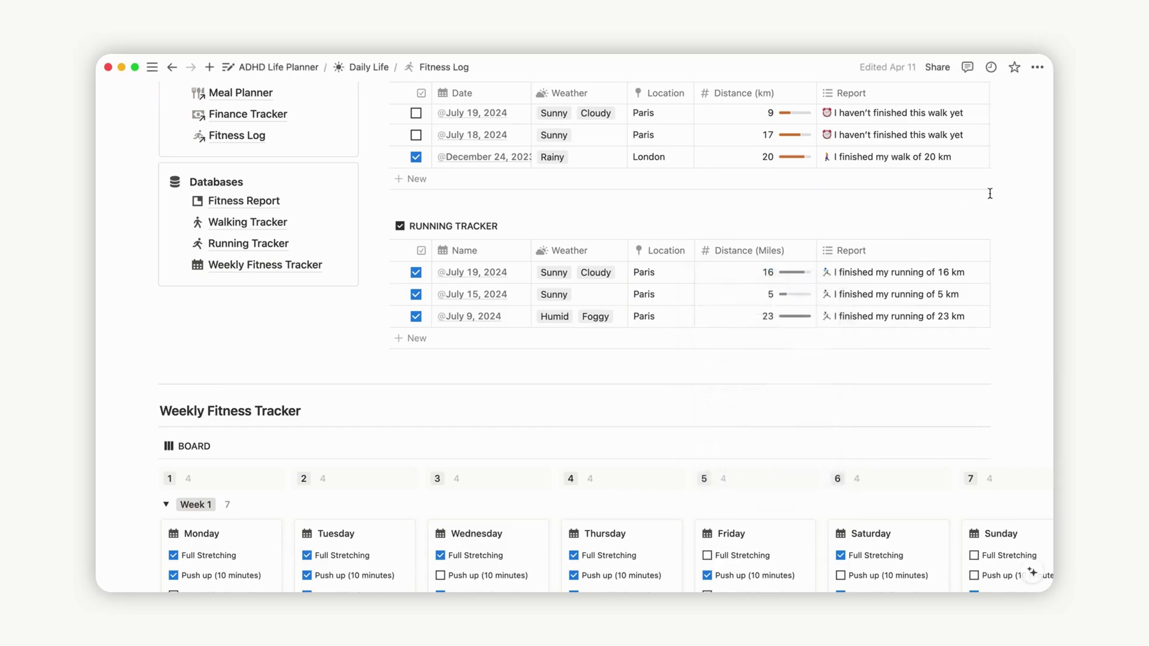
Replace 'miles' with 'km' in the Running Tracker card's total formula
{"action": "scroll", "coordinate": [649, 214], "scroll_direction": "up", "scroll_amount": 5}
{"action": "left_click", "coordinate": [664, 201]}
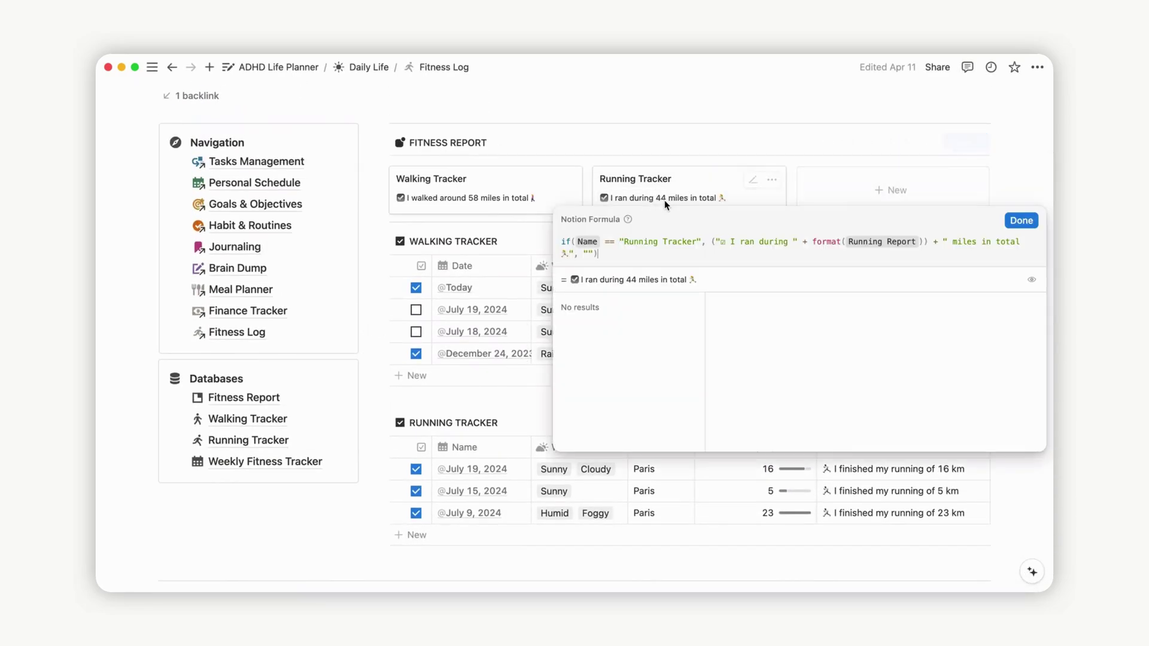
{"action": "double_click", "coordinate": [968, 243]}
{"action": "type", "text": "km"}
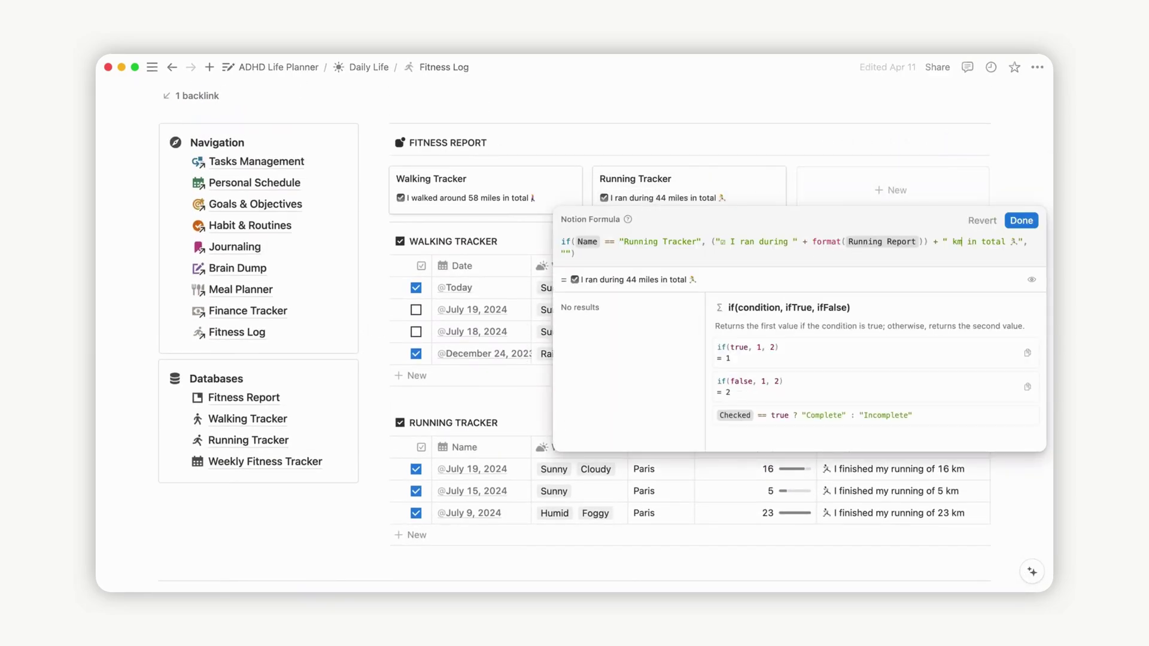
{"action": "left_click", "coordinate": [524, 217]}
Replace 'miles' with 'km' in the Walking Tracker card's total formula
{"action": "left_click", "coordinate": [523, 199]}
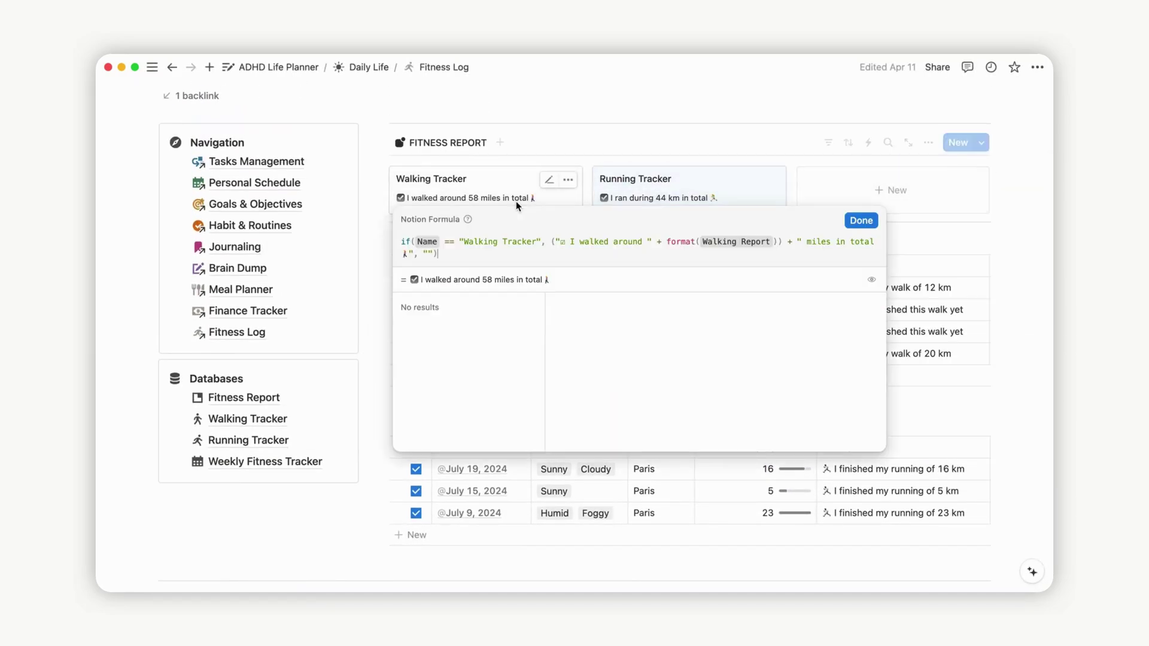
{"action": "double_click", "coordinate": [815, 243]}
{"action": "type", "text": "km"}
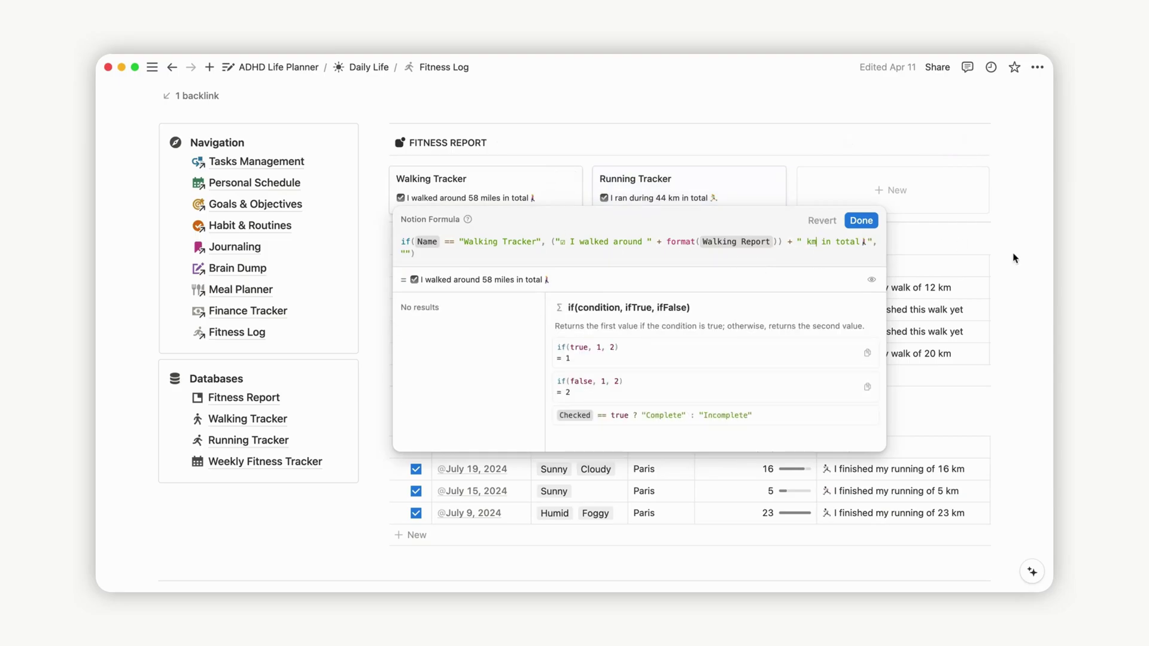
{"action": "left_click", "coordinate": [1015, 260]}
{"action": "scroll", "coordinate": [1011, 287], "scroll_direction": "down", "scroll_amount": 10}
{"action": "scroll", "coordinate": [1000, 330], "scroll_direction": "up", "scroll_amount": 2}
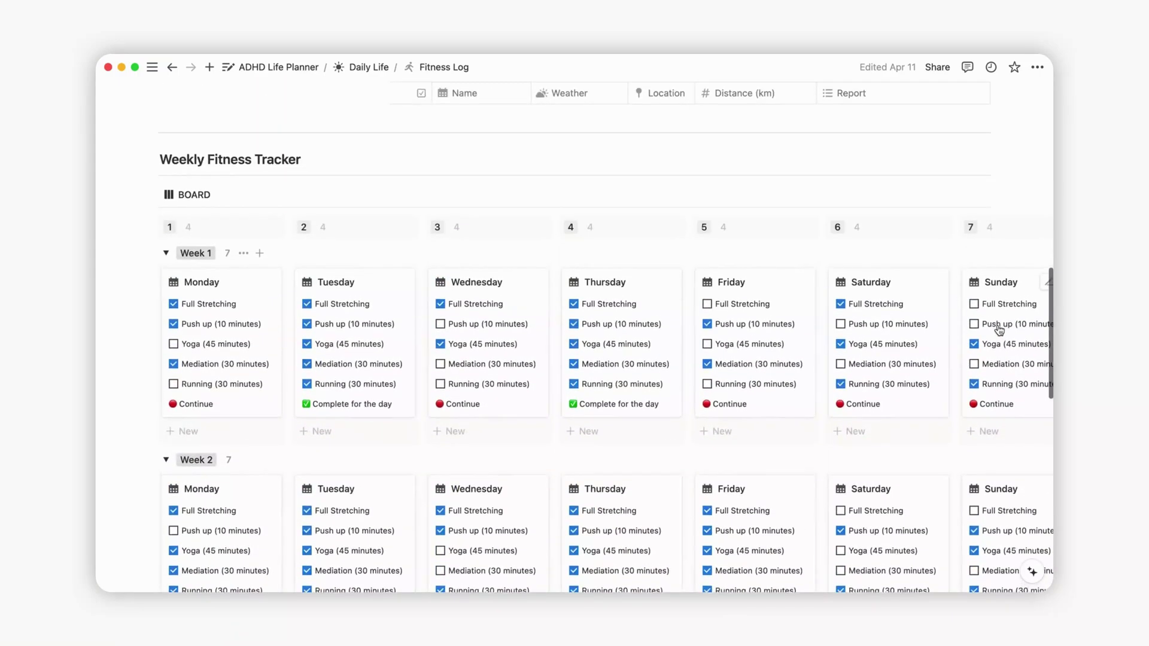
{"action": "left_click", "coordinate": [231, 290]}
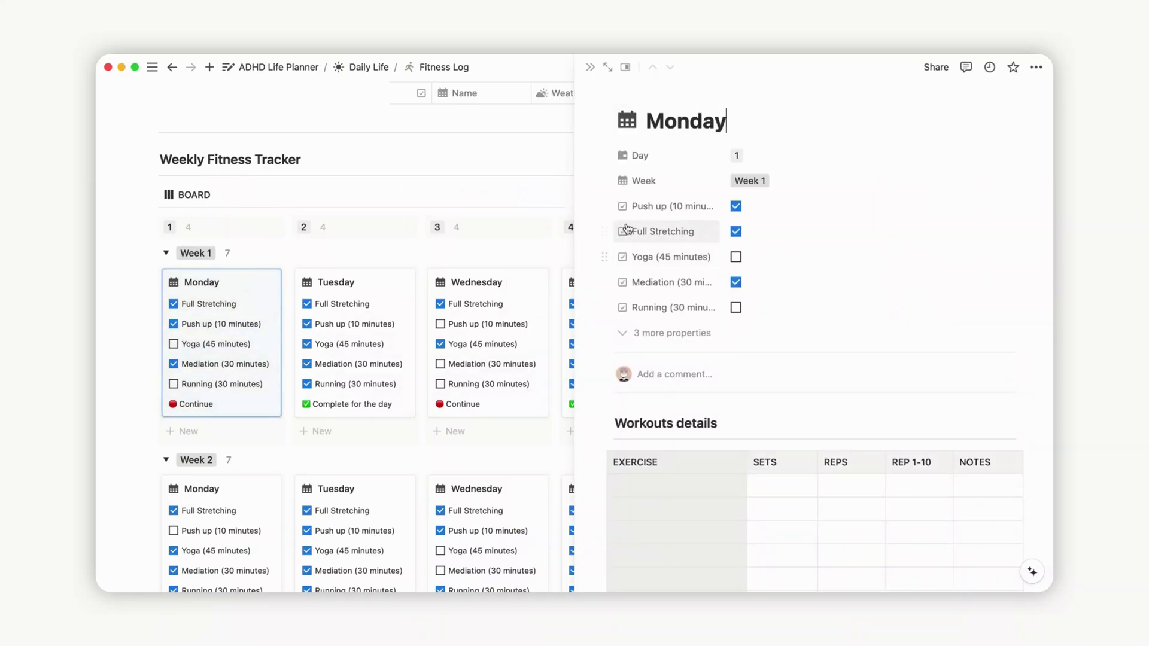
{"action": "left_click", "coordinate": [657, 204]}
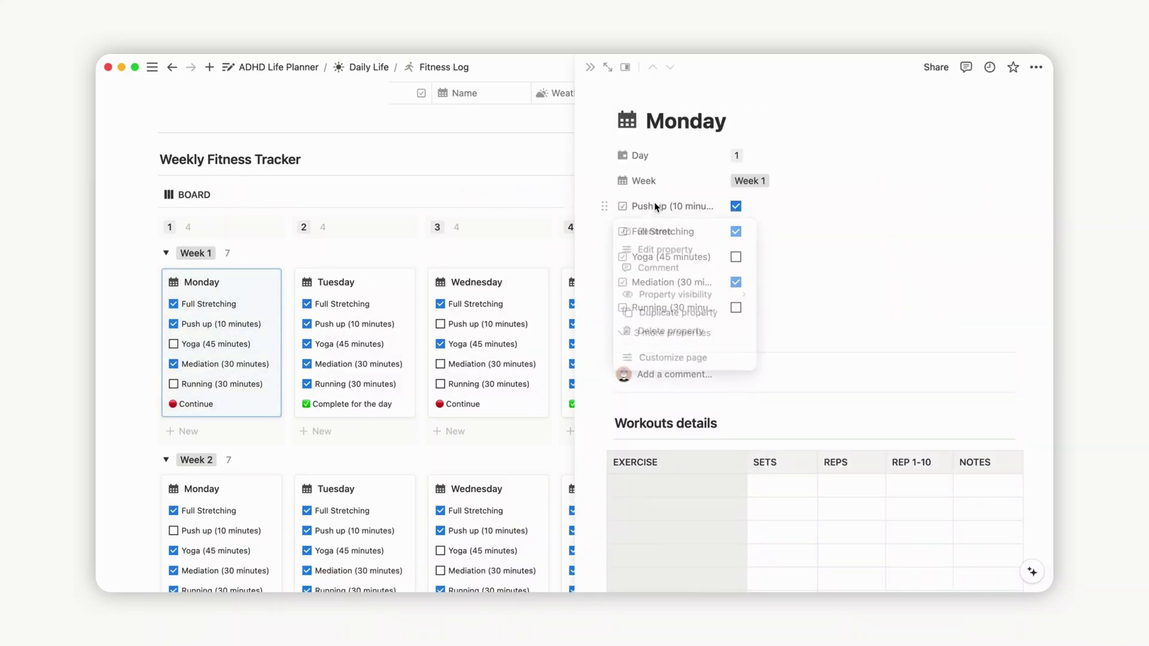
{"action": "left_click", "coordinate": [666, 252]}
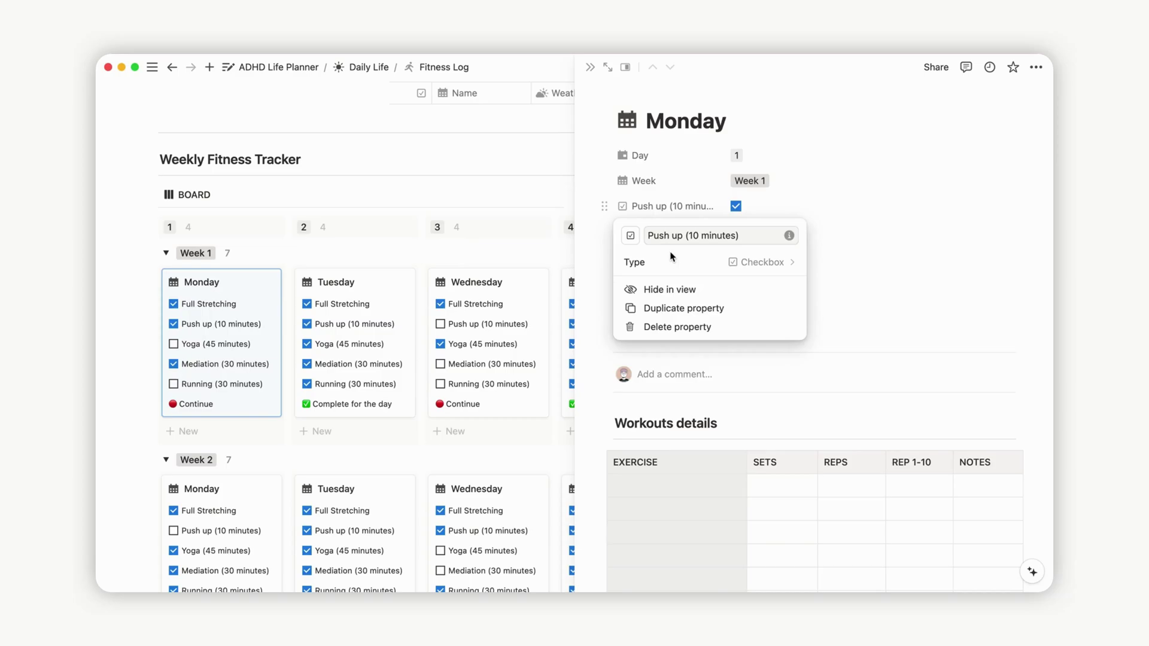
{"action": "left_click", "coordinate": [694, 193]}
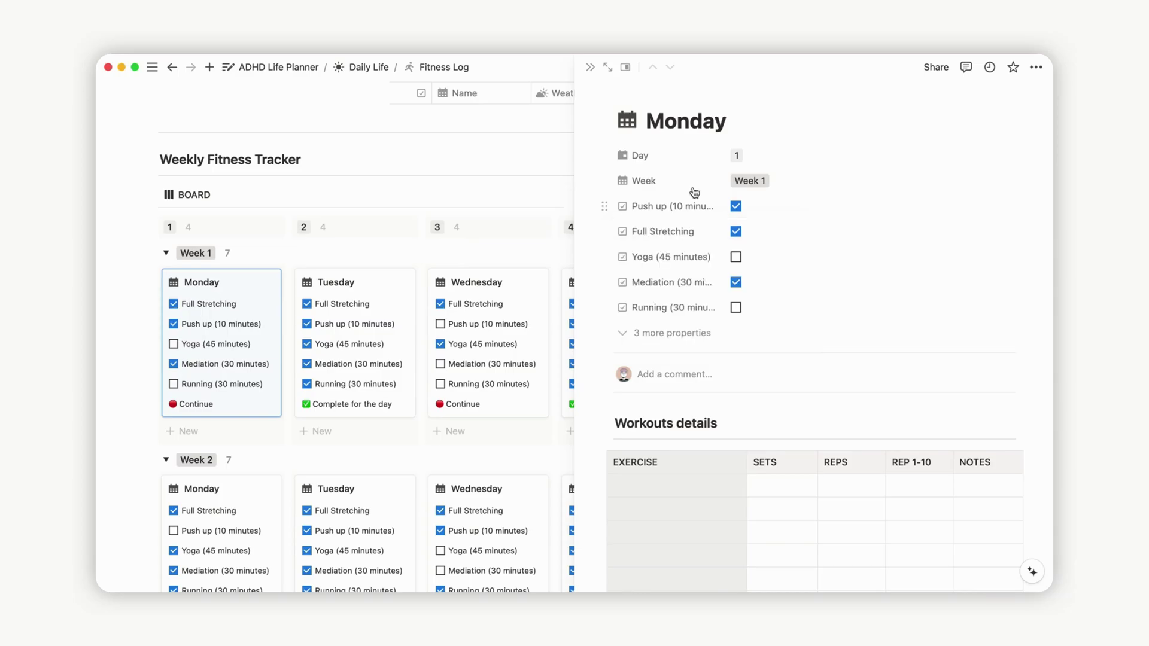
{"action": "left_click", "coordinate": [591, 70]}
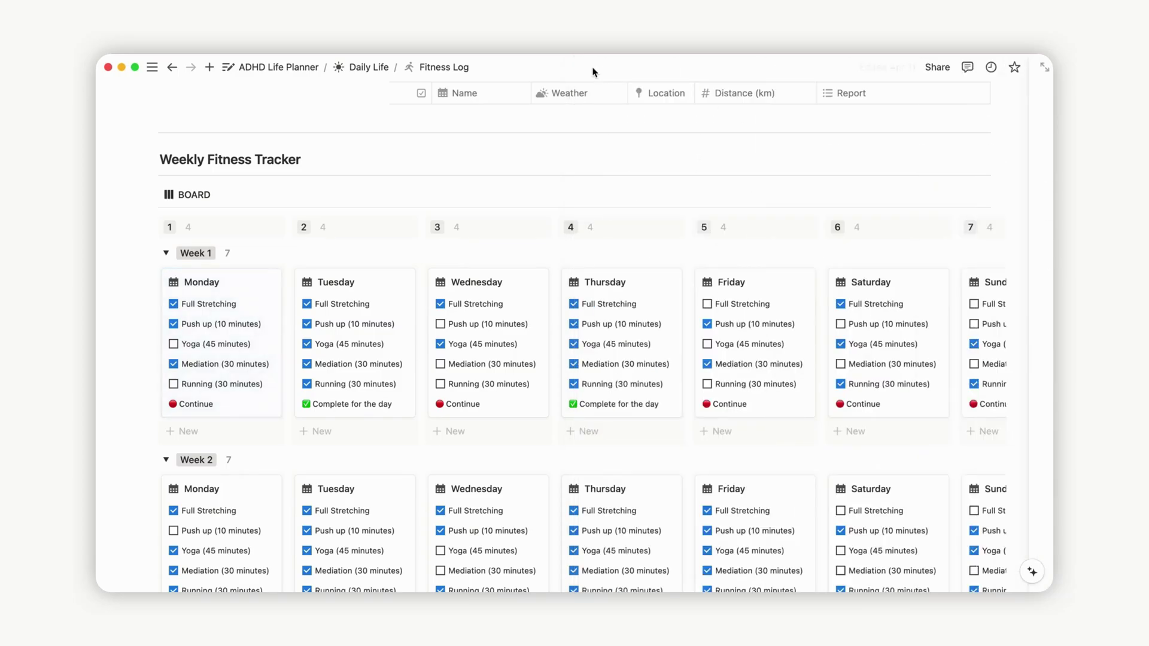
Collapse the Week 1, Week 2, Week 3 and Week 4 groups on the board
{"action": "scroll", "coordinate": [900, 367], "scroll_direction": "down", "scroll_amount": 2}
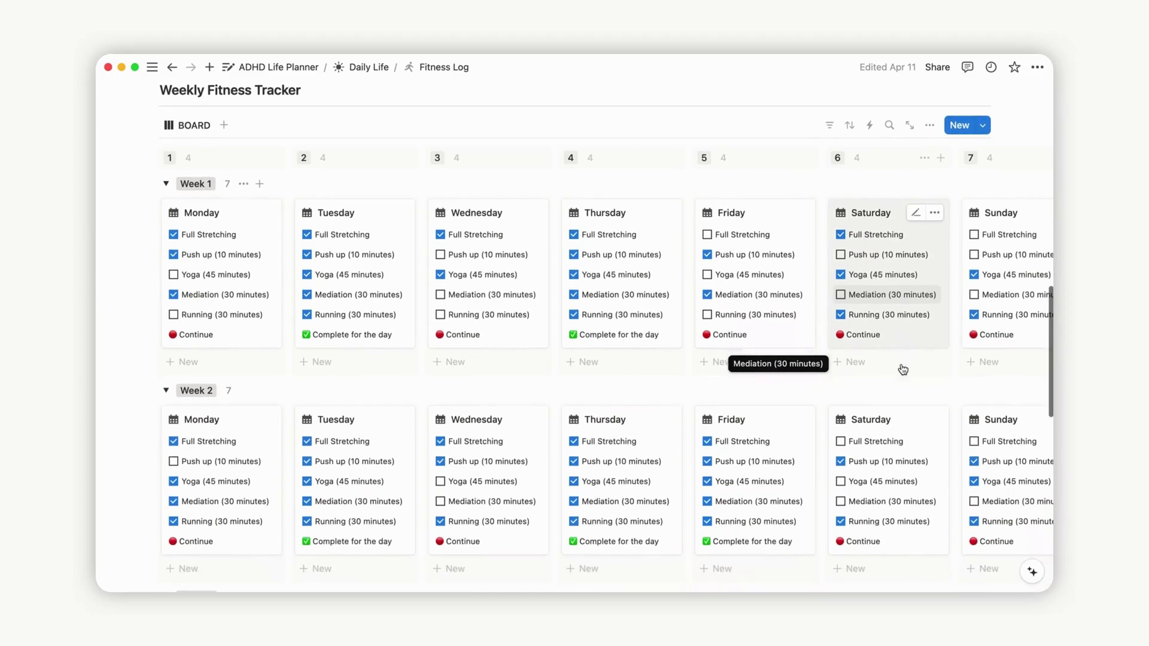
{"action": "left_click", "coordinate": [166, 184]}
{"action": "left_click", "coordinate": [166, 211]}
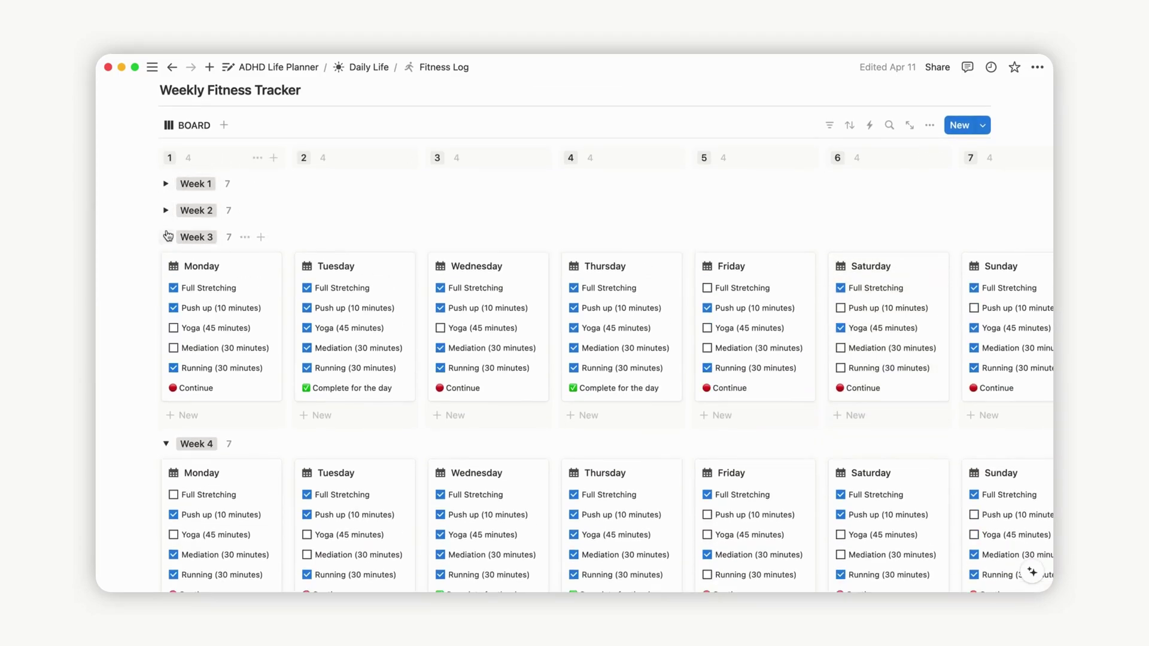
{"action": "left_click", "coordinate": [166, 237]}
{"action": "left_click", "coordinate": [166, 265]}
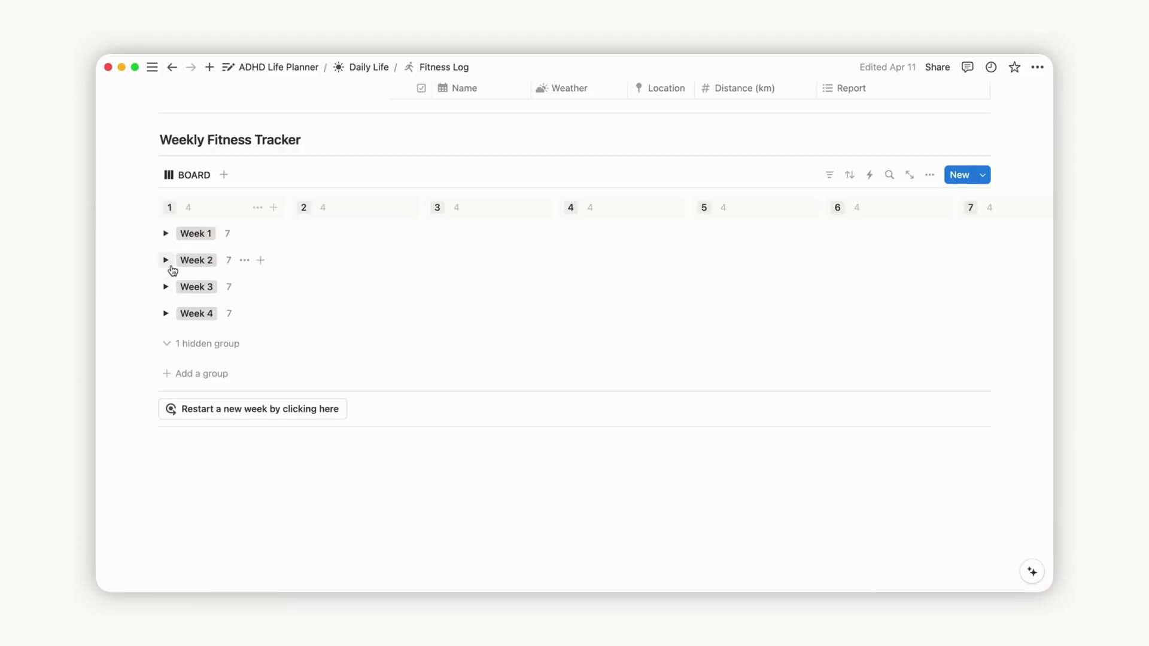
{"action": "scroll", "coordinate": [170, 268], "scroll_direction": "up", "scroll_amount": 1}
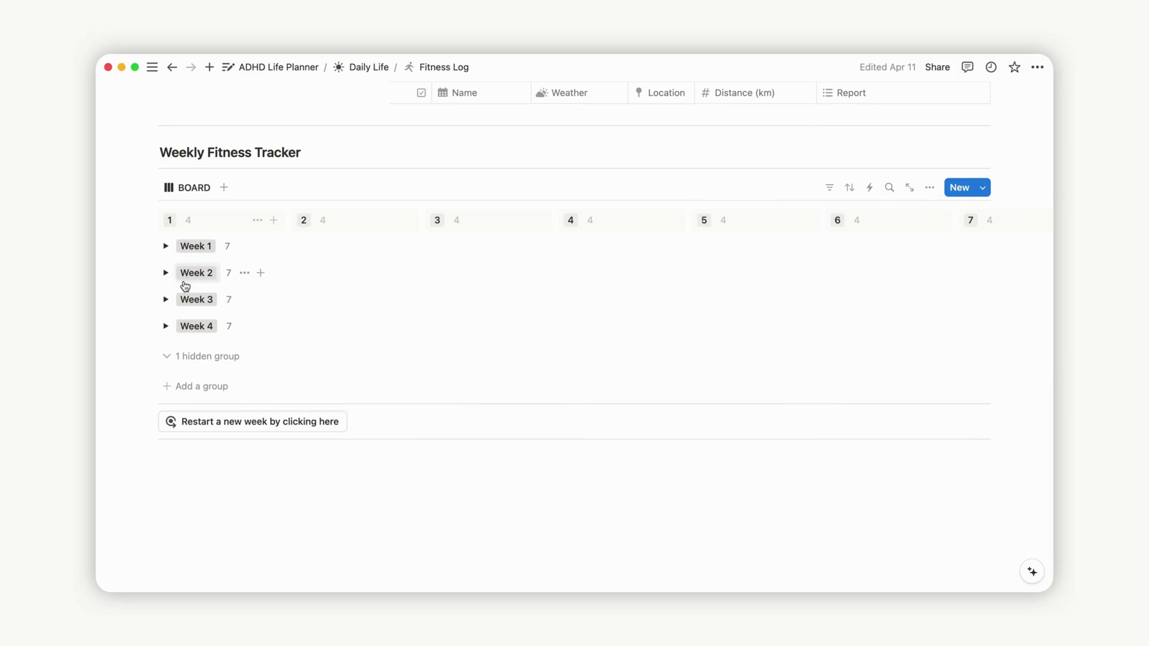